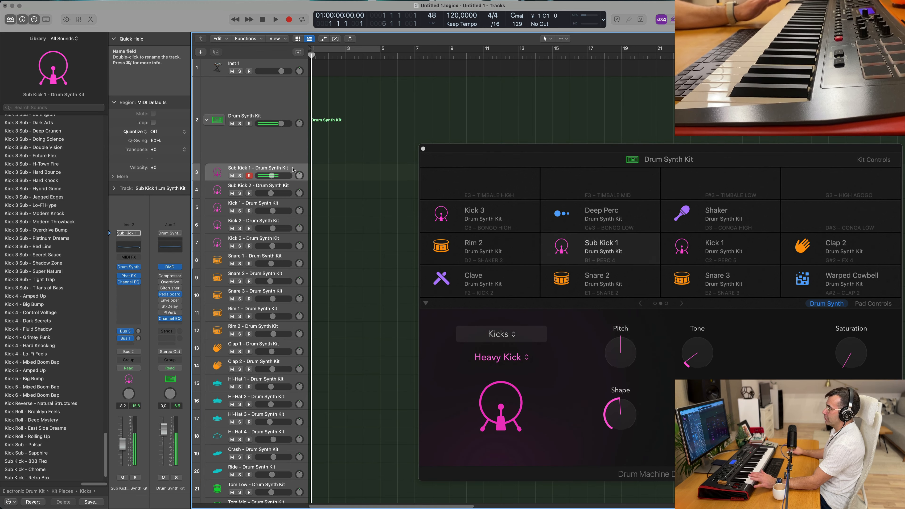
Record a one-bar kick pattern on the Sub Kick 1 track and open its region in the Piano Roll.
key("r")
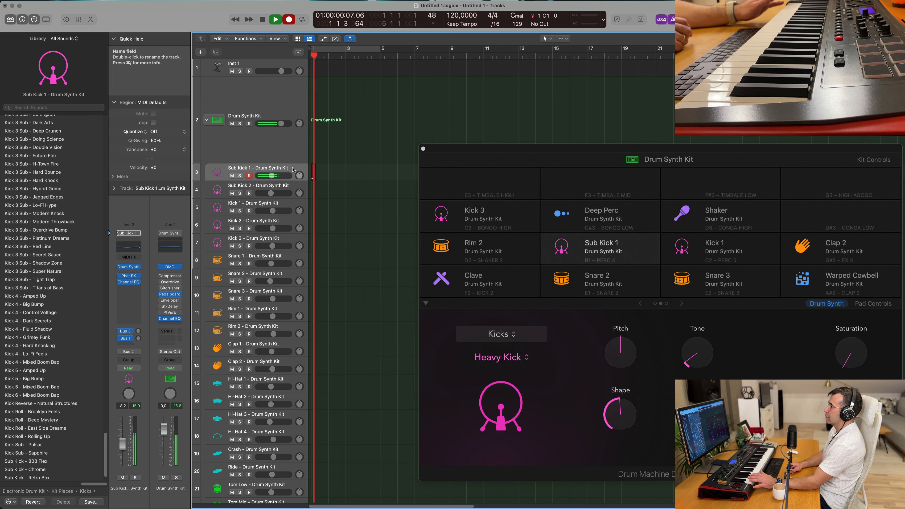
key("space")
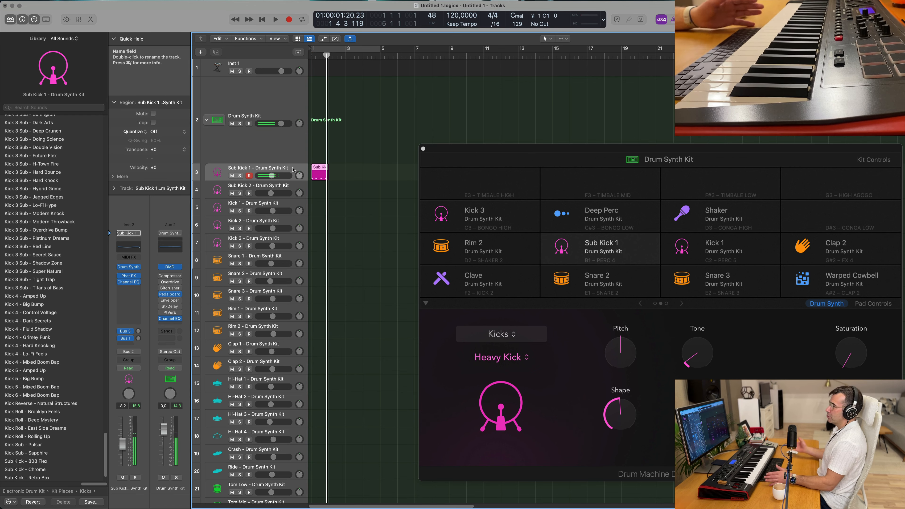
double_click(319, 170)
scroll(357, 418, "down", 1)
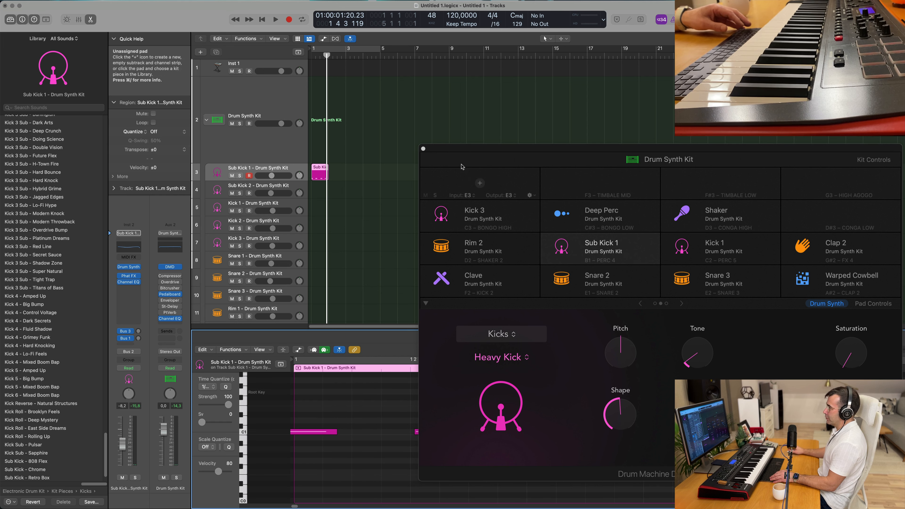
left_click(423, 148)
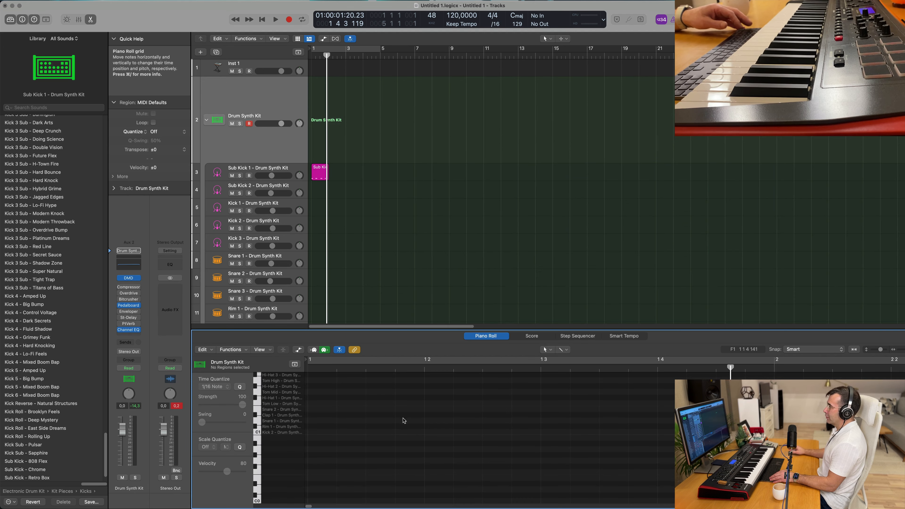
left_click(323, 169)
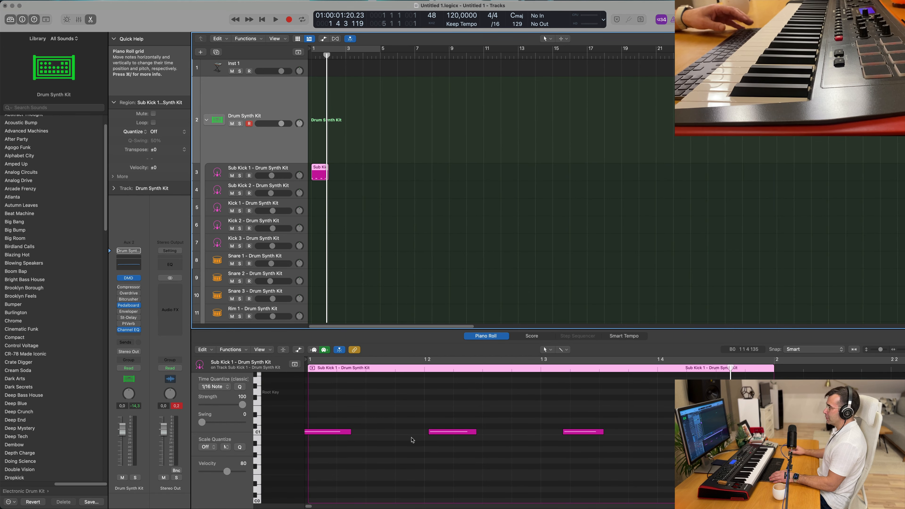
Quantize all kick notes to 1/16 notes and delete every note except the one on beat 1.
key("super+a")
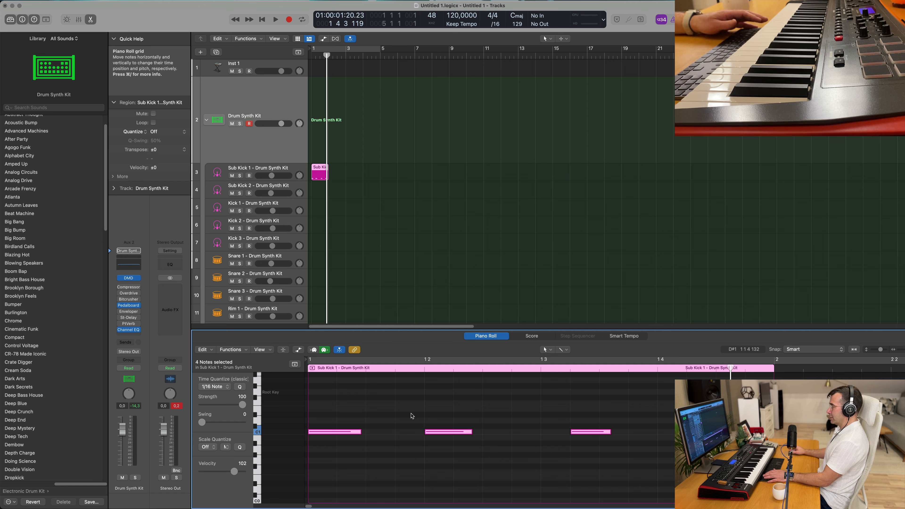
left_click(411, 415)
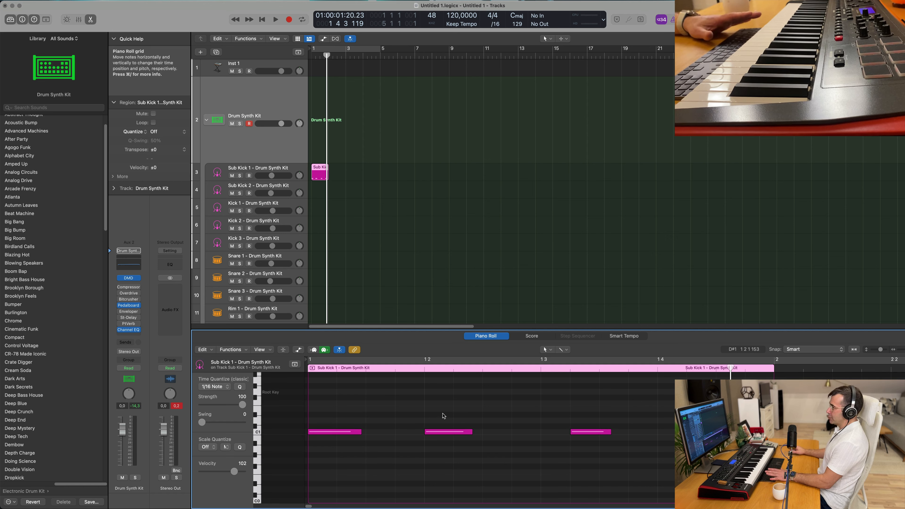
left_click_drag(443, 414, 708, 445)
key("Delete")
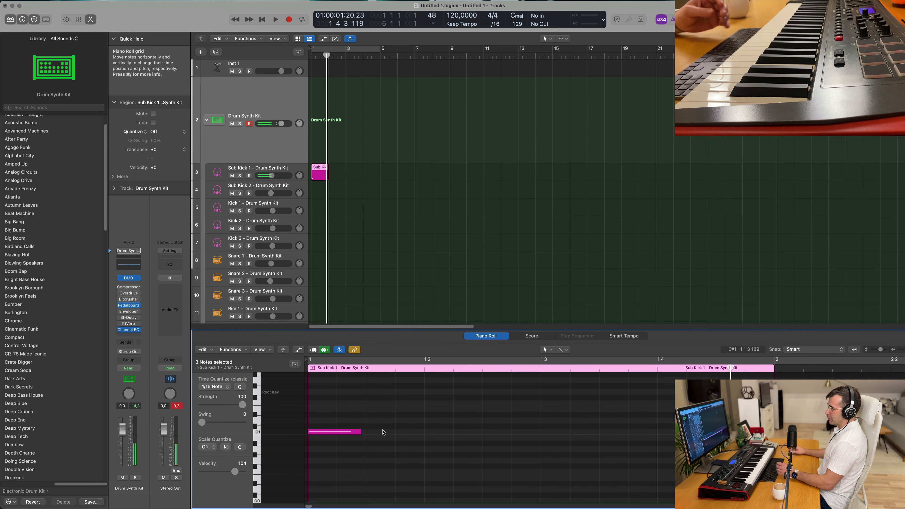
Lengthen and copy the first kick note to beats 2, 3 and 4, and show the Note Velocity lane.
left_click_drag(360, 431, 463, 433)
left_click(348, 432, "shift")
left_click_drag(344, 432, 578, 432)
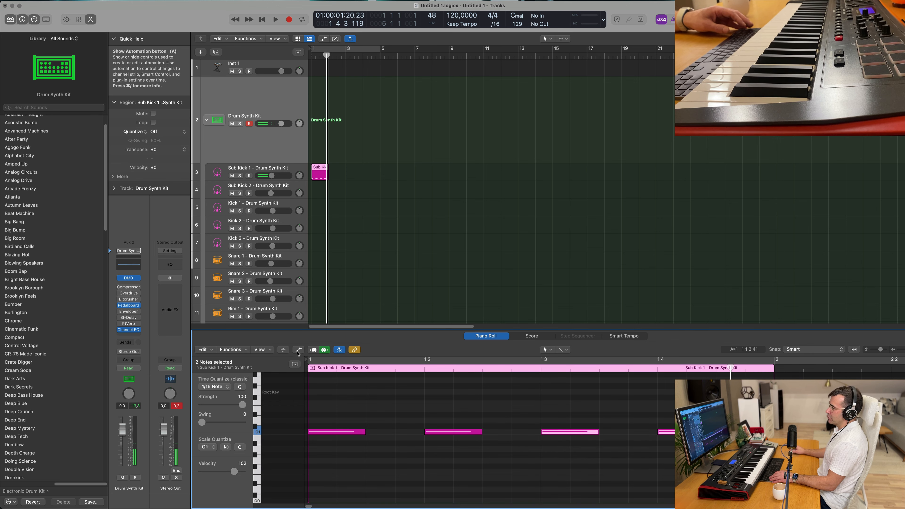
left_click(298, 350)
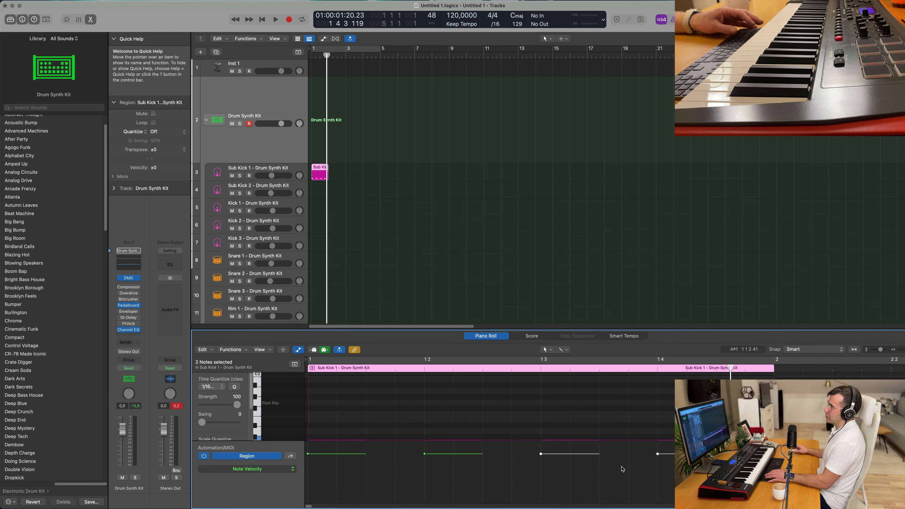
Repeat the Sub Kick 1 region three times and play it with a four-bar cycle from bar 1 to bar 5.
left_click_drag(355, 177, 314, 174)
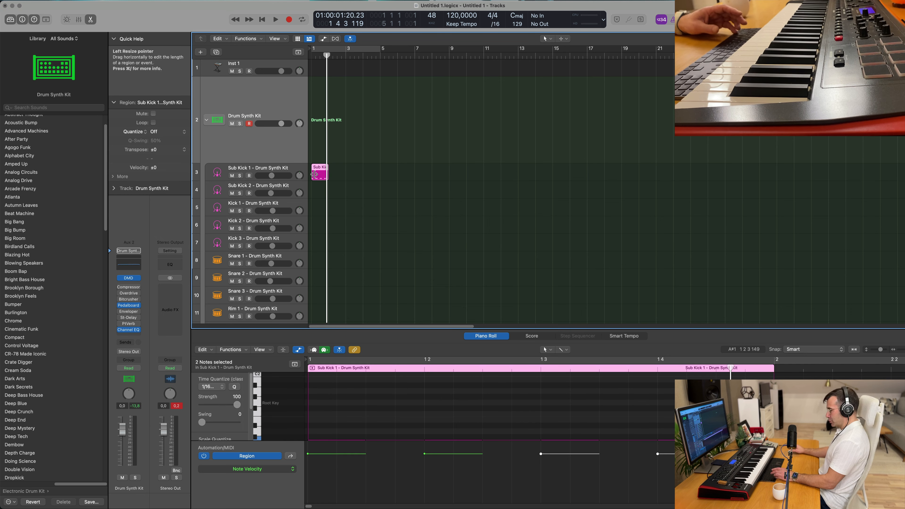
key("super+r")
key("super+r")
key("super+r")
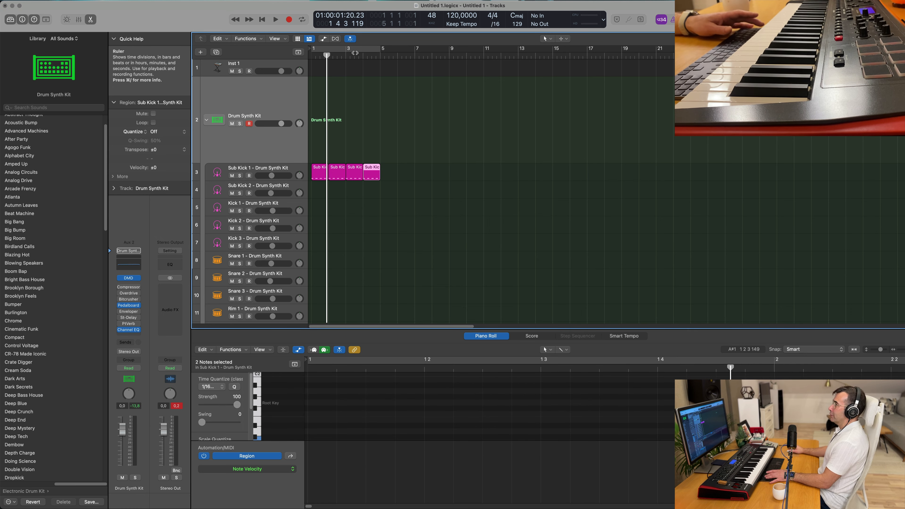
left_click(370, 49)
key("space")
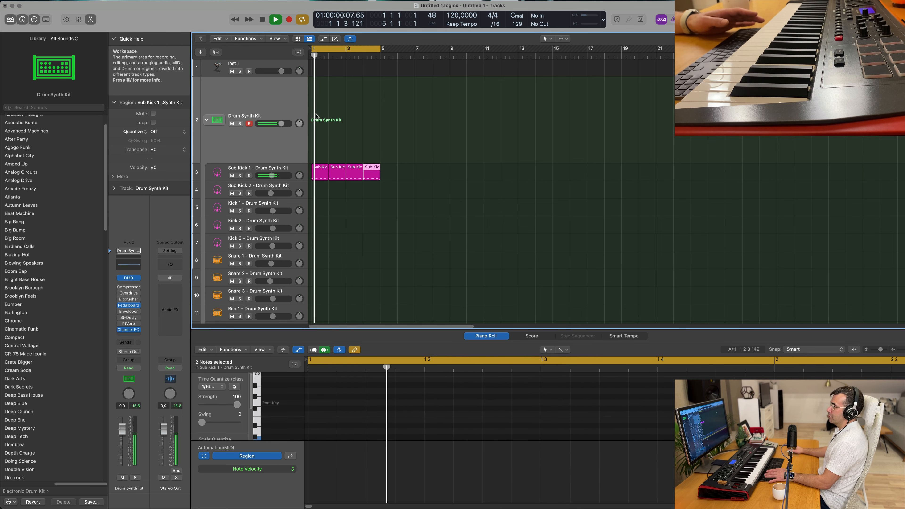
Open the Sub Kick 1 track's Drum Synth, move its window aside and restart the looped playback.
left_click(249, 167)
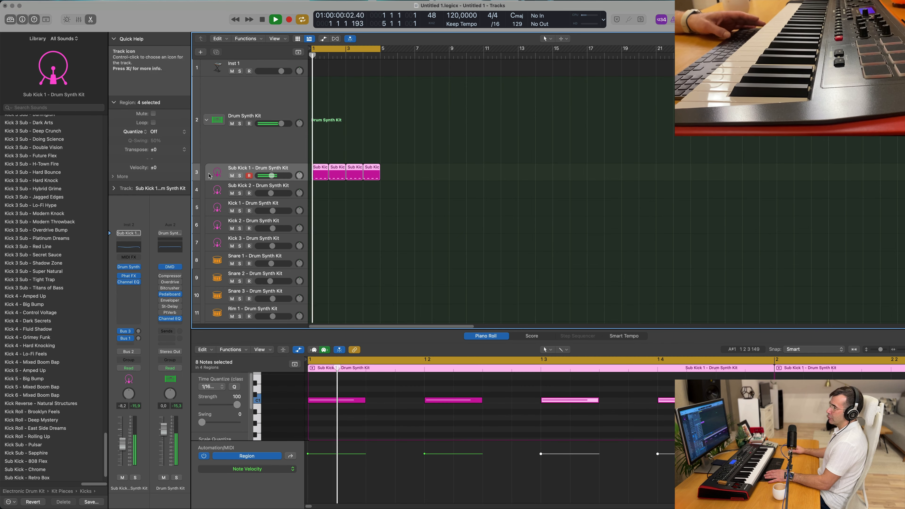
left_click(128, 267)
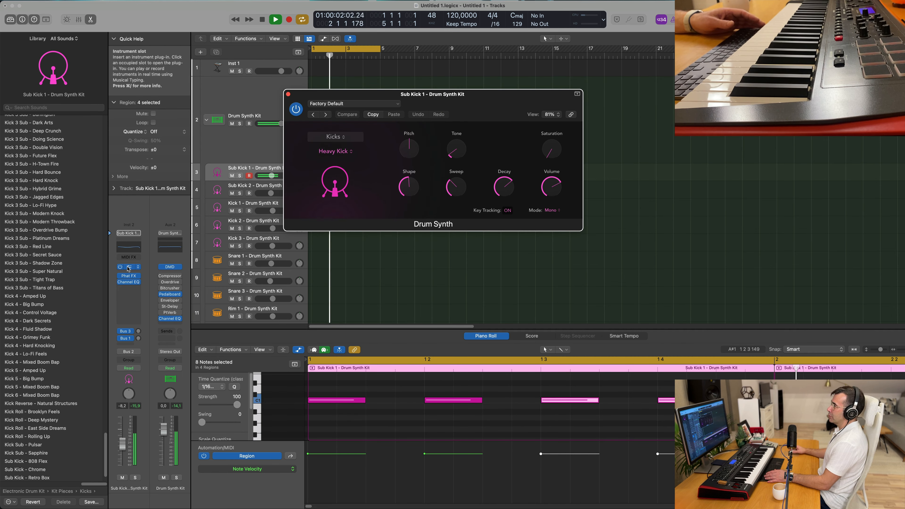
left_click_drag(495, 103, 514, 135)
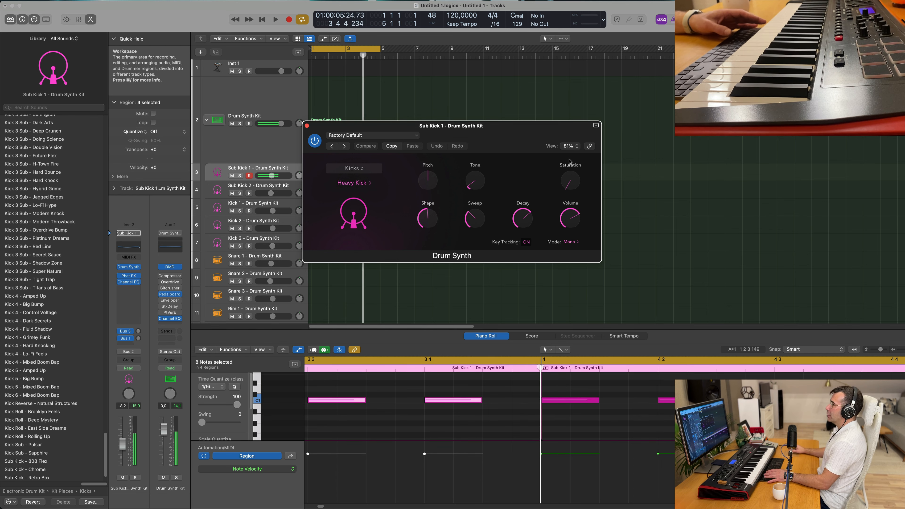
left_click_drag(514, 135, 522, 134)
key("space")
key("space")
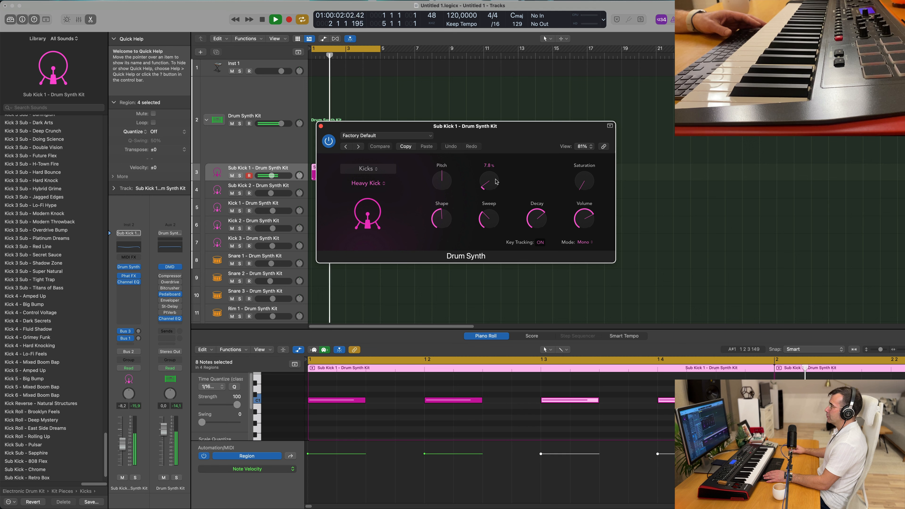
Reshape the Heavy Kick sound by raising Tone, Saturation and Sweep, shortening Decay and setting Shape to 43.7%.
left_click_drag(489, 181, 498, 160)
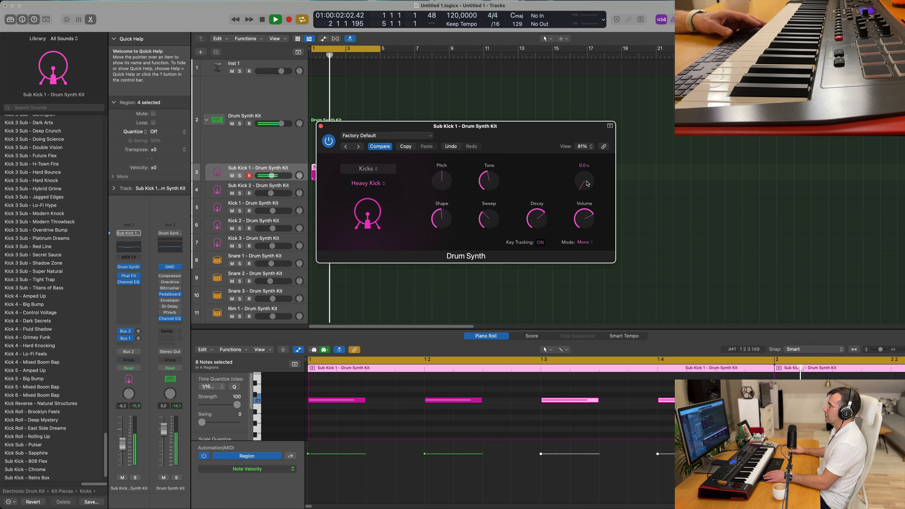
left_click_drag(589, 168, 587, 171)
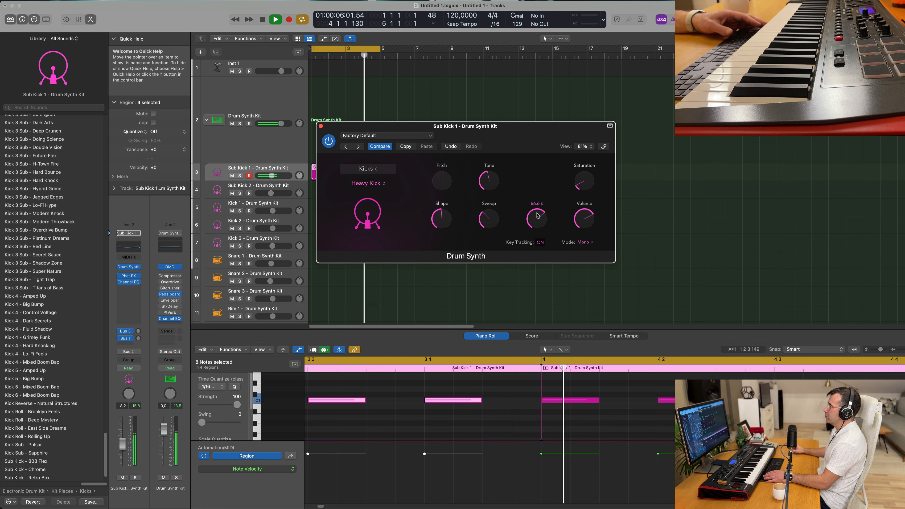
mouse_move(542, 222)
left_mouse_down()
mouse_move(541, 246)
mouse_move(550, 201)
mouse_move(544, 259)
mouse_move(541, 235)
left_mouse_up()
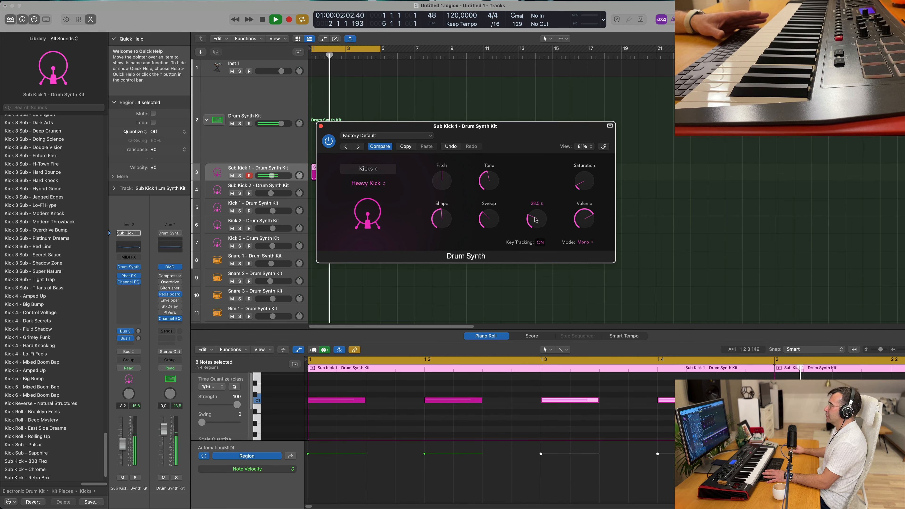
left_click_drag(534, 220, 511, 178)
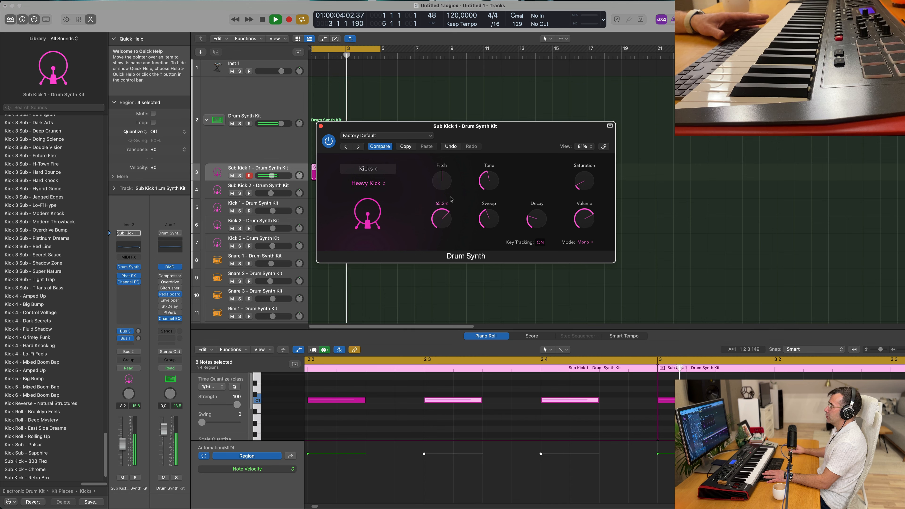
left_click_drag(452, 189, 445, 214)
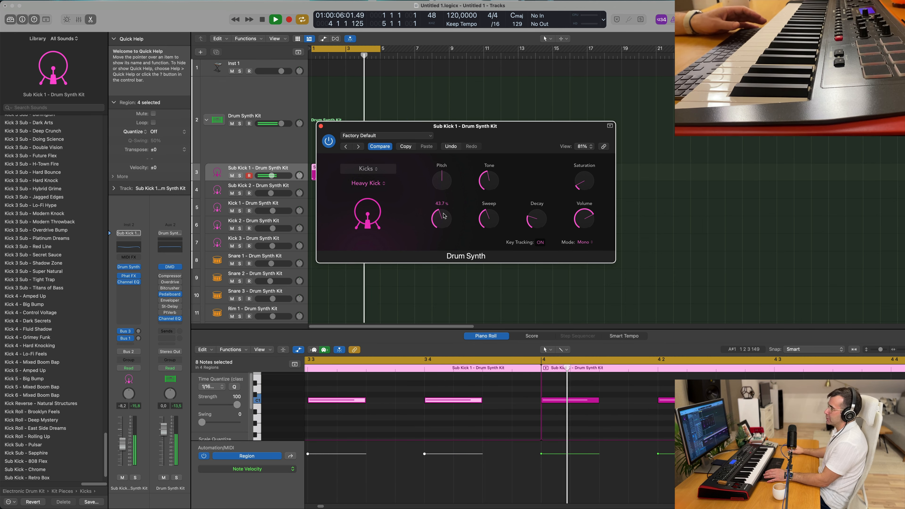
left_click_drag(513, 129, 565, 130)
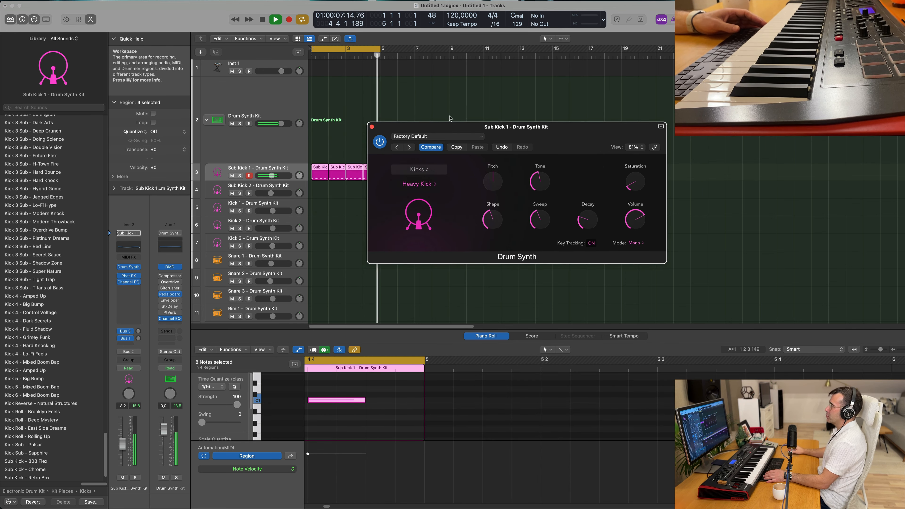
left_click(372, 127)
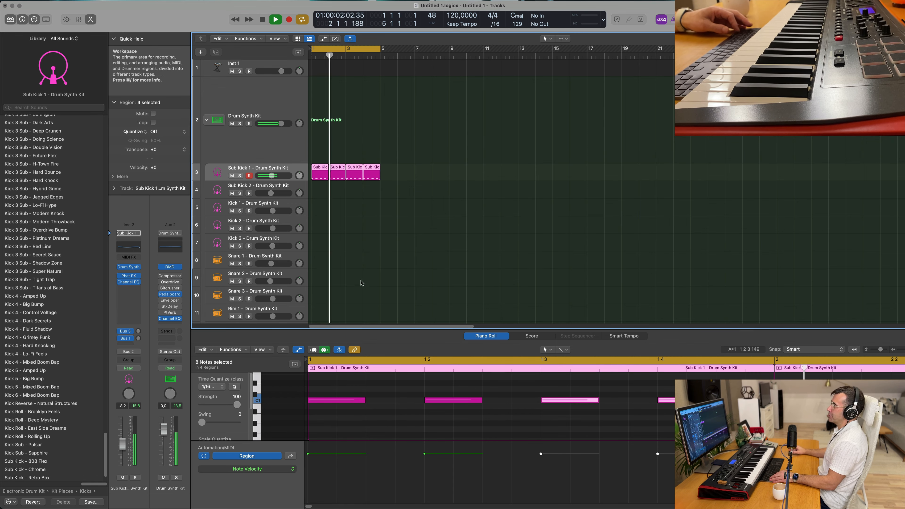
Copy the first Sub Kick 1 region to bar 1 of the Snare 1 track.
scroll(355, 257, "up", 6)
scroll(375, 257, "down", 2)
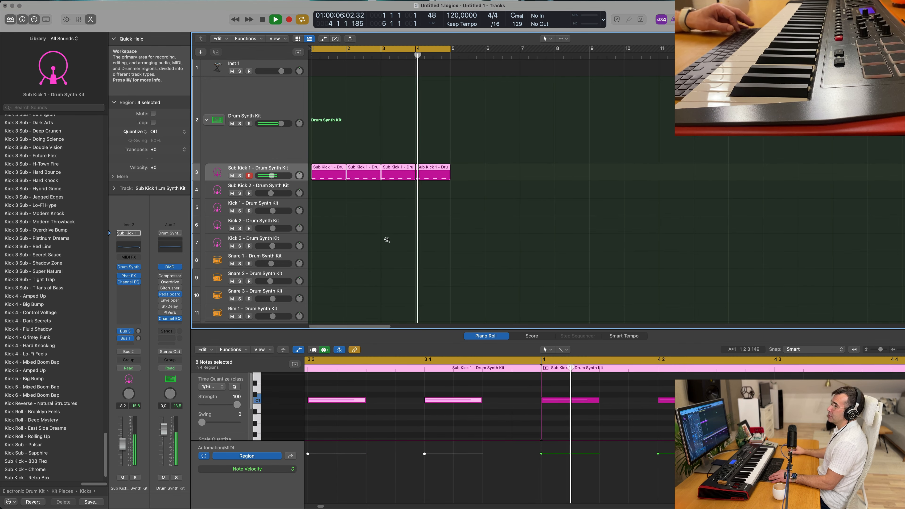
scroll(387, 239, "down", 1)
scroll(356, 246, "down", 2)
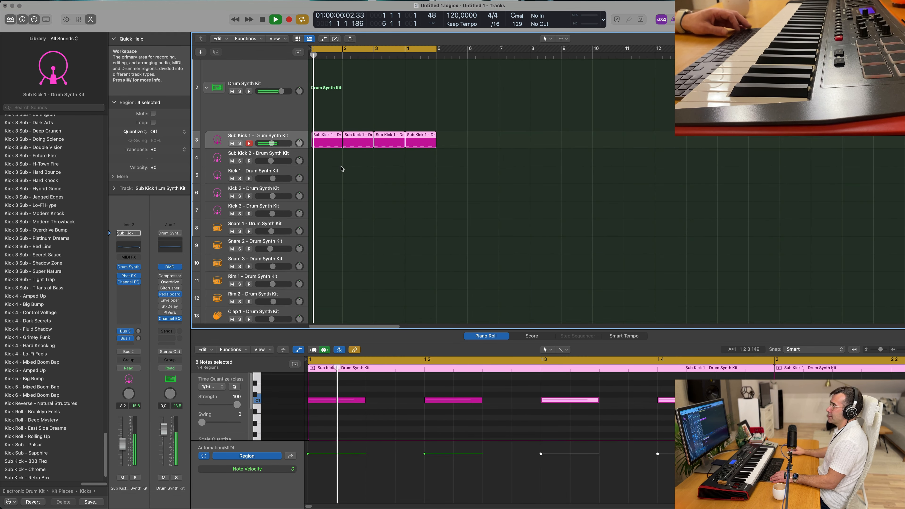
left_click(343, 114)
left_click(329, 136)
left_click_drag(328, 136, 328, 230)
Delete the notes on beats 1 and 3 in the Snare 1 region, keeping hits on beats 2 and 4.
left_click_drag(344, 390, 675, 406)
key("space")
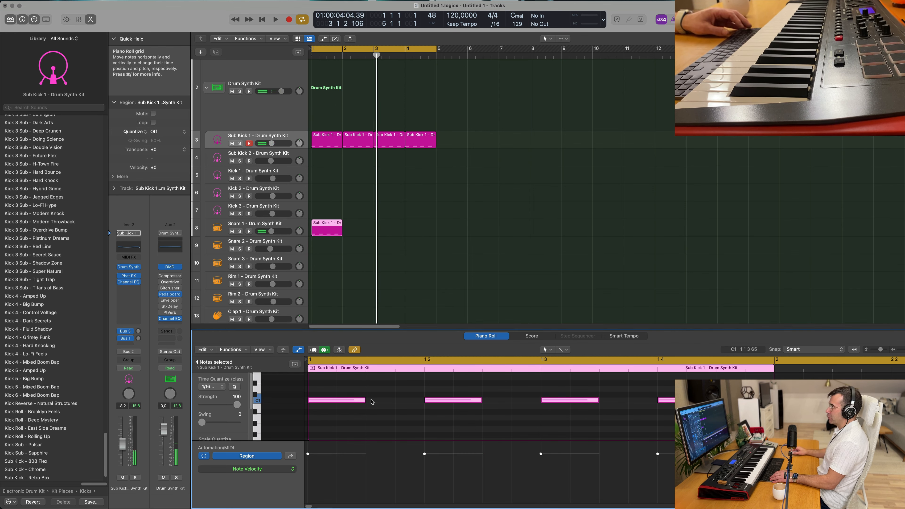
mouse_move(351, 401)
left_mouse_down()
mouse_move(374, 402)
mouse_move(353, 403)
left_mouse_up()
left_click(345, 394)
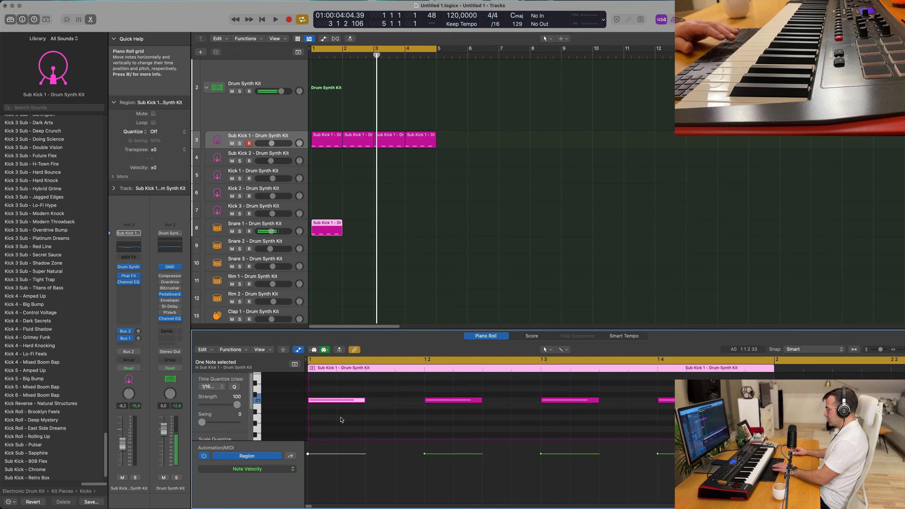
key("Delete")
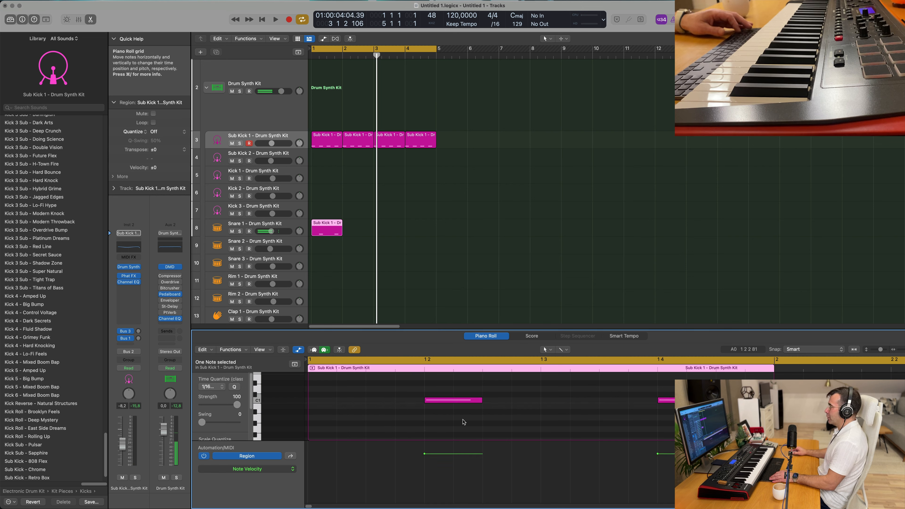
Play back the pattern briefly, and repeat the Snare 1 region three times to fill all four bars.
key("space")
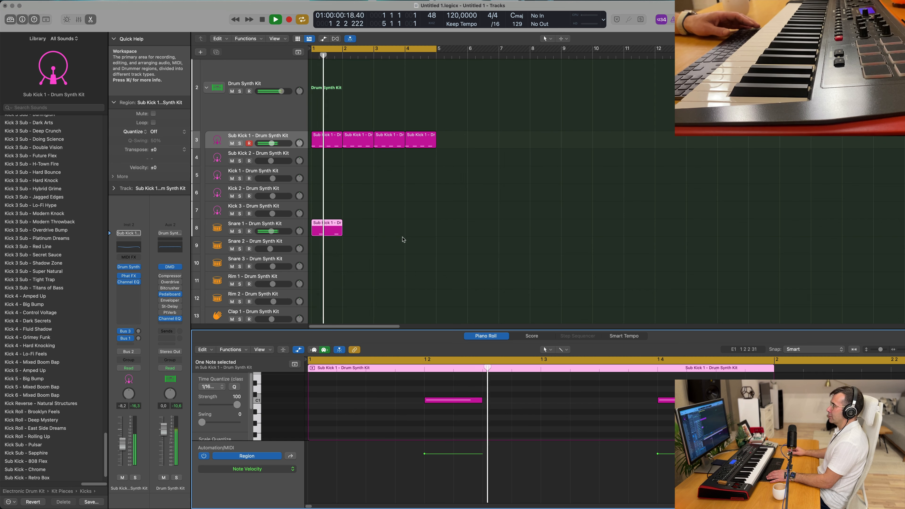
key("space")
left_click_drag(388, 229, 332, 233)
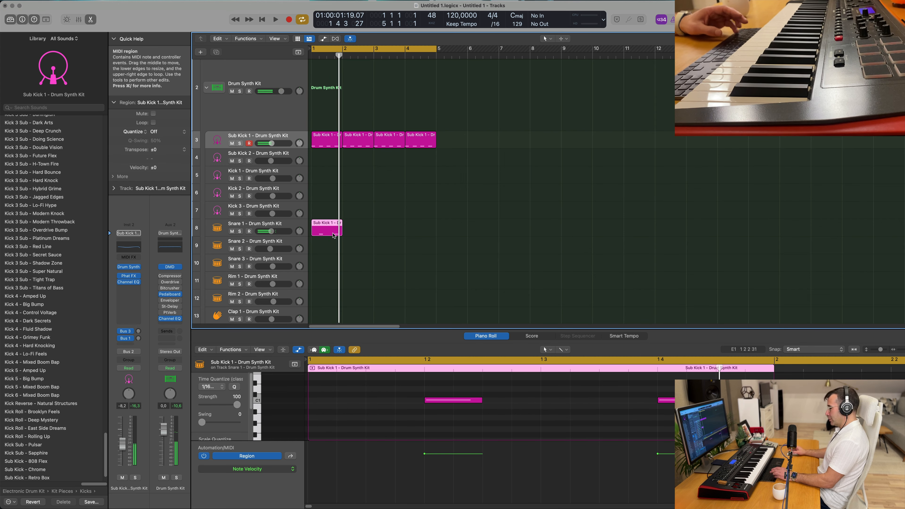
key("super+r")
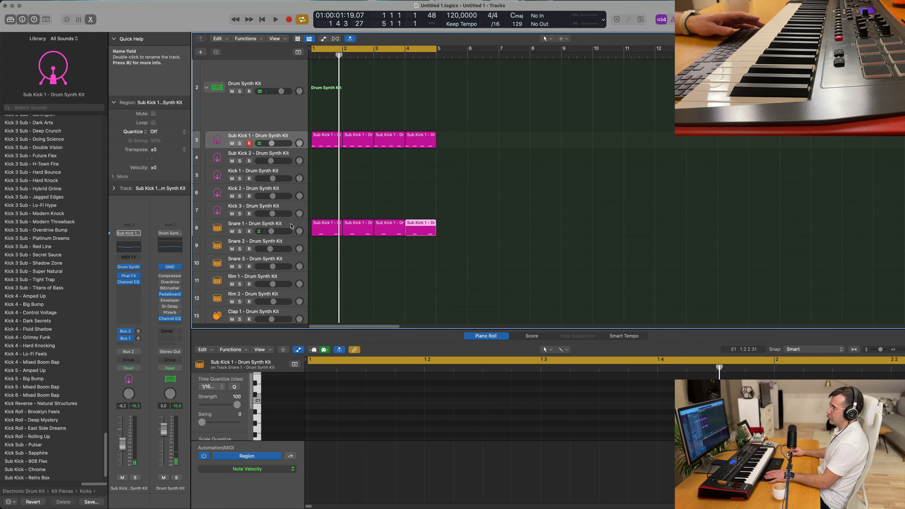
Select the Snare 1 track, listen to the kick and snare loop, and reduce the height of the tracks.
left_click(291, 226)
key("space")
left_click(392, 197)
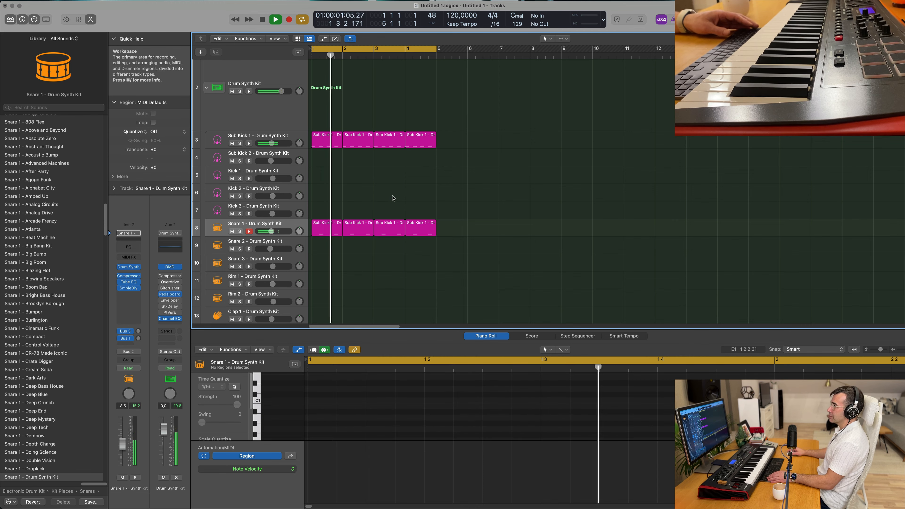
scroll(392, 198, "down", 2)
key("super+Up")
scroll(326, 170, "up", 3)
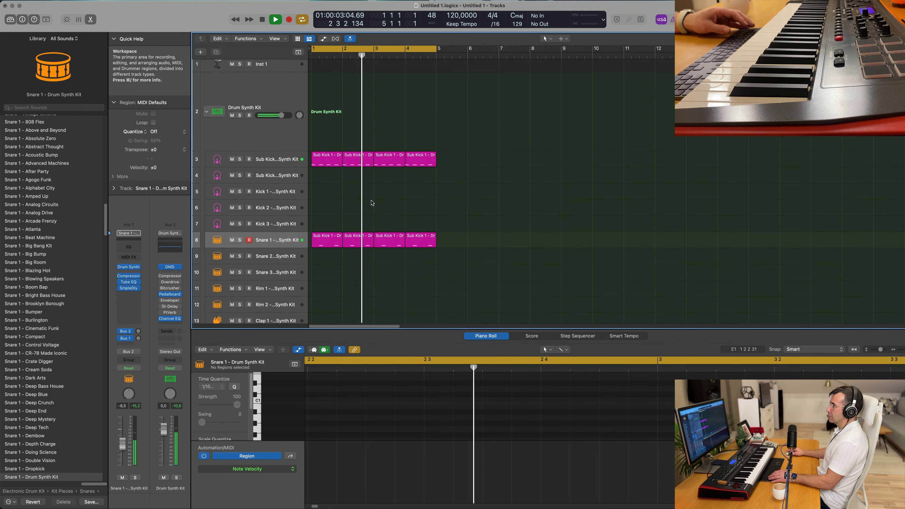
scroll(372, 203, "down", 2)
key("space")
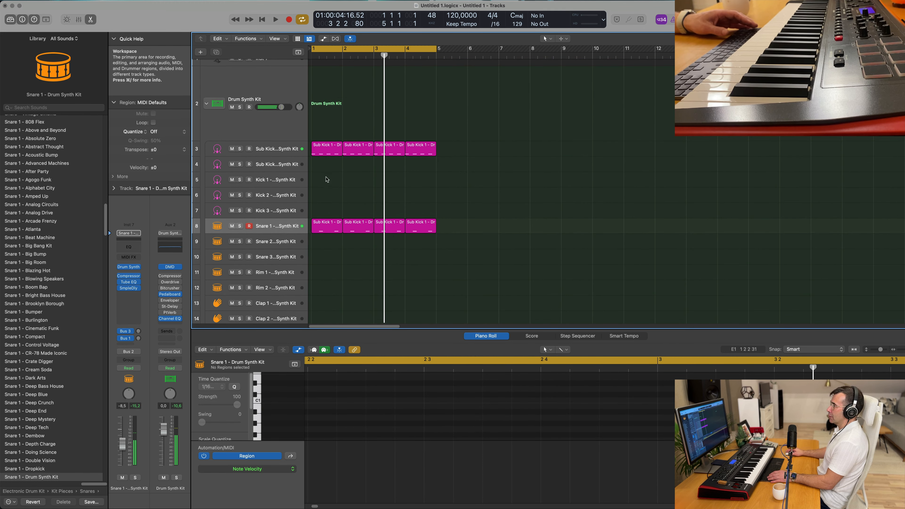
Copy the first Sub Kick 1 region to bar 1 of the Hi-Hat 1 track.
scroll(327, 180, "down", 3)
left_click_drag(326, 102, 327, 285)
scroll(362, 402, "down", 2)
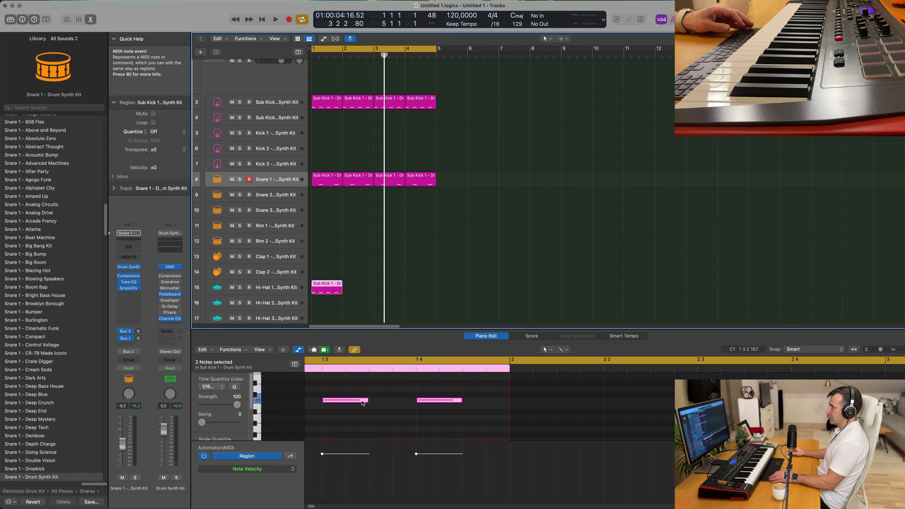
Shorten the four hi-hat notes, place them on each beat's third sixteenth with copies on the fourth, and play the pattern.
scroll(363, 400, "left", 5)
left_click_drag(325, 391, 602, 403)
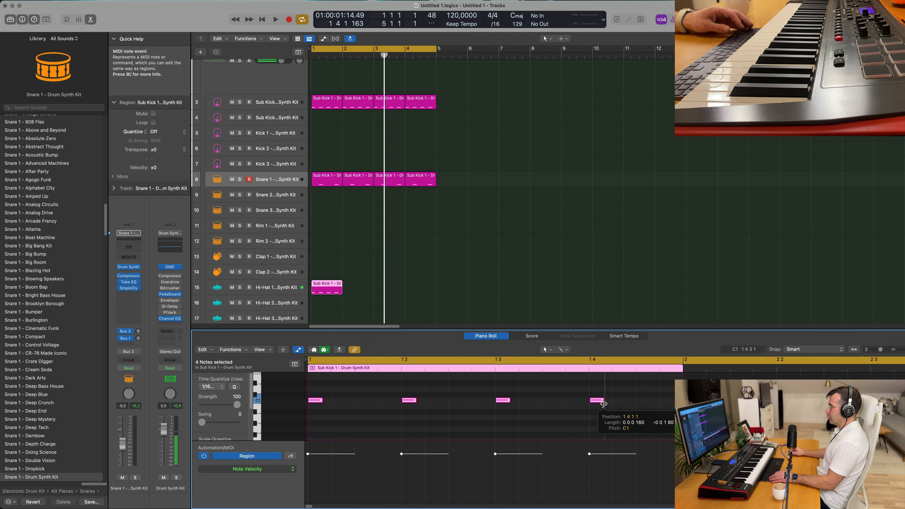
left_click_drag(319, 402, 387, 402)
key("space")
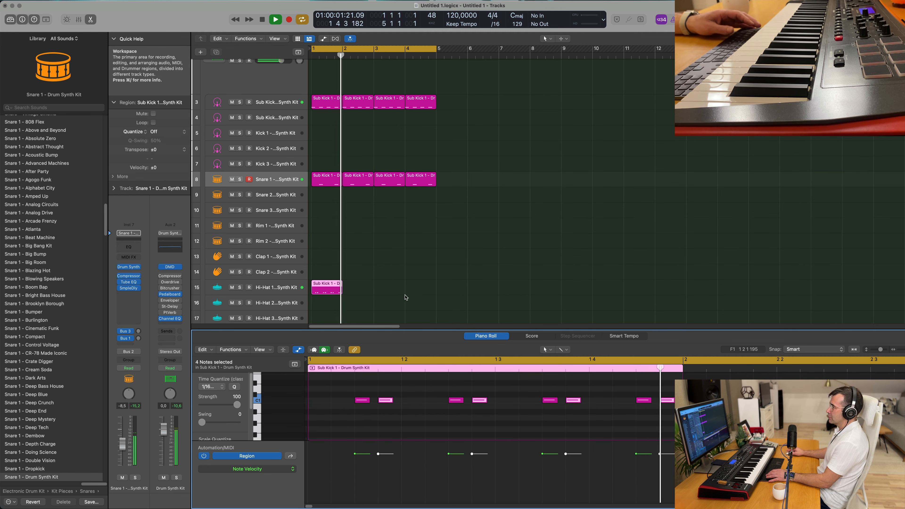
Repeat the Hi-Hat 1 region three times to fill all four bars.
key("space")
left_click_drag(440, 293, 327, 291)
key("super+r")
key("super+r")
key("super+r")
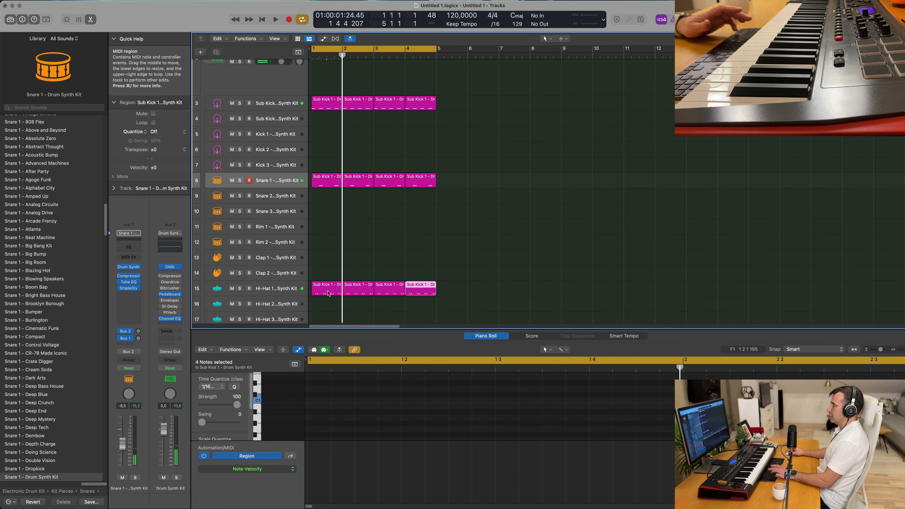
Play the loop from the start and lower the Hi-Hat 1 track's volume to about -12.4 dB.
key("space")
scroll(417, 254, "down", 4)
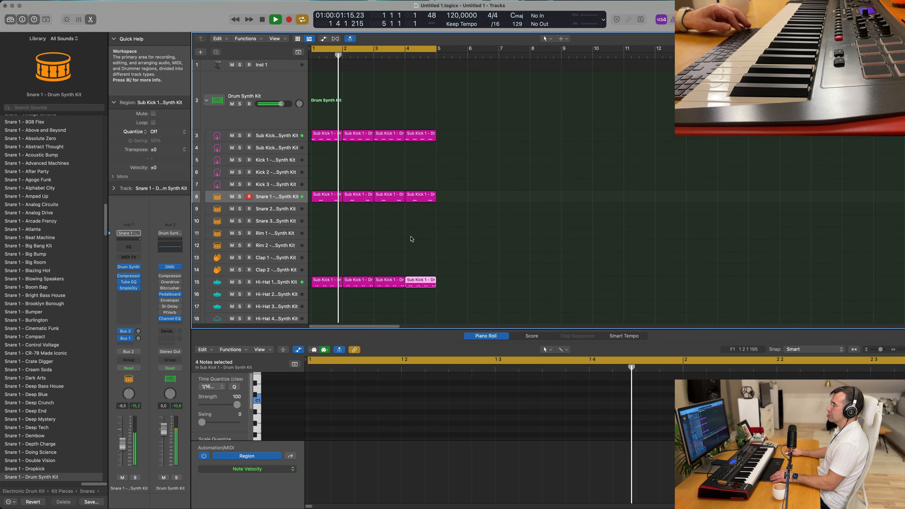
left_click(274, 251)
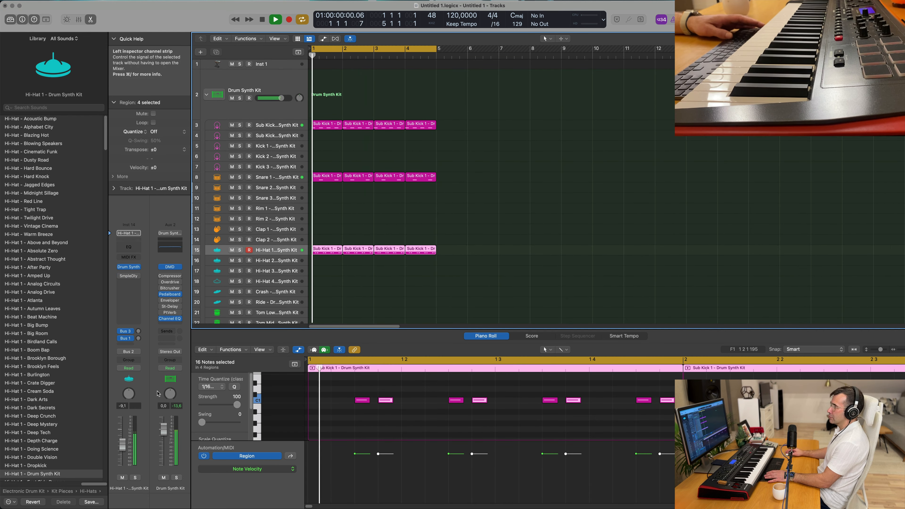
key("Return")
left_click_drag(122, 447, 123, 452)
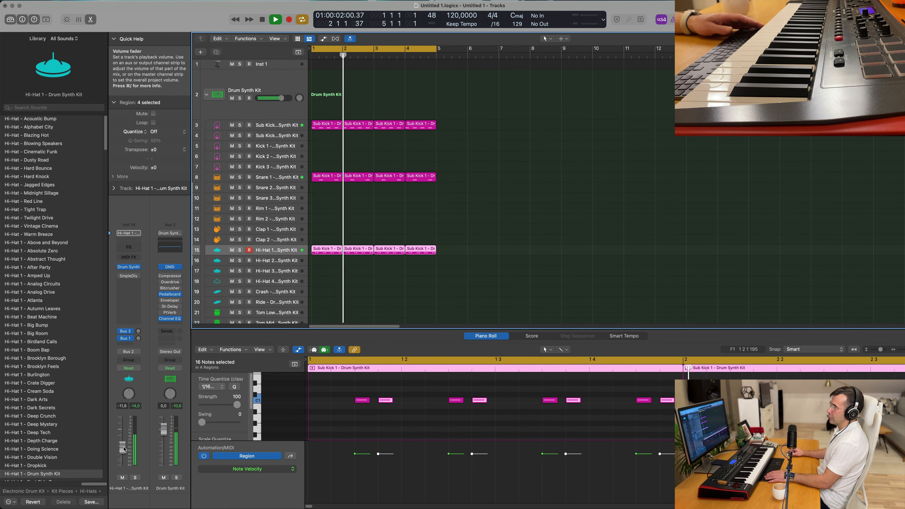
Copy the first Snare 1 region to bar 1 of the Tom Low track and stop playback.
scroll(459, 258, "down", 5)
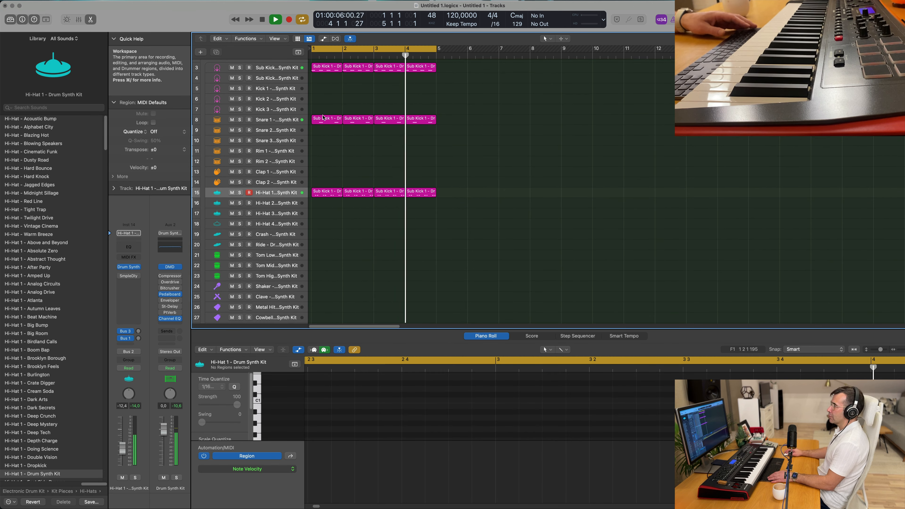
left_click_drag(325, 118, 319, 257)
key("space")
Delete the tom note on beat 2, then shorten the beat 4 note, shift it one sixteenth earlier and copy it one sixteenth after beat 4.
left_click_drag(392, 385, 427, 416)
key("Delete")
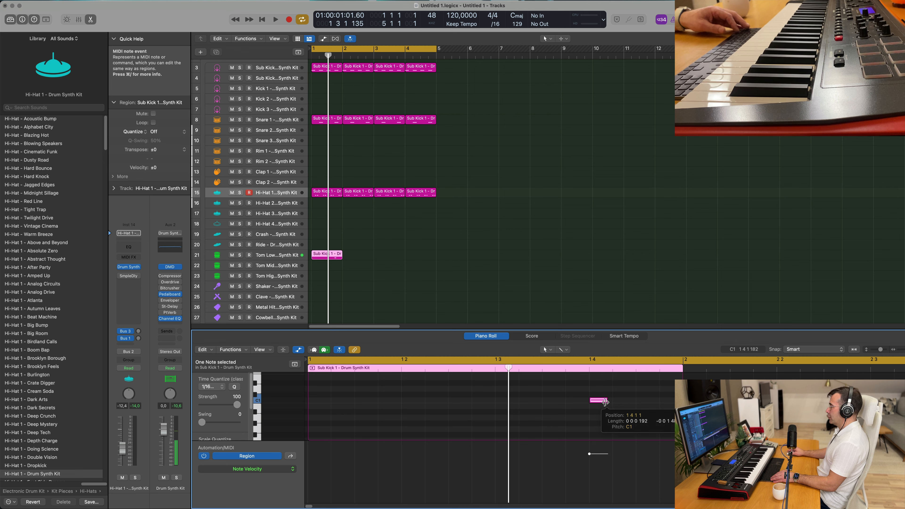
left_click_drag(601, 402, 577, 403)
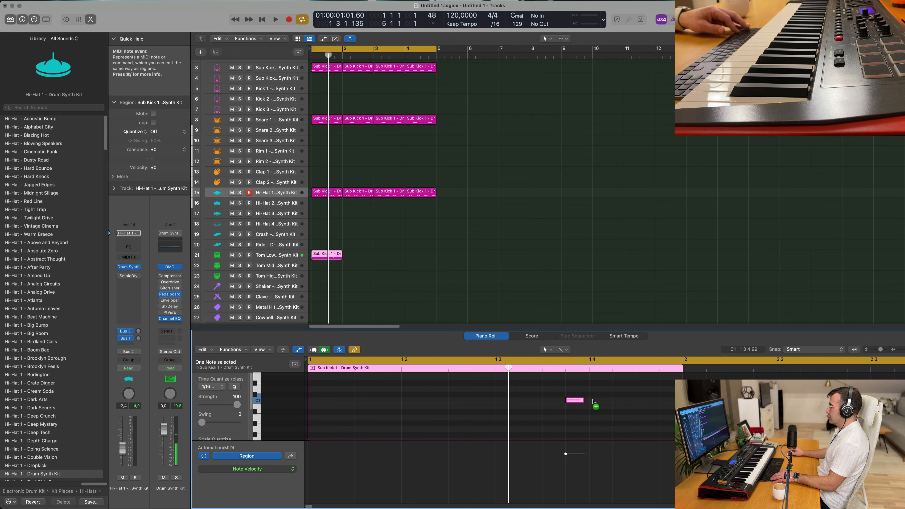
left_click_drag(592, 402, 623, 403)
Audition 80s Cowbell in the Tom Low track's Drum Synth during playback, and switch the percussion sound to Membrane.
key("space")
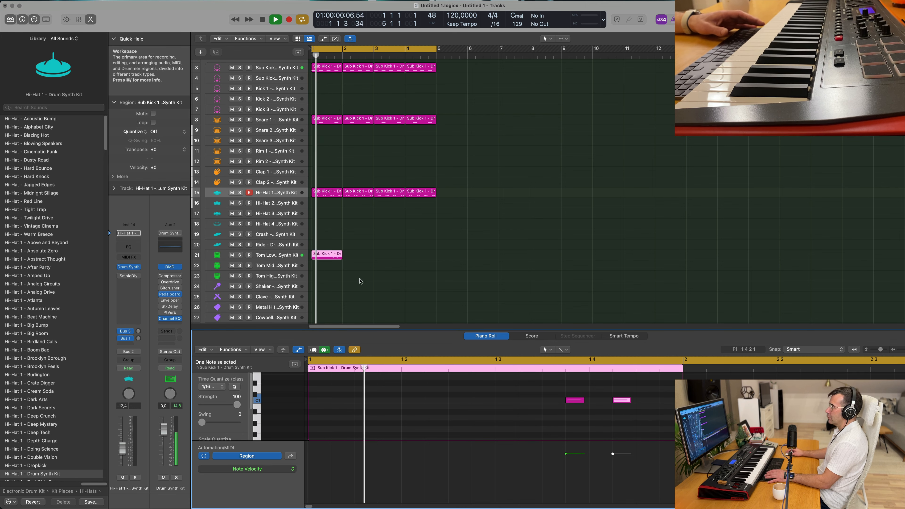
left_click(287, 256)
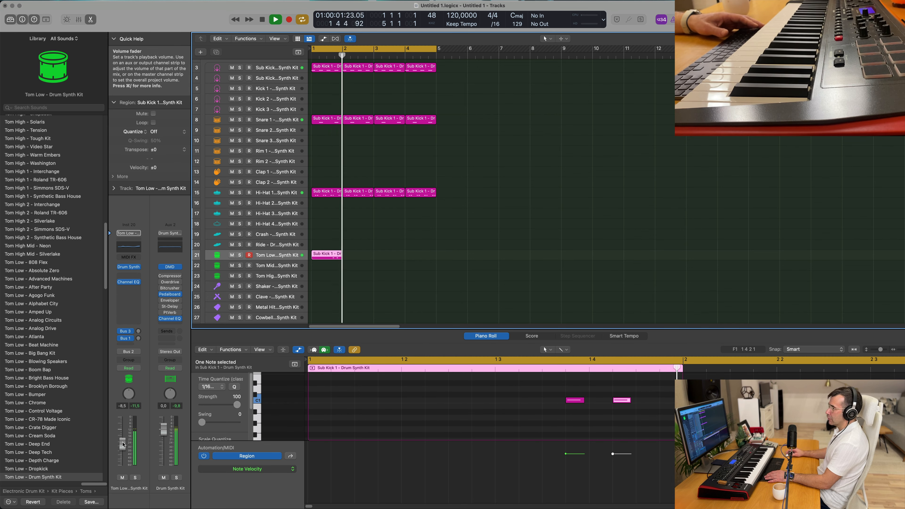
left_click(129, 267)
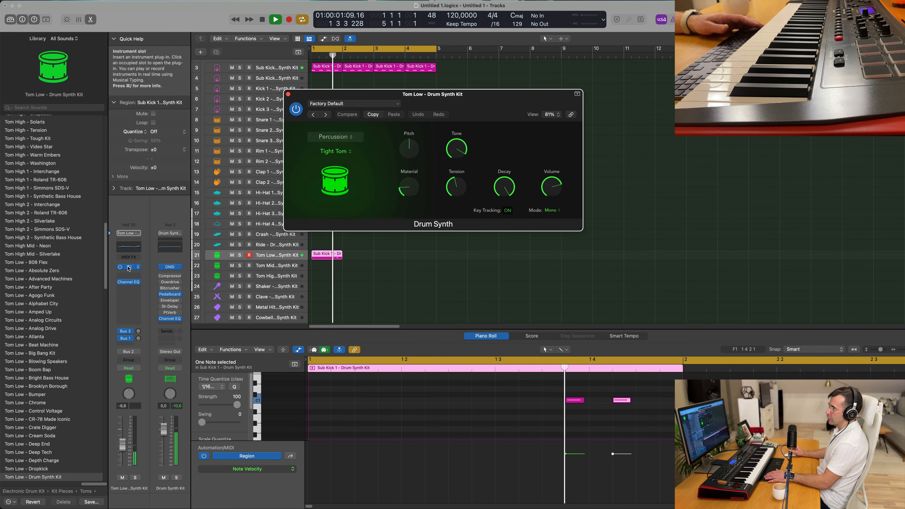
left_click(340, 151)
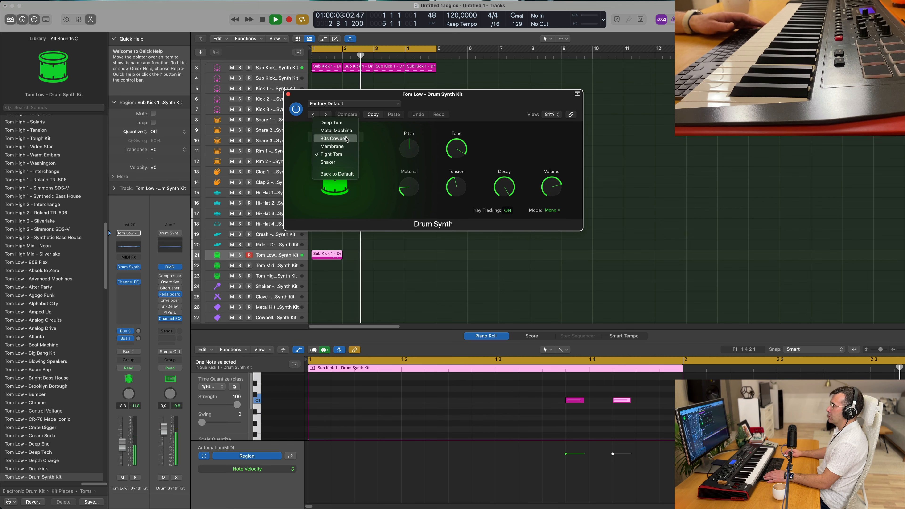
left_click(346, 139)
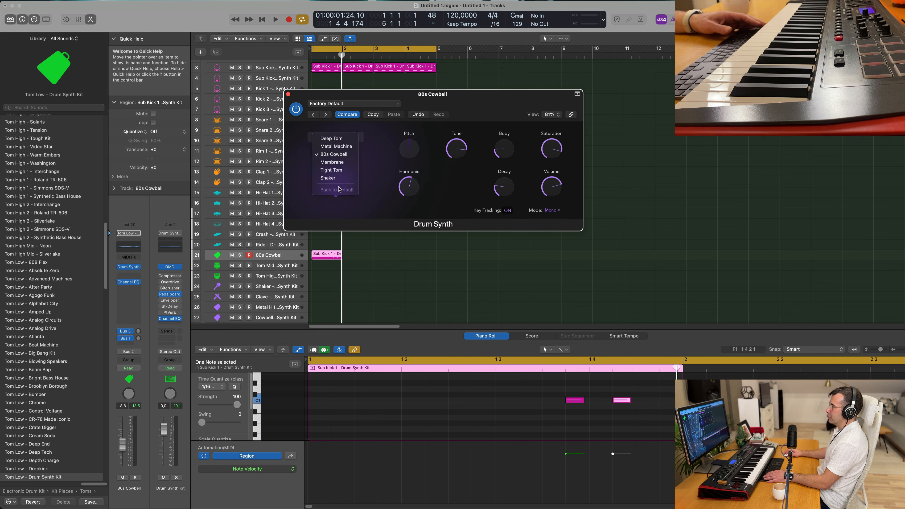
left_click(344, 162)
key("space")
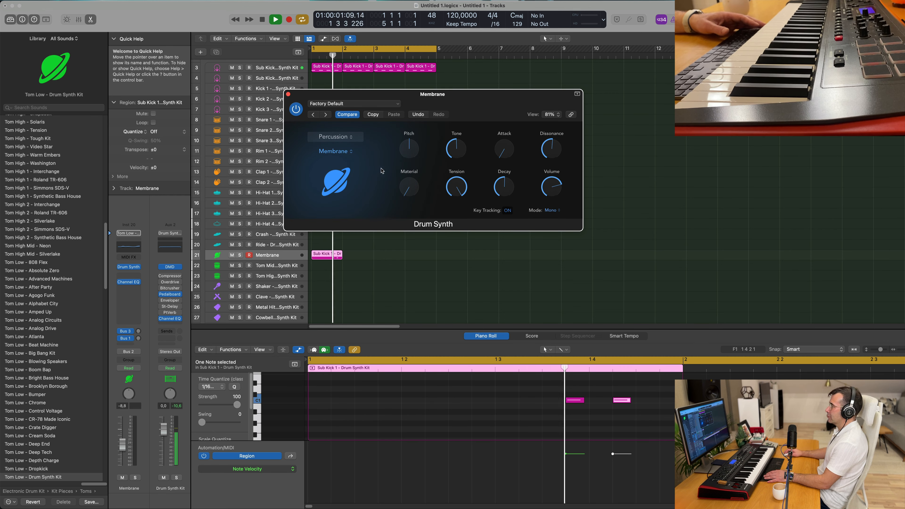
key("space")
key("space")
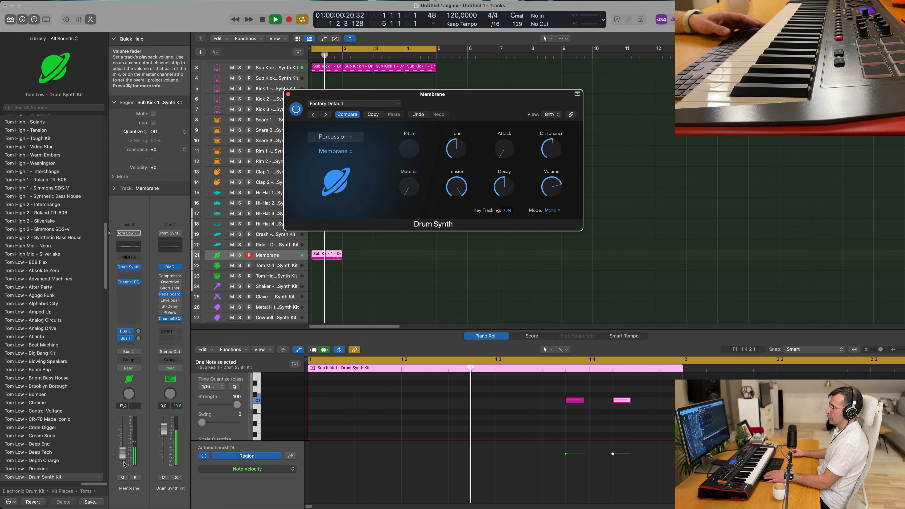
Lower the Membrane track's volume to -17.0 dB, and set the synth's Pitch to -12 and Tone to 0%.
left_click_drag(124, 463, 124, 464)
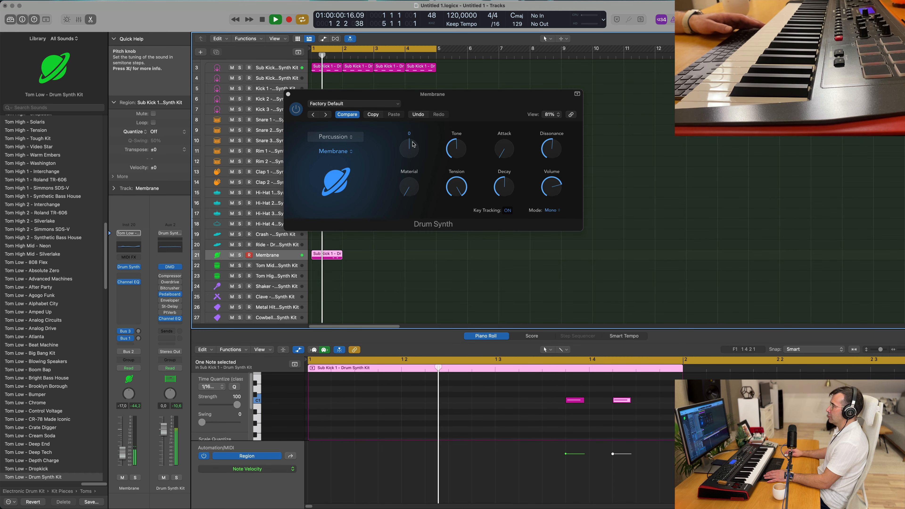
left_click_drag(409, 148, 412, 157)
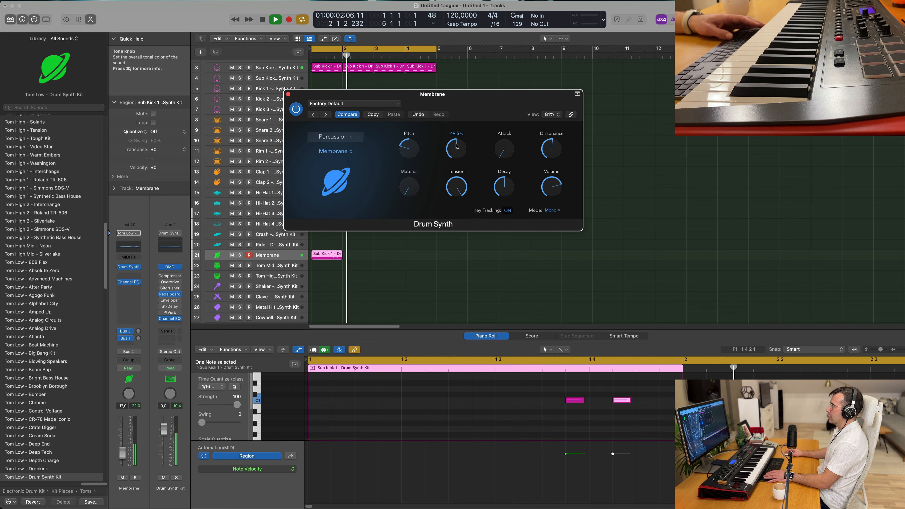
left_click_drag(456, 162, 460, 191)
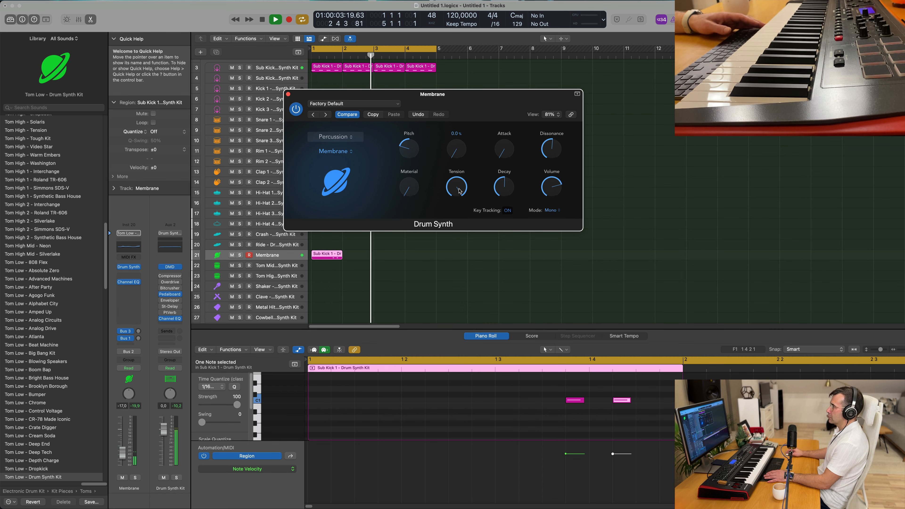
Move the synth window aside and repeat the Membrane region three times to fill all four bars.
left_click_drag(459, 94, 712, 95)
key("Return")
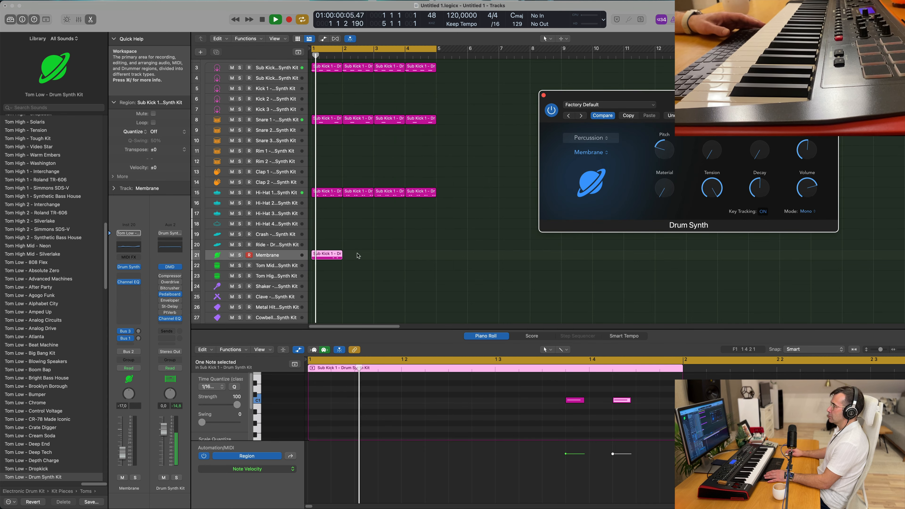
key("super+r")
key("super+r")
key("super+r")
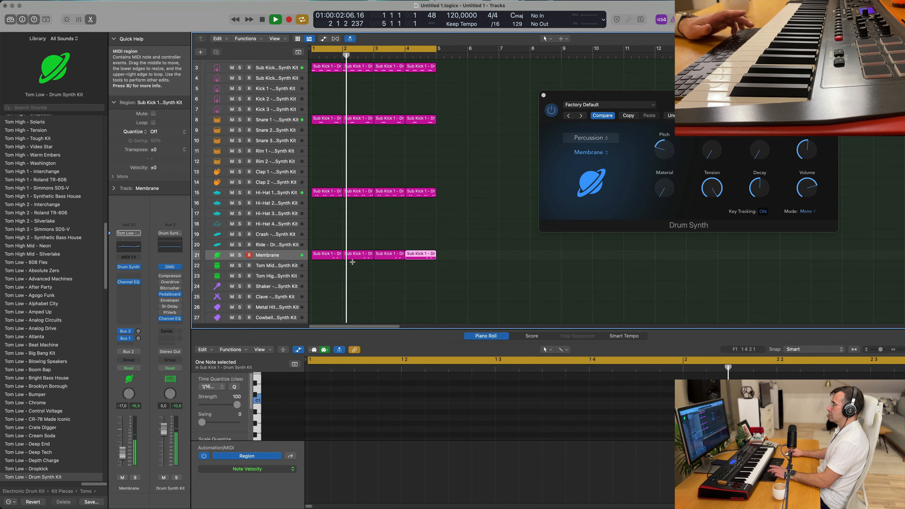
Audition different Membrane pitches with the loop, set Pitch to its centre position and raise Material.
key("Return")
left_click_drag(708, 100, 561, 125)
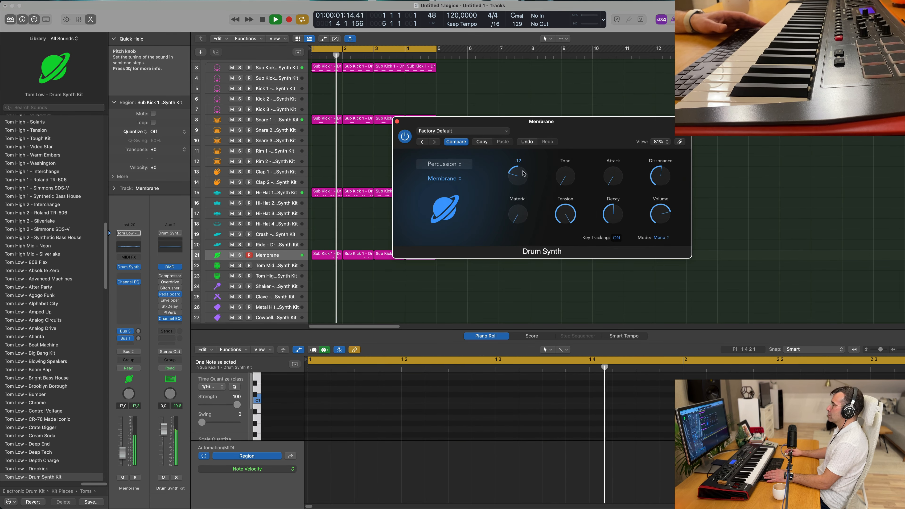
left_click_drag(519, 173, 535, 129)
key("Return")
left_click_drag(523, 170, 526, 162)
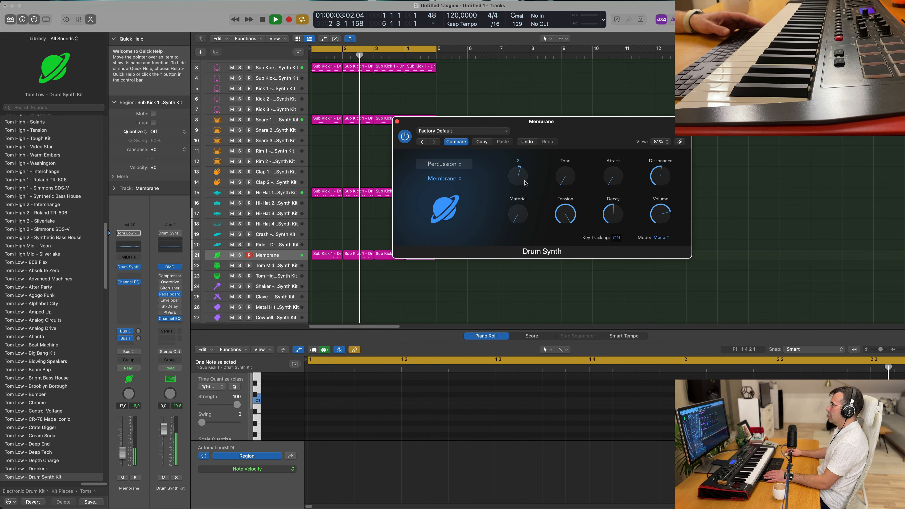
mouse_move(526, 183)
left_mouse_down()
mouse_move(517, 212)
mouse_move(521, 167)
mouse_move(515, 213)
mouse_move(532, 181)
left_mouse_up()
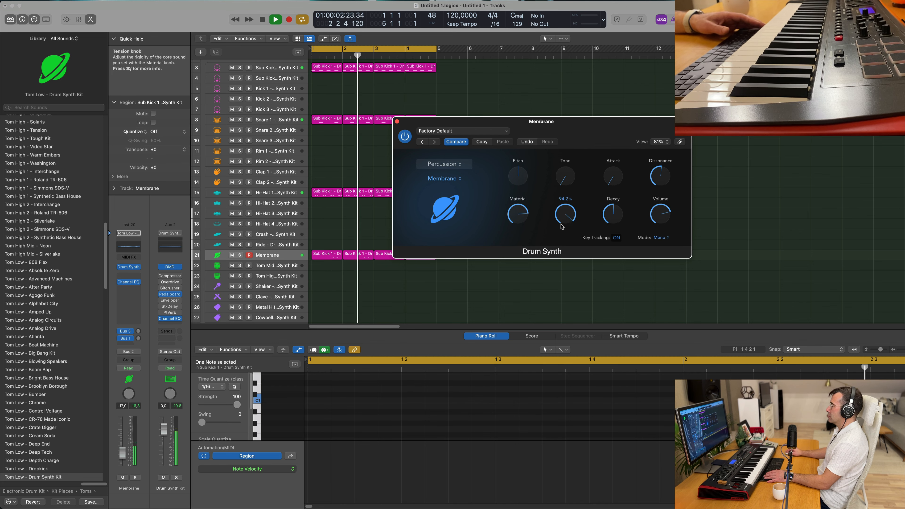
Set the Membrane sound's Tension to about 60% and Decay to about 65% while listening to the loop.
left_click_drag(566, 214, 567, 221)
key("space")
key("space")
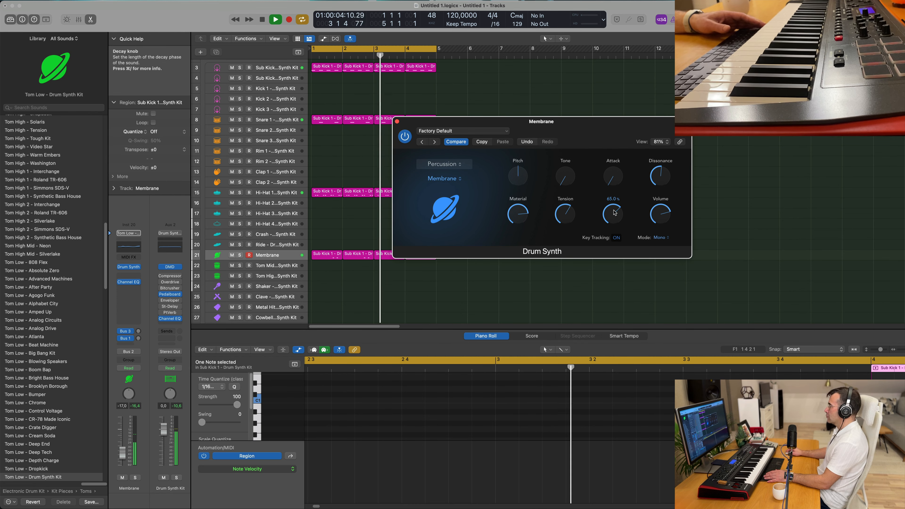
left_click_drag(614, 187, 612, 221)
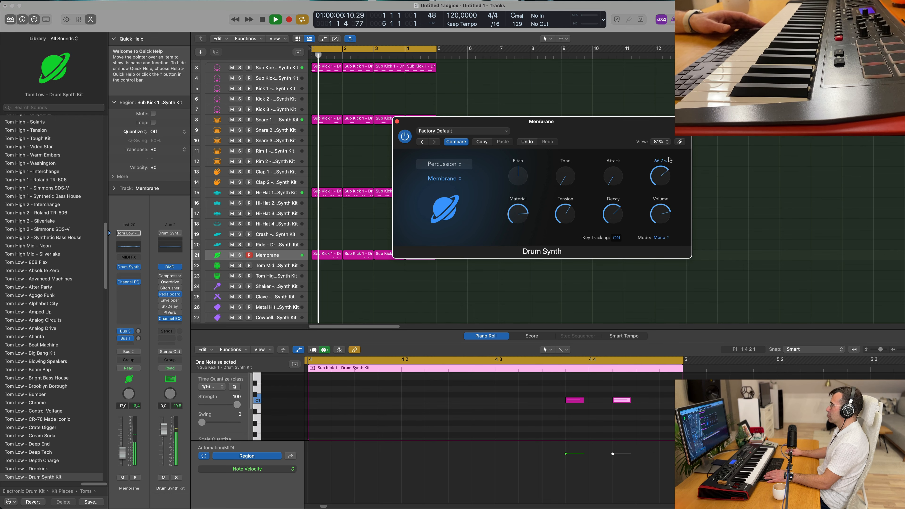
Compare low and high Dissonance settings during playback, and set Membrane's Dissonance to 59.9%.
left_click_drag(662, 174, 671, 272)
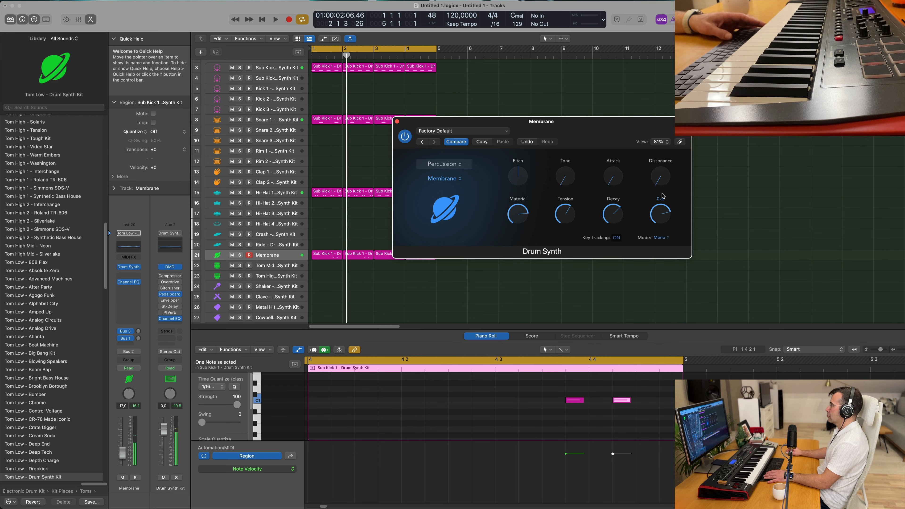
key("space")
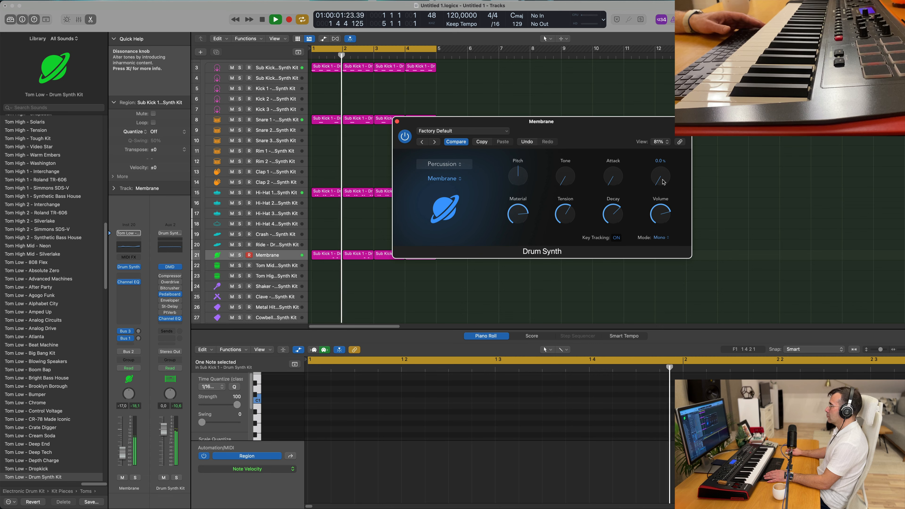
key("space")
left_click_drag(663, 182, 662, 111)
key("space")
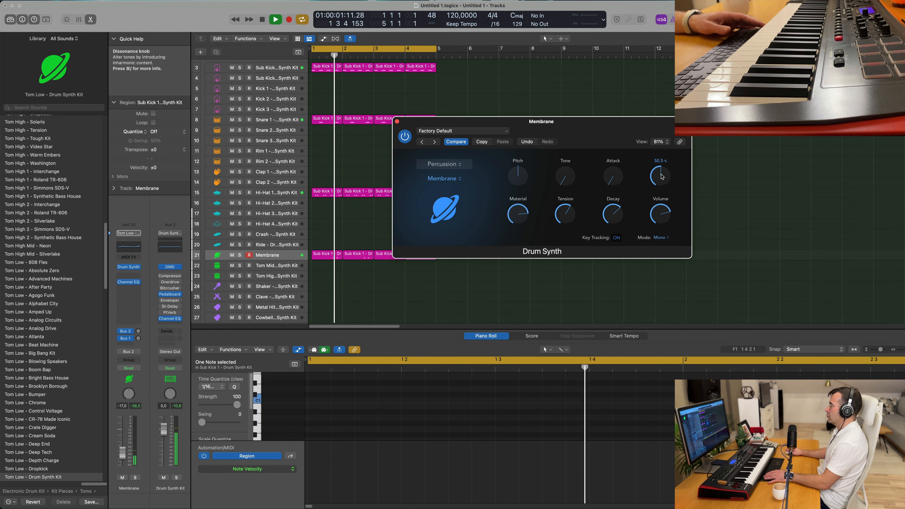
left_click_drag(661, 176, 660, 177)
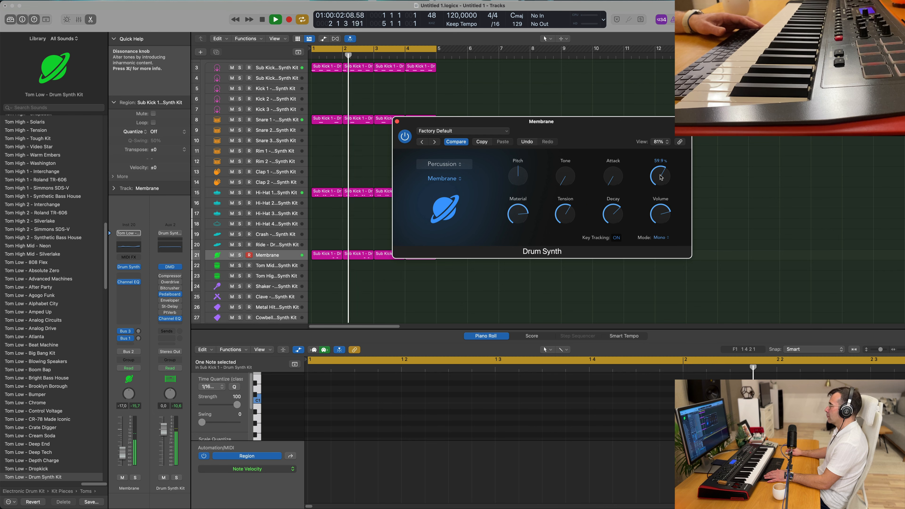
Set the Membrane sound's Tension to 85.7% and its Decay to 32.0%.
mouse_move(565, 217)
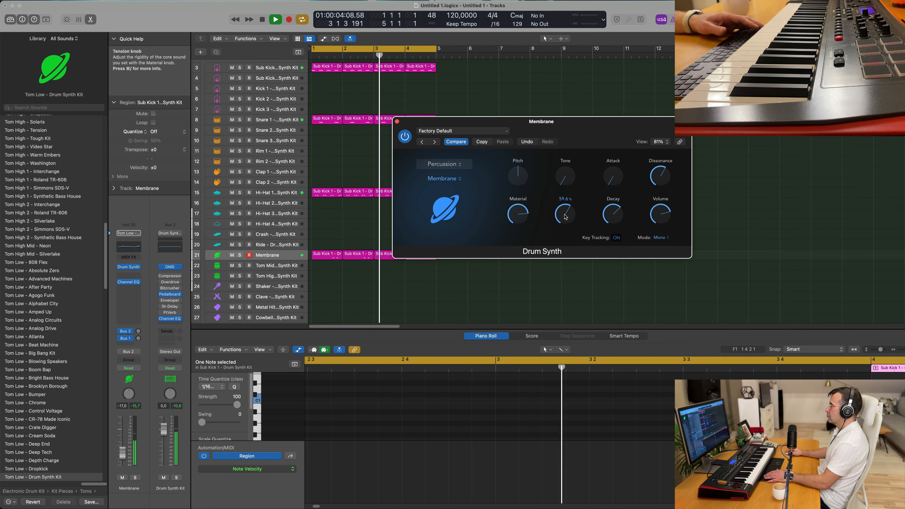
left_click_drag(568, 228, 564, 217)
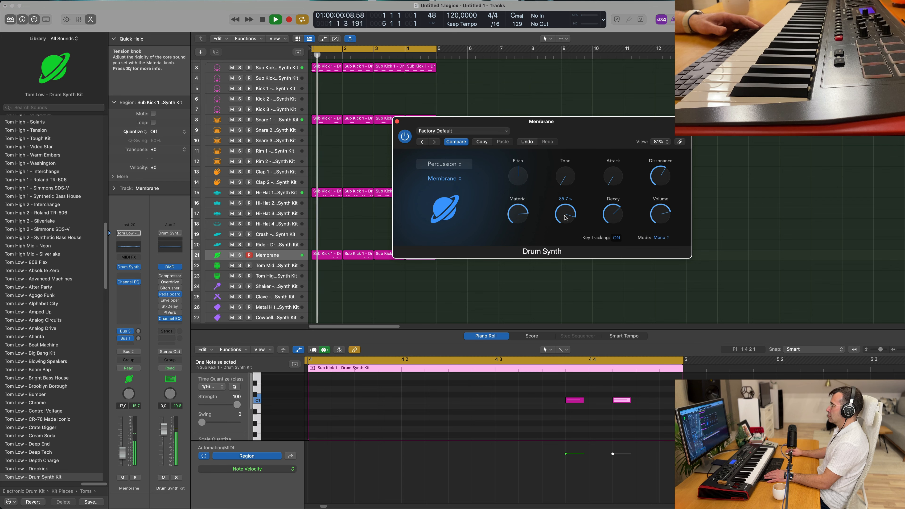
mouse_move(605, 213)
left_click_drag(611, 239, 612, 245)
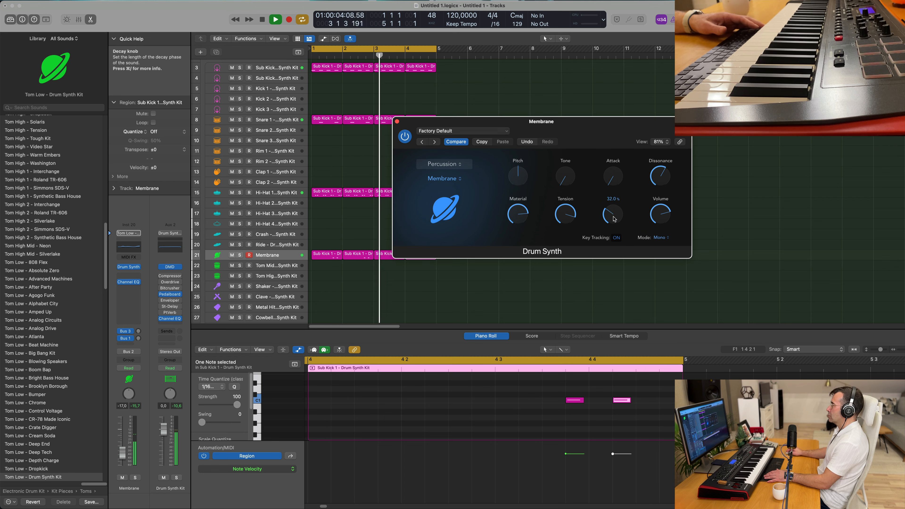
Set the Membrane track's Bus 1 send to about -9.7 dB and open the bus's Tape Delay.
left_click(138, 338)
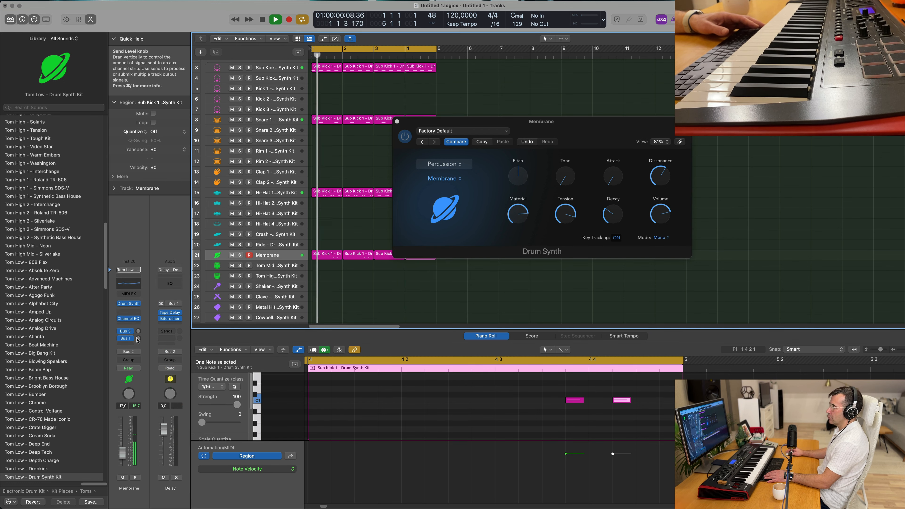
left_click_drag(139, 337, 139, 341)
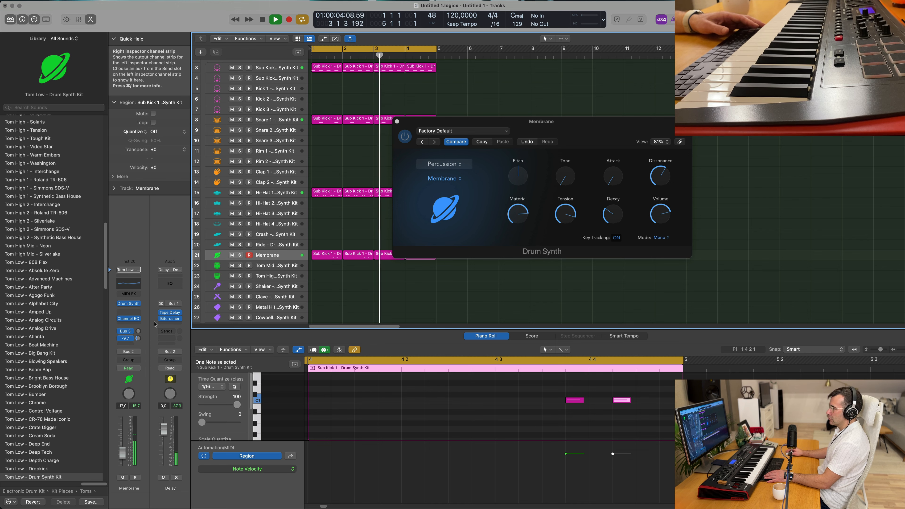
left_click(172, 312)
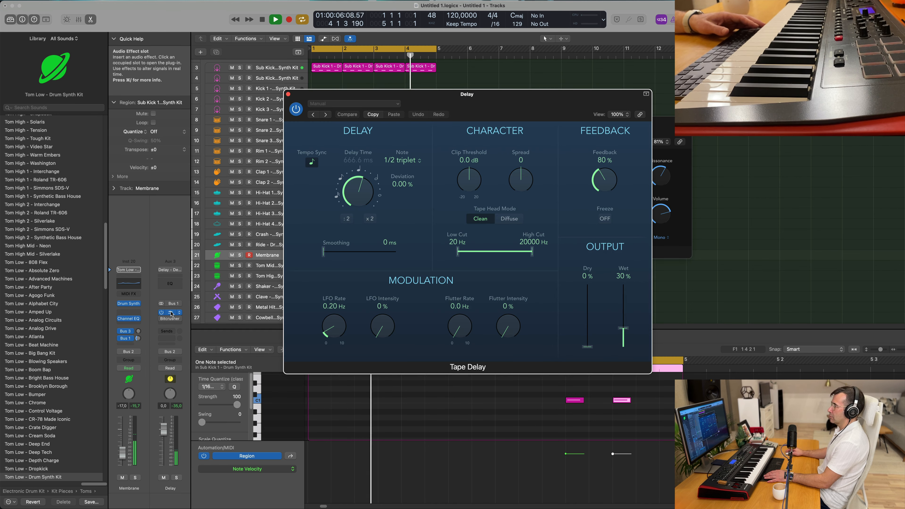
Browse the Tape Delay presets to 1/16 Note Feedback, raise its Wet output, and close the Delay and Membrane plug-in windows.
left_click(314, 115)
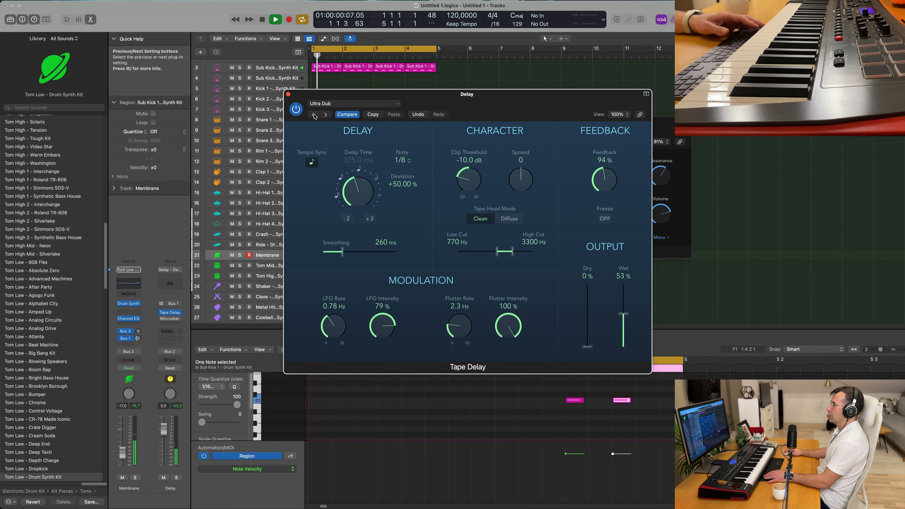
left_click_drag(526, 101, 571, 95)
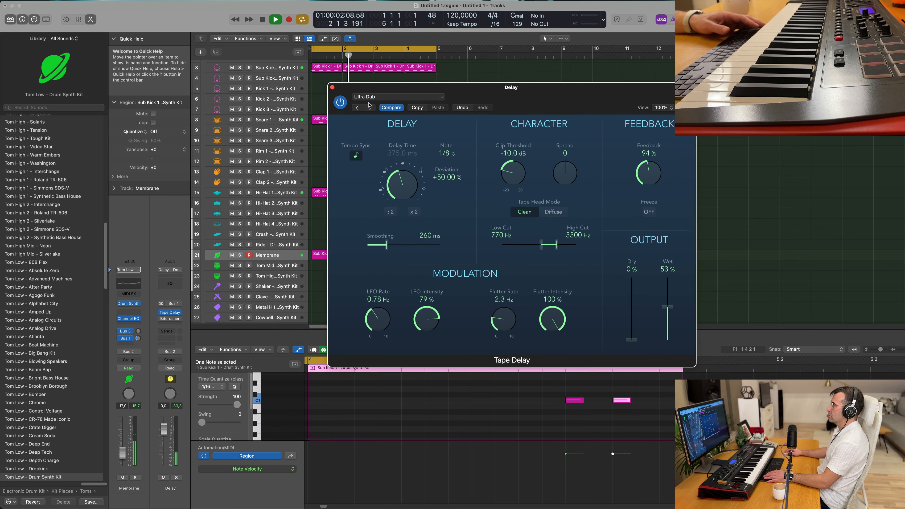
left_click(370, 108)
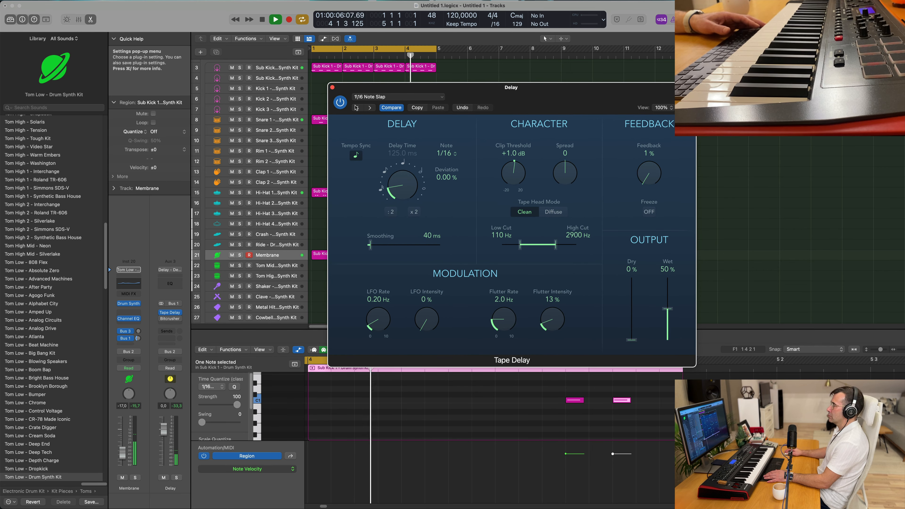
left_click(358, 108)
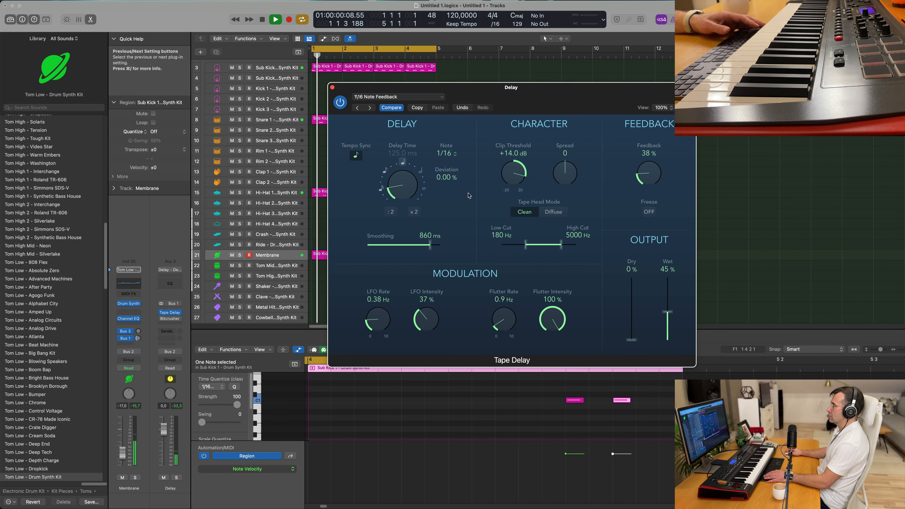
left_click_drag(667, 312, 659, 237)
left_click_drag(552, 97, 453, 95)
left_click(311, 84)
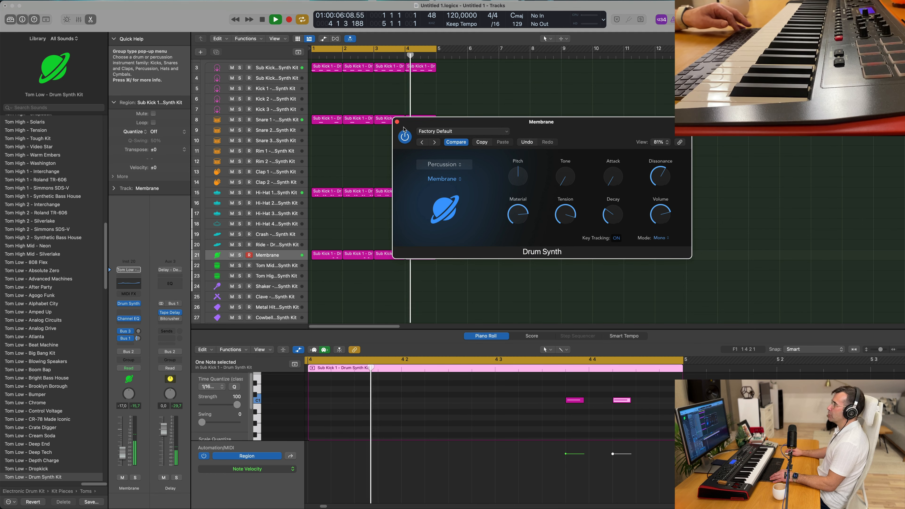
left_click(397, 122)
Copy the bar 1 Hi-Hat region onto the Clave track at position 1 1 4 1.
scroll(360, 181, "down", 3)
scroll(360, 181, "down", 3)
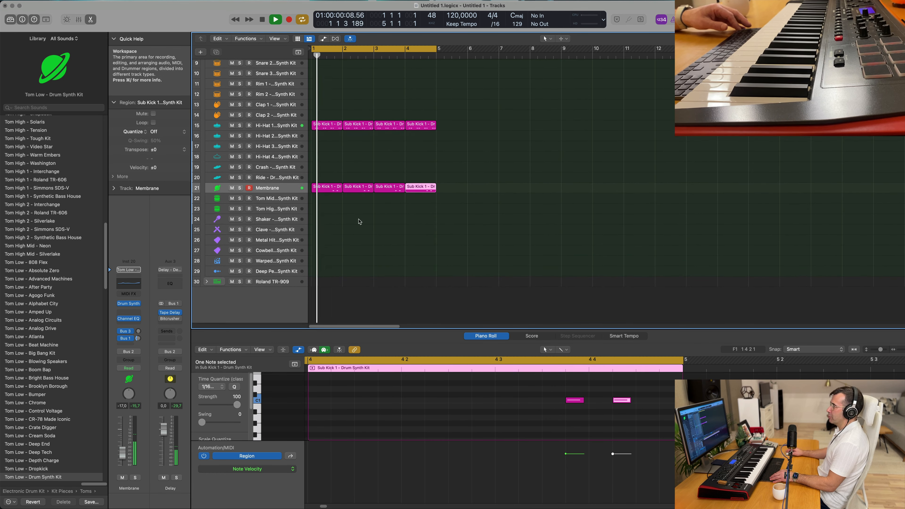
left_click(324, 209)
left_click_drag(335, 131, 335, 234)
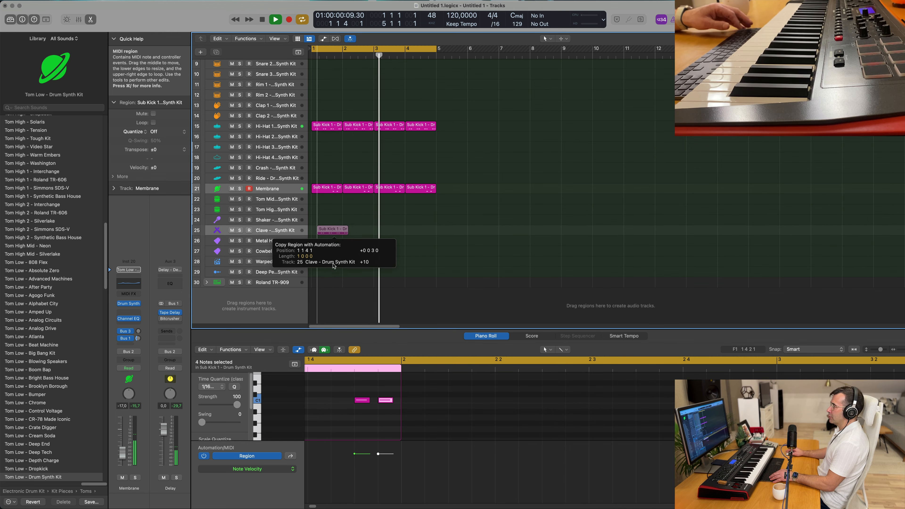
left_click_drag(334, 265, 334, 266)
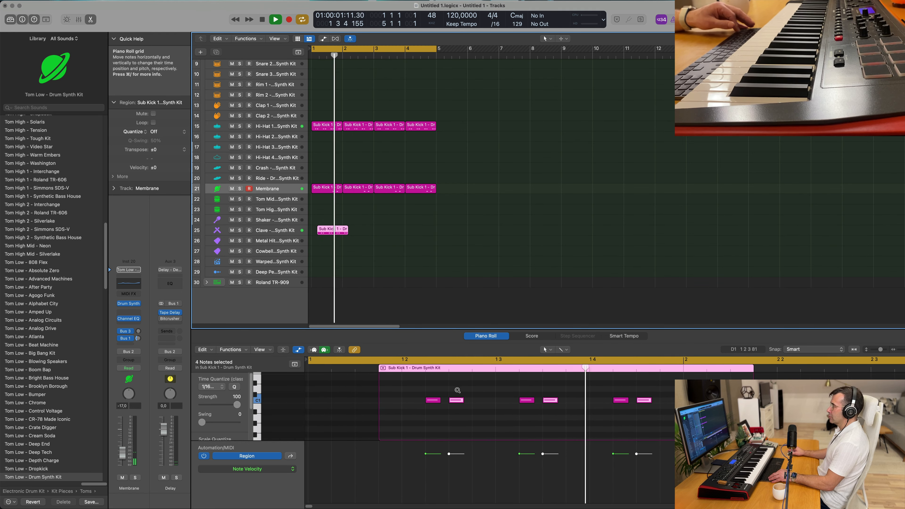
Extend the Clave region's start back to bar 1 and trim its end to bar 2.
scroll(457, 390, "down", 2)
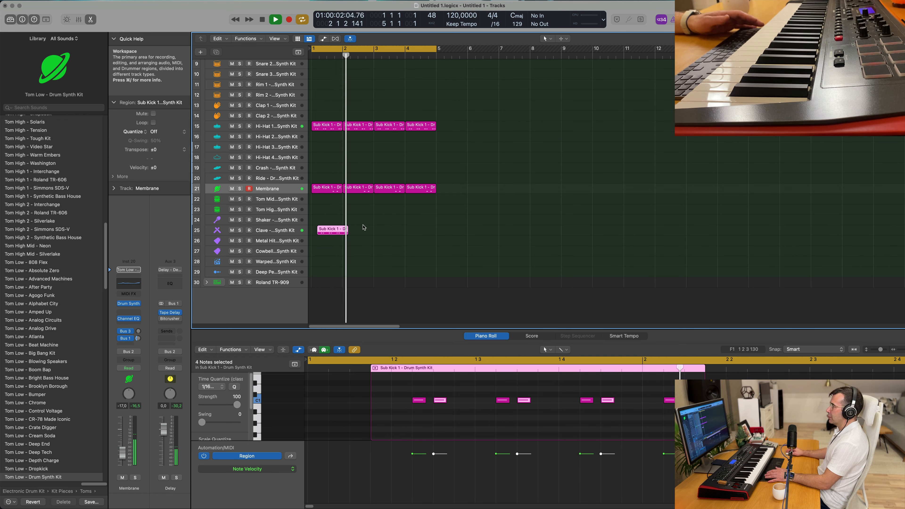
key("Return")
left_click_drag(335, 231, 334, 232)
scroll(345, 243, "up", 3)
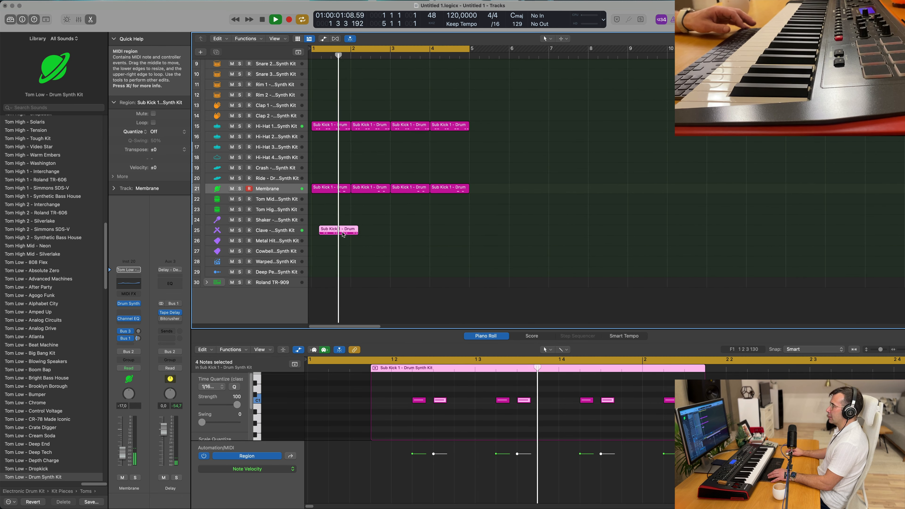
key("Return")
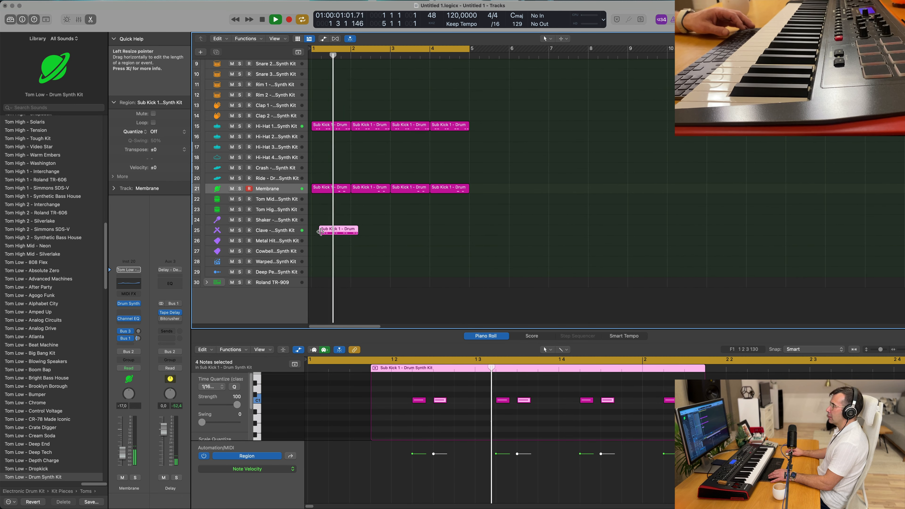
left_click_drag(319, 231, 313, 233)
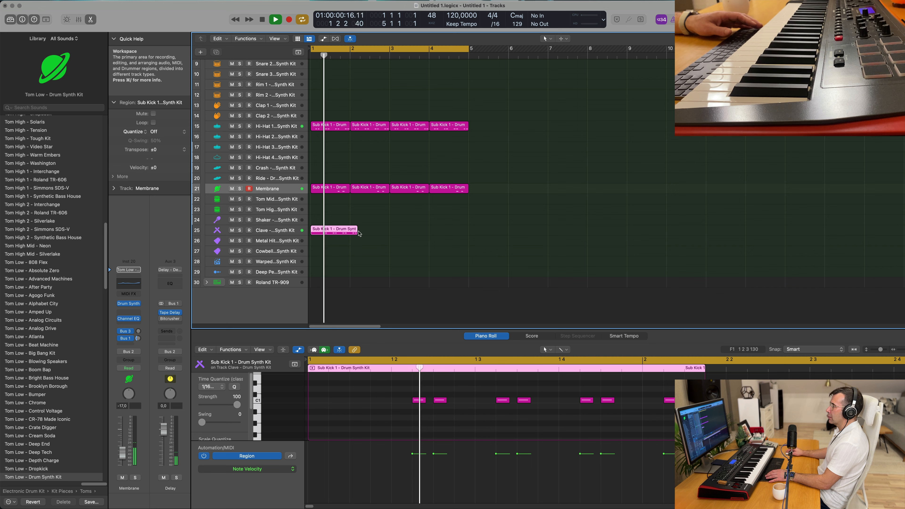
left_click_drag(349, 233, 349, 233)
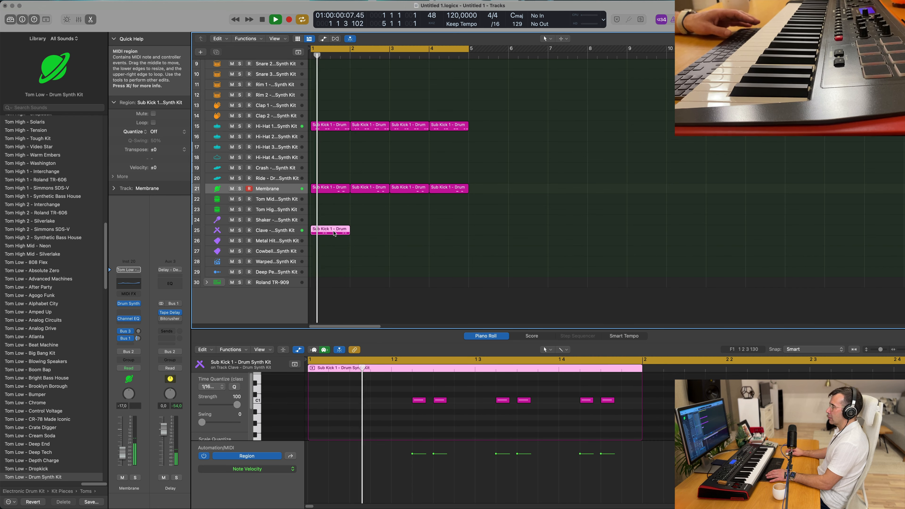
Repeat the Clave region three times to fill bars 2 through 4.
key("super+r")
key("super+r")
key("super+r")
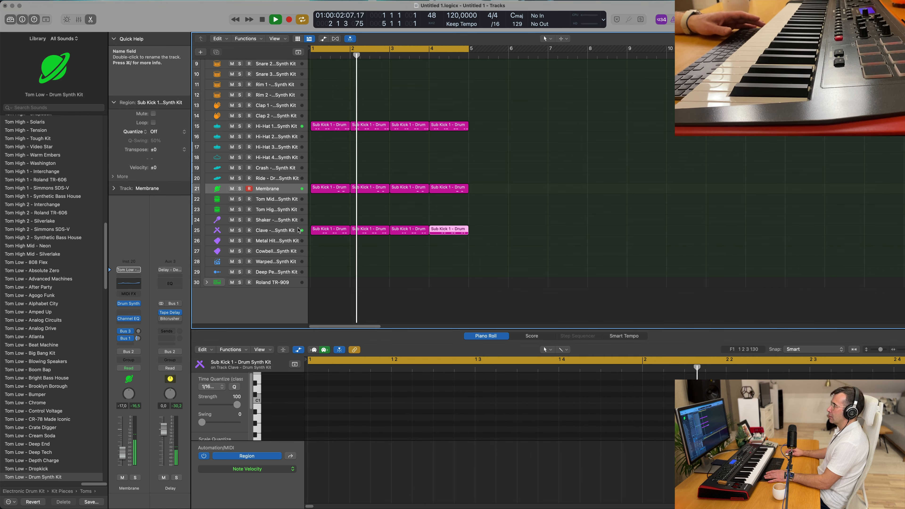
Open the Clave track's Drum Synth and adjust the Metal Machine sound's Decay while auditioning the loop.
left_click(271, 231)
key("space")
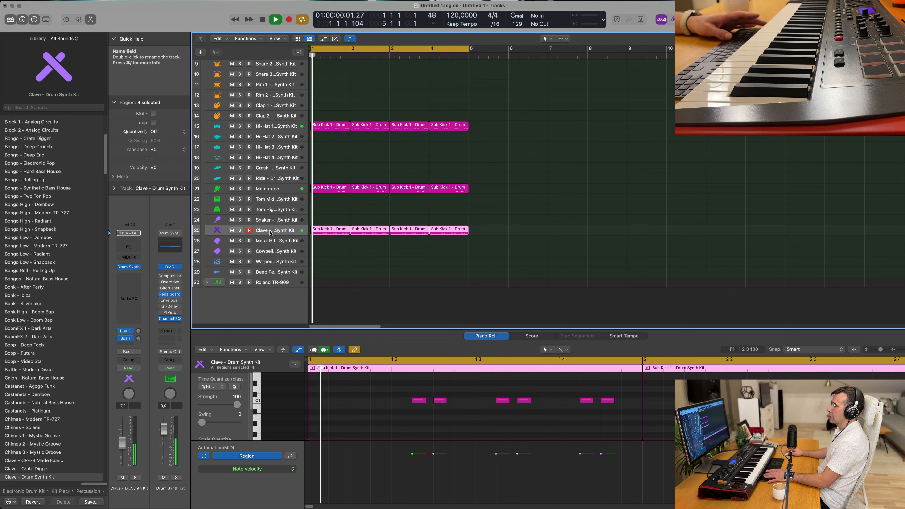
left_click(129, 267)
left_click_drag(477, 97, 575, 150)
key("Return")
left_click_drag(539, 211, 538, 220)
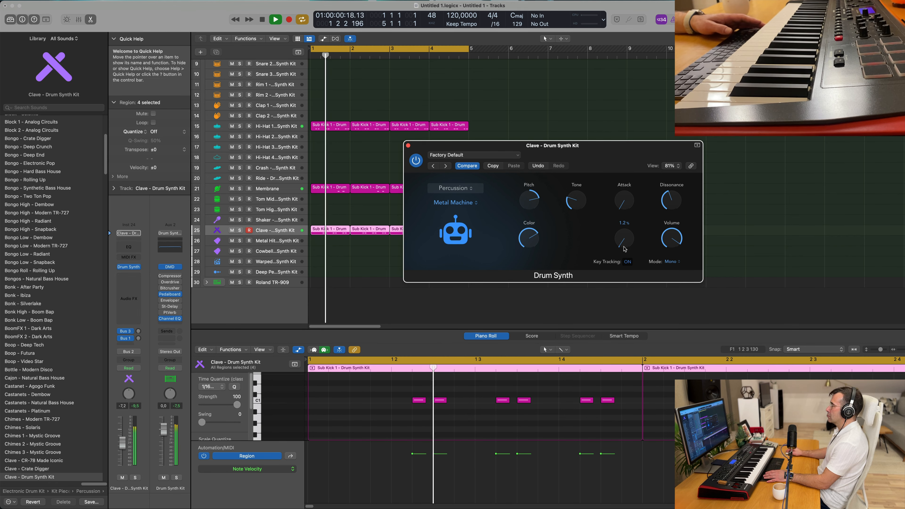
left_click_drag(624, 249, 632, 194)
left_click_drag(622, 231, 622, 239)
key("space")
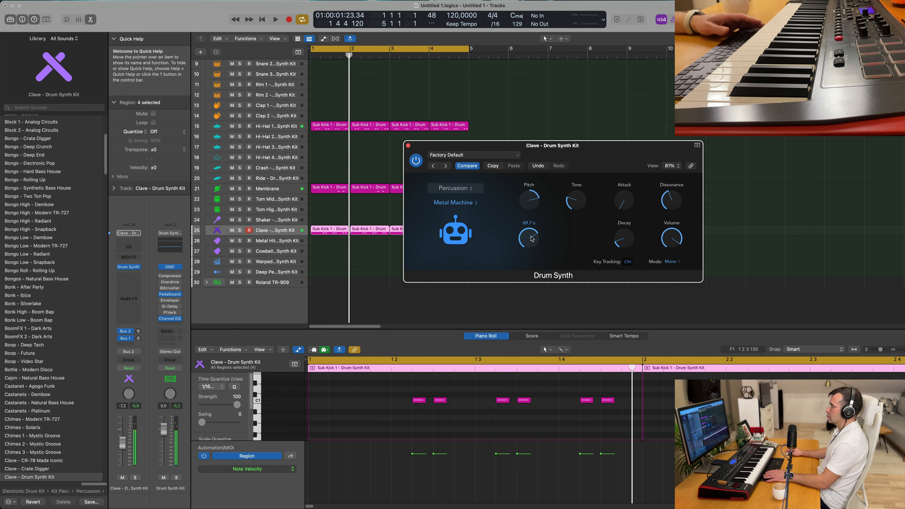
Lower Metal Machine's Color to 53.2% and set the Clave track volume to -12.2 dB.
left_click_drag(530, 230, 533, 236)
key("space")
key("space")
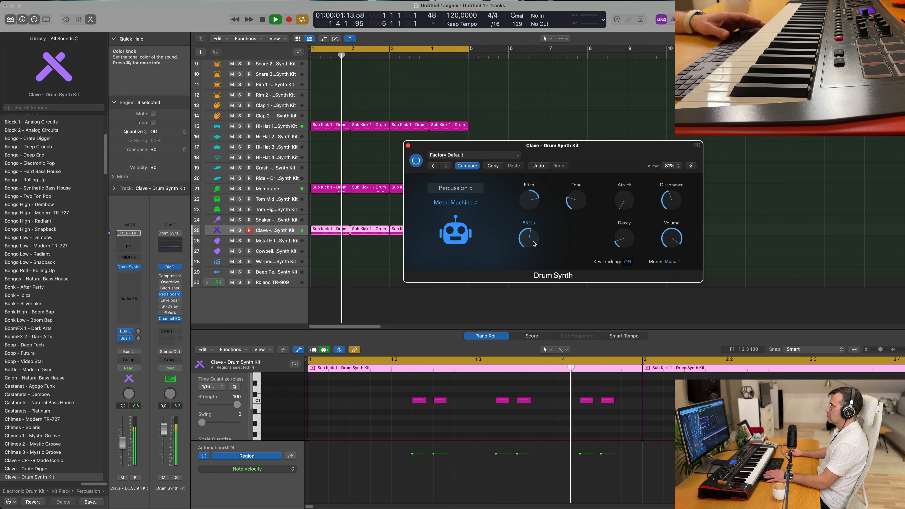
left_click_drag(123, 443, 125, 449)
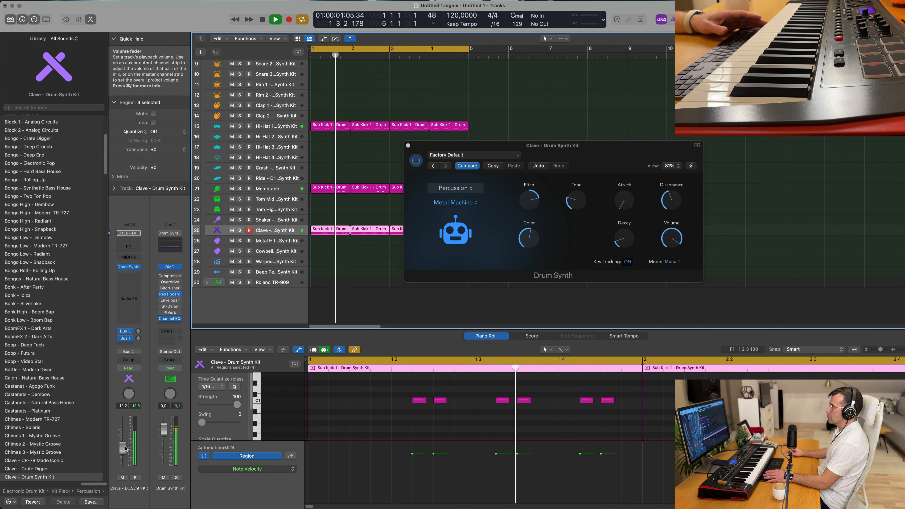
left_click_drag(607, 146, 708, 105)
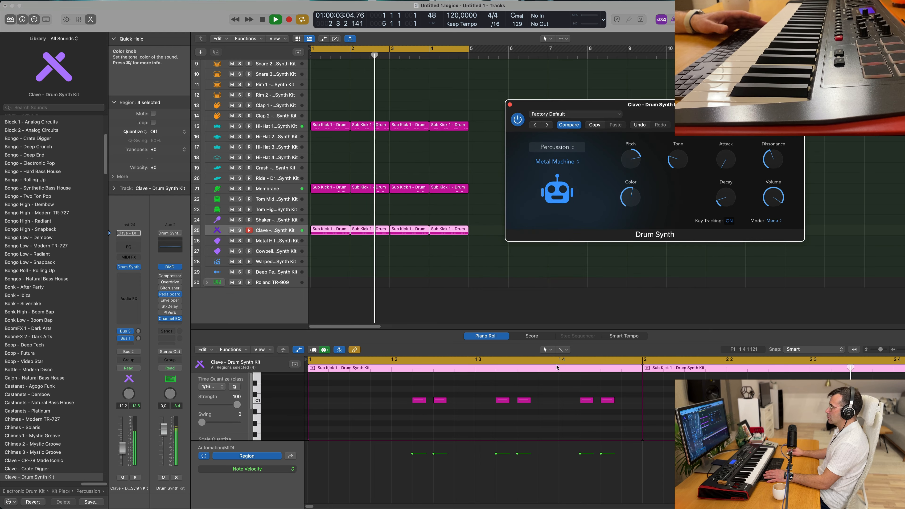
Delete the last two notes of the Clave region in bar 1 and restart playback.
key("space")
key("space")
left_click_drag(577, 390, 625, 416)
key("Delete")
key("space")
key("space")
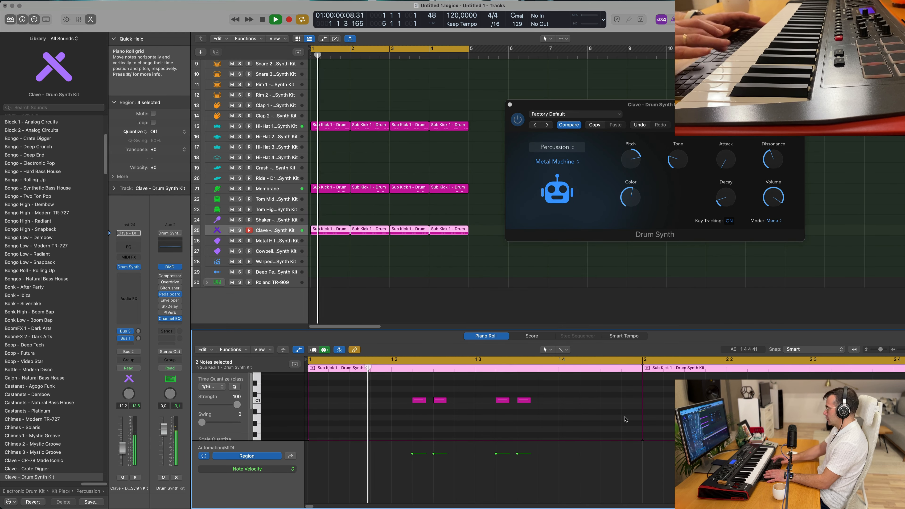
Delete the last pair of Clave notes in bar 2 and in bar 3.
scroll(729, 406, "down", 5)
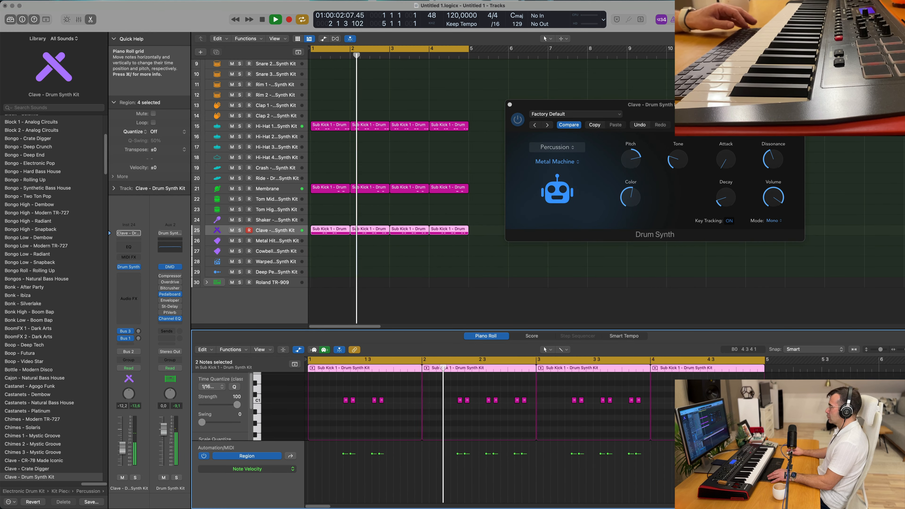
scroll(729, 407, "down", 1)
scroll(472, 397, "right", 2)
left_click_drag(462, 392, 478, 403)
key("Delete")
left_click_drag(565, 392, 581, 402)
key("Delete")
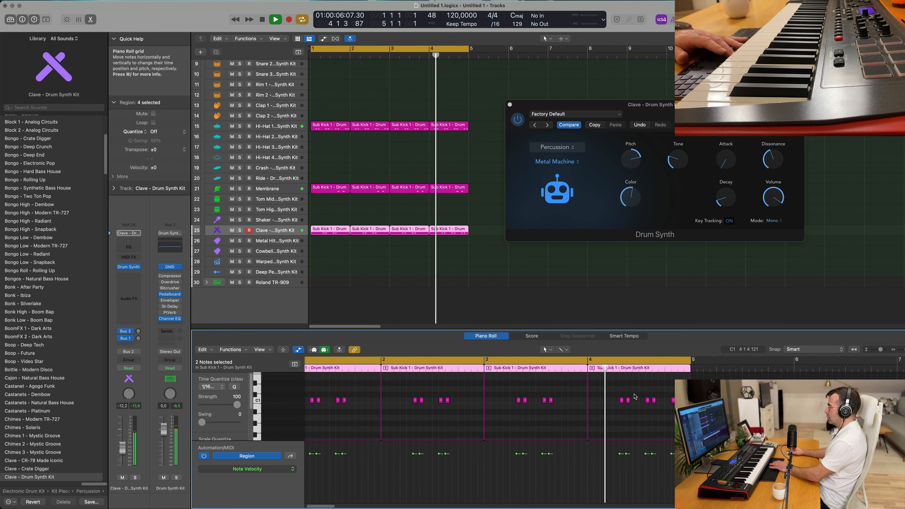
Deselect the Clave regions, replay the loop and turn Metal Machine's Pitch far down.
left_click(398, 275)
scroll(398, 271, "down", 1)
key("space")
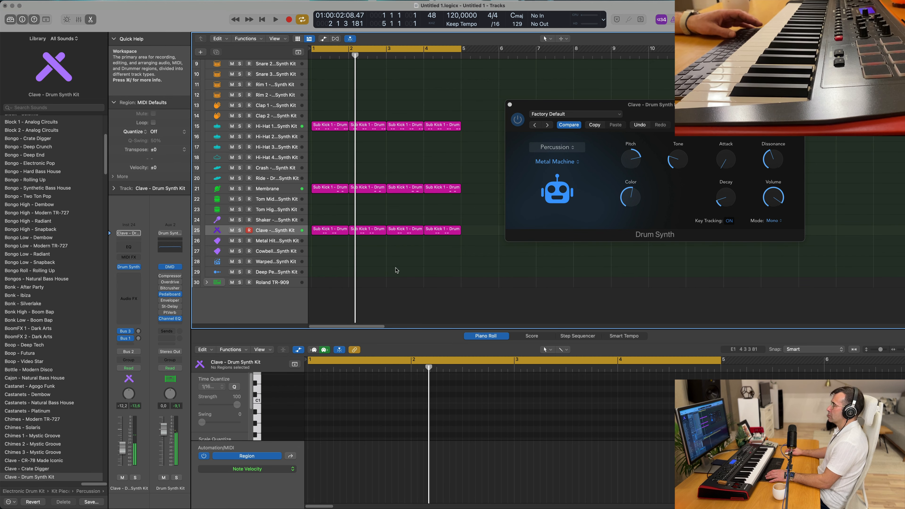
scroll(398, 268, "up", 1)
key("space")
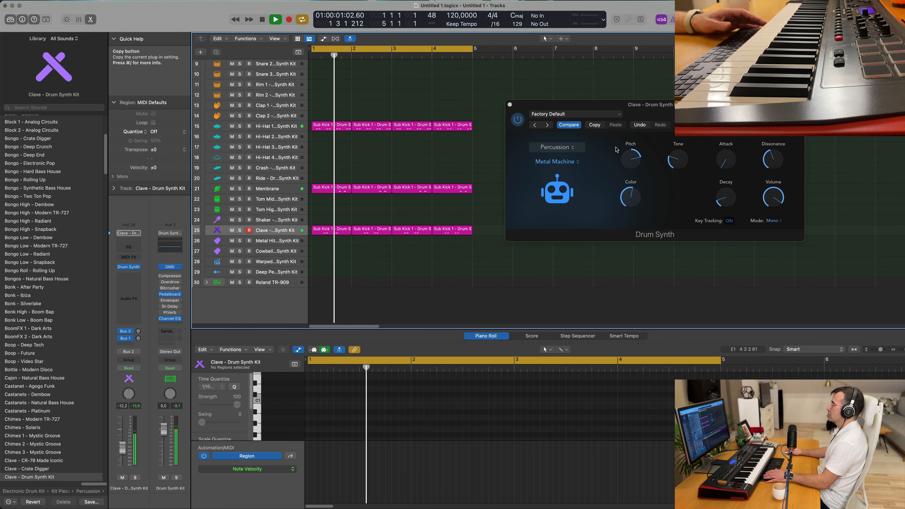
left_click_drag(634, 160, 643, 242)
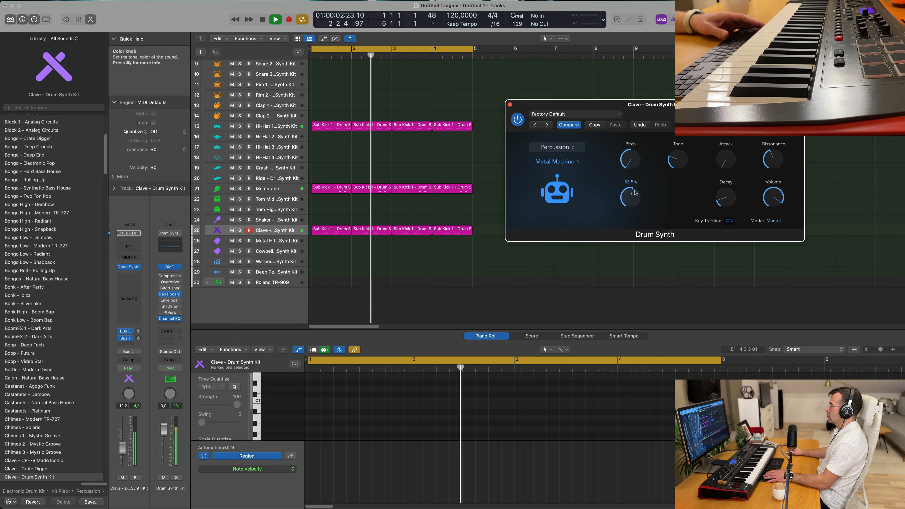
Set Metal Machine's Dissonance to 0.0% and its Decay to 19.3%.
left_click_drag(711, 192, 724, 219)
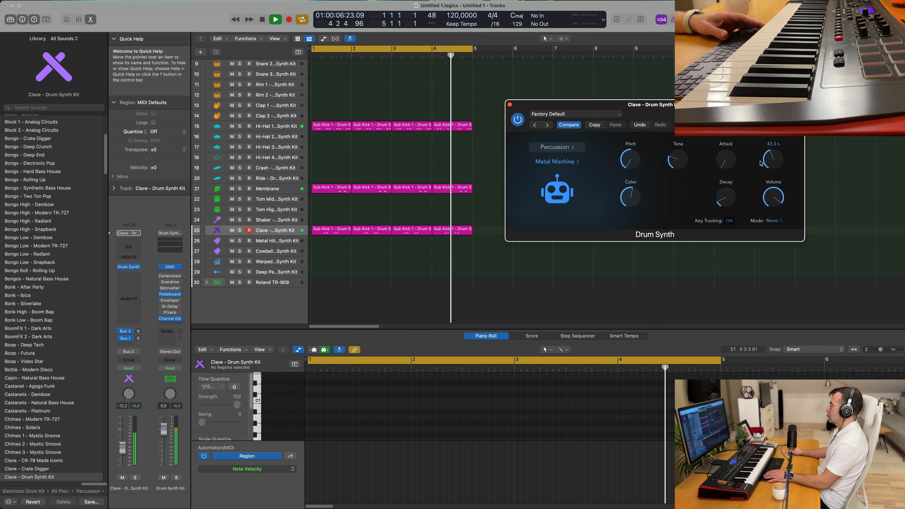
left_click_drag(768, 159, 769, 208)
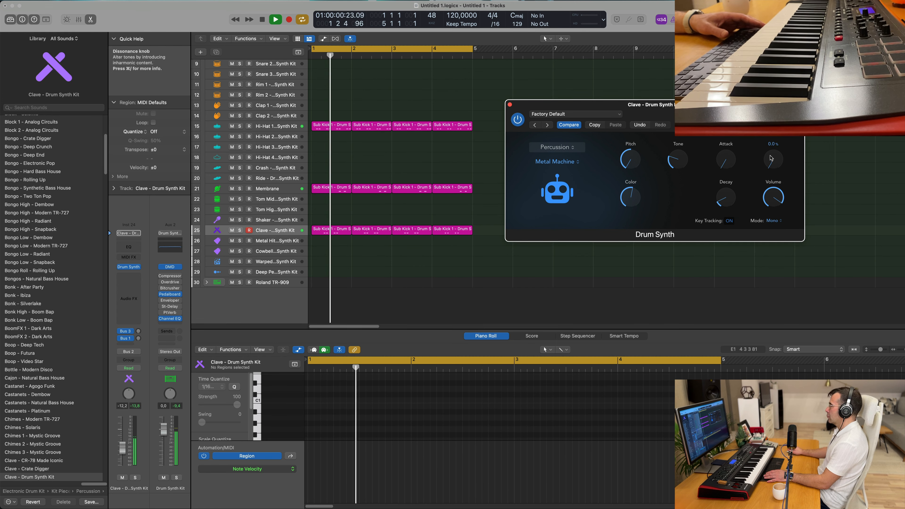
mouse_move(722, 208)
left_mouse_down()
mouse_move(718, 197)
mouse_move(720, 206)
left_mouse_up()
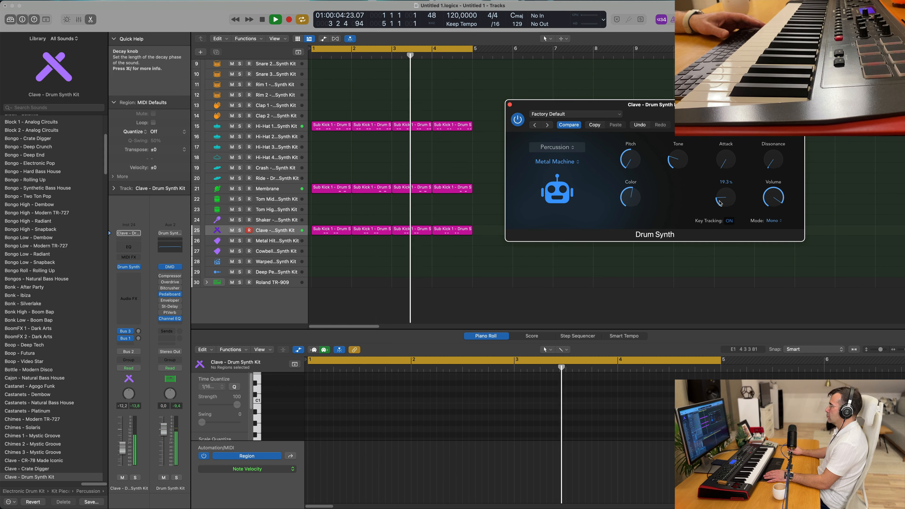
Close the Clave Drum Synth window and set the Clave track volume to -14.0 dB during playback.
left_click_drag(678, 110, 613, 112)
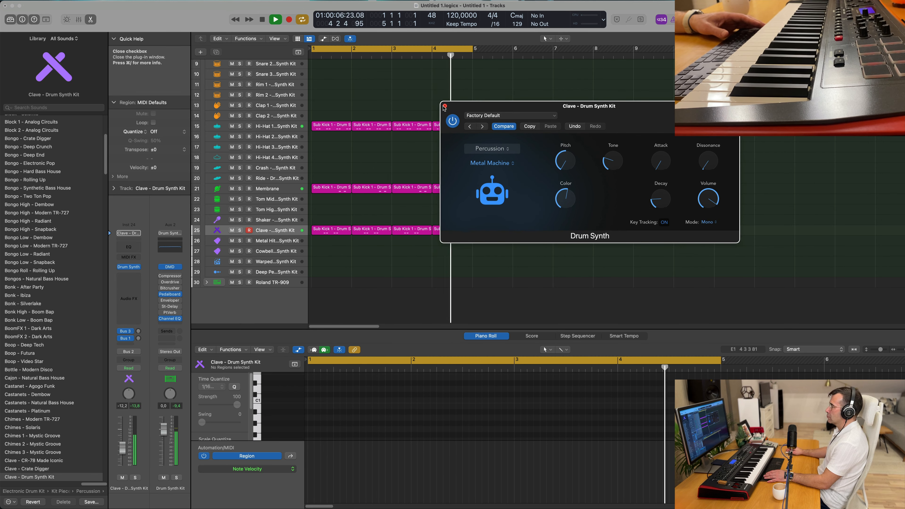
left_click(444, 106)
left_click_drag(122, 447, 123, 449)
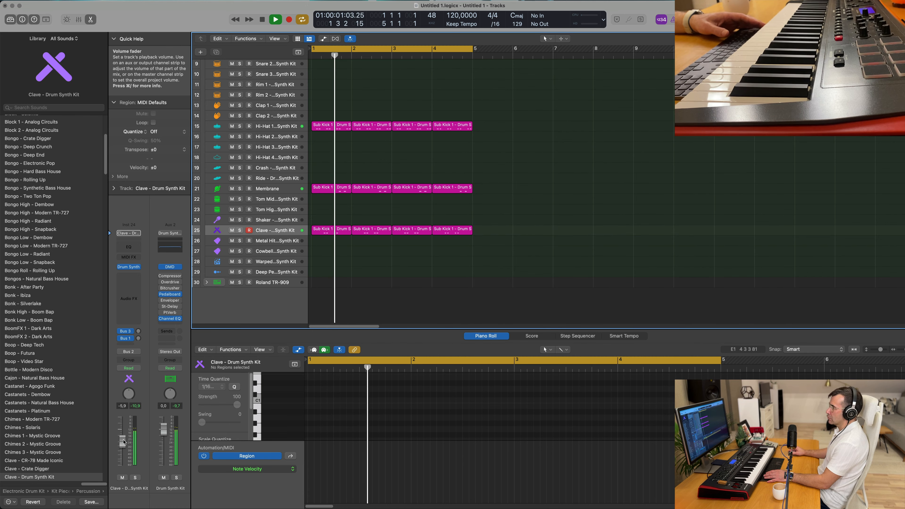
key("space")
type("-15")
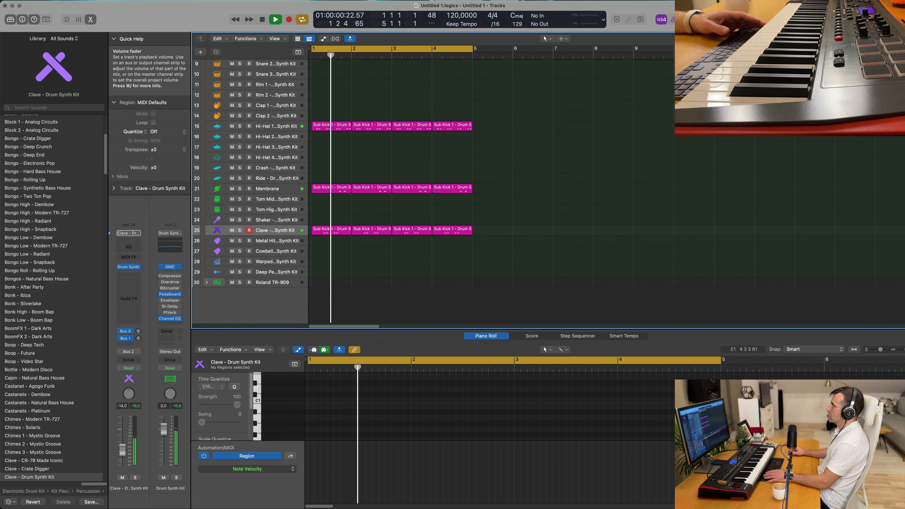
Audition the Warped Cowbell and Deep Perc sounds over the loop, and set the Deep Perc track volume to -25.5 dB.
key("Return")
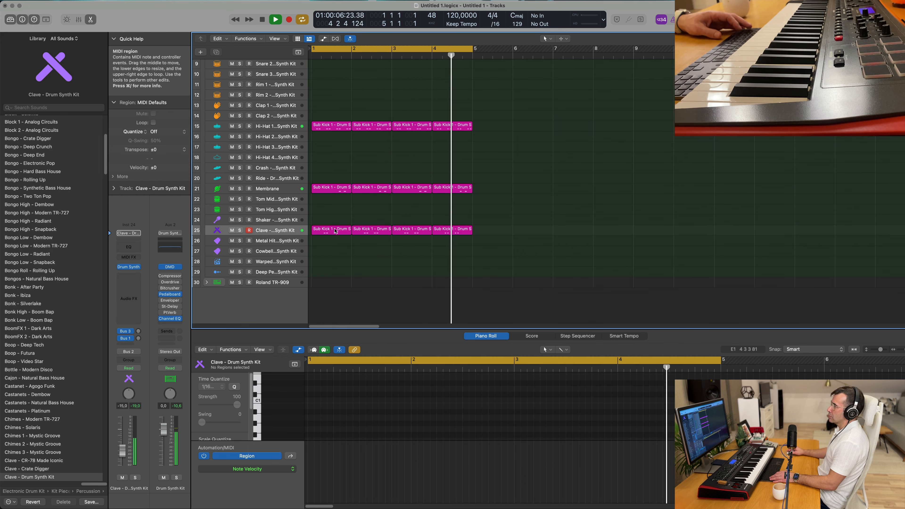
left_click(288, 262)
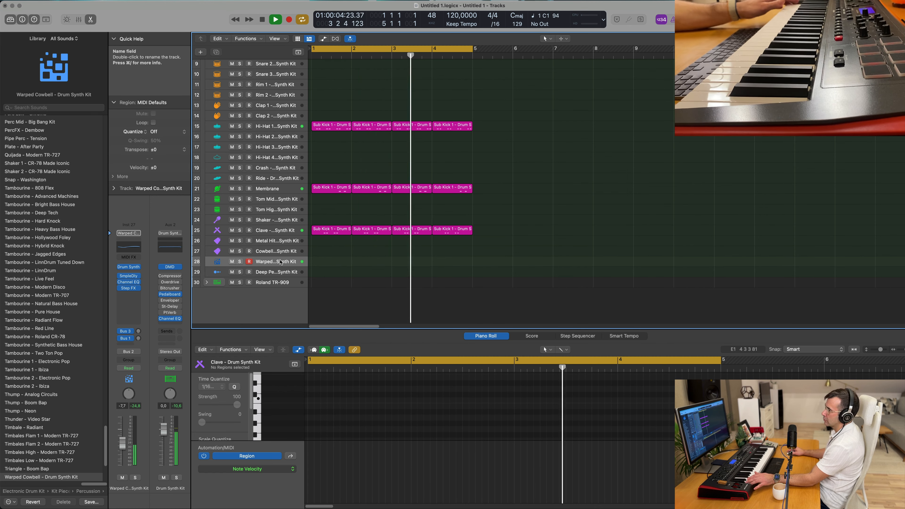
left_click(275, 273)
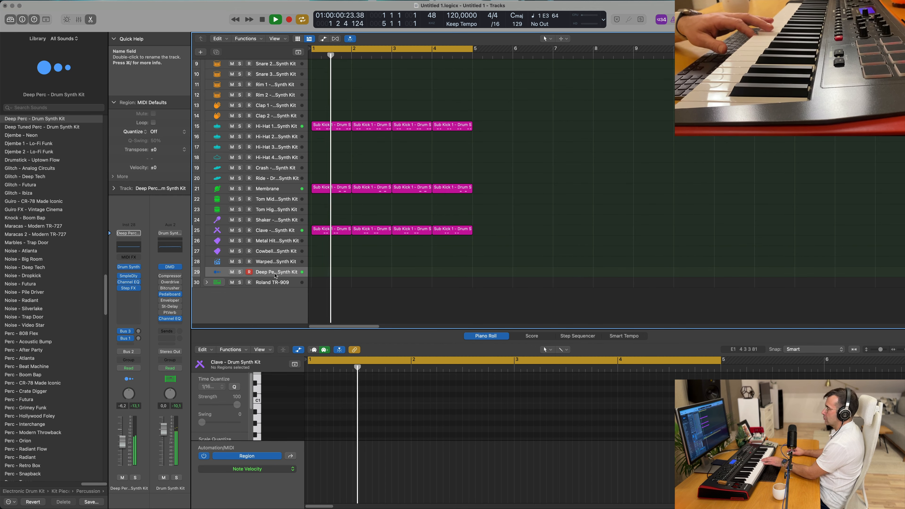
left_click_drag(125, 454, 125, 458)
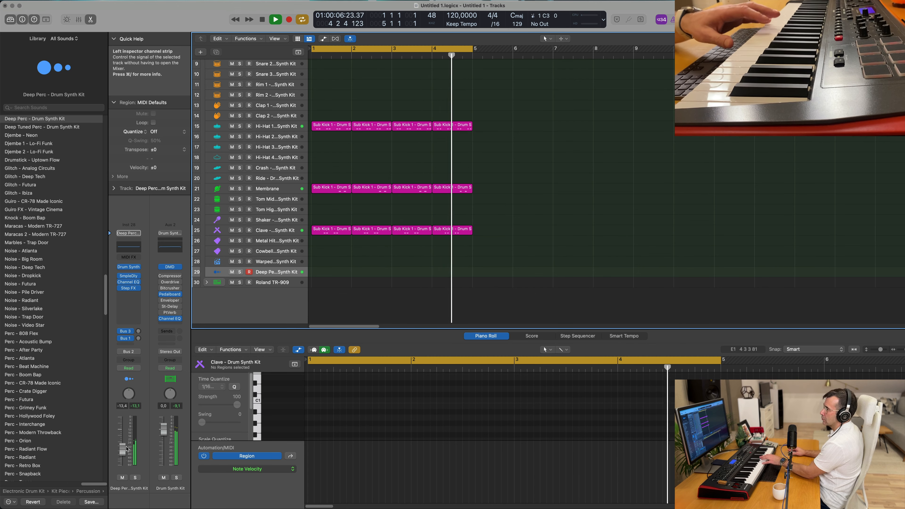
left_click_drag(128, 449, 123, 462)
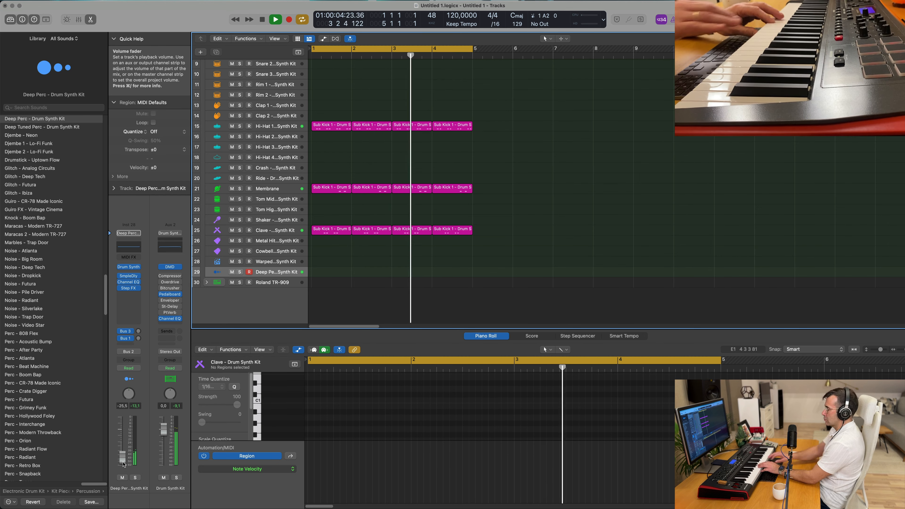
Record a two-bar syncopated single-note part on the Deep Perc track over the loop.
key("r")
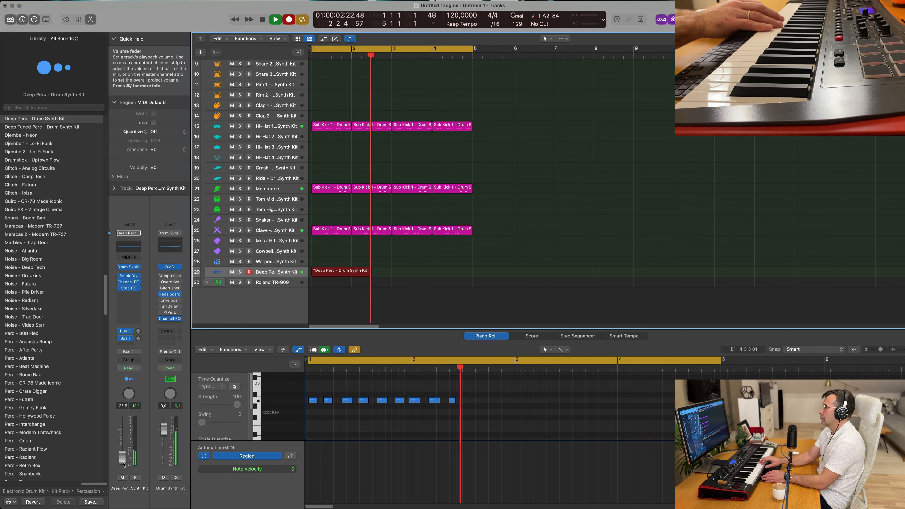
key("space")
key("space")
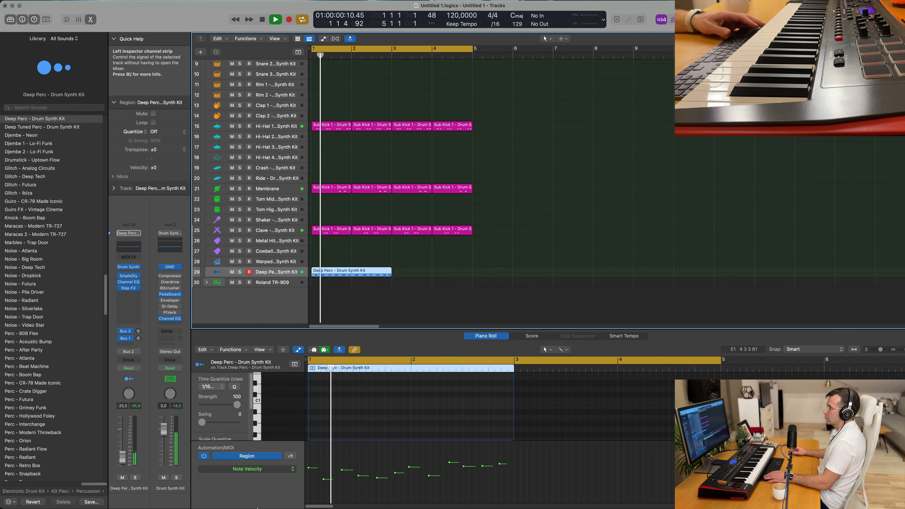
Replay the loop and quantize all the recorded Deep Perc notes to 1/16 notes.
key("space")
key("space")
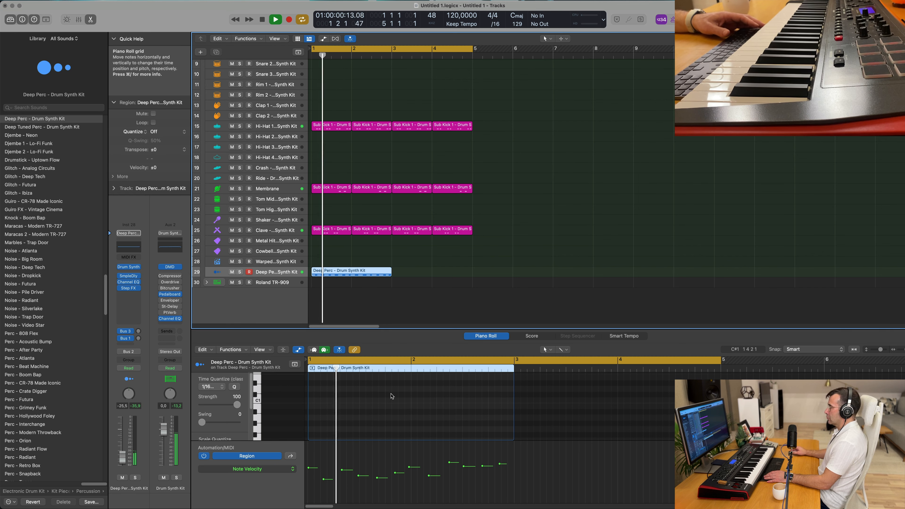
scroll(391, 396, "up", 10)
key("space")
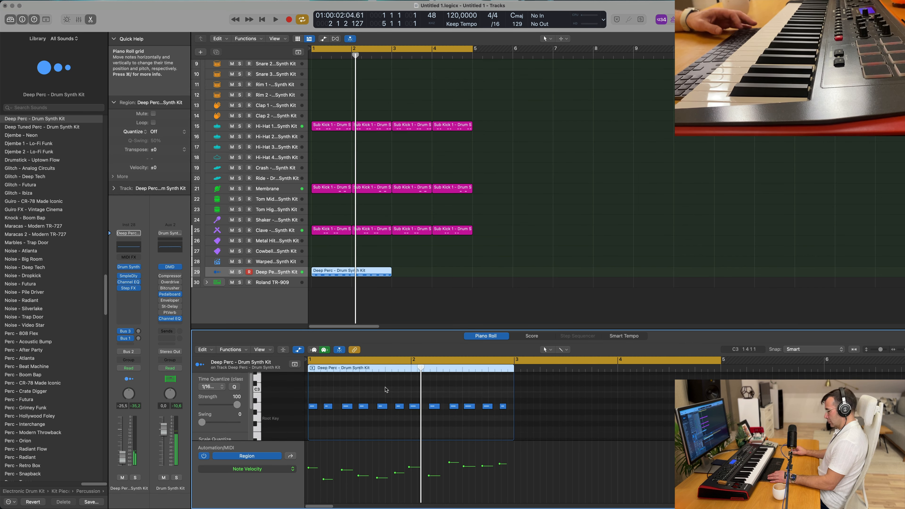
key("space")
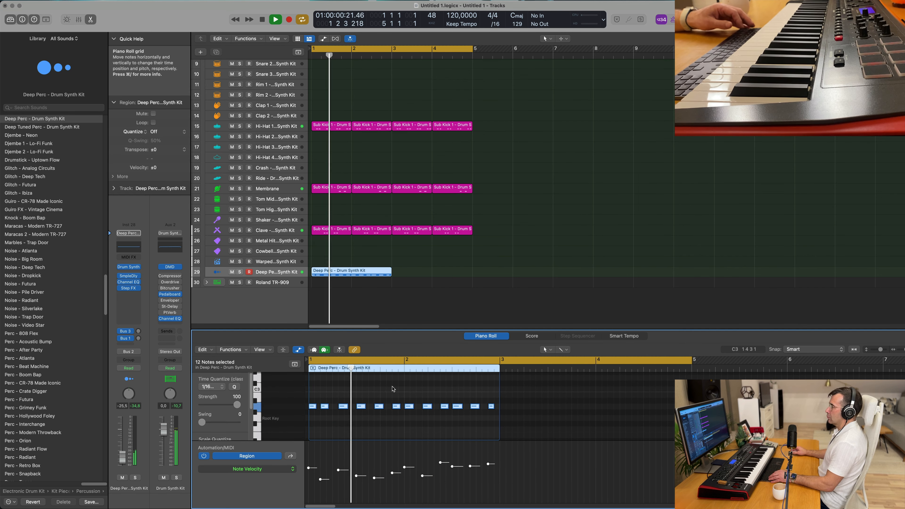
scroll(380, 386, "down", 1)
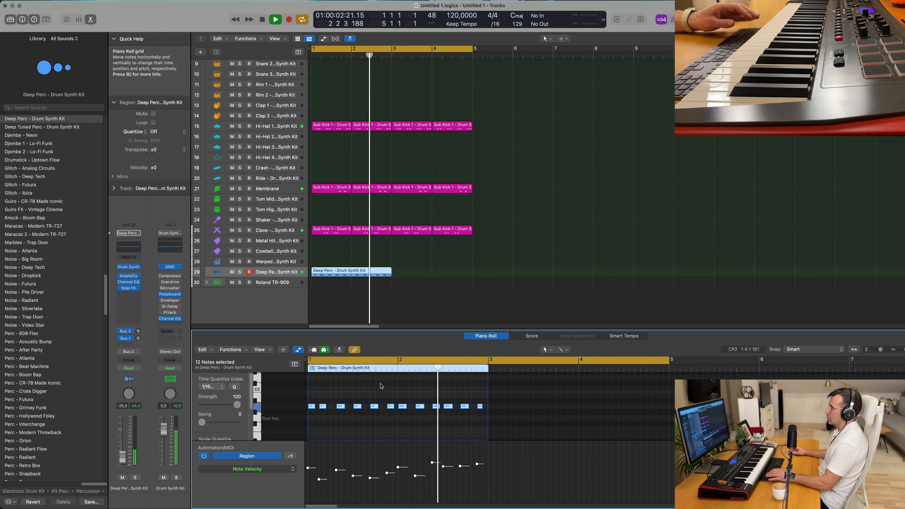
Repeat the two-bar Deep Perc region once to fill bars 3 and 4, and replay the loop.
key("Return")
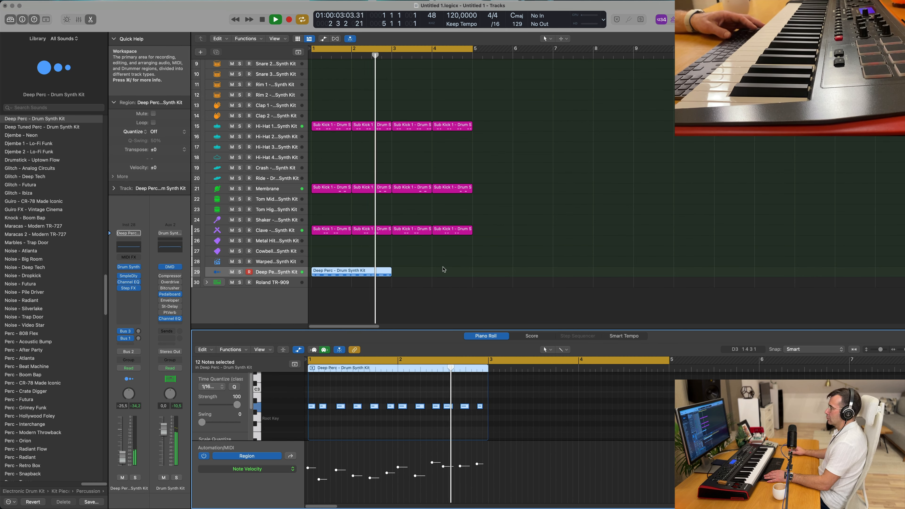
key("Return")
key("super+r")
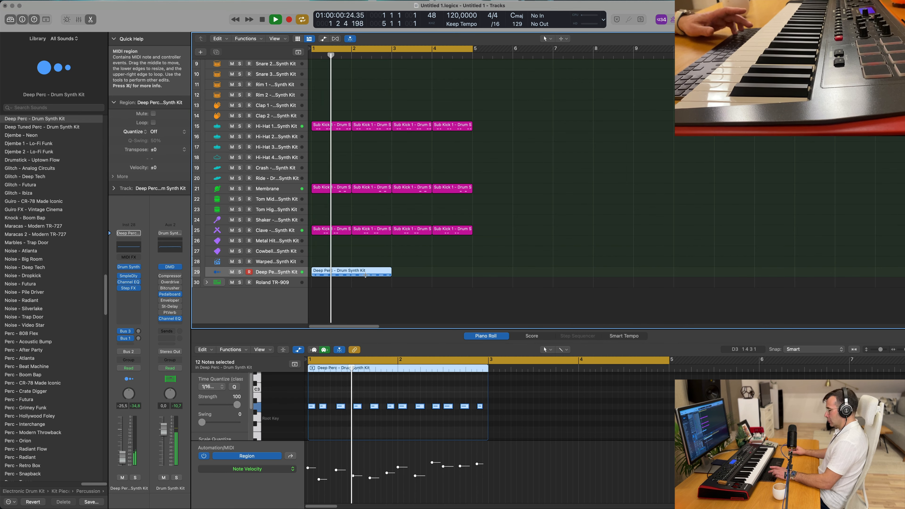
key("Return")
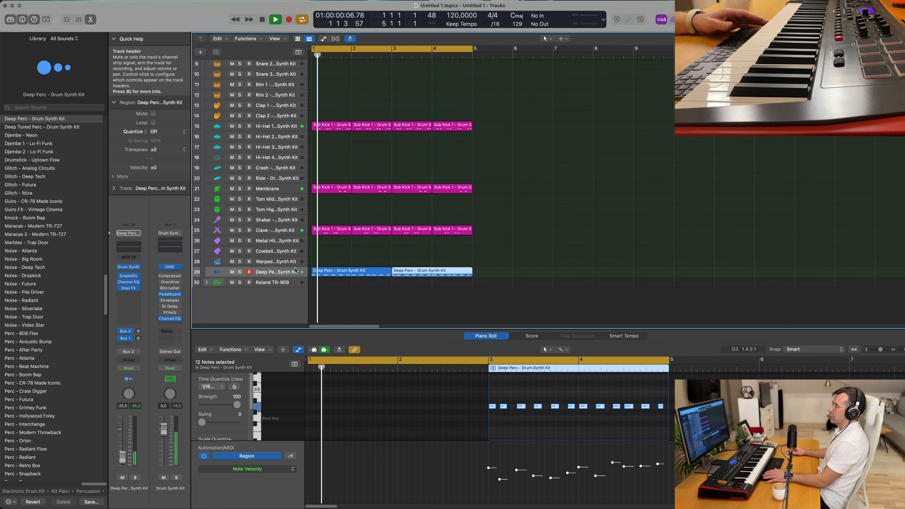
Select both Deep Perc regions, restart the loop and lower the Deep Perc track volume to -28.0 dB.
left_click(255, 274)
key("space")
key("space")
left_click_drag(122, 457, 123, 458)
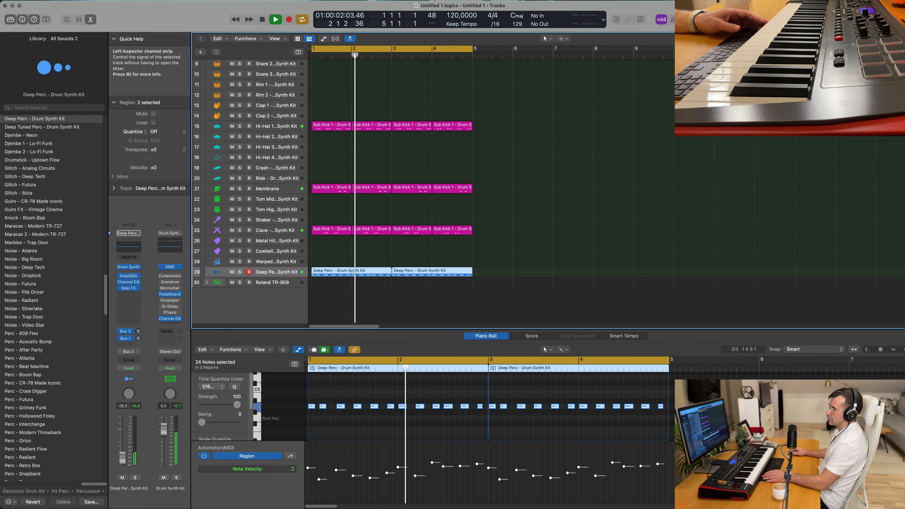
Raise Deep Perc's Bus 3 reverb send and set its Bus 1 delay send to -11.9 dB, with the track volume at -24.0 dB.
left_click(138, 331)
left_click_drag(139, 334, 142, 316)
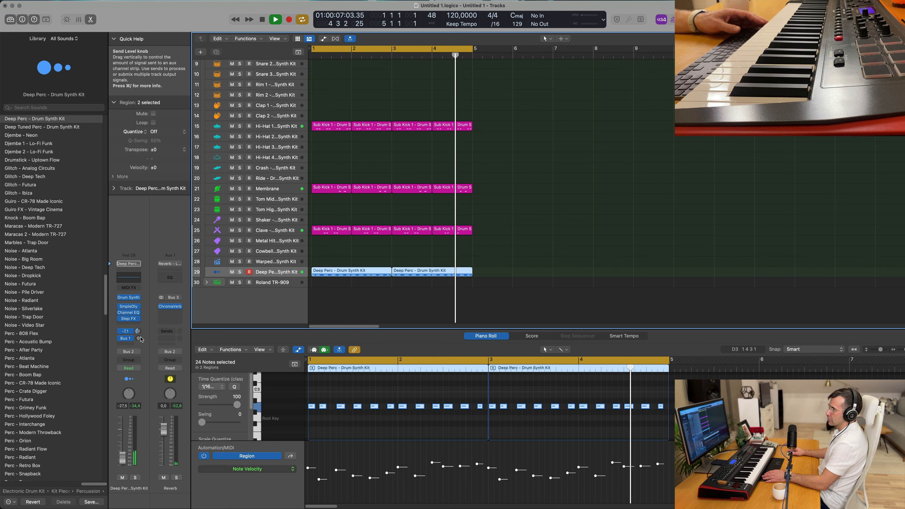
left_click_drag(138, 339, 142, 302)
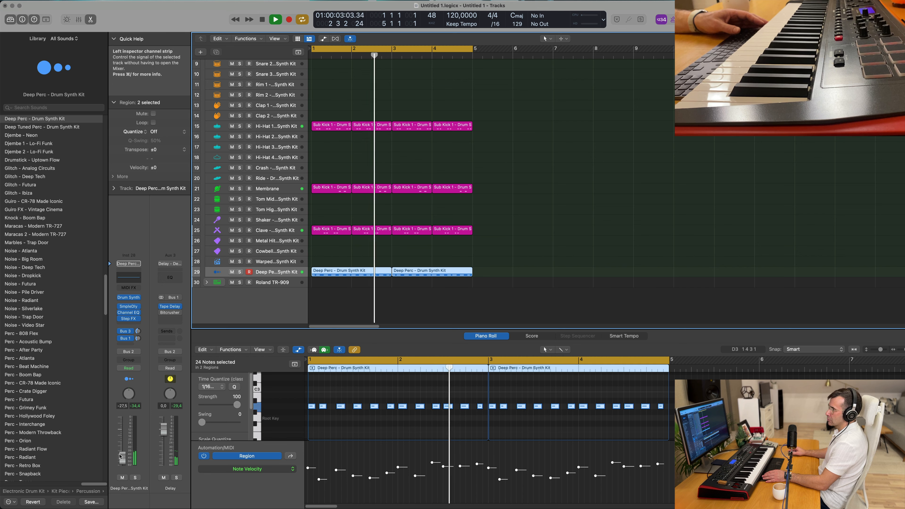
left_click_drag(140, 338, 140, 348)
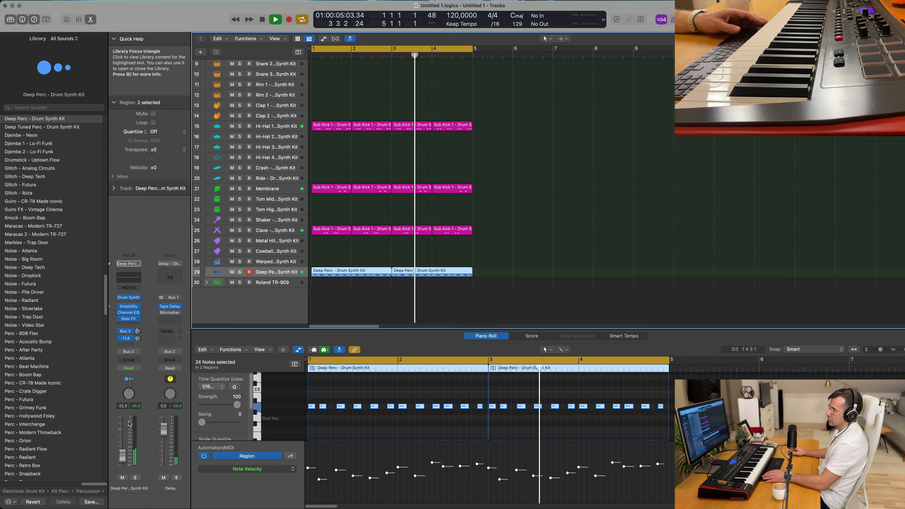
left_click_drag(123, 453, 124, 458)
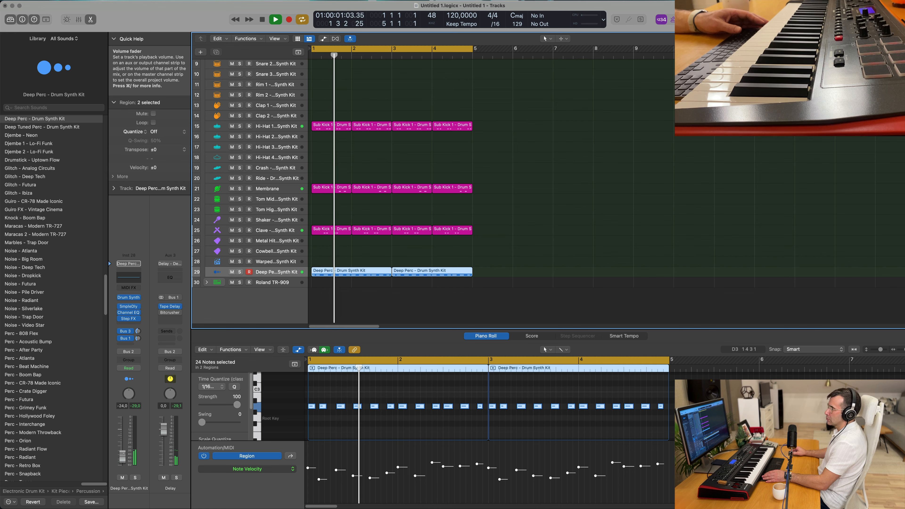
Insert a Compressor on the Deep Perc track and set its side chain to Sub Kick 1 (Inst 2).
left_click(131, 324)
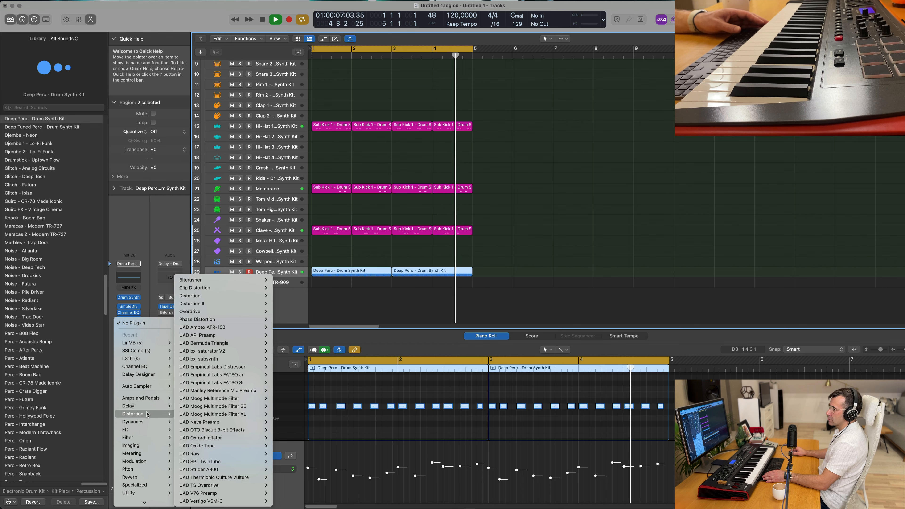
mouse_move(149, 422)
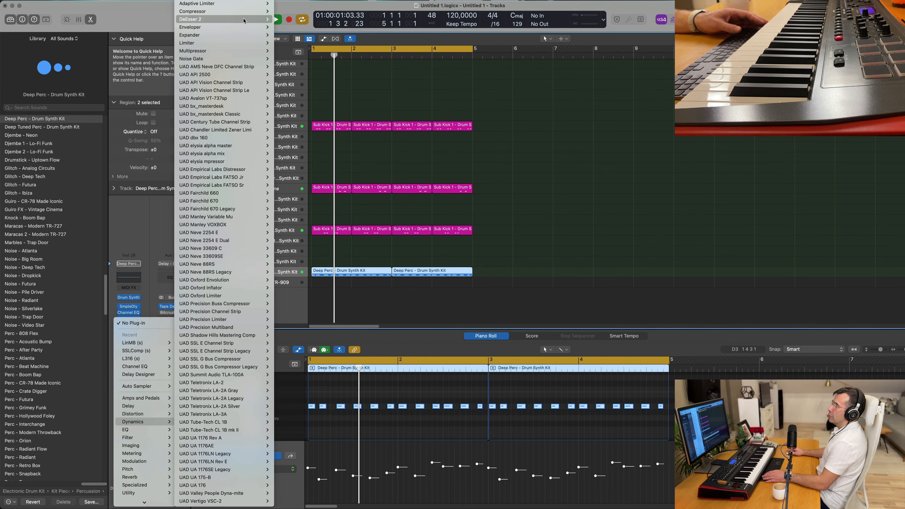
left_click(283, 11)
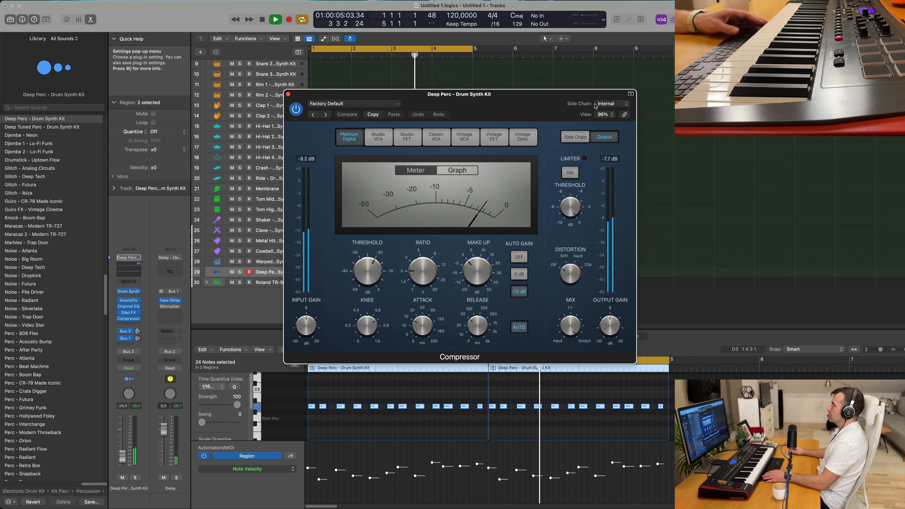
left_click(612, 104)
mouse_move(611, 123)
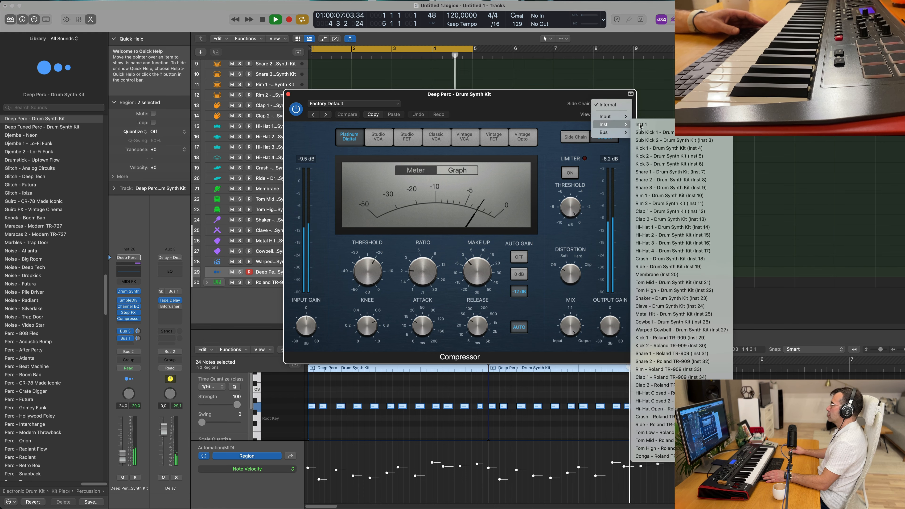
left_click(655, 133)
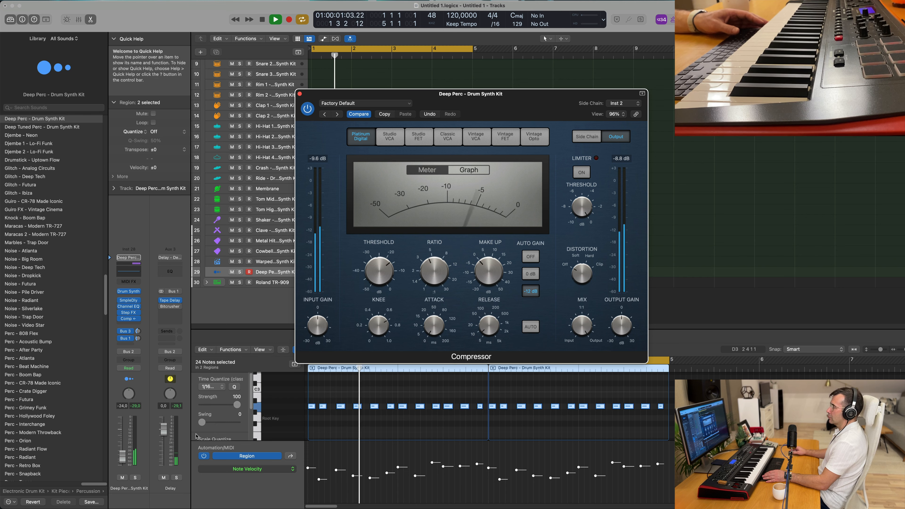
Raise the Deep Perc track volume to -21.0 dB and close the Compressor window.
left_click_drag(122, 458, 123, 457)
left_click(124, 456)
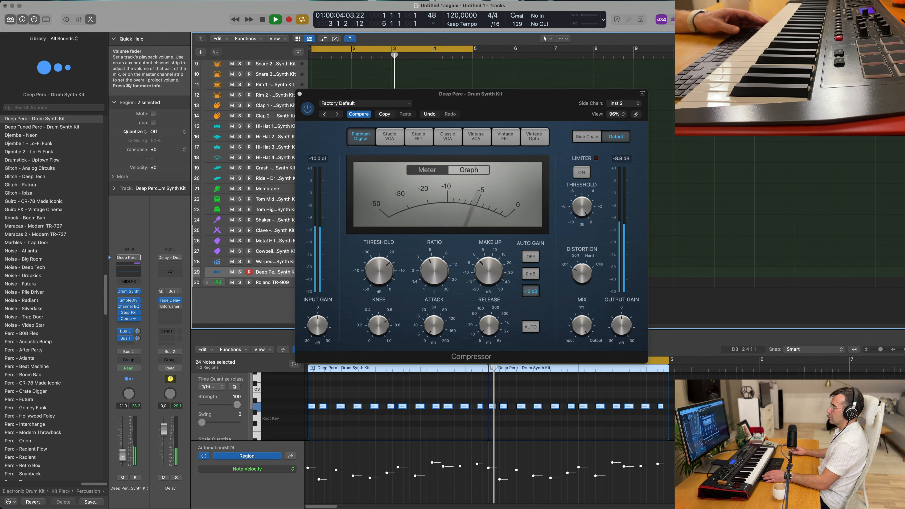
left_click(300, 94)
Select the Hi-Hat 1 track and set its volume to -16.4 dB during playback.
scroll(497, 190, "up", 2)
scroll(497, 190, "up", 5)
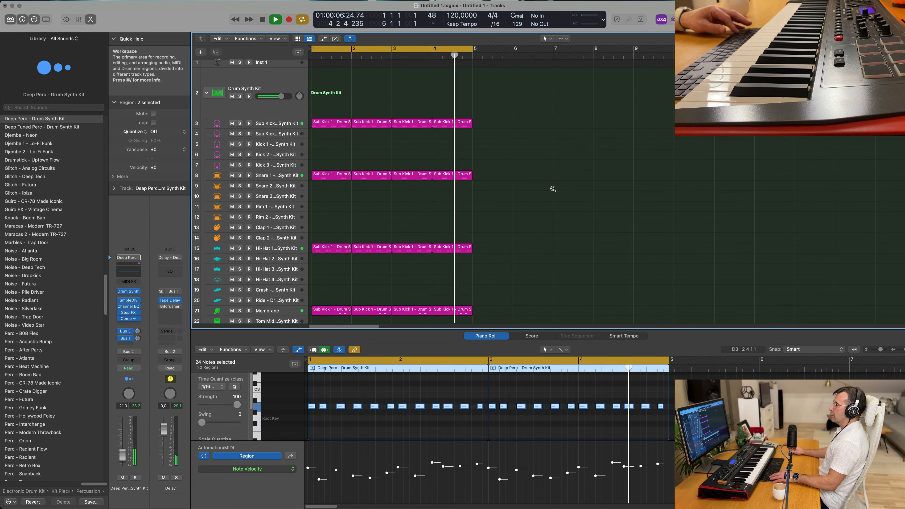
key("super+Up")
key("super+Up")
key("super+Up")
key("super+Up")
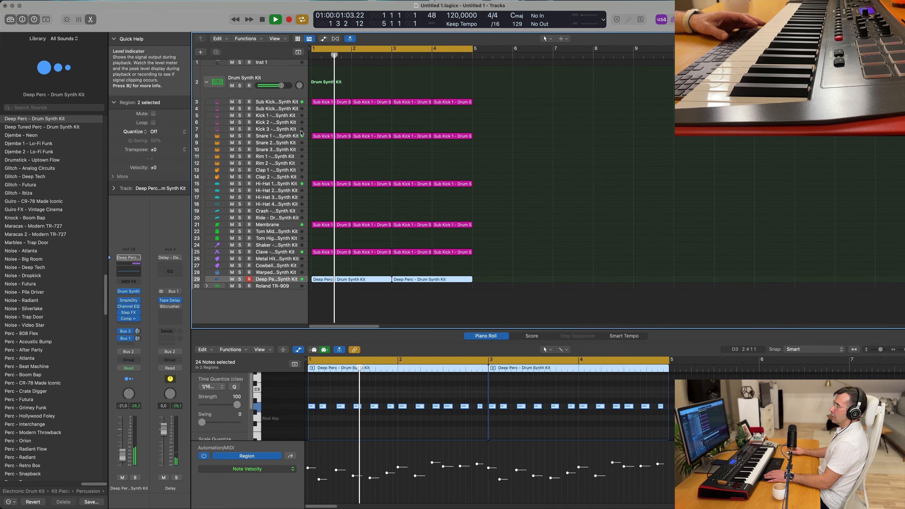
left_click(280, 186)
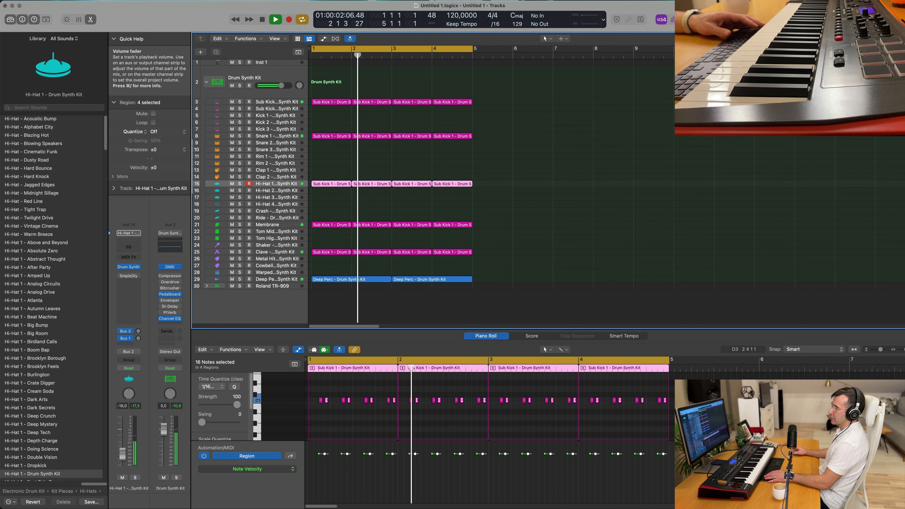
left_click_drag(123, 447, 122, 455)
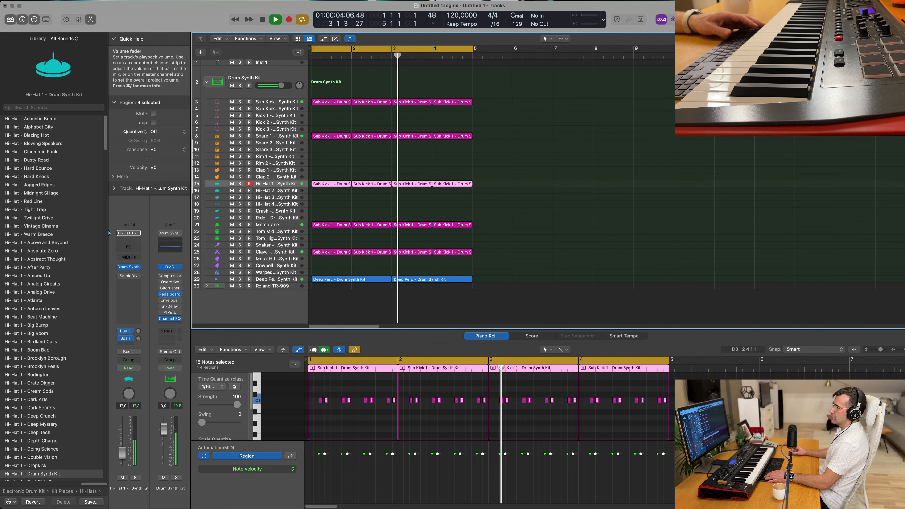
scroll(572, 199, "up", 1)
scroll(572, 201, "down", 1)
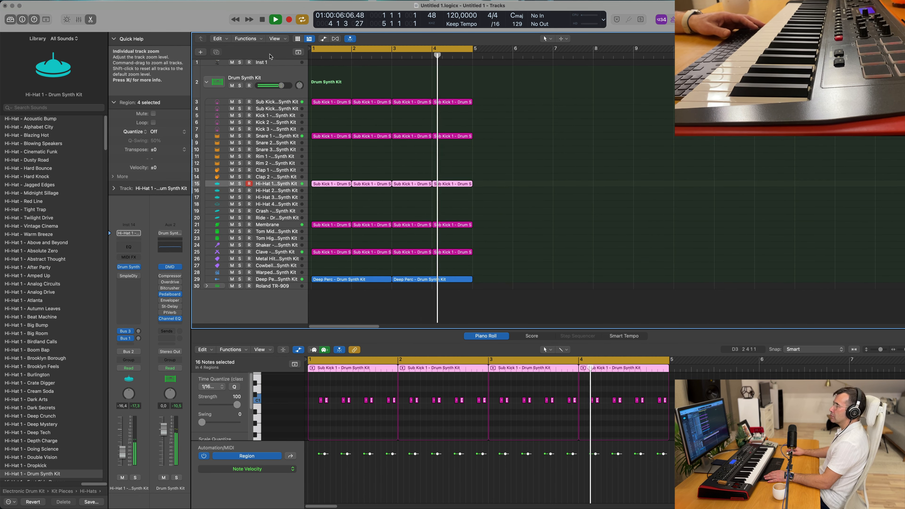
Select the Inst 1 track, show the toolbar and turn on Track Zoom.
left_click(273, 63)
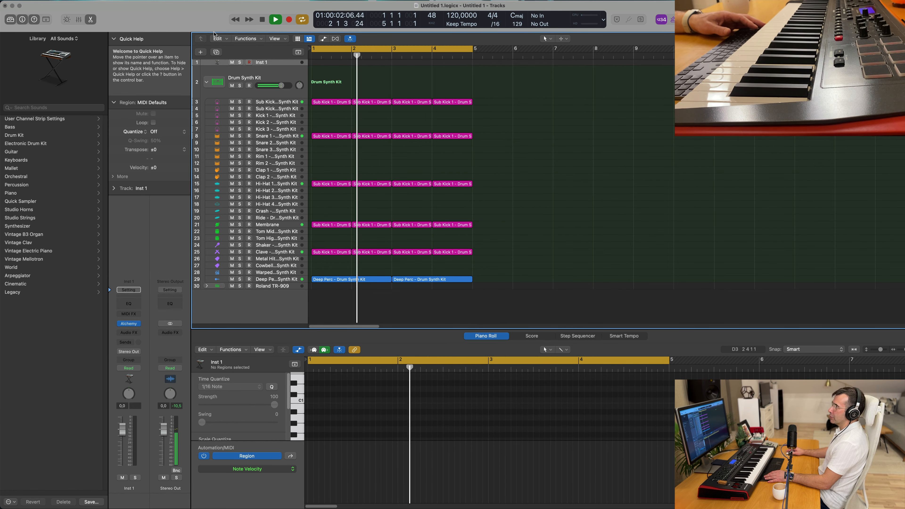
left_click(46, 20)
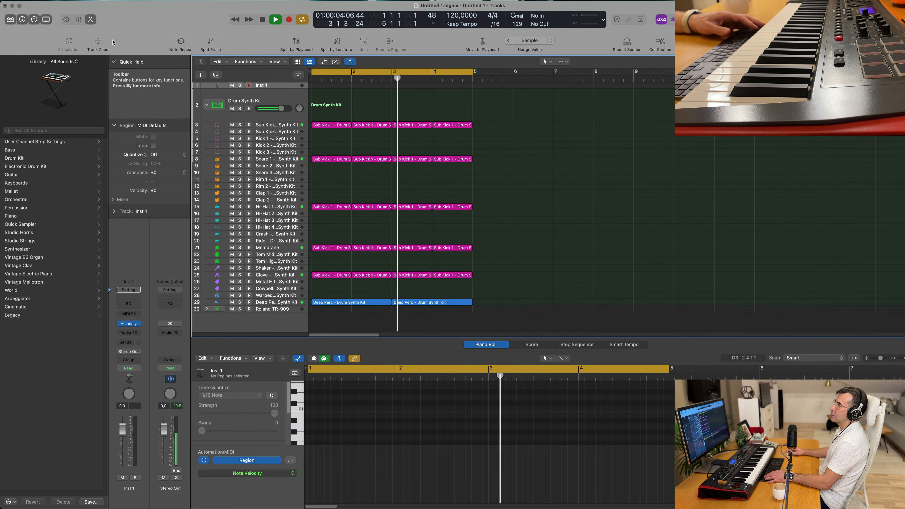
left_click(101, 43)
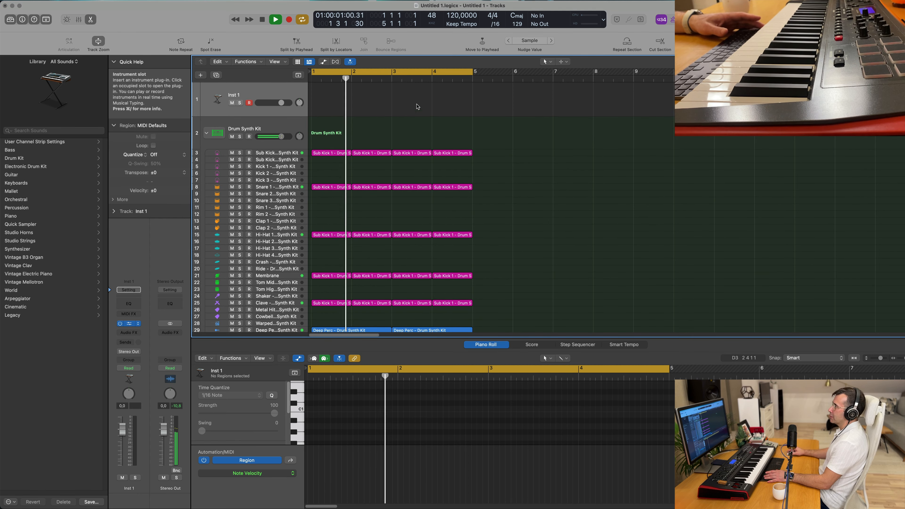
Move the Alchemy window off the arrangement and repeat all the drum regions from bar 5 onward.
left_click_drag(410, 97, 781, 96)
left_click(541, 119)
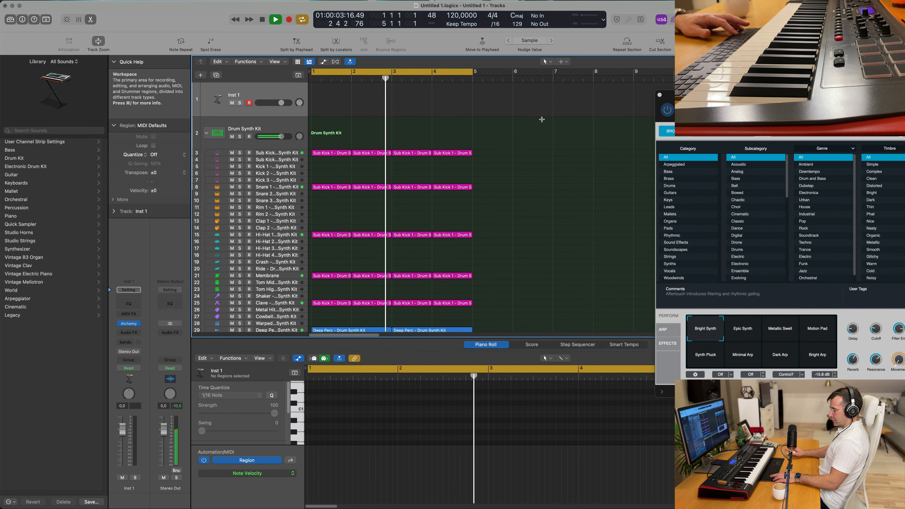
key("super+z")
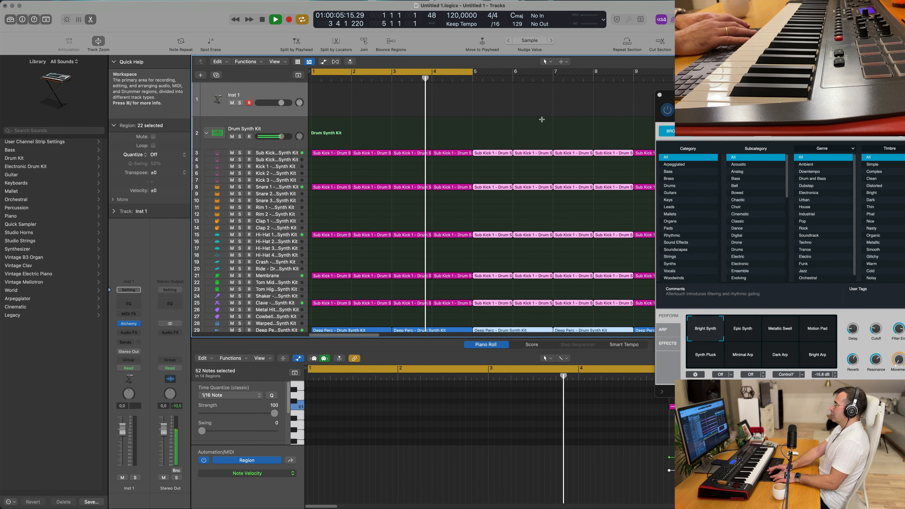
Zoom out the arrangement and extend the cycle range to 16 bars, ending at bar 17, during playback.
key("super+Left")
key("super+Left")
key("space")
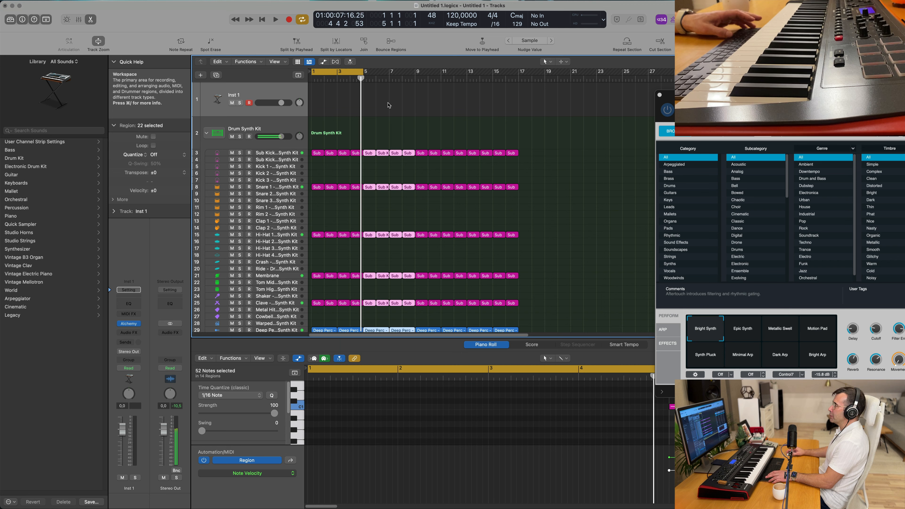
key("space")
left_click_drag(362, 73, 519, 87)
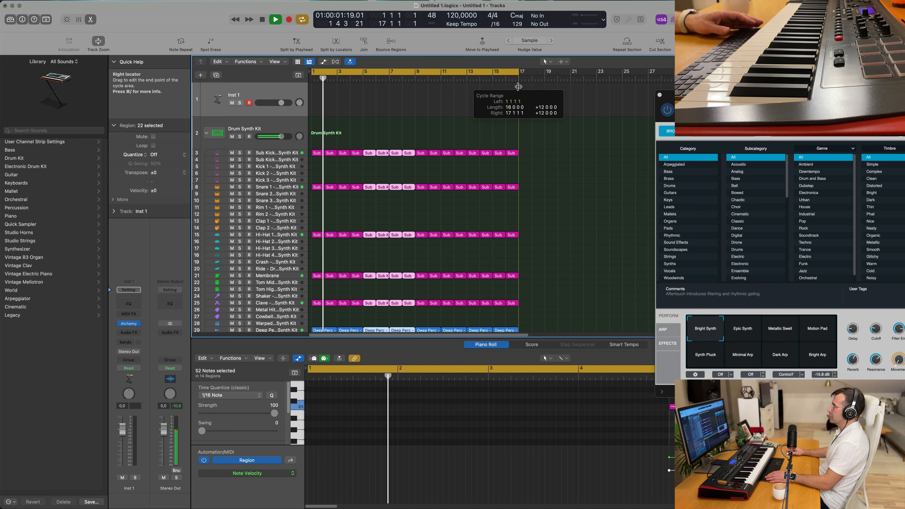
Bring the Alchemy window into view, load the Acoustic bass preset Bass So Full and set its track volume to -9.2 dB.
left_click_drag(813, 76, 493, 76)
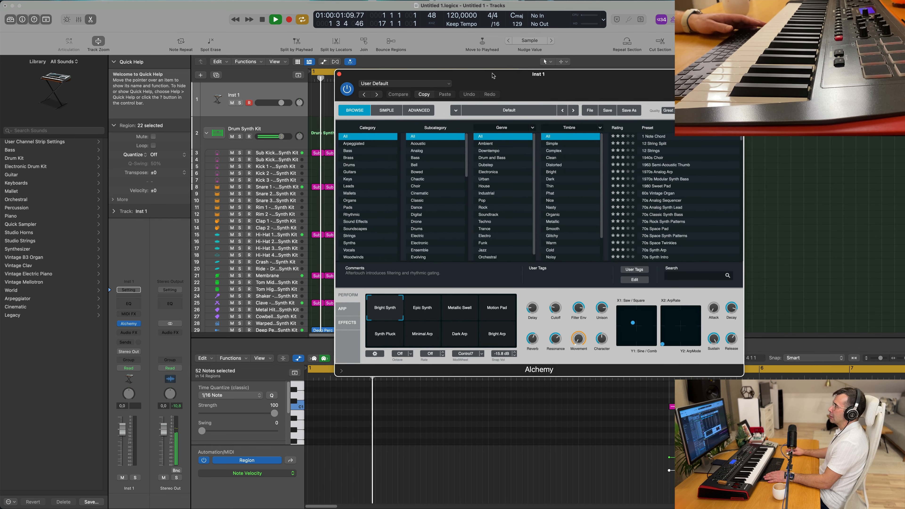
left_click(350, 152)
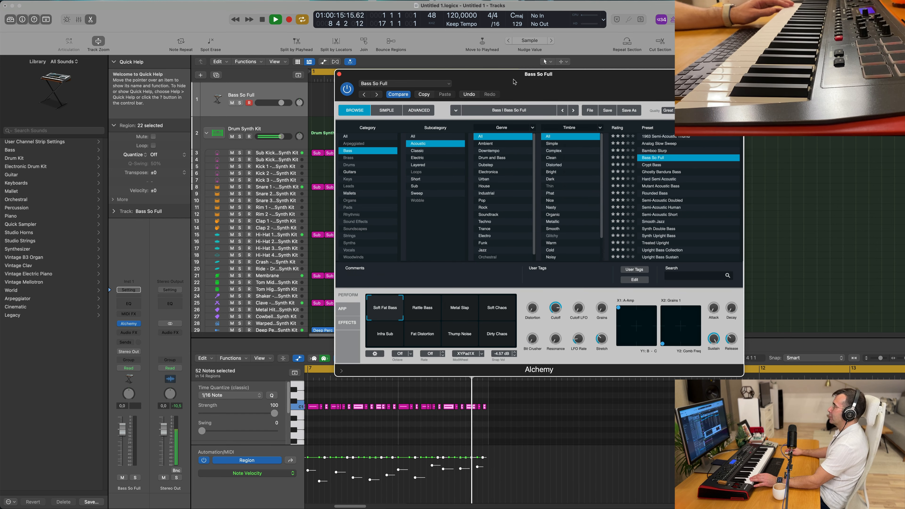
left_click_drag(514, 81, 529, 97)
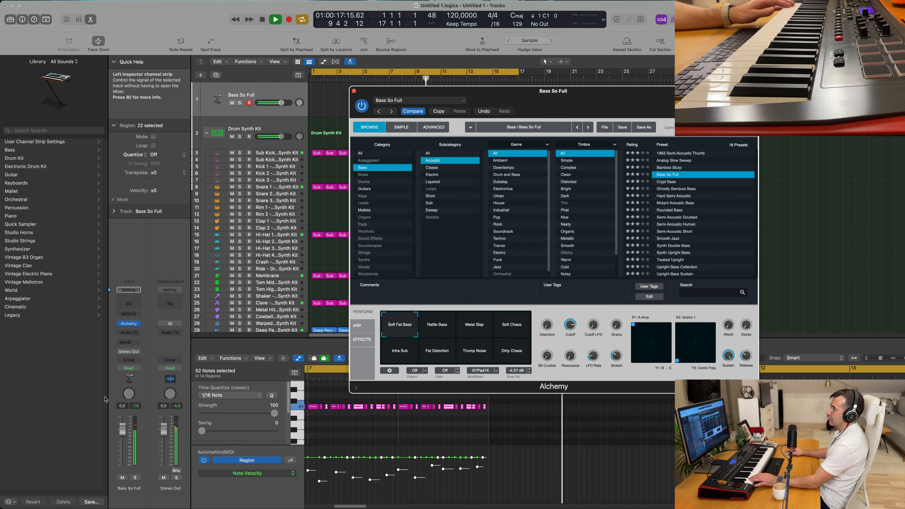
left_click(121, 464)
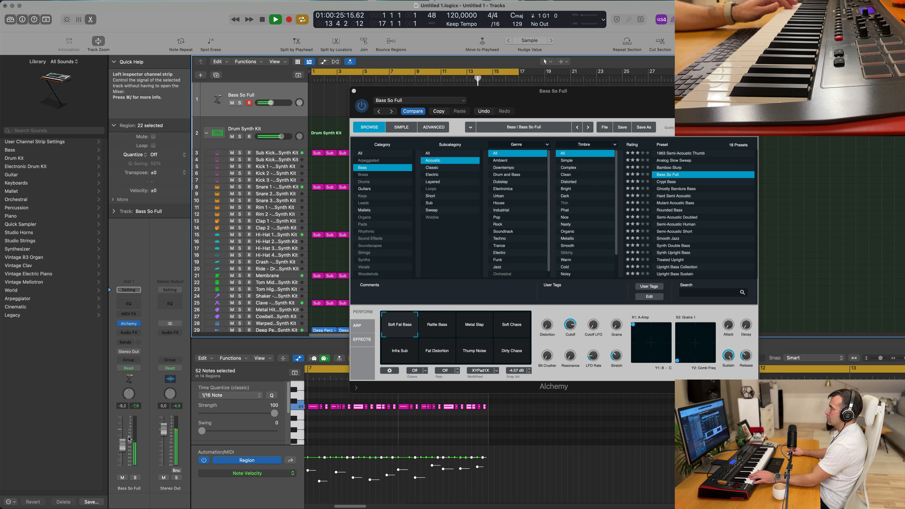
Try the Analog Slow Sweep and 1963 Semi-Acoustic Thumb presets, setting the track volume to -4.4 dB.
left_click(684, 161)
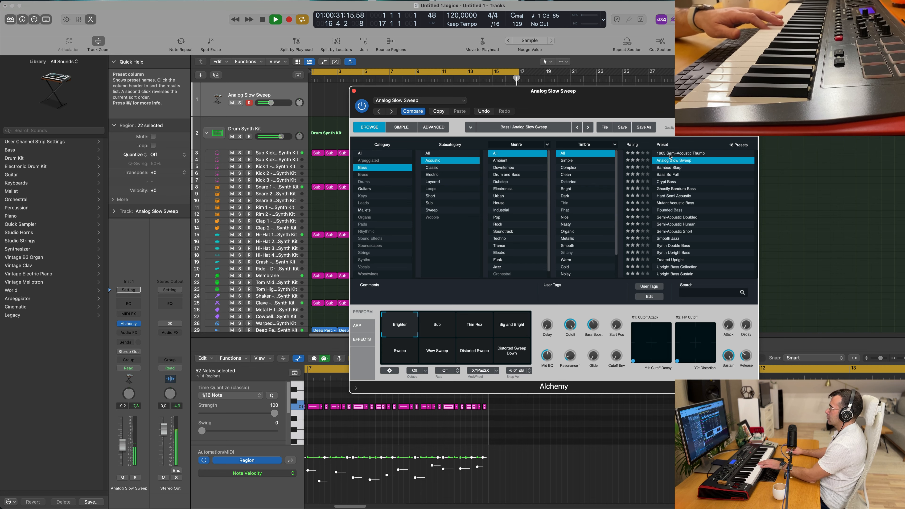
left_click(685, 155)
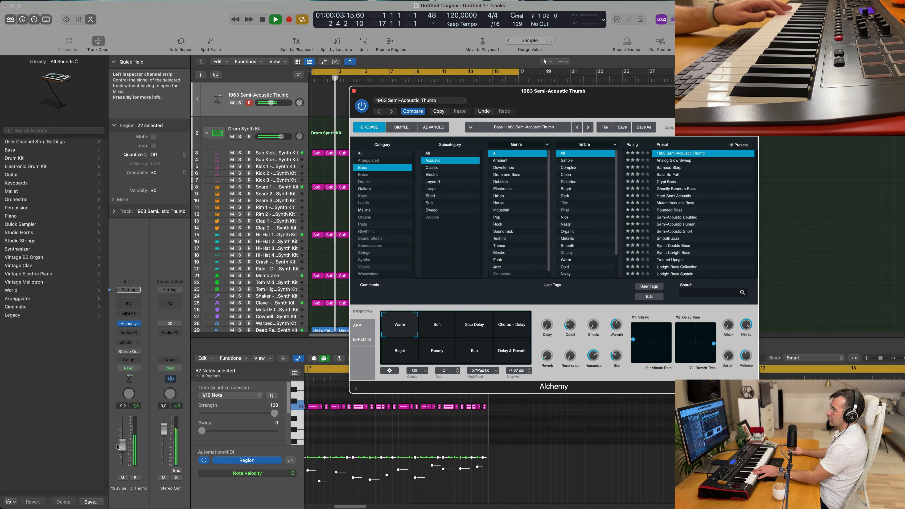
left_click(125, 434)
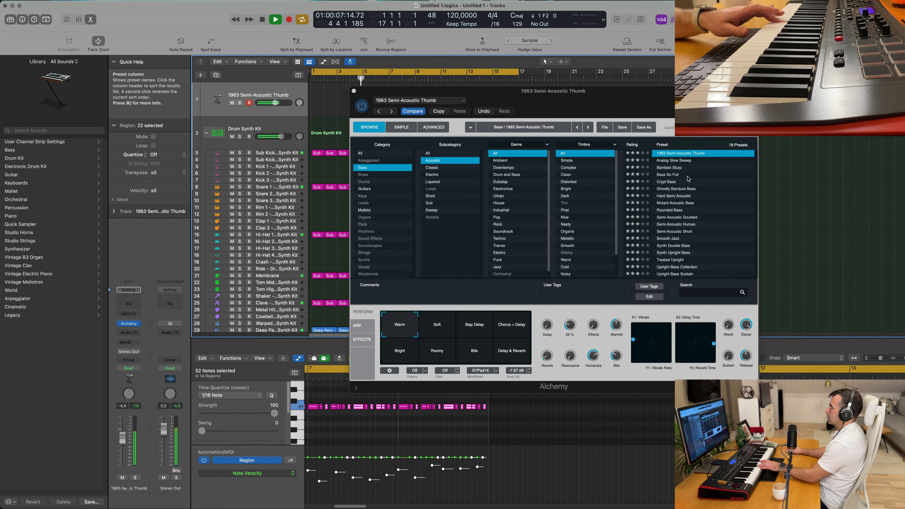
Reload the Bass So Full preset and set the track volume to -8.2 dB.
left_click(676, 176)
left_click(672, 175)
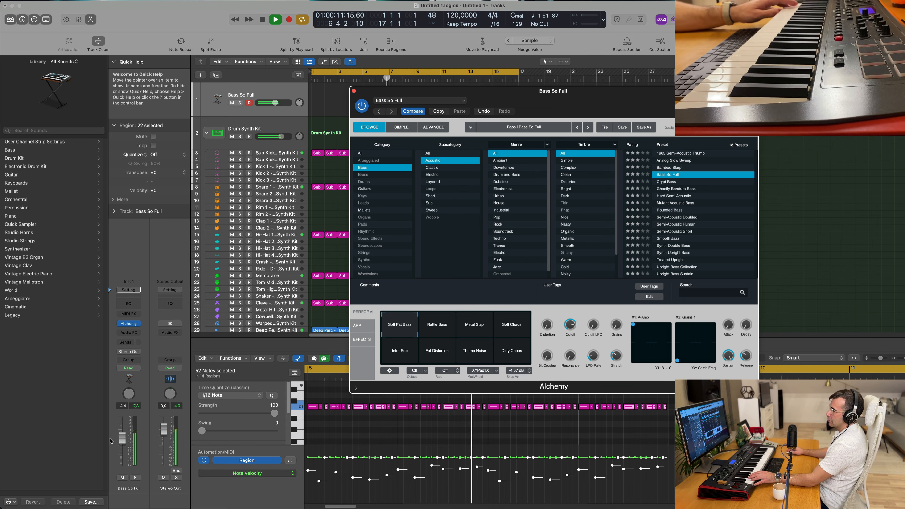
left_click_drag(122, 446, 123, 445)
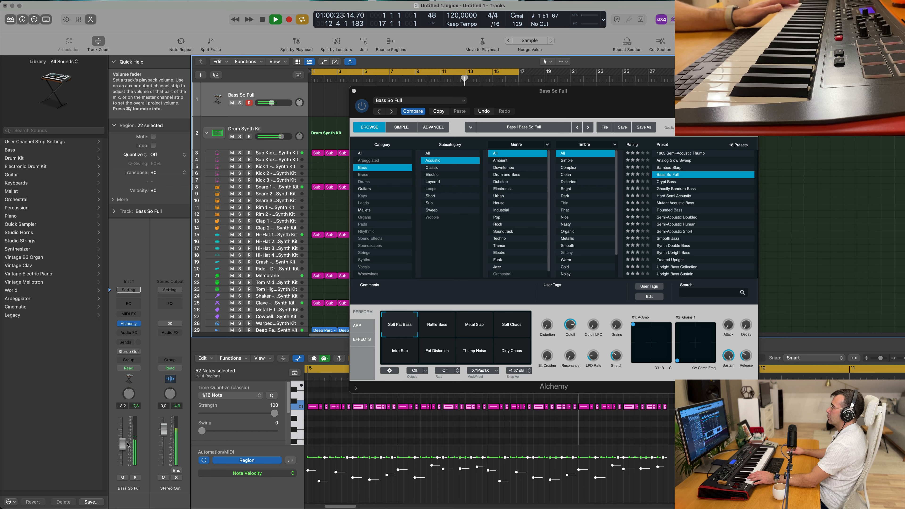
Audition the Bass So Full snapshots on Alchemy's Transform pad, from Rattle Bass through Dirty Chaos.
left_click(447, 327)
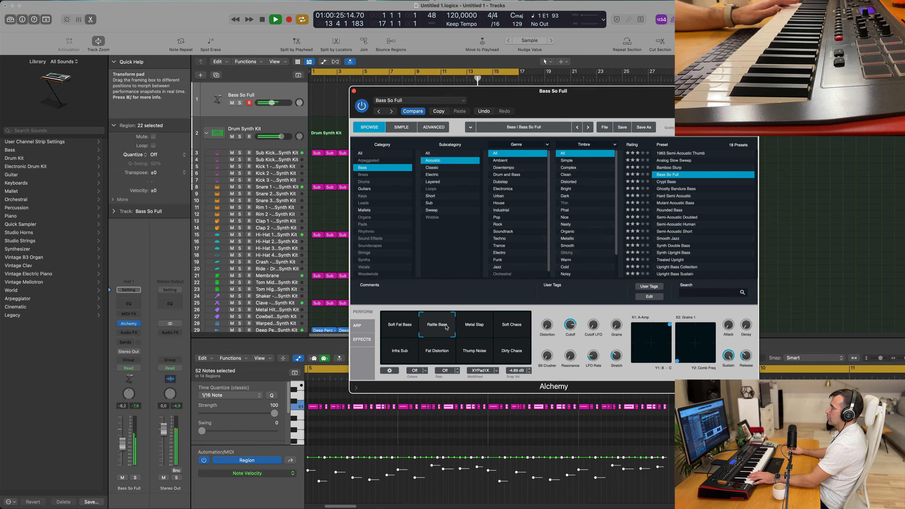
left_click(470, 331)
left_click(516, 332)
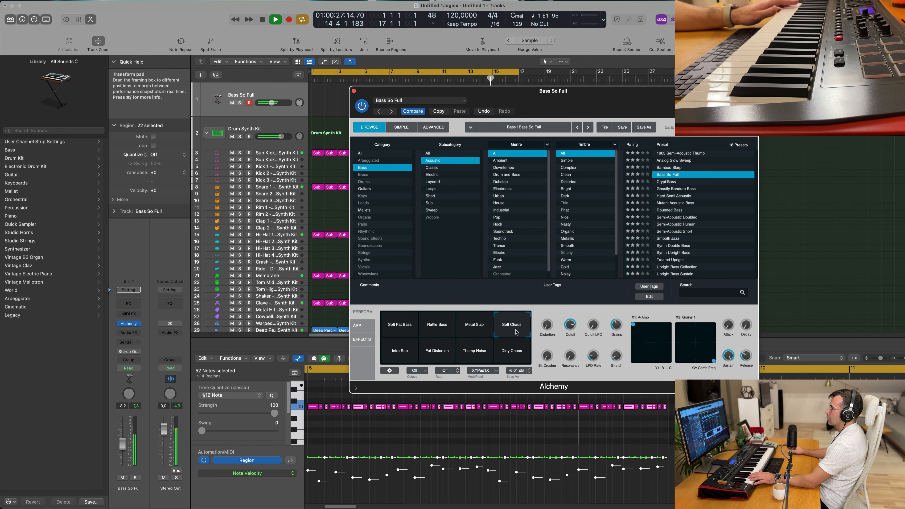
left_click(392, 356)
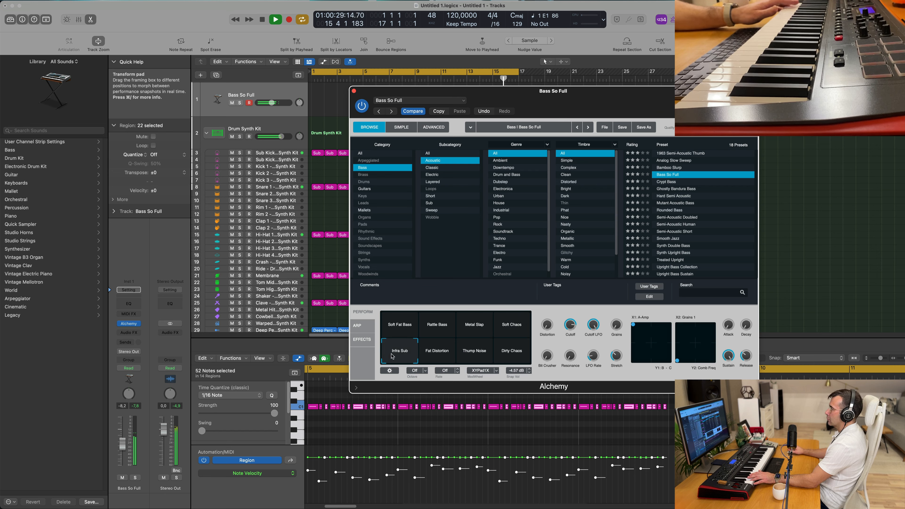
left_click(446, 353)
left_click(470, 354)
left_click(501, 357)
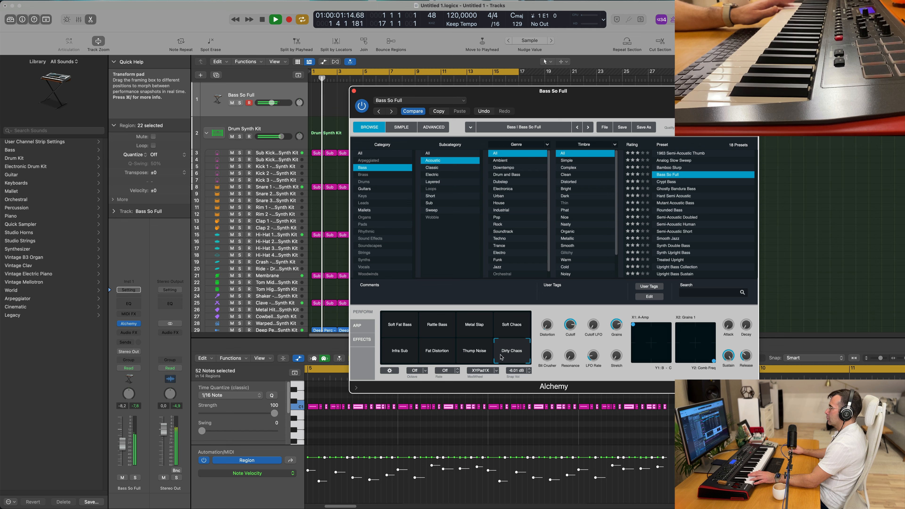
Try the Crypt Bass and Ghostly Bandura Bass presets, and load Hard Semi Acoustic.
left_click(670, 182)
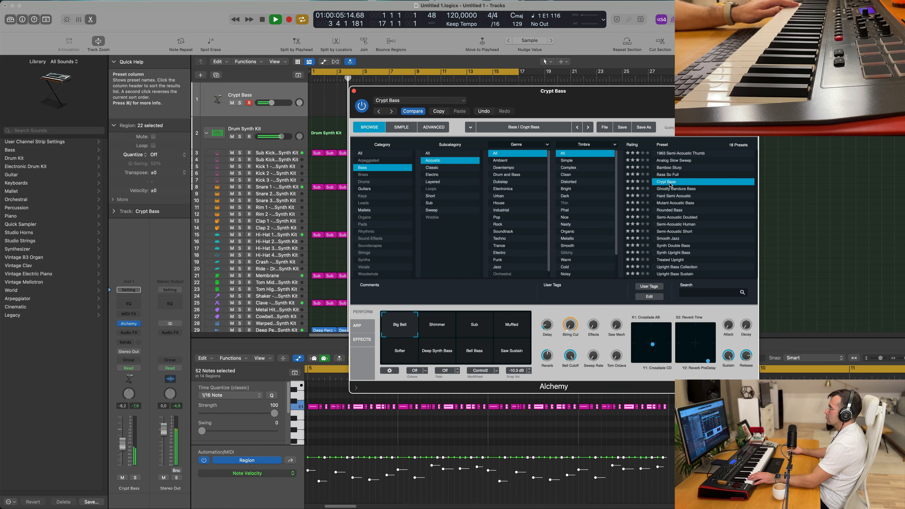
left_click(679, 190)
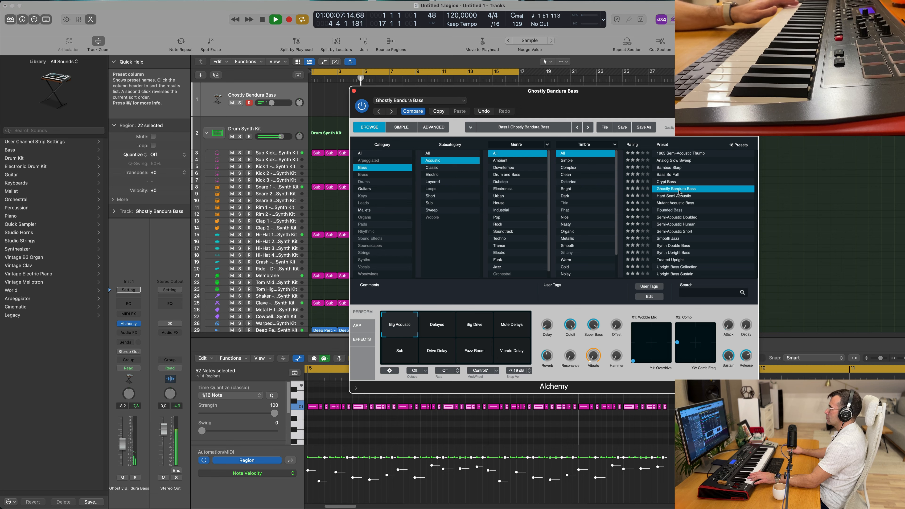
left_click(678, 197)
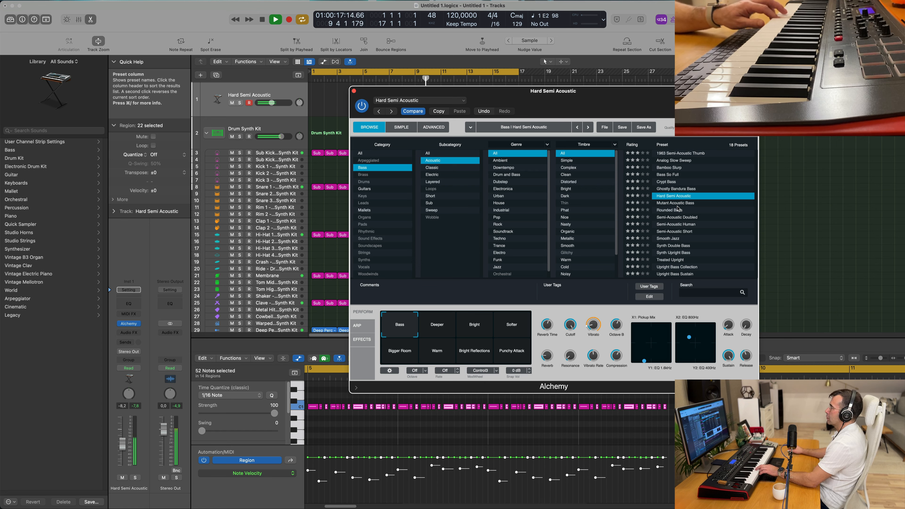
Audition the Hard Semi Acoustic snapshots on the Transform pad, including Deeper, Softer, Warm and Punchy Attack.
left_click(439, 330)
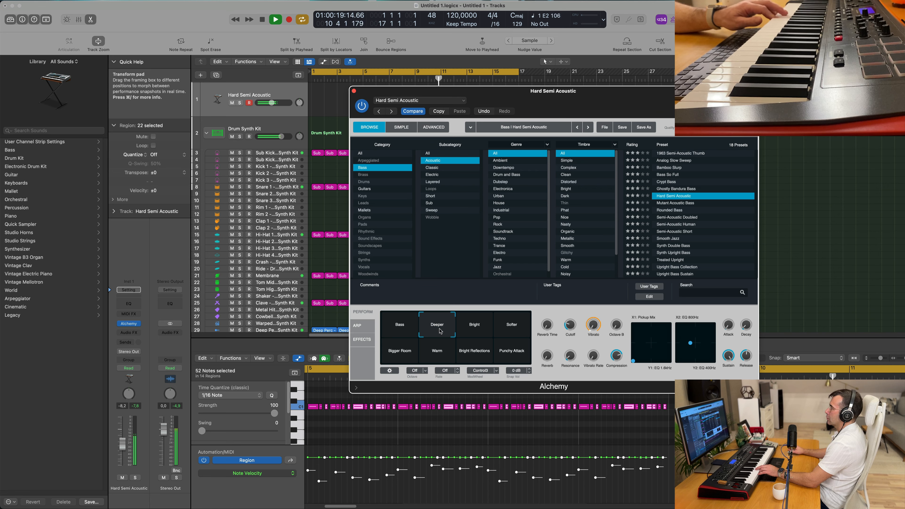
left_click(472, 330)
left_click(509, 328)
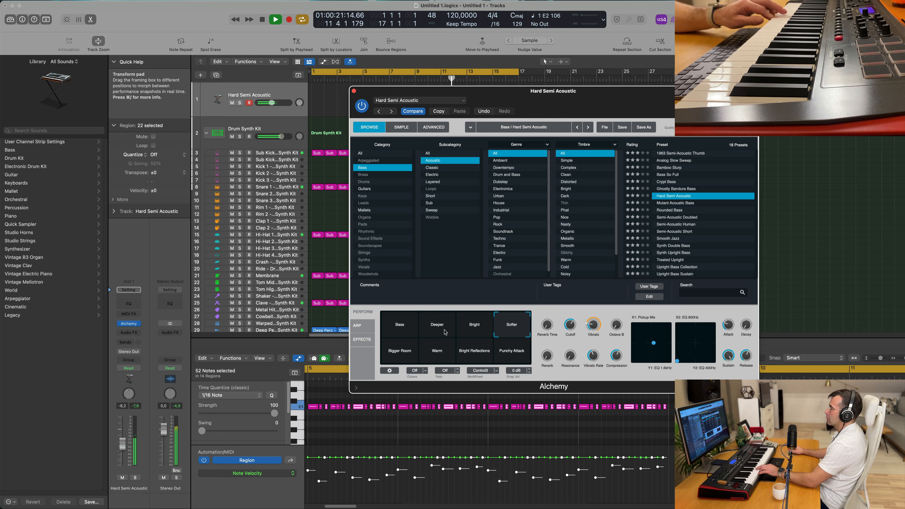
left_click(436, 331)
left_click(401, 354)
left_click(438, 356)
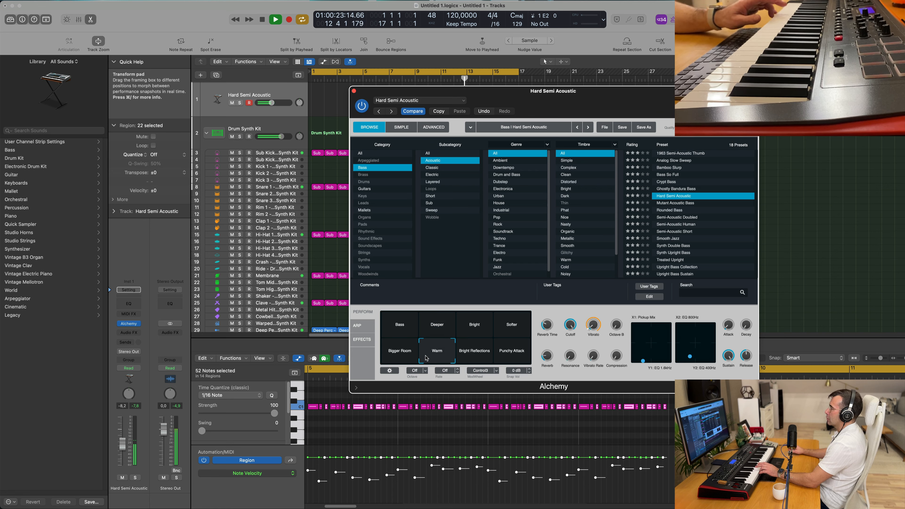
left_click(480, 357)
left_click(516, 355)
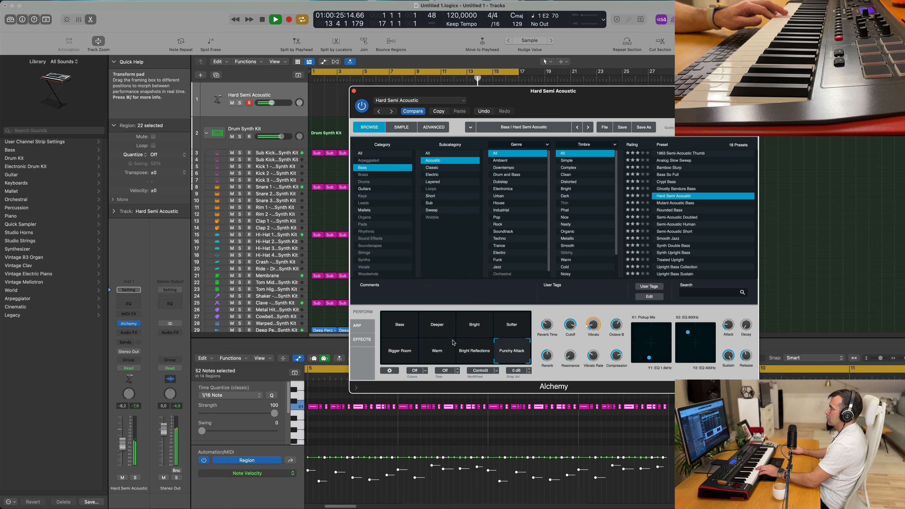
Choose the Deeper snapshot and record a bass part from bar 1 over the drums on the Hard Semi Acoustic track.
left_click(434, 333)
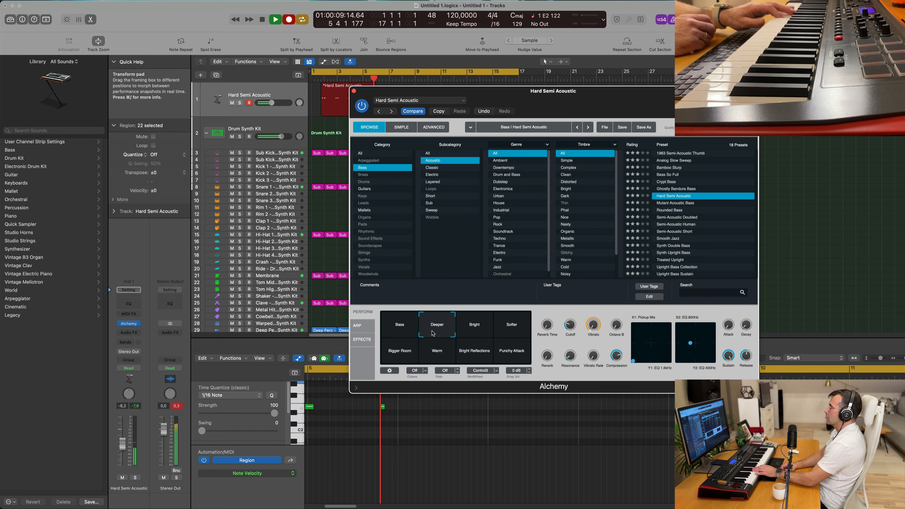
key("space")
key("space")
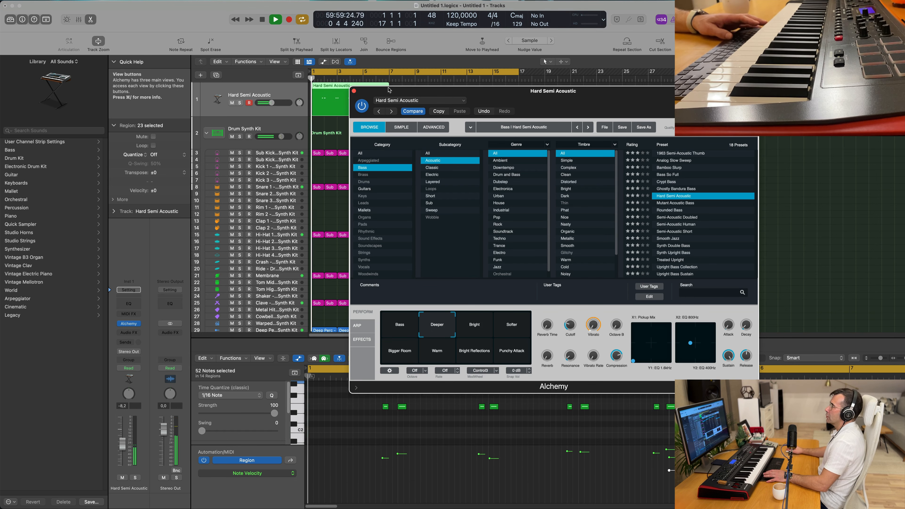
Move the Alchemy window off the arrangement and split the recorded bass region at bar 5, using the Split option for crossing notes.
left_click_drag(435, 92, 563, 103)
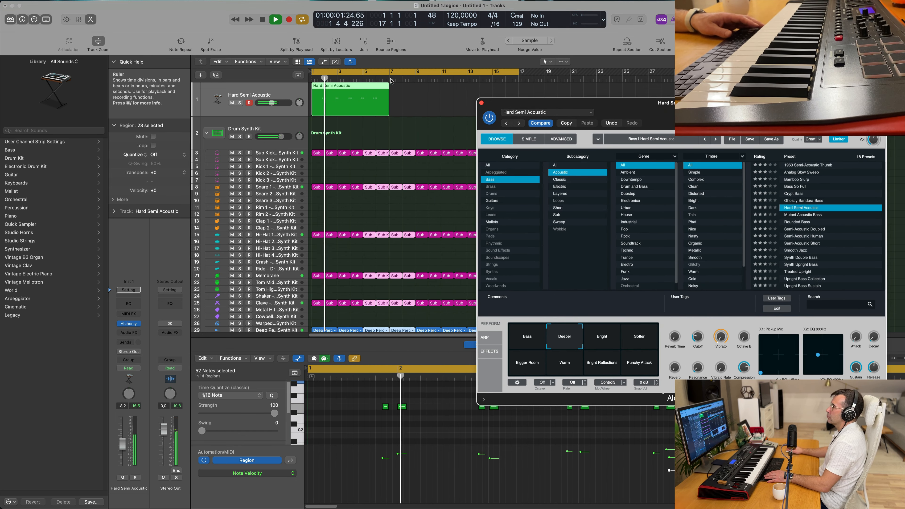
key("space")
left_click(363, 90)
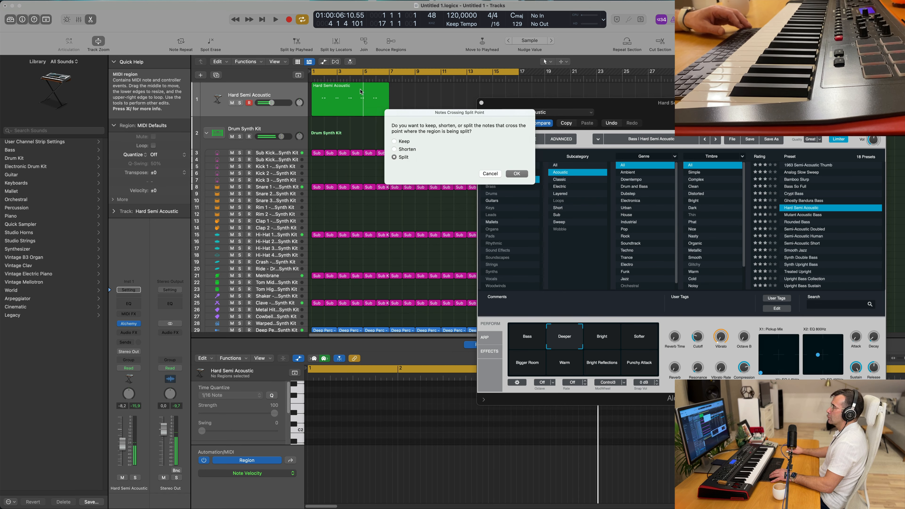
left_click(526, 175)
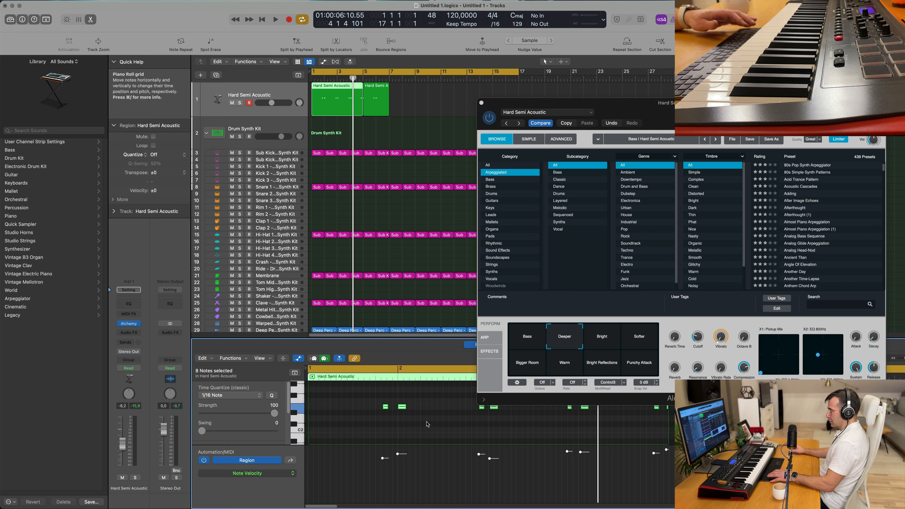
Lengthen the first note of the first bass region to 0 0 2 0 in the Piano Roll and play it back.
key("space")
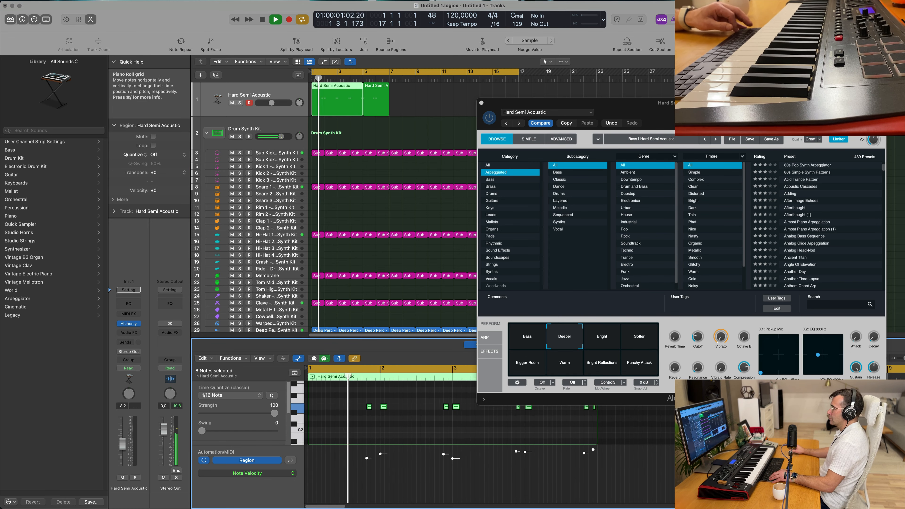
key("space")
key("space")
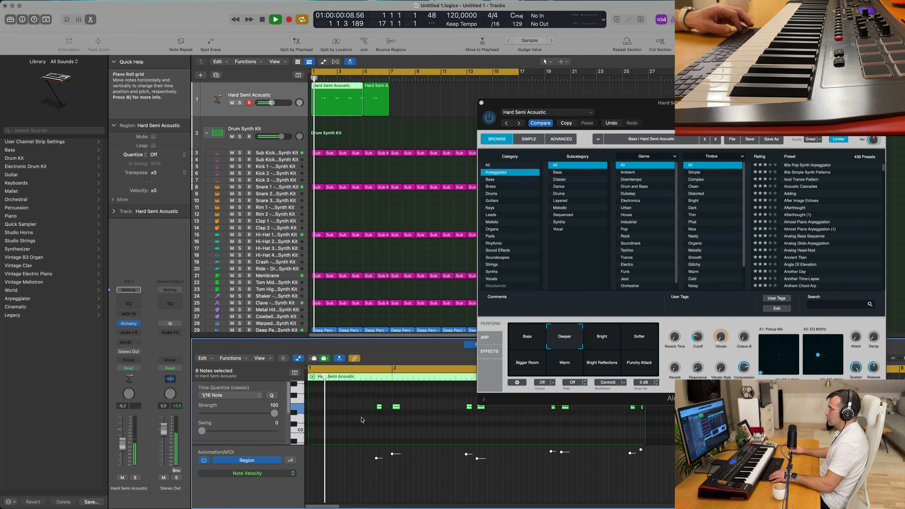
scroll(373, 419, "up", 3)
key("space")
scroll(373, 419, "up", 2)
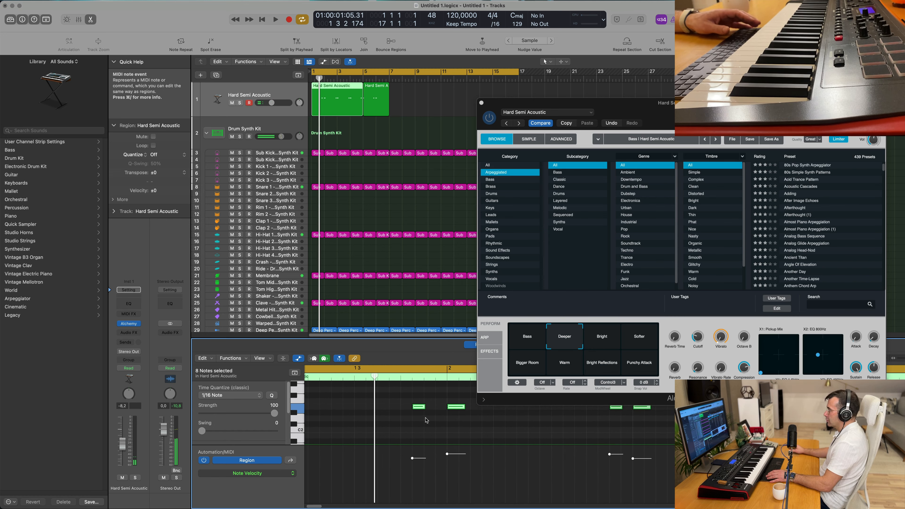
left_click_drag(423, 407, 433, 407)
key("space")
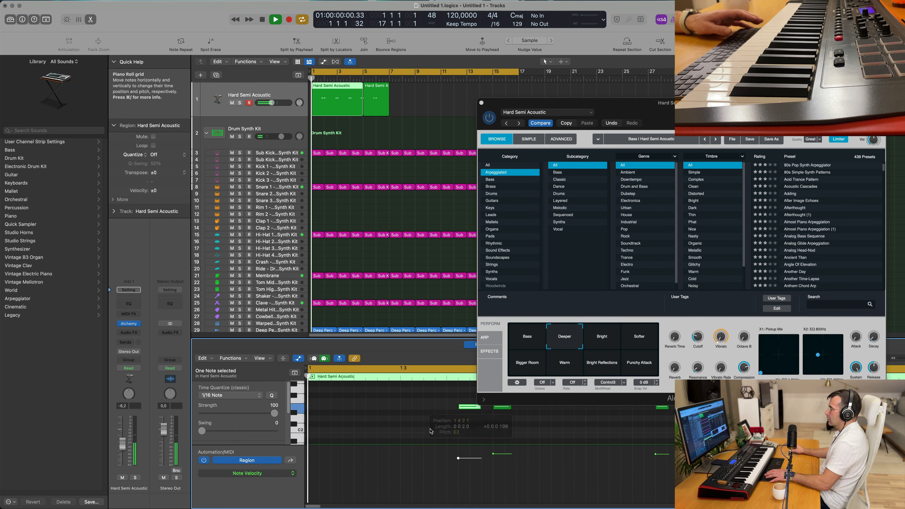
Lengthen the second note of the first bass region, at the start of bar 2, and replay the part.
scroll(428, 425, "down", 3)
scroll(445, 431, "down", 2)
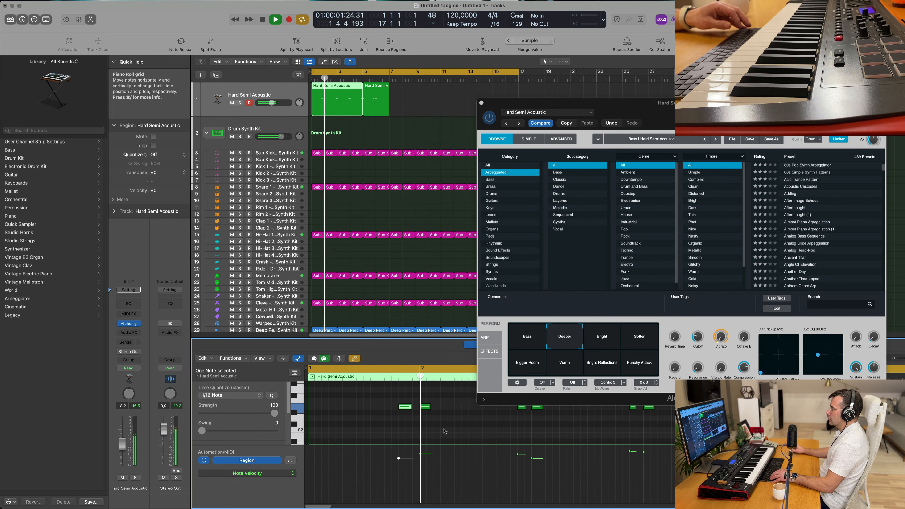
key("space")
key("space")
left_click_drag(429, 407, 436, 418)
scroll(435, 418, "down", 1)
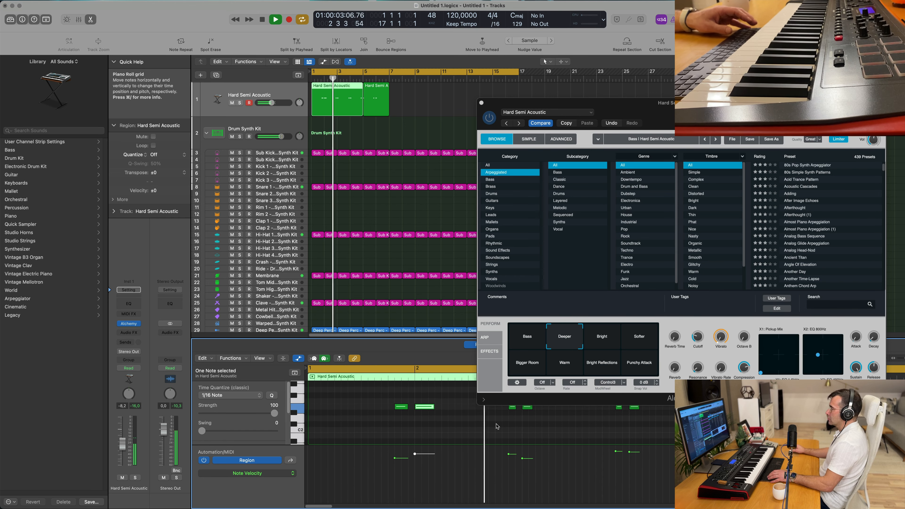
Shorten the bass note at the start of bar 2 slightly and play the region back from the beginning.
scroll(497, 426, "right", 2)
scroll(495, 426, "down", 1)
key("space")
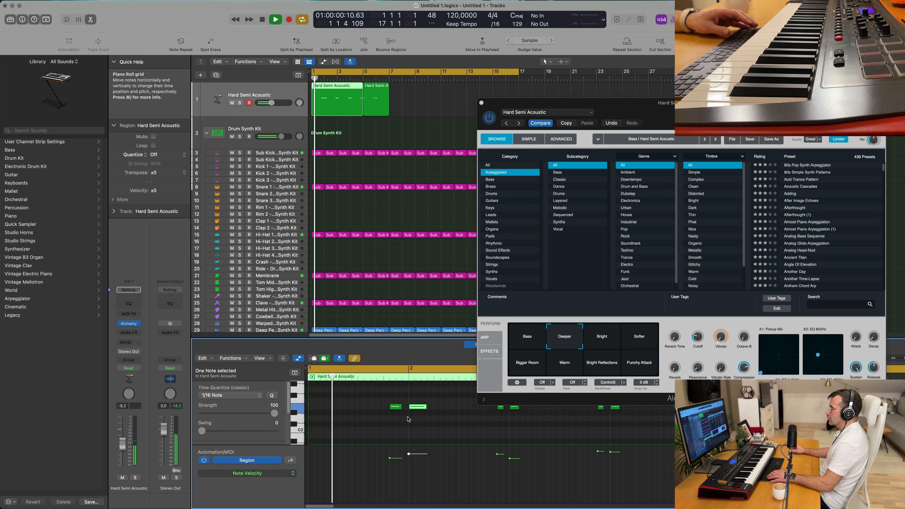
left_click_drag(425, 407, 418, 412)
key("space")
key("space")
scroll(422, 427, "down", 1)
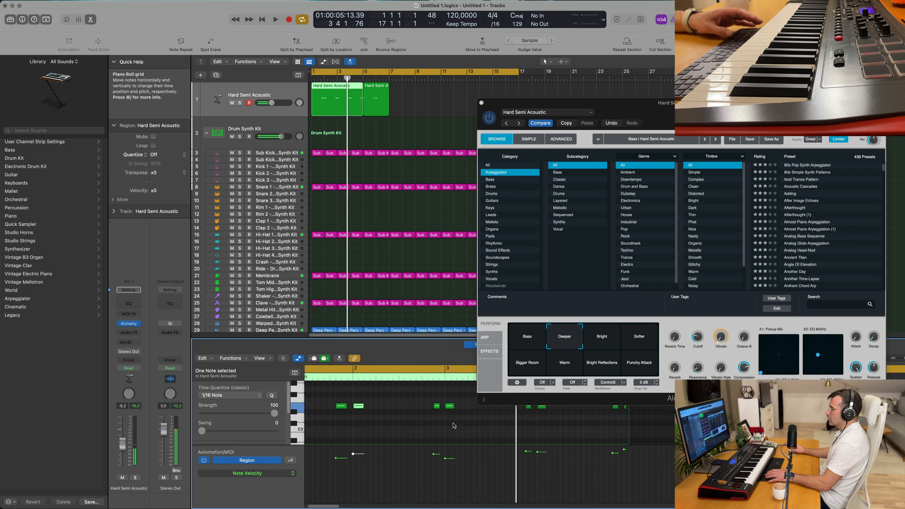
Play the bass region back from the beginning and adjust the length of its first note in the Piano Roll.
key("space")
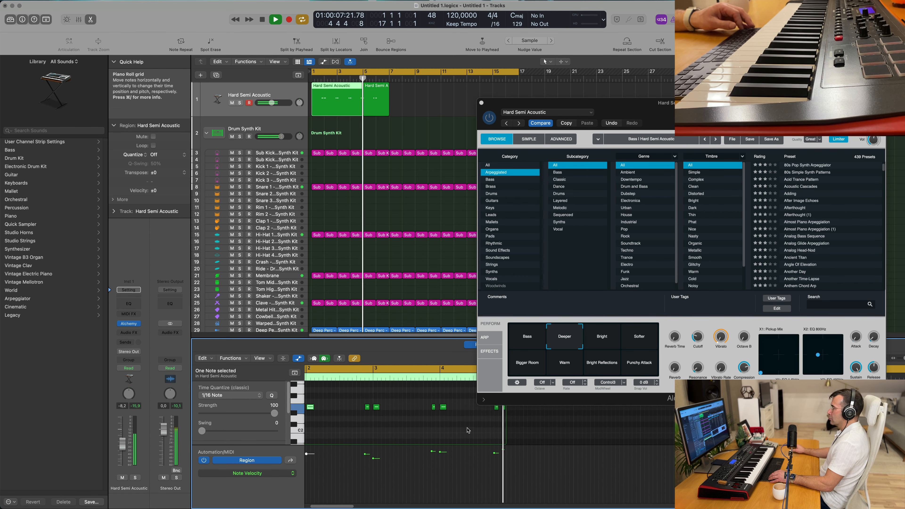
key("Return")
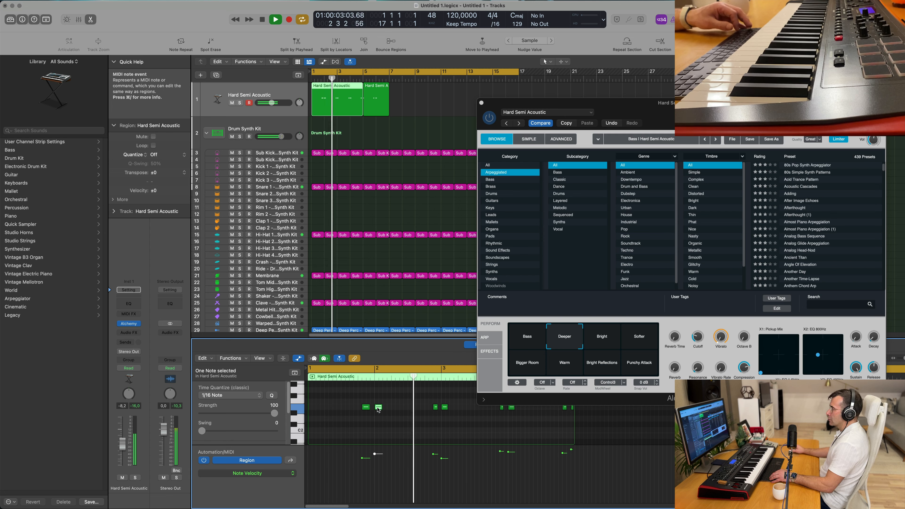
left_click_drag(378, 408, 316, 416)
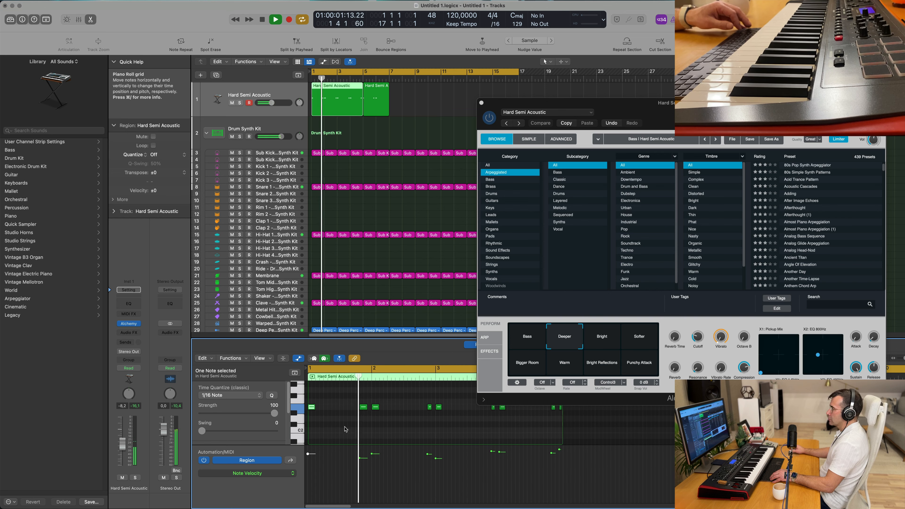
scroll(375, 431, "right", 1)
scroll(384, 429, "right", 2)
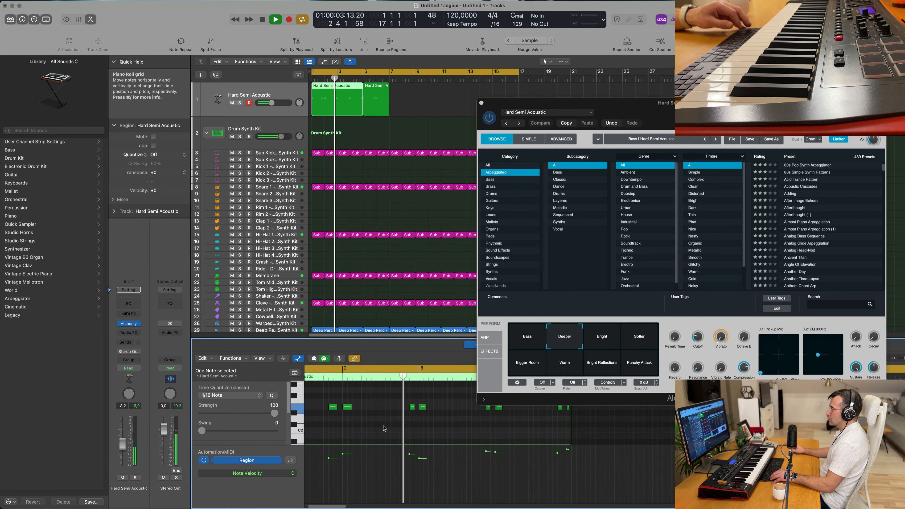
scroll(384, 427, "right", 1)
key("space")
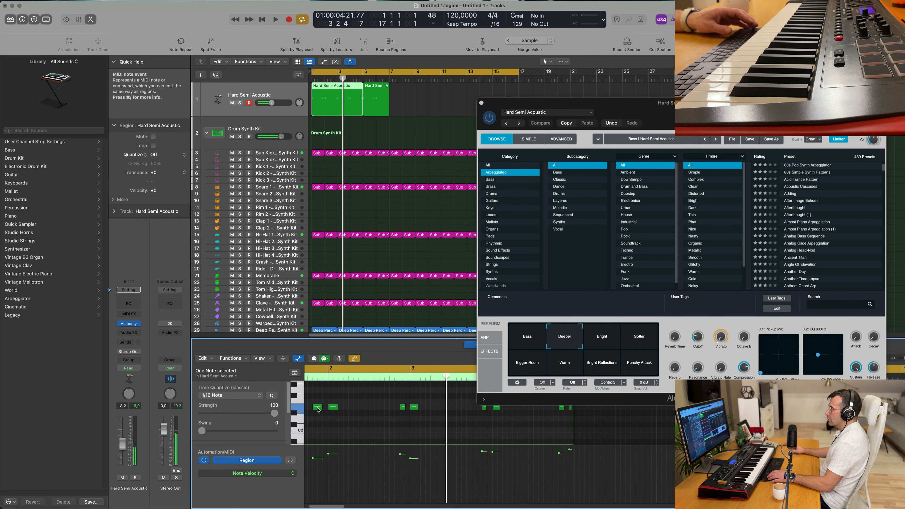
Shorten the bass note just before bar 2 slightly and play the part back.
left_click_drag(320, 407, 321, 408)
key("space")
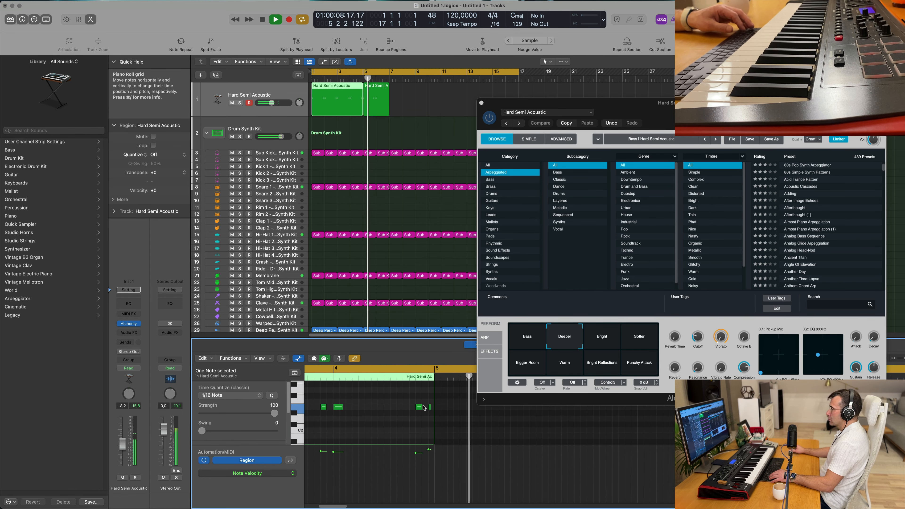
key("space")
key("space")
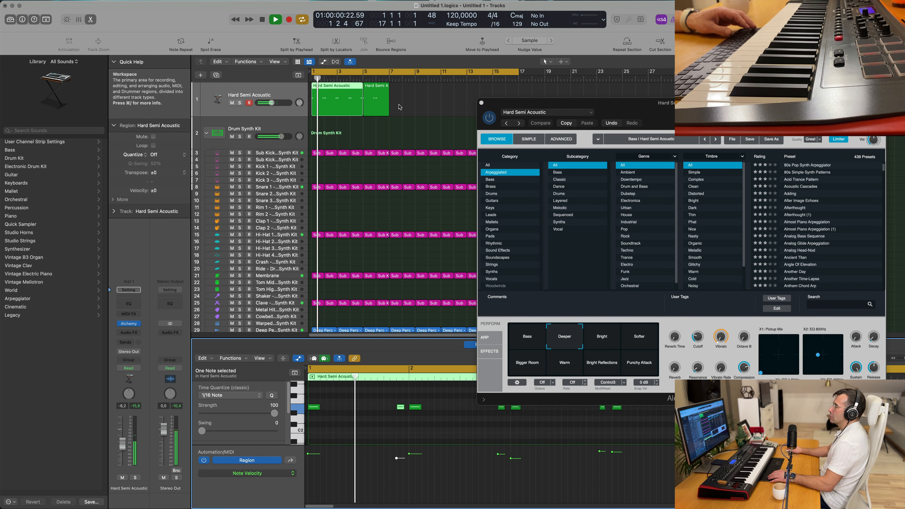
Delete the leftover bass region at bar 5 and repeat the edited first region in its place.
left_click(375, 107)
key("Delete")
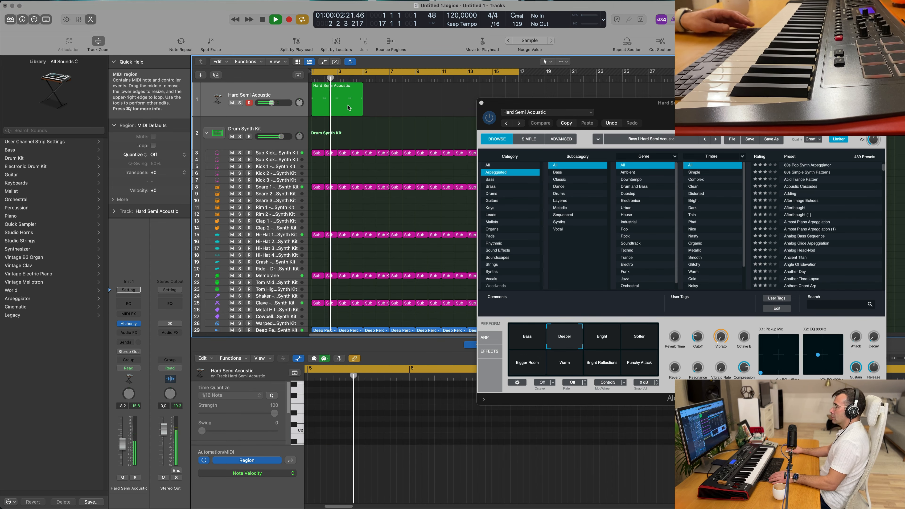
left_click(348, 107)
key("super+r")
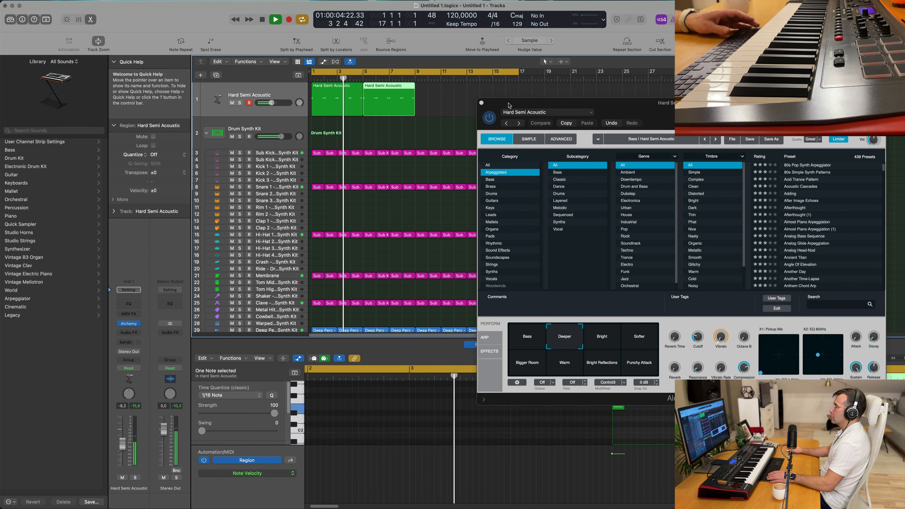
Move the Alchemy window clear of the bass track and repeat both bass regions to fill the track up to bar 17.
left_click_drag(508, 105, 329, 166)
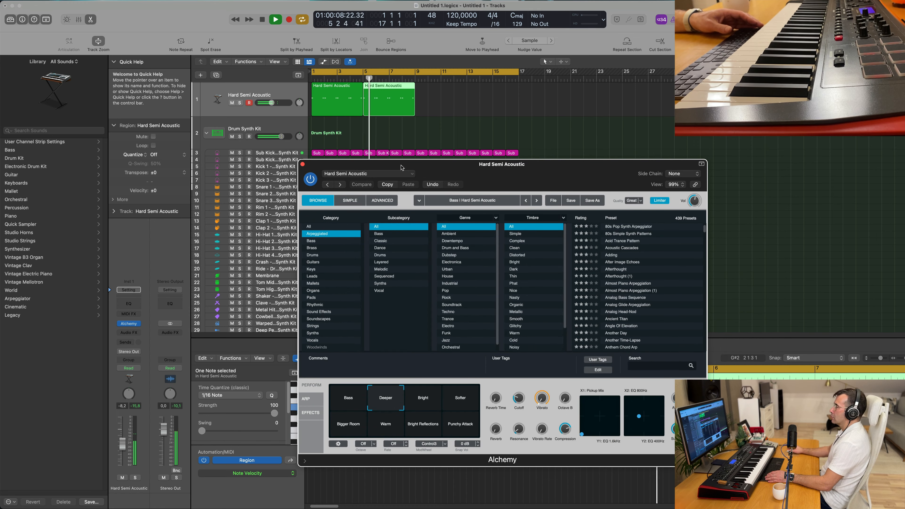
left_click_drag(401, 168, 426, 165)
left_click_drag(437, 115, 317, 109)
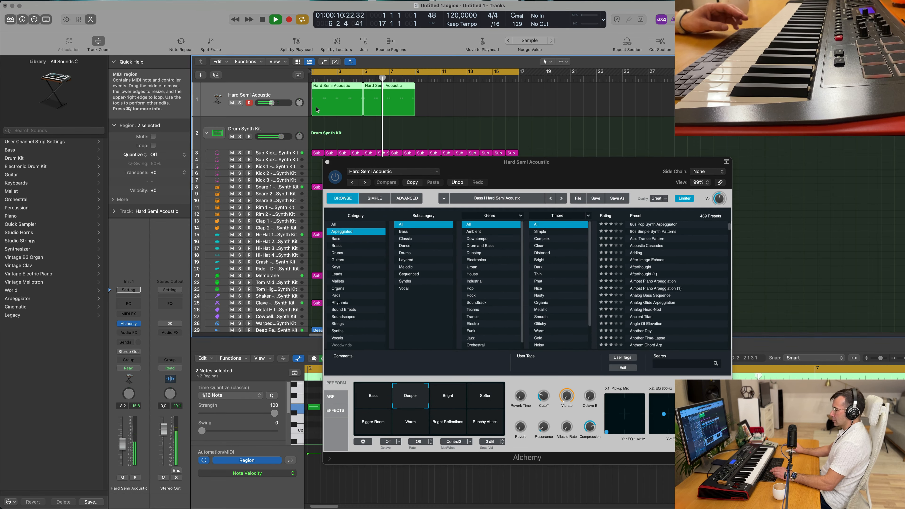
key("super+r")
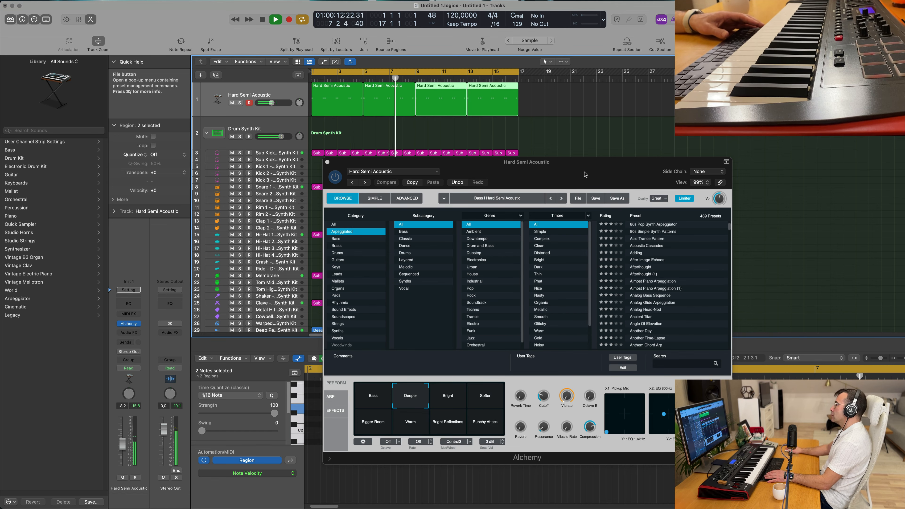
Duplicate the Hard Semi Acoustic track and copy its four bass regions onto the new track.
left_click_drag(581, 168, 593, 98)
key("Return")
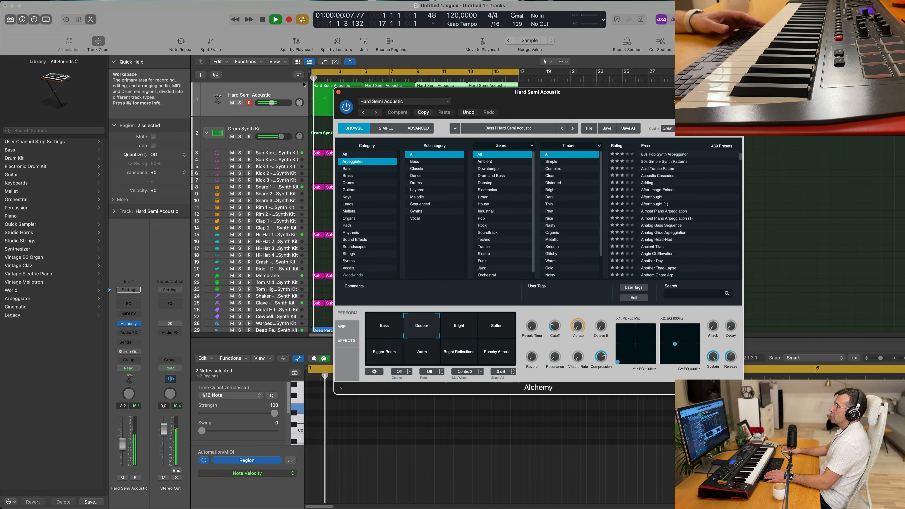
key("super+d")
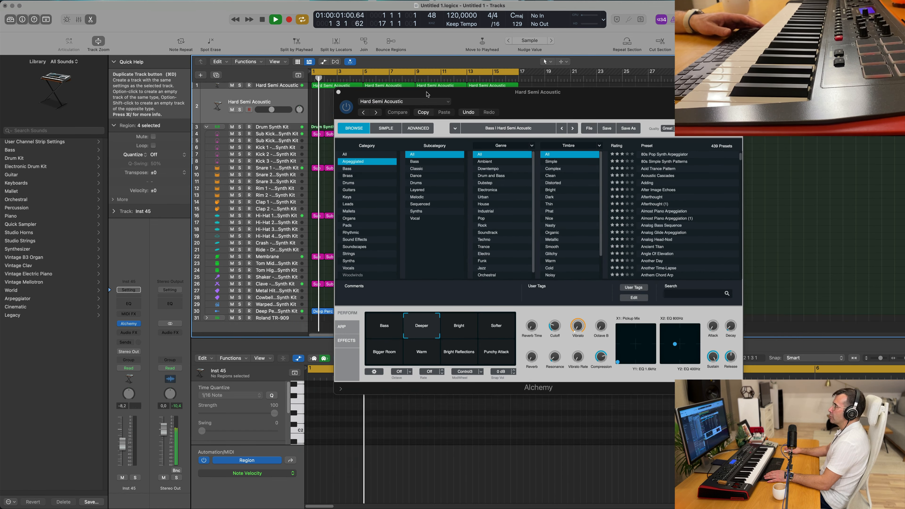
left_click_drag(530, 87, 319, 103)
key("space")
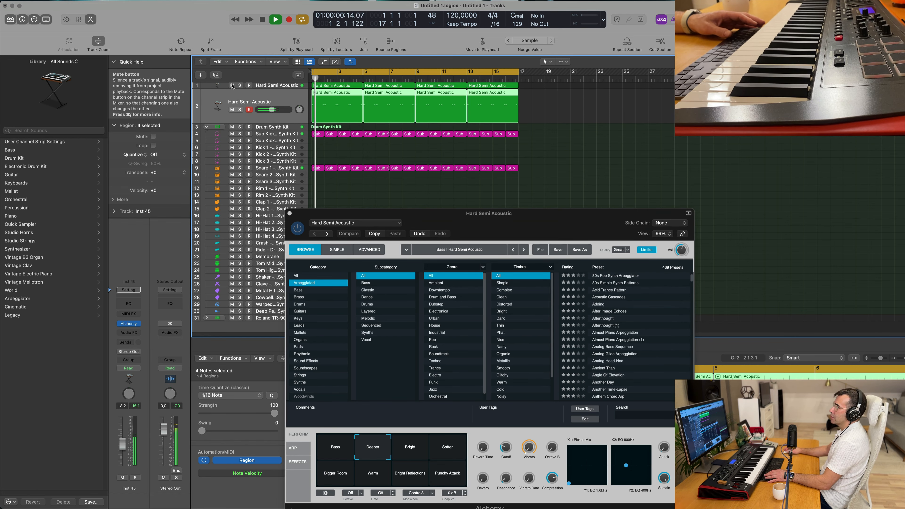
Mute the original Hard Semi Acoustic track and open the duplicate track's own Alchemy, placed clear of the bass regions.
left_click_drag(495, 214, 505, 204)
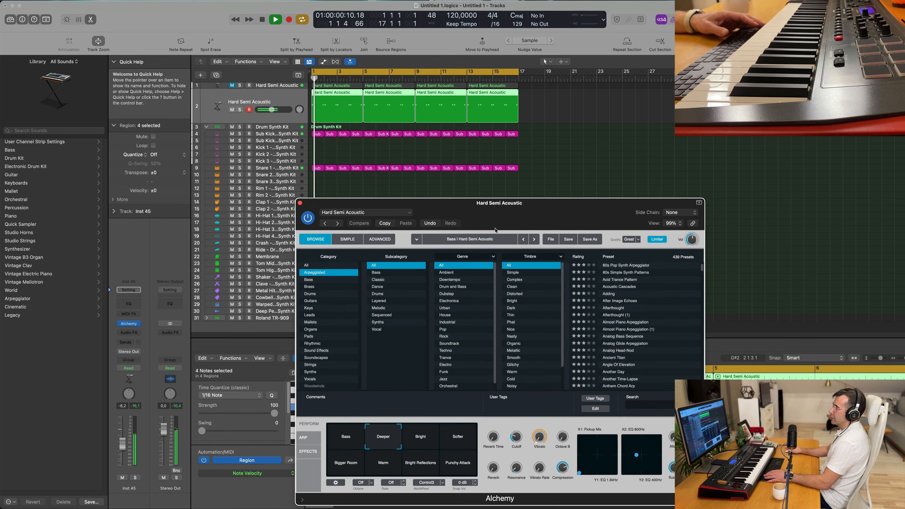
key("space")
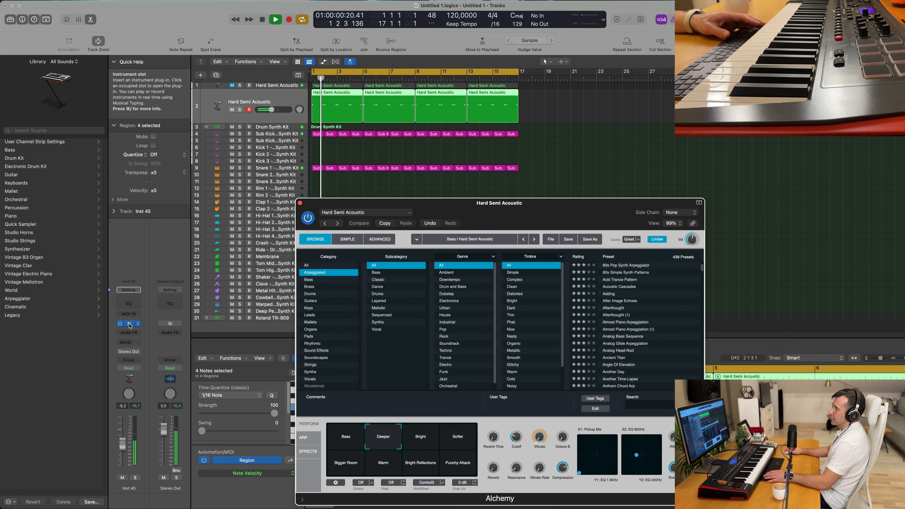
left_click(130, 325)
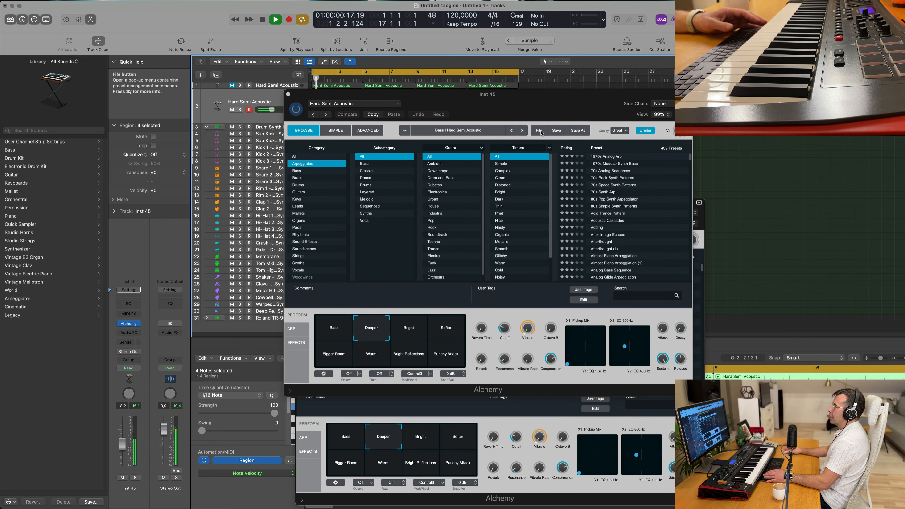
left_click_drag(534, 95, 574, 162)
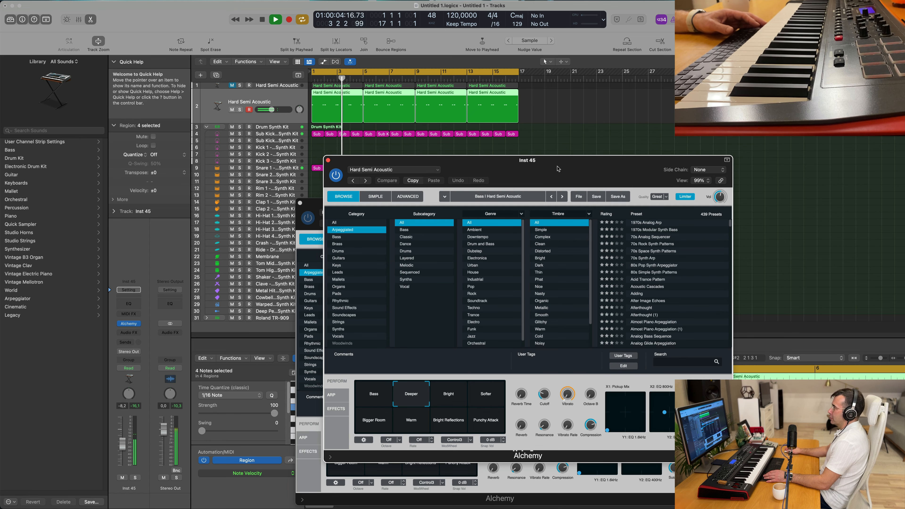
left_click_drag(558, 169, 547, 143)
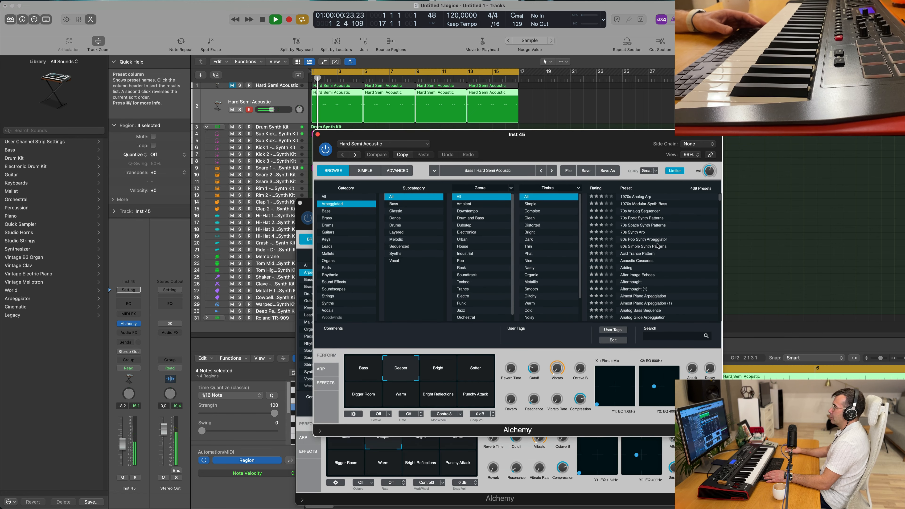
Try the Acid Trance Pattern preset on the duplicate track, and filter Alchemy's presets to the Bass category.
left_click(648, 254)
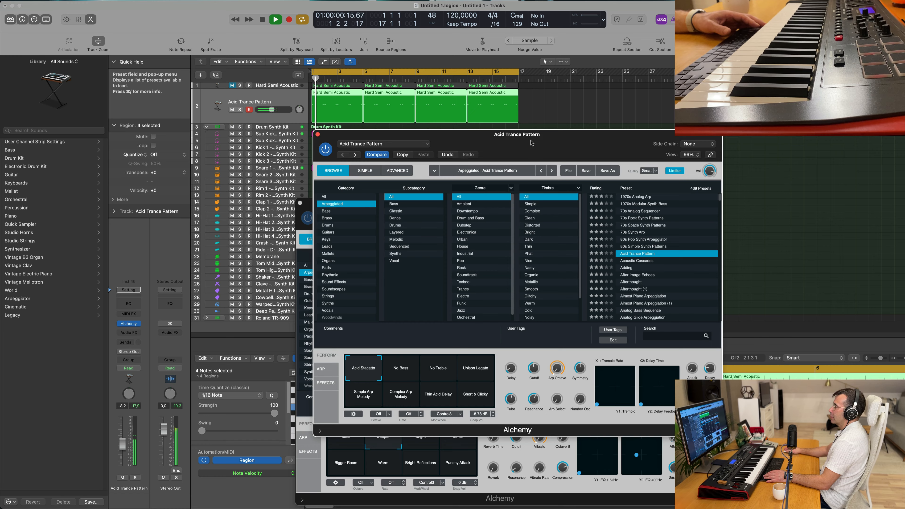
left_click_drag(368, 185, 412, 179)
left_click(413, 190)
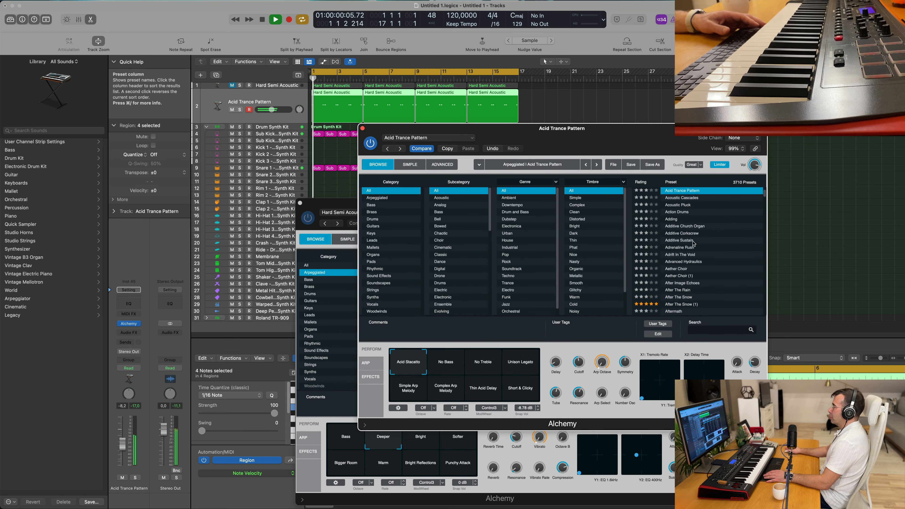
left_click(372, 205)
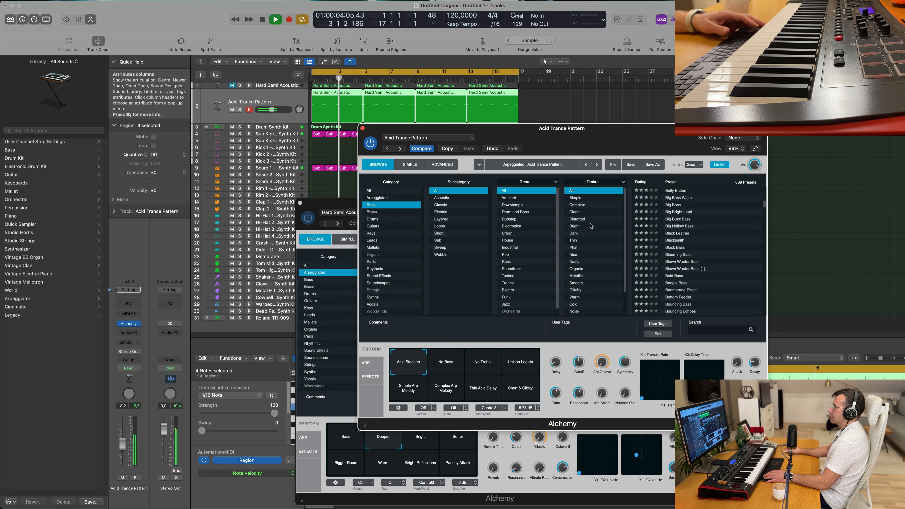
Audition the Blacksmith preset with the track volume raised to -3.3 dB, and load Blooming Bass instead.
scroll(597, 242, "down", 1)
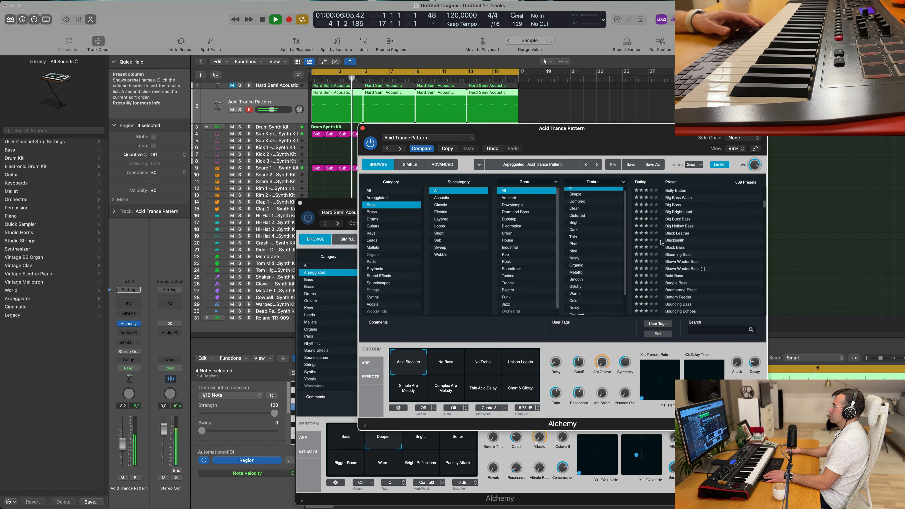
left_click(683, 241)
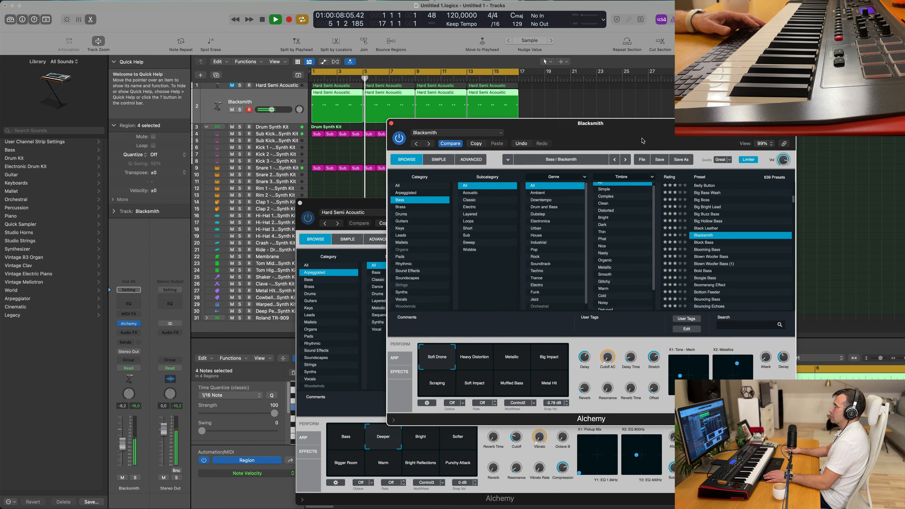
left_click_drag(271, 109, 276, 109)
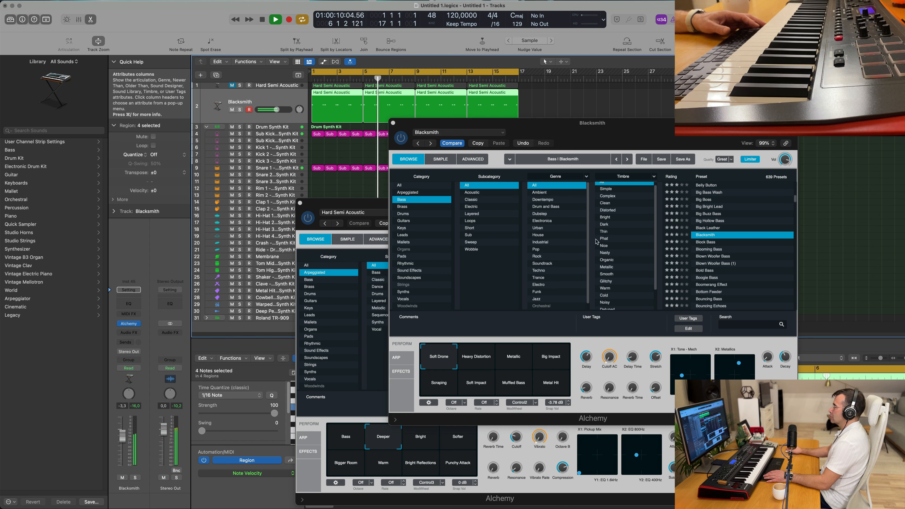
left_click(706, 248)
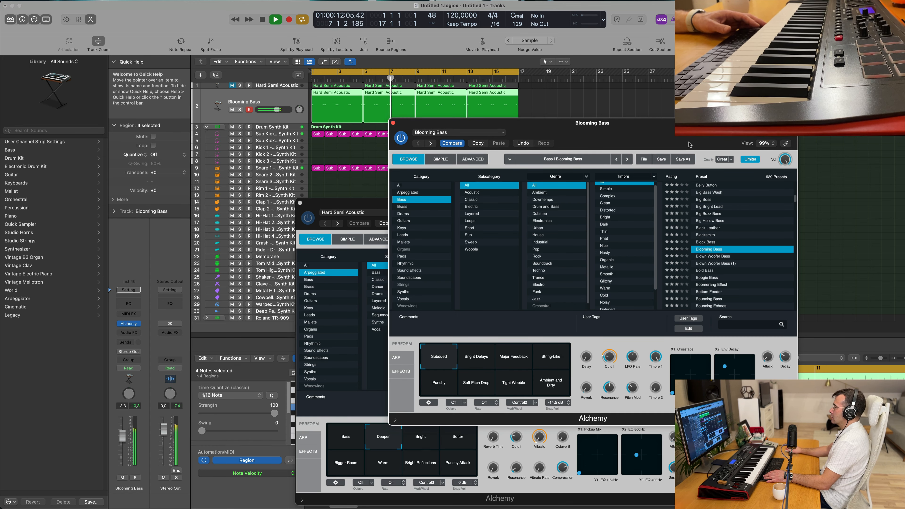
Audition Blooming Bass's Bright Delays, Major Feedback, String-Like and Punchy performance snapshots during playback.
left_click(511, 349)
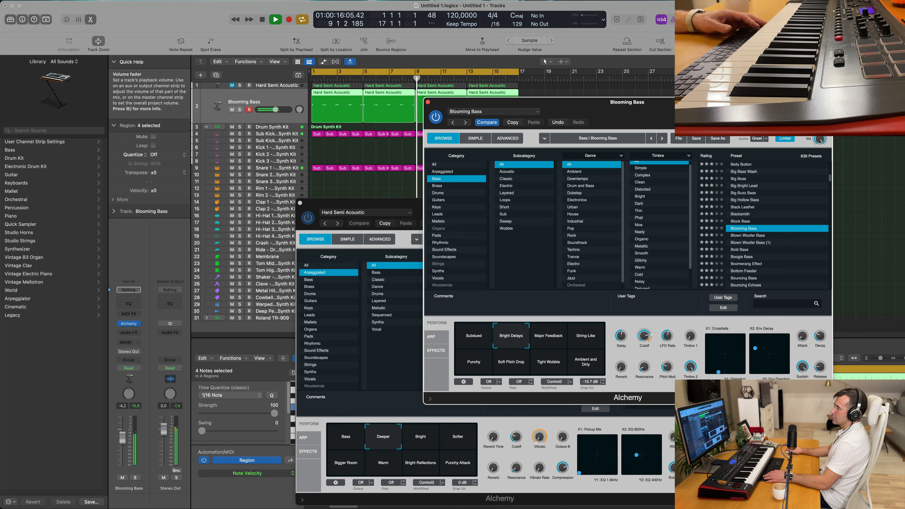
left_click(536, 341)
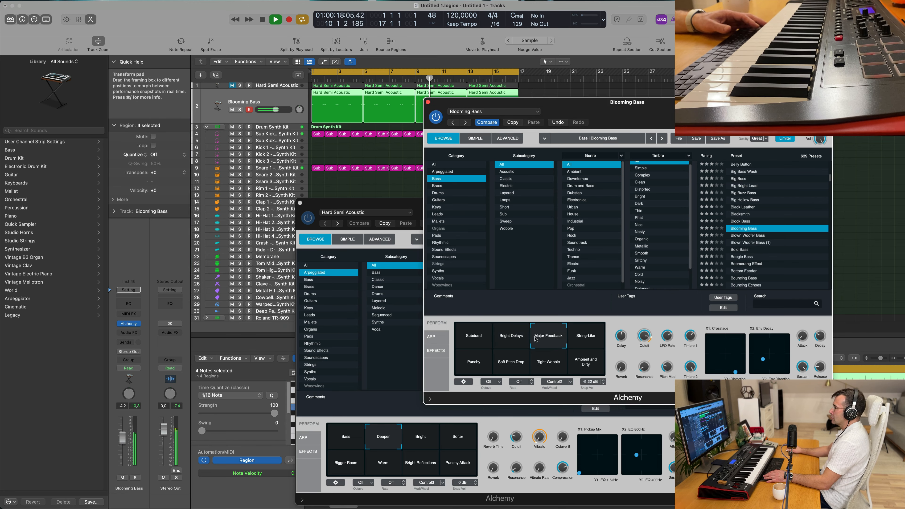
left_click(591, 338)
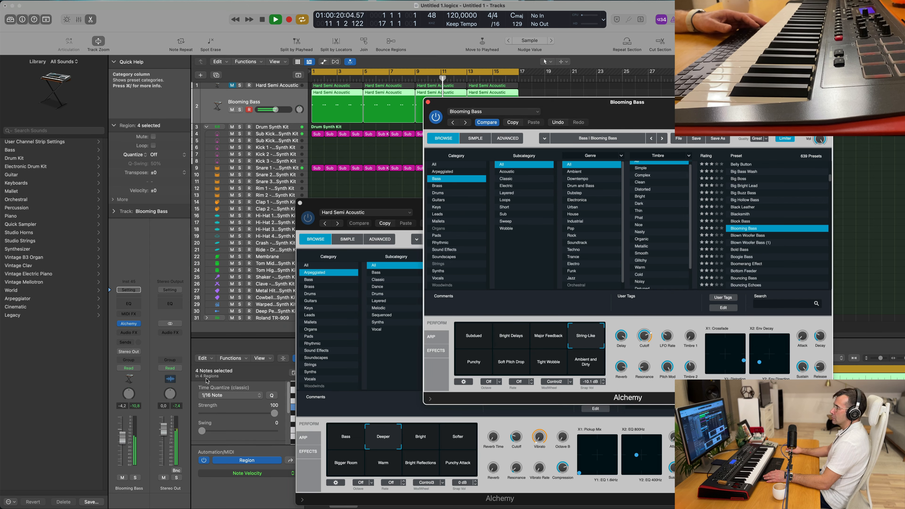
left_click(470, 361)
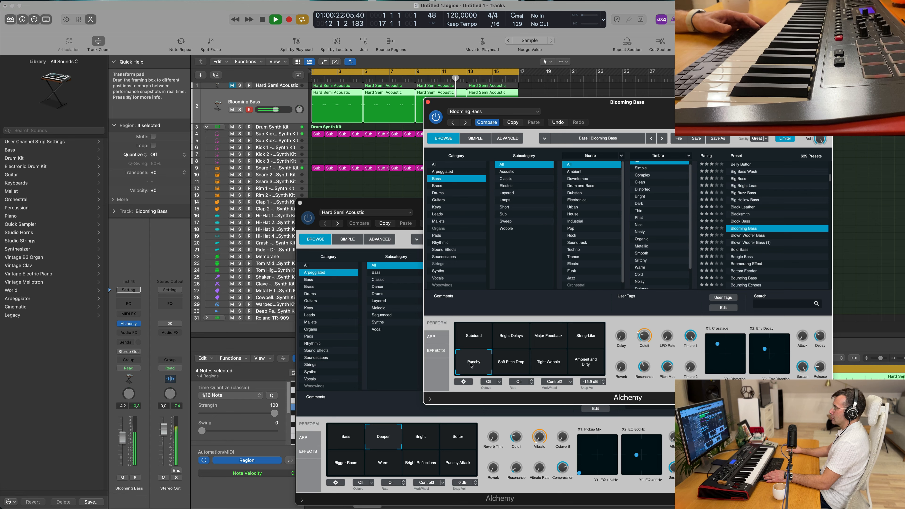
Lower the Blooming Bass track volume to -7.2 dB and audition the Soft Pitch Drop, Tight Wobble, and Ambient and Dirty snapshots.
left_click(123, 444)
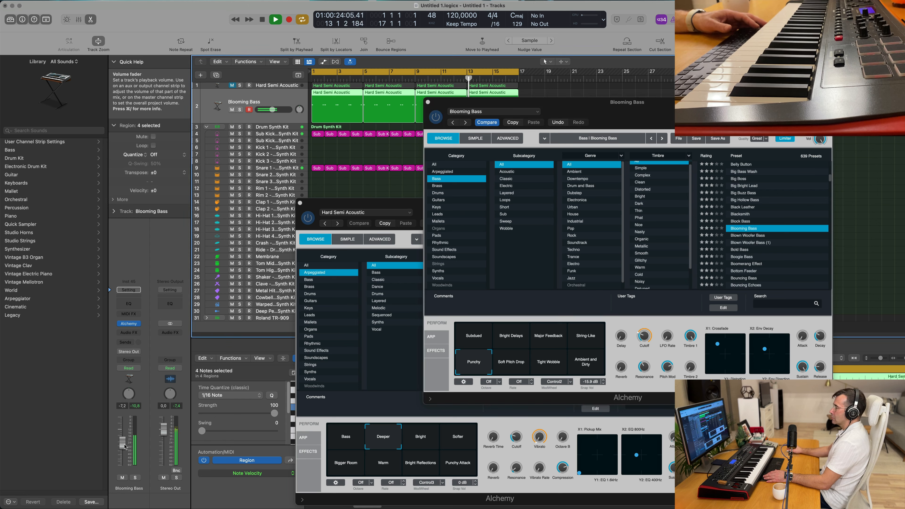
left_click(509, 364)
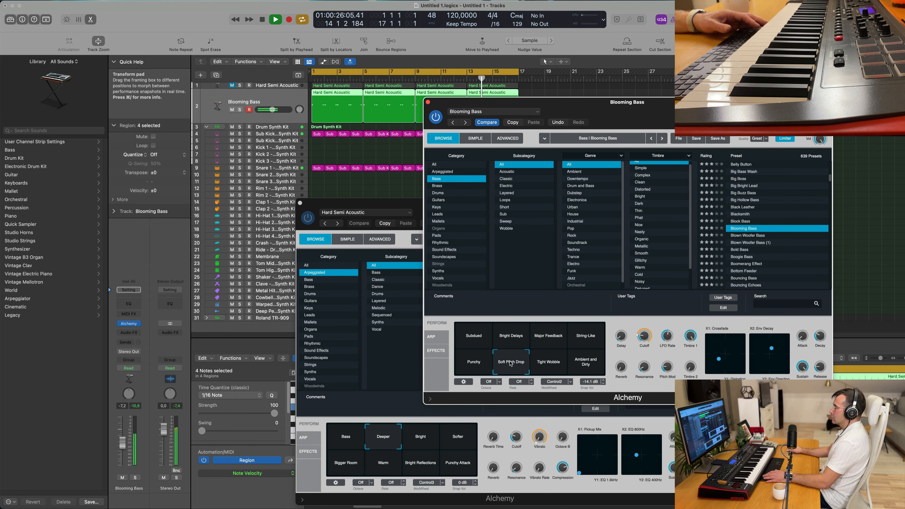
left_click(555, 366)
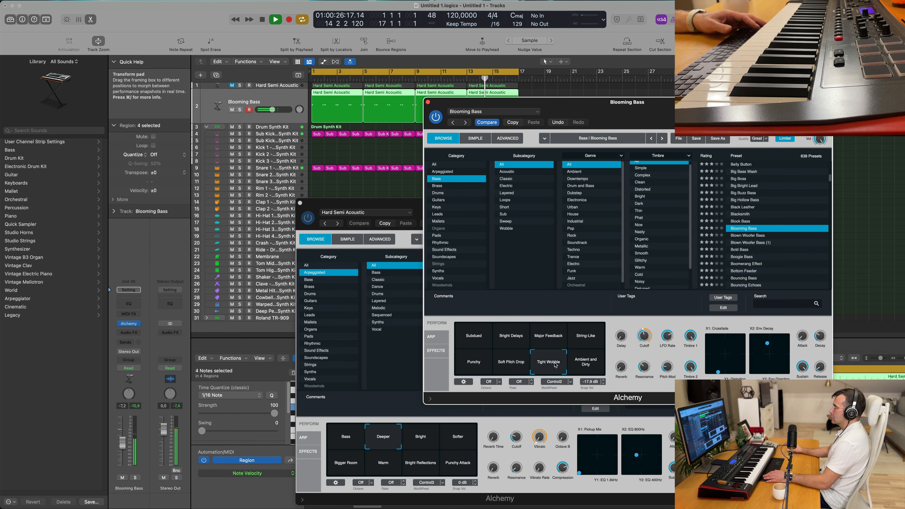
left_click(585, 363)
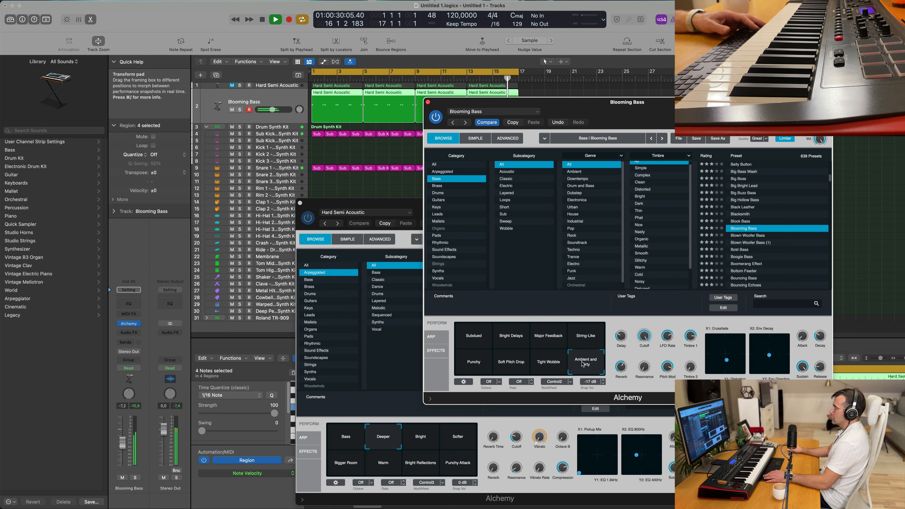
Restart playback with Blooming Bass's Bright Delays snapshot and set its Cutoff to 31.9%.
left_click(511, 335)
key("space")
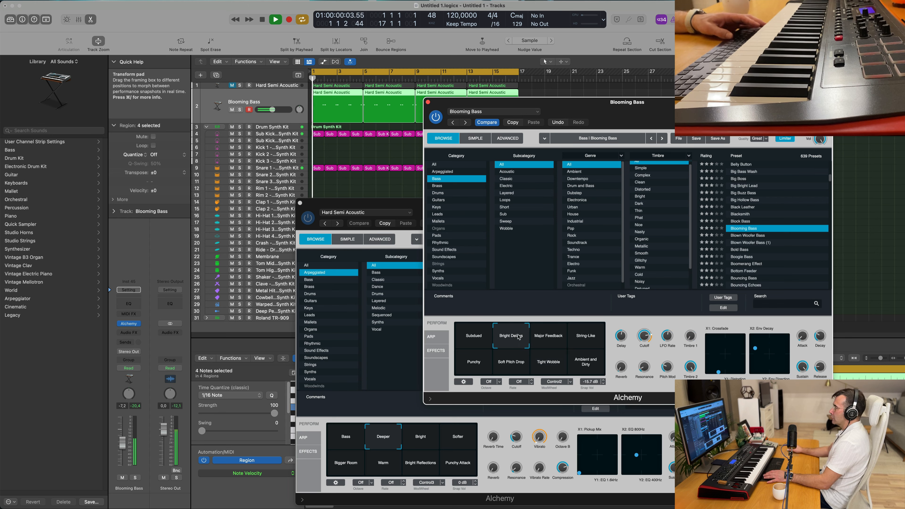
key("space")
left_click_drag(677, 106, 601, 110)
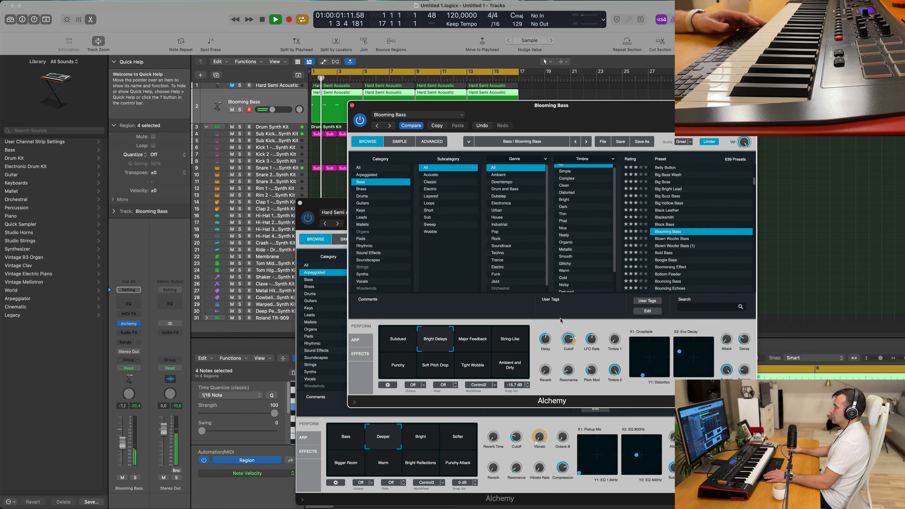
left_click_drag(570, 337, 570, 342)
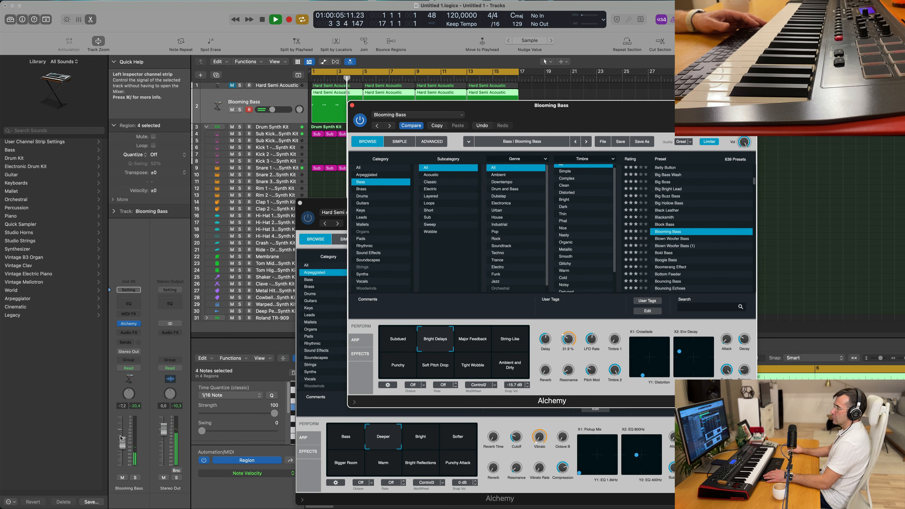
Raise the Blooming Bass track volume to 0.6 dB and audition the Major Feedback snapshot before returning to Bright Delays.
left_click_drag(272, 109, 277, 110)
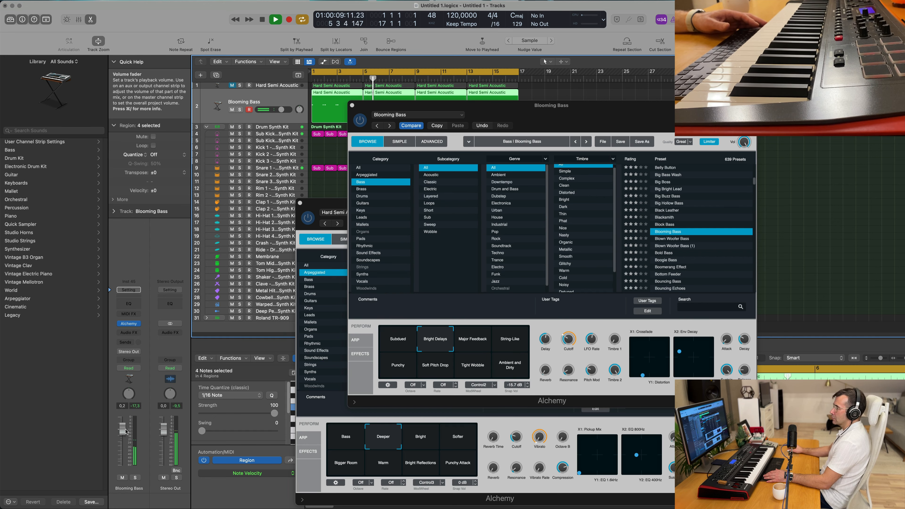
left_click_drag(124, 431, 124, 430)
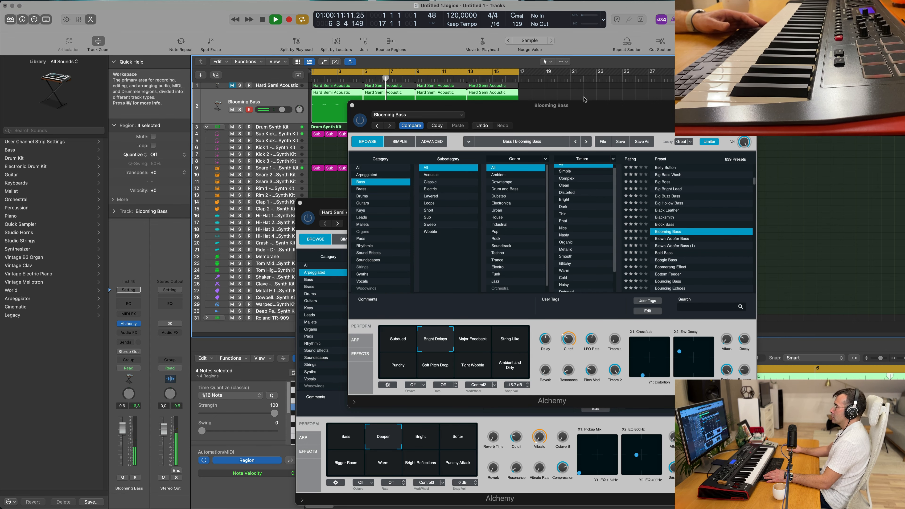
left_click_drag(577, 113, 508, 136)
left_click(406, 363)
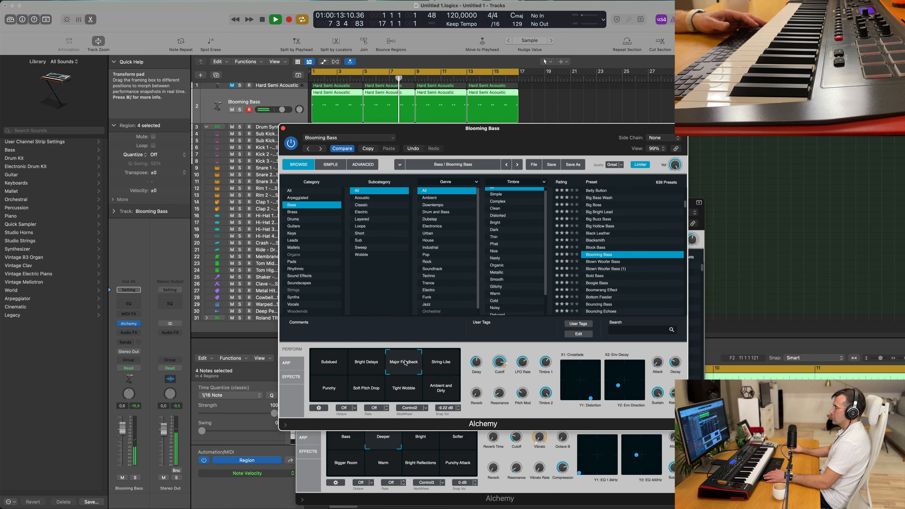
left_click(358, 372)
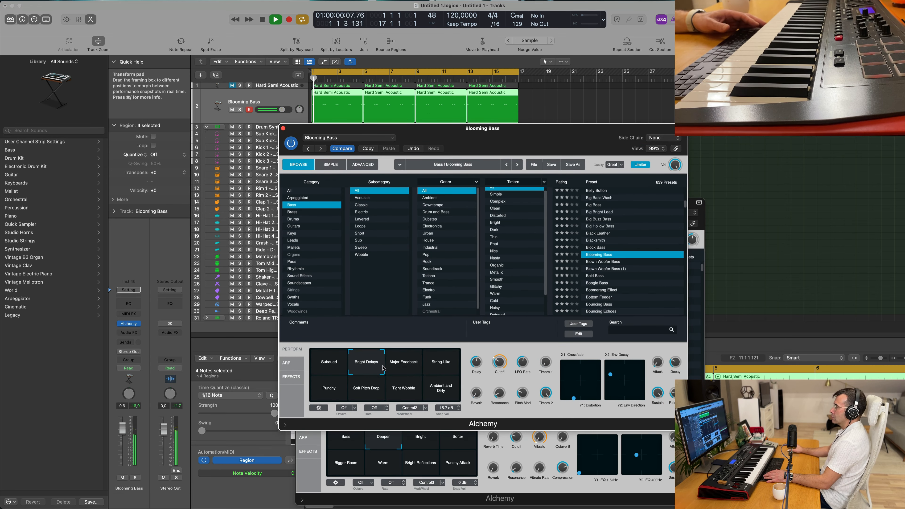
Close the Blooming Bass and Hard Semi Acoustic Alchemy windows and deselect the regions.
left_click_drag(289, 131, 347, 135)
left_click(341, 132)
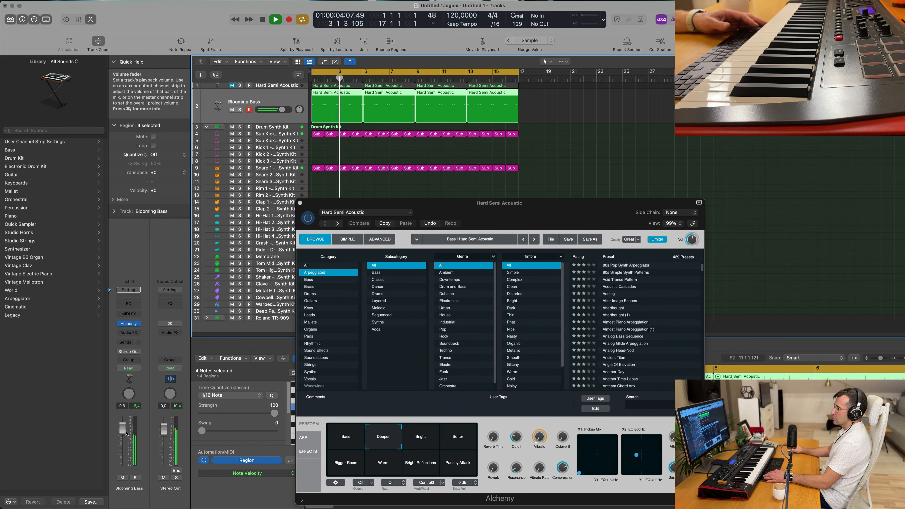
left_click_drag(441, 205, 433, 210)
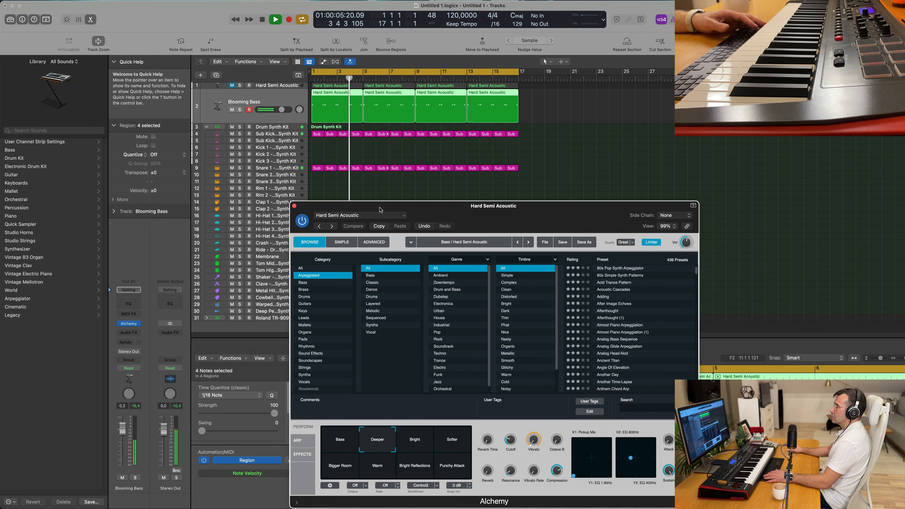
left_click(293, 209)
left_click(606, 155)
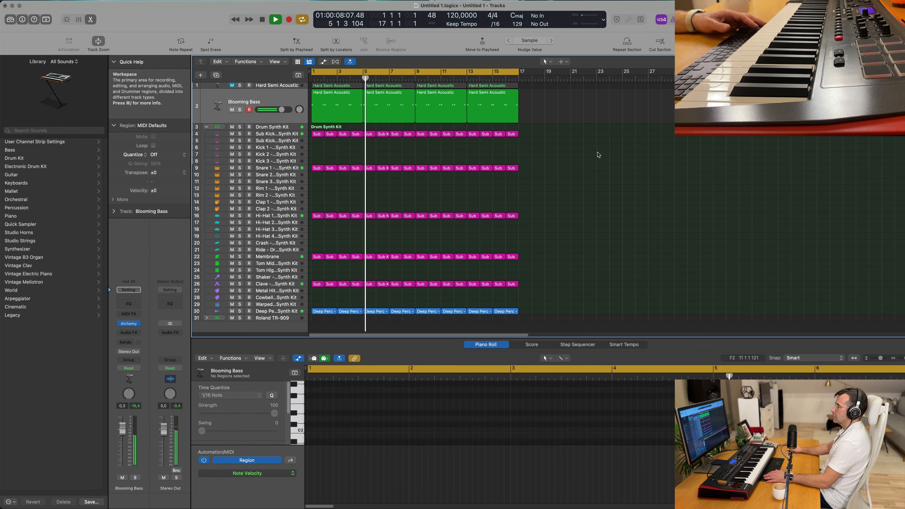
Restart playback and examine the notes of the first Blooming Bass region in the Piano Roll.
key("space")
key("space")
left_click(347, 106)
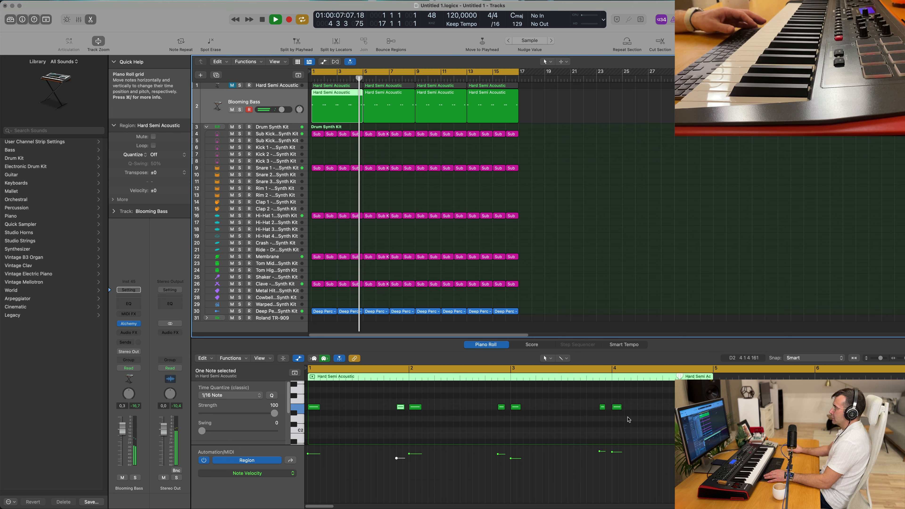
scroll(629, 418, "down", 3)
left_click(556, 112)
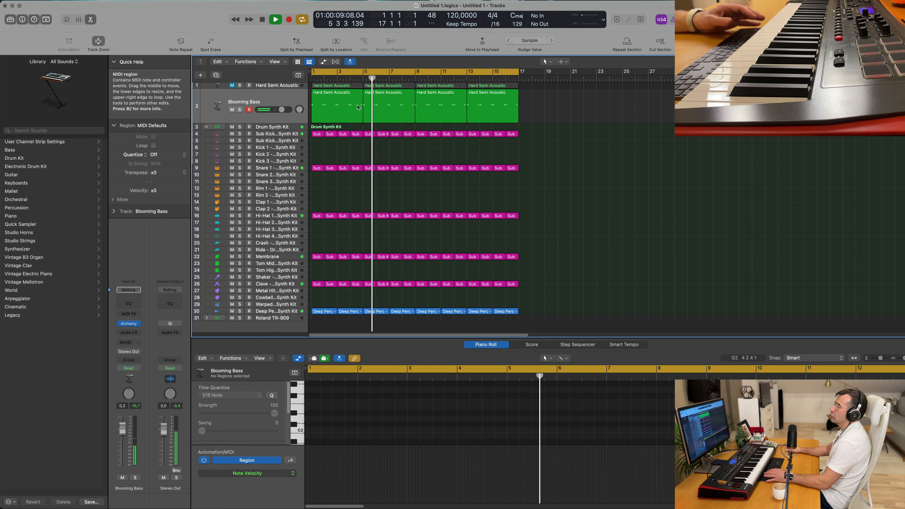
Duplicate the Blooming Bass track with its settings and open Alchemy on the new track.
left_click(274, 102)
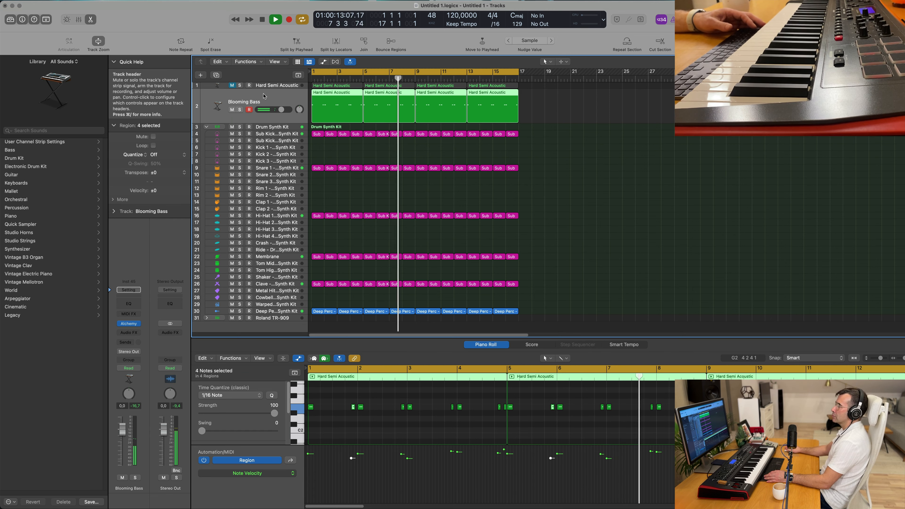
left_click(217, 75)
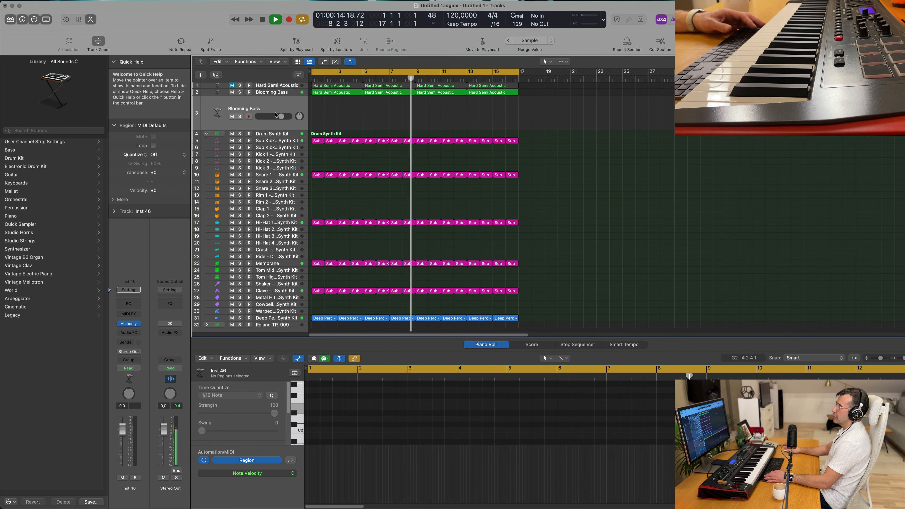
key("Return")
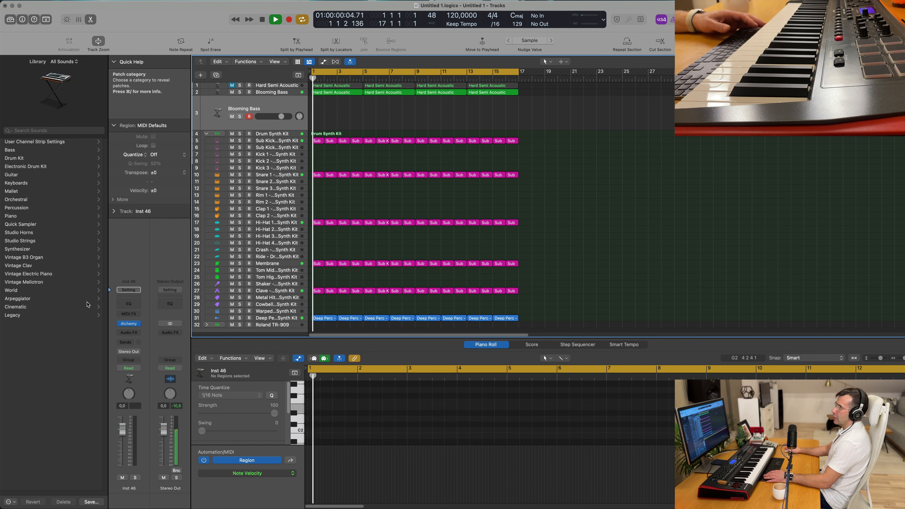
left_click(129, 323)
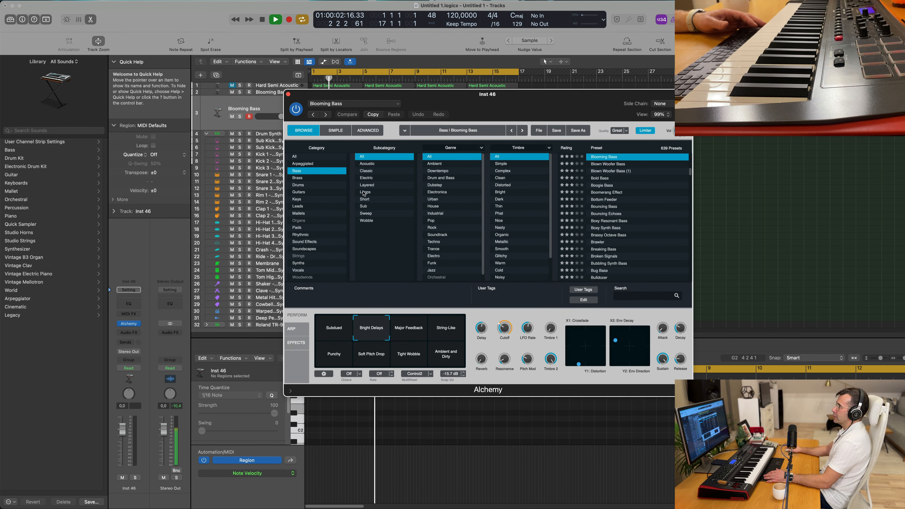
left_click_drag(519, 107, 494, 118)
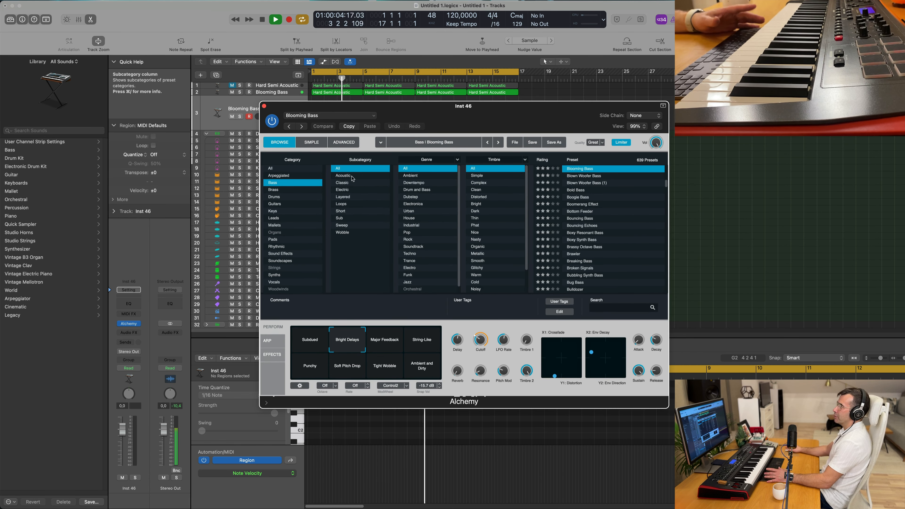
Filter the Bass presets to the Sub subcategory, and try Hard Dark Bass with the track volume lowered to -6.2 dB.
left_click(338, 218)
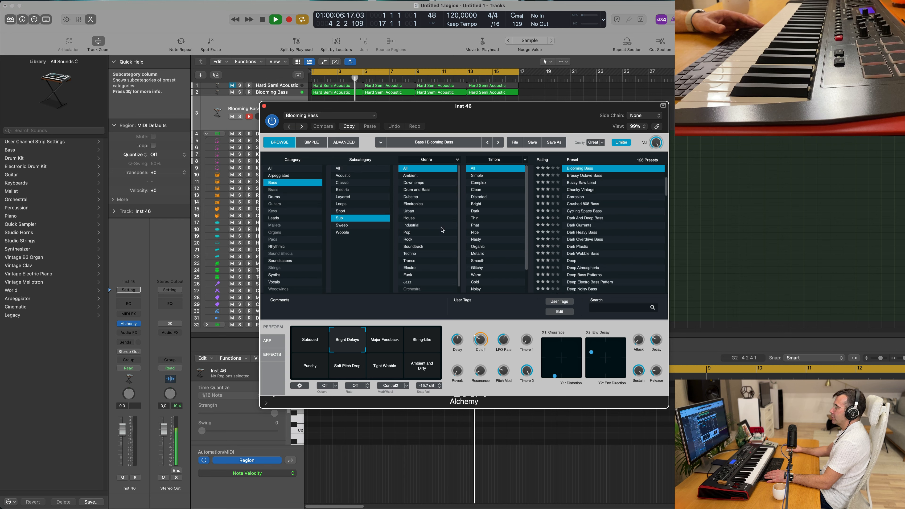
scroll(628, 233, "down", 5)
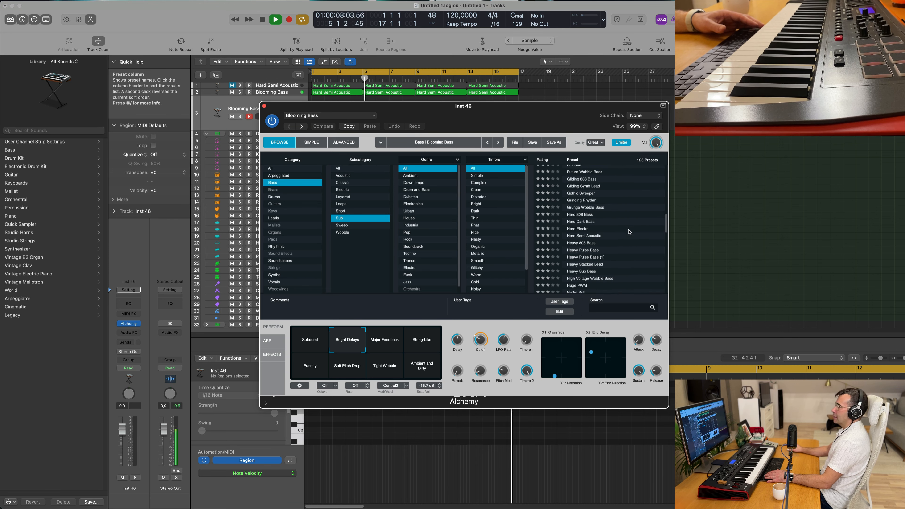
left_click(580, 221)
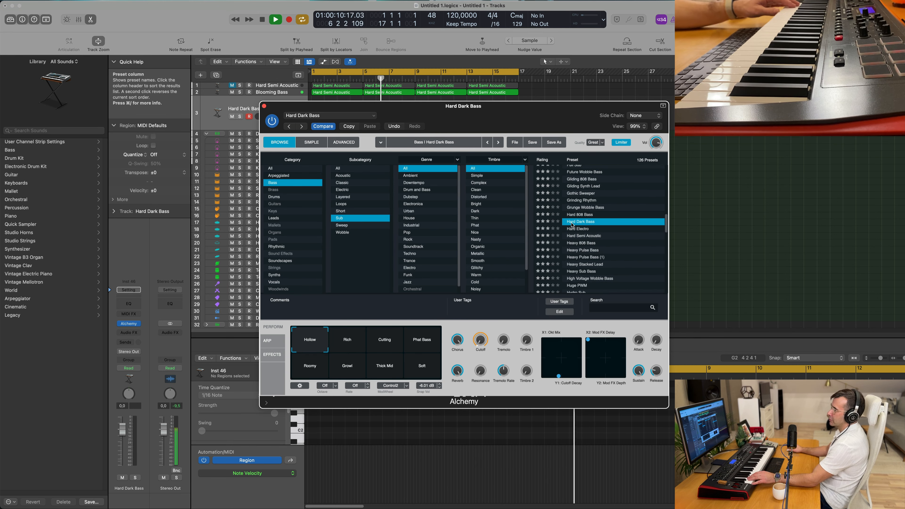
left_click_drag(427, 106, 544, 130)
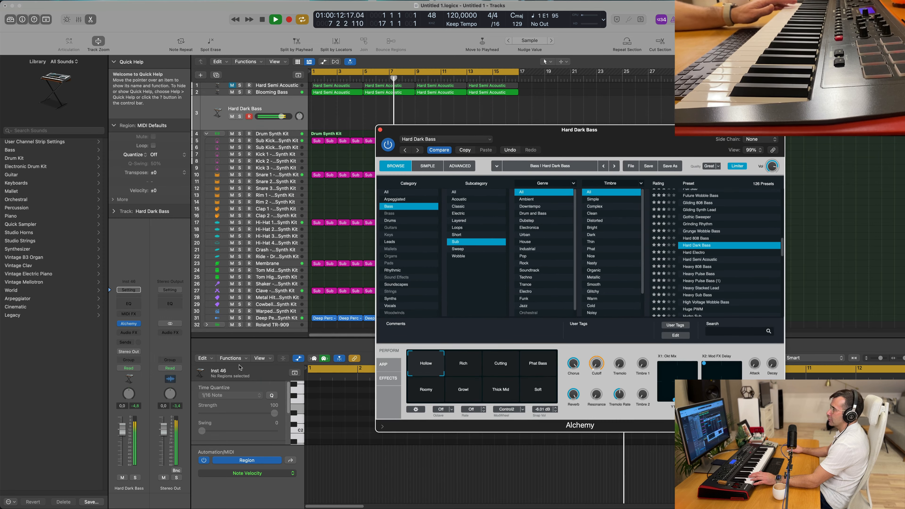
left_click(128, 429)
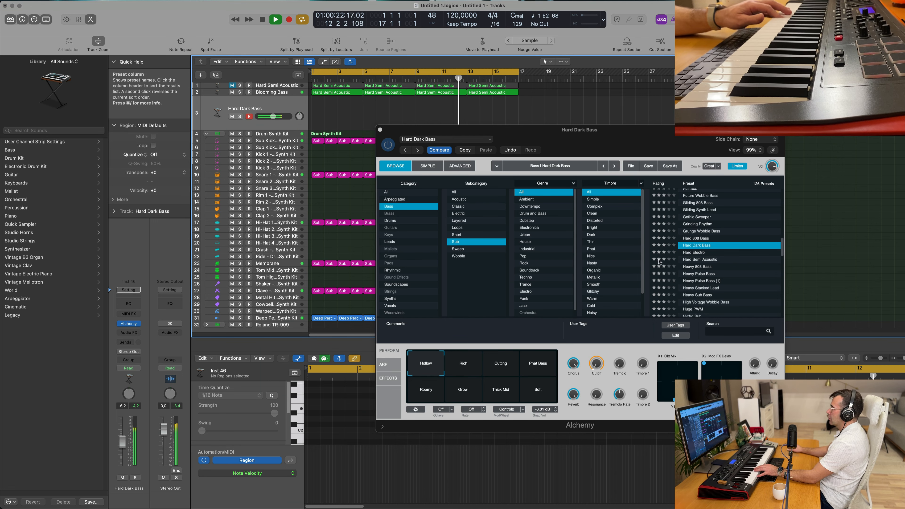
Audition Hard Dark Bass's Rich, Cutting and Phat Bass performance snapshots.
left_click(468, 371)
left_click(504, 370)
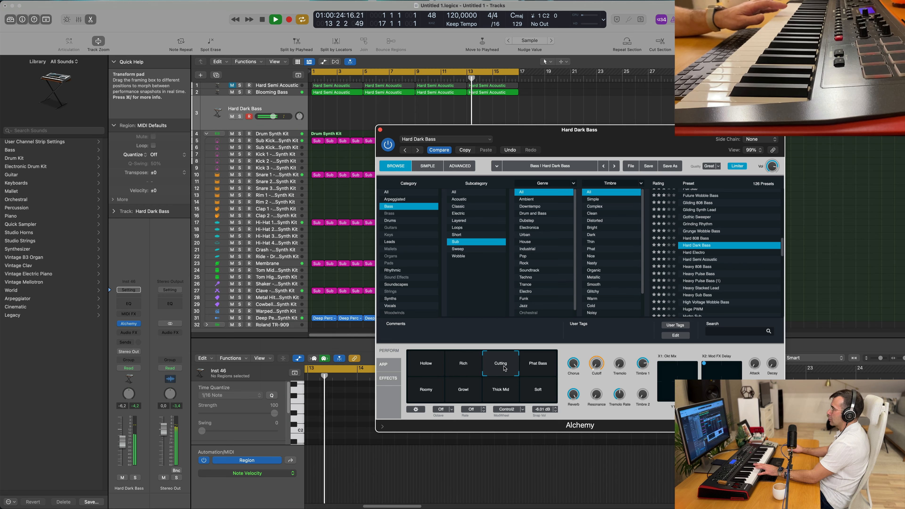
left_click(526, 368)
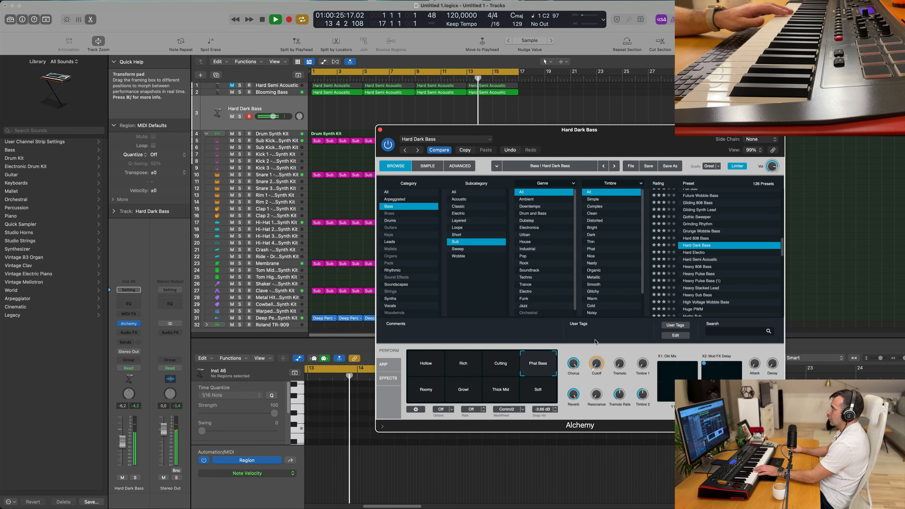
Audition the Hard Semi Acoustic, Heavy 808 Bass, both Heavy Pulse Bass and Heavy Stacked Lead presets, and load Heavy Sub Bass instead.
left_click(700, 259)
left_click(698, 267)
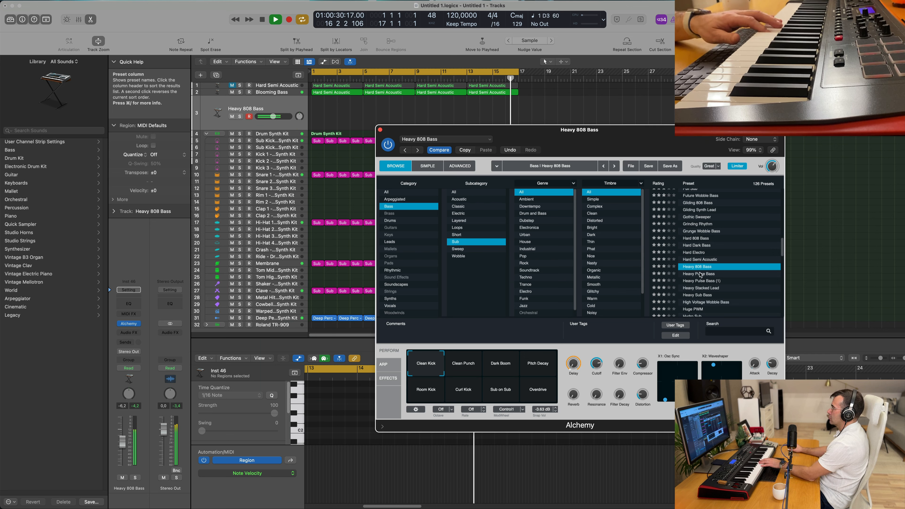
left_click(700, 274)
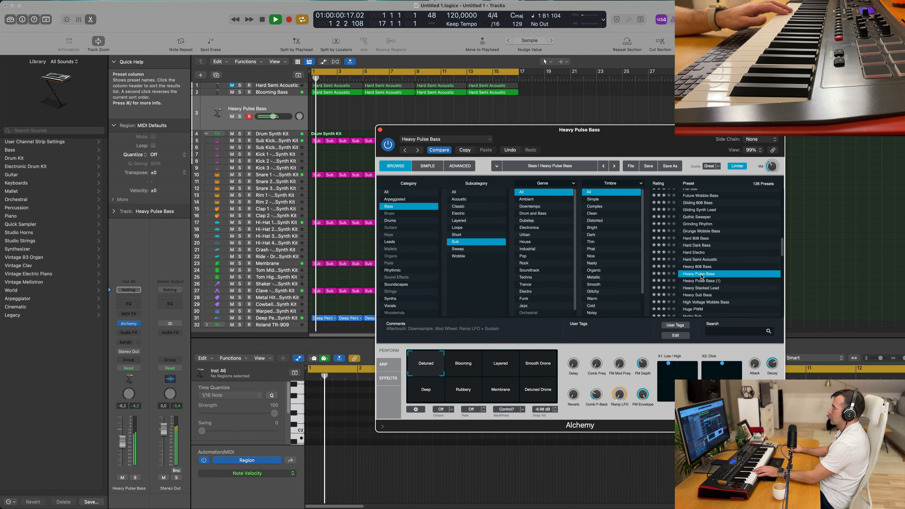
left_click(701, 282)
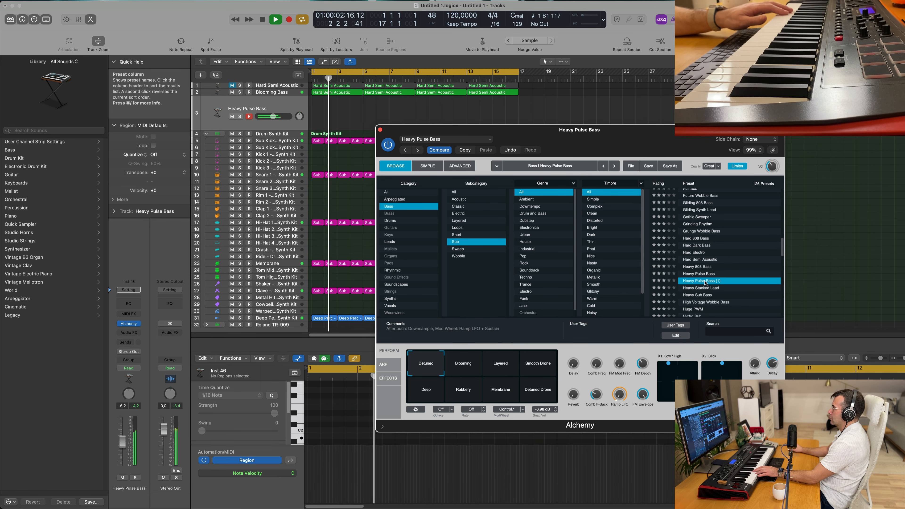
left_click(700, 288)
scroll(708, 273, "down", 3)
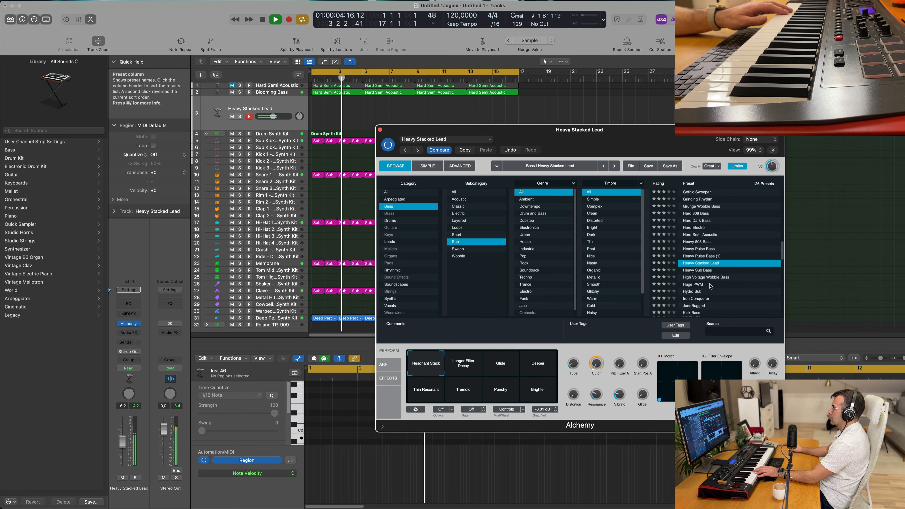
left_click(705, 261)
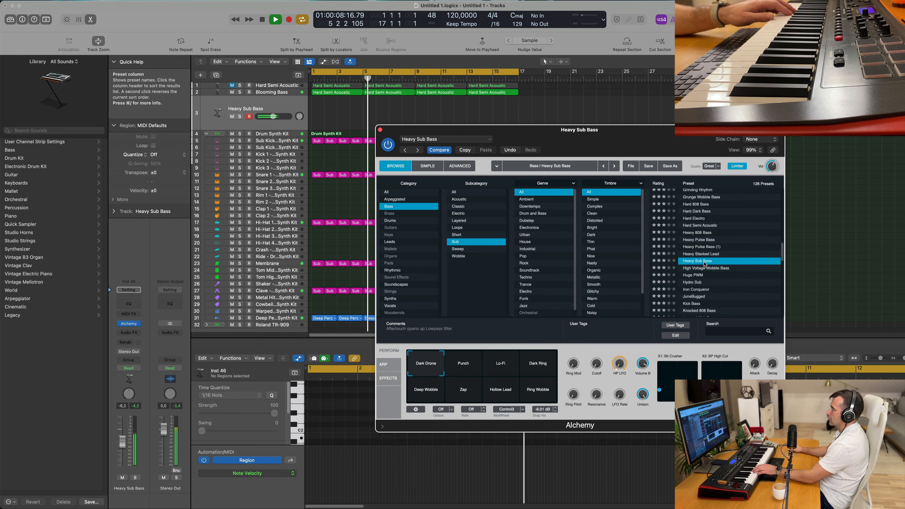
Audition Heavy Sub Bass's Lo-Fi, Dark Ring, Deep Wobble, Zap, Hollow Lead and Ring Wobble snapshots, and switch to Punch.
left_click(498, 369)
left_click(547, 367)
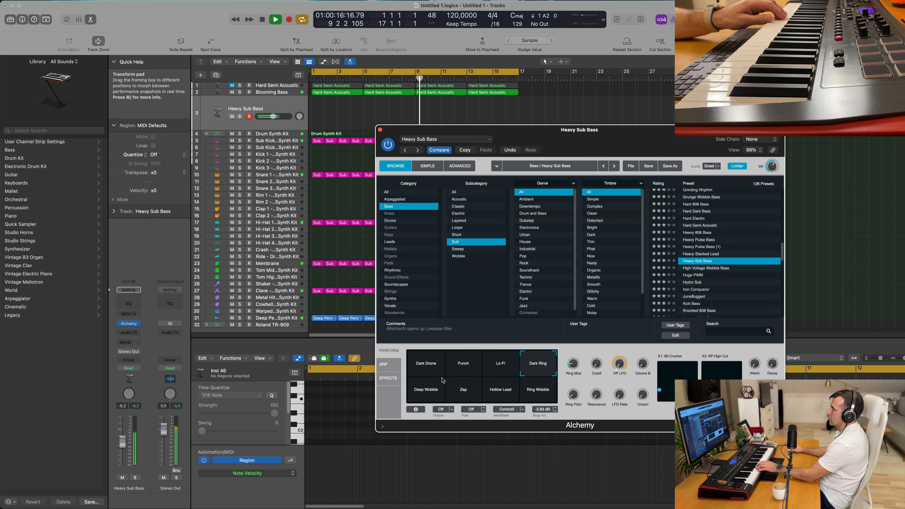
left_click(434, 392)
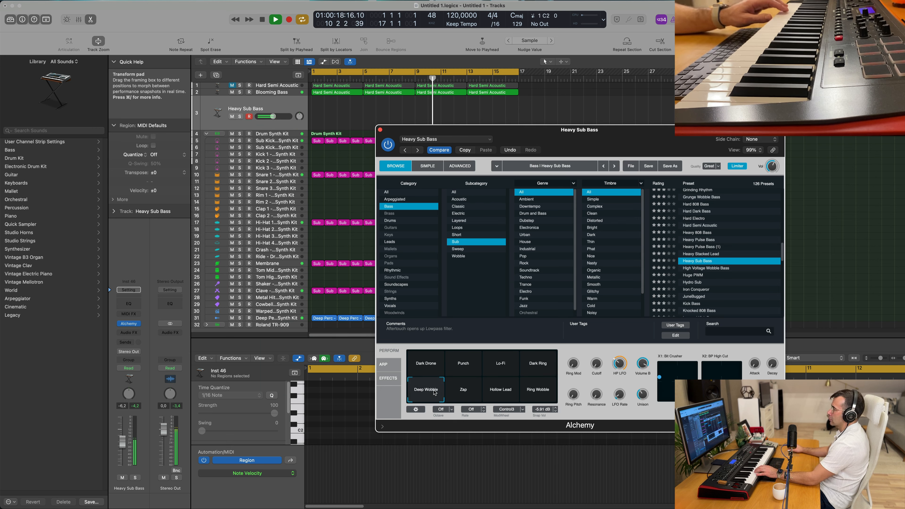
left_click(467, 391)
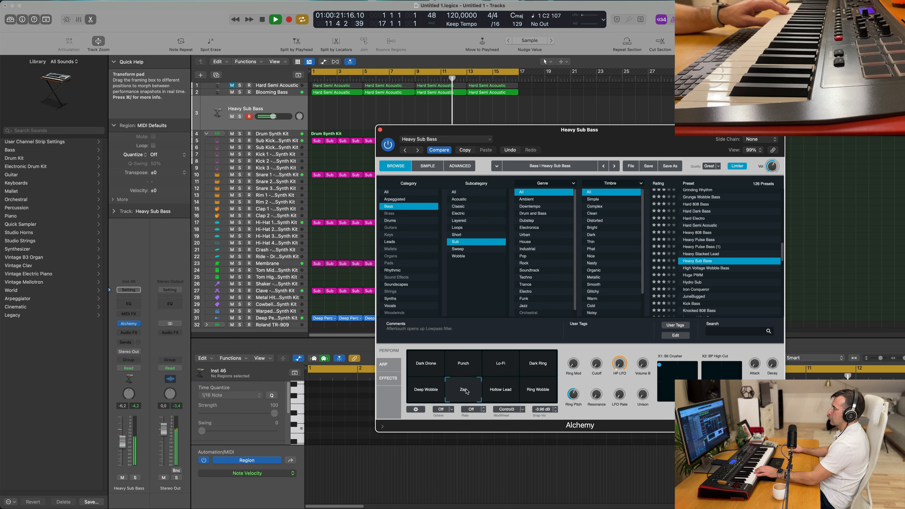
left_click(496, 389)
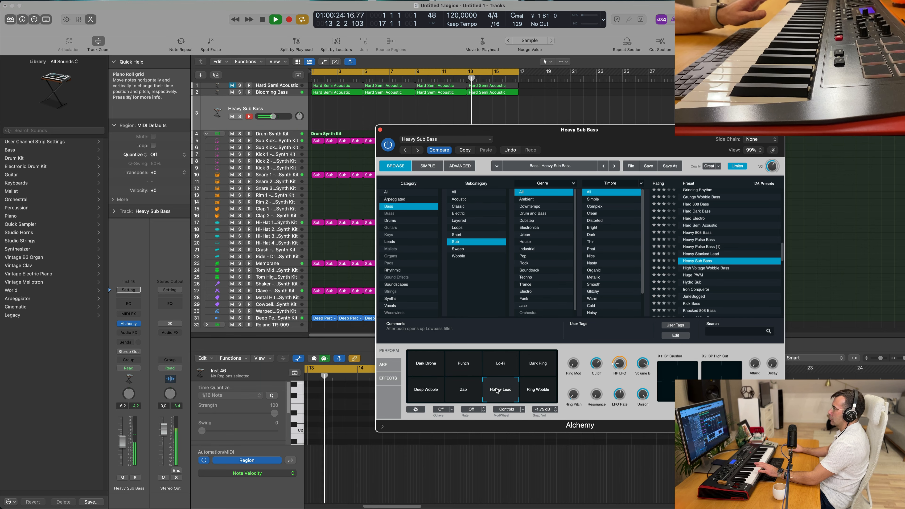
left_click(541, 390)
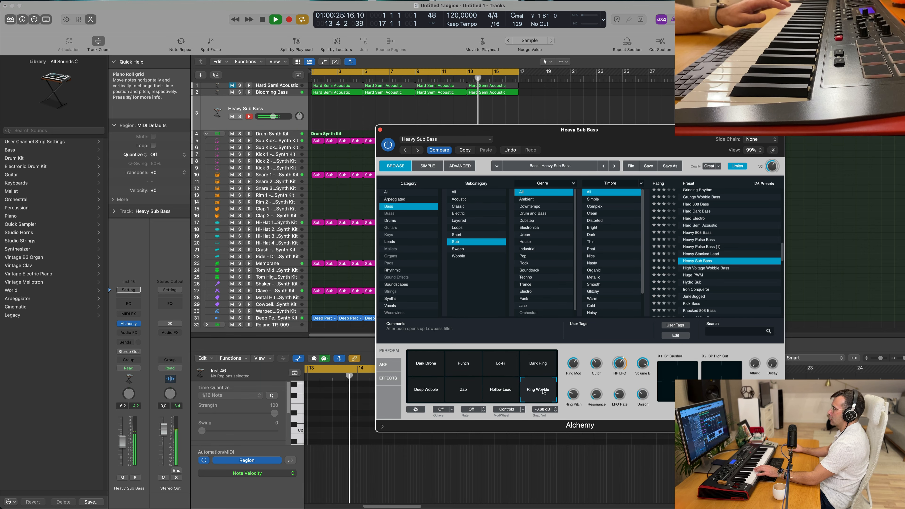
left_click(464, 372)
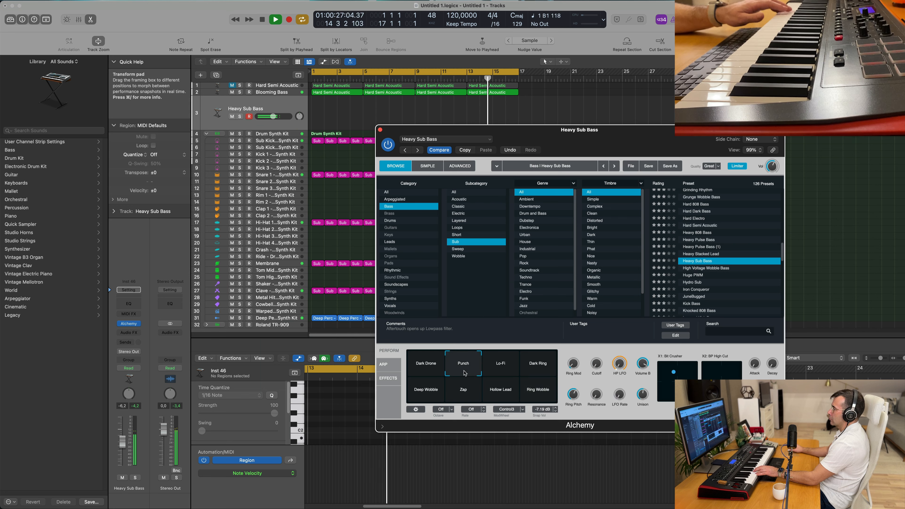
Audition Heavy Sub Bass's Dark Drone and Punch snapshots, and switch to Dark Ring.
left_click(441, 370)
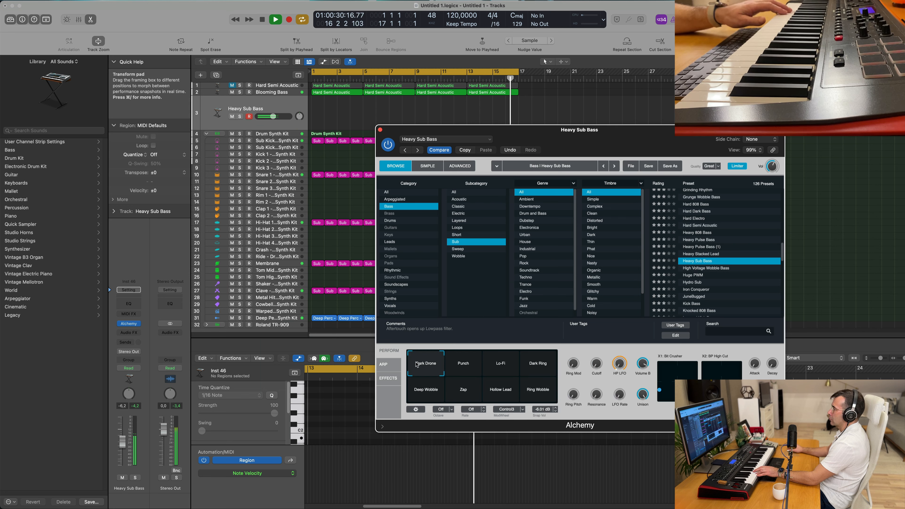
left_click(455, 364)
left_click_drag(475, 363, 541, 363)
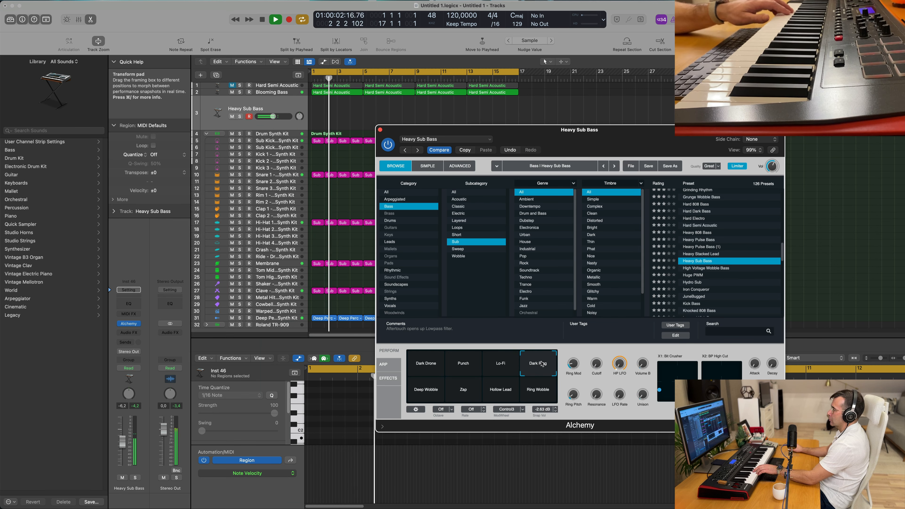
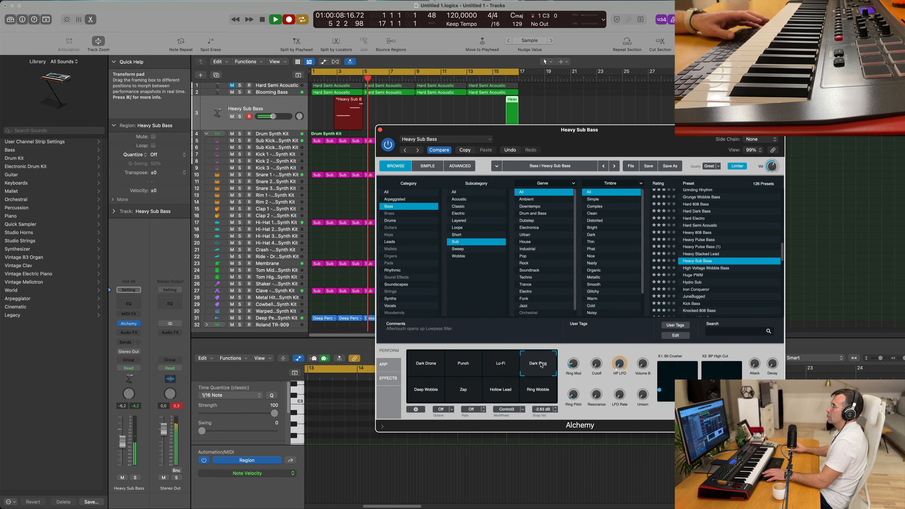
Stop recording the Heavy Sub Bass part and extend the start of the recorded region back to bar 1.
key("space")
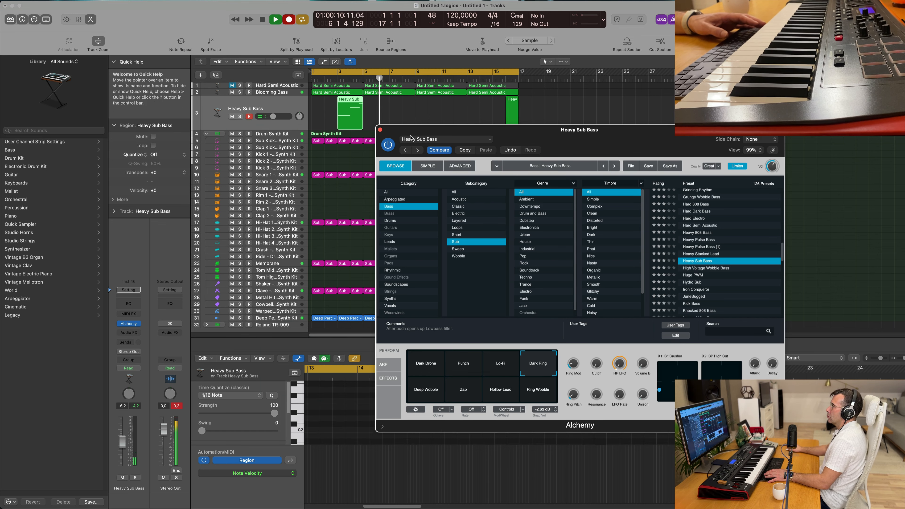
left_click_drag(428, 131, 471, 157)
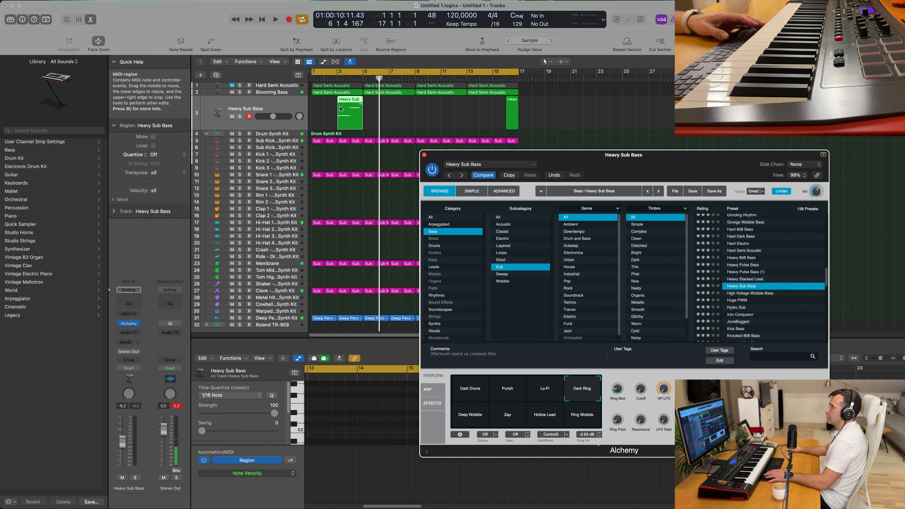
left_click(338, 123)
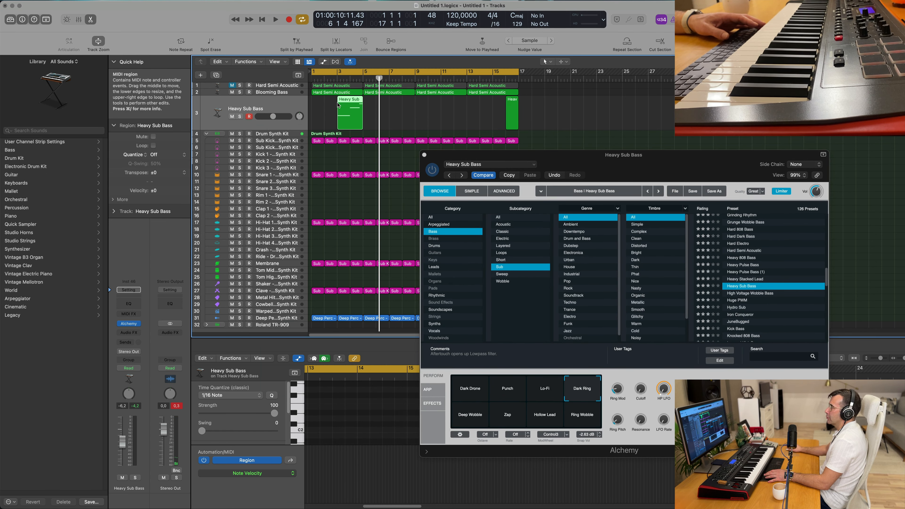
left_click_drag(338, 119, 307, 121)
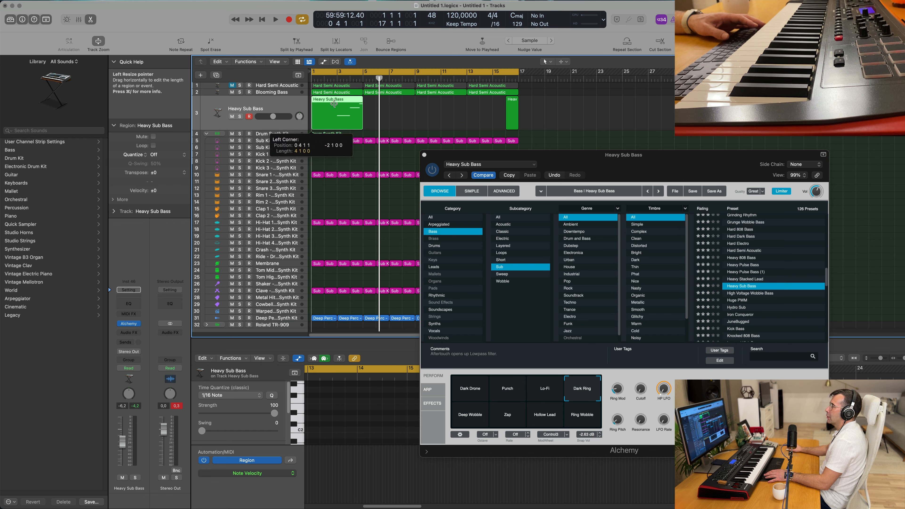
In the Piano Roll, add a low two-bar note at bar 1 of the Heavy Sub Bass region and quantize all notes to 1/16 Note.
key("e")
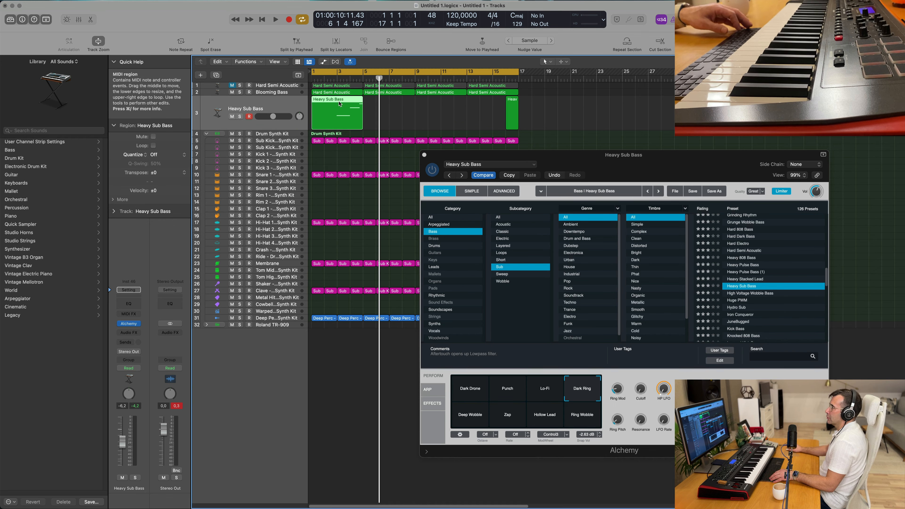
key("e")
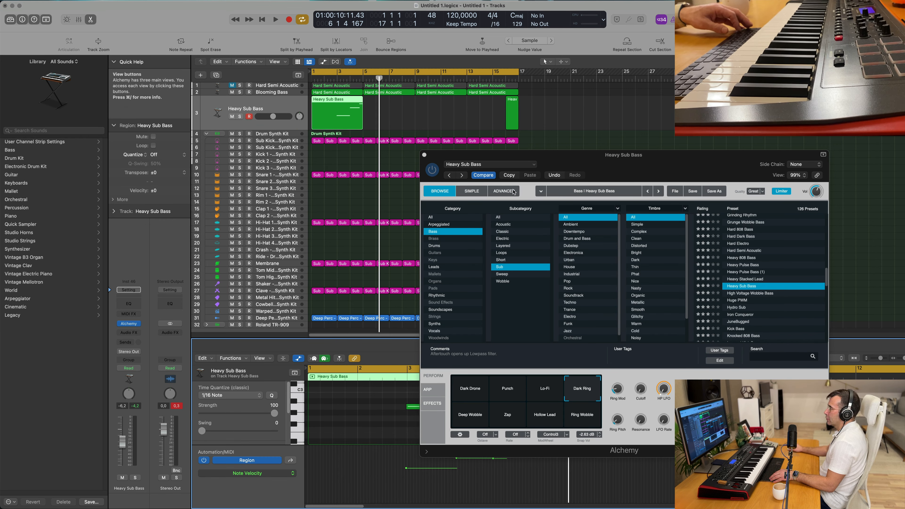
left_click_drag(553, 160, 841, 166)
left_click_drag(429, 410, 406, 434)
key("super+a")
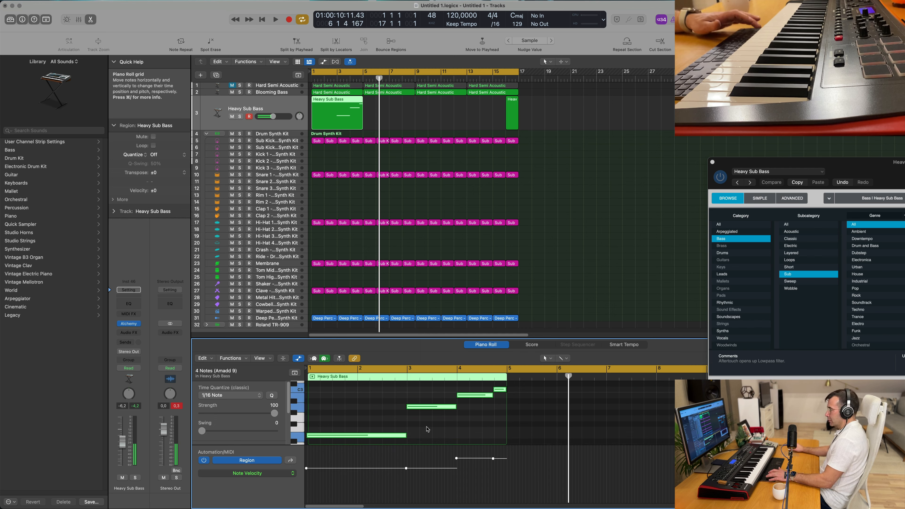
key("q")
Play back the quantized part and lower the Heavy Sub Bass track's volume to -12.0 dB.
key("space")
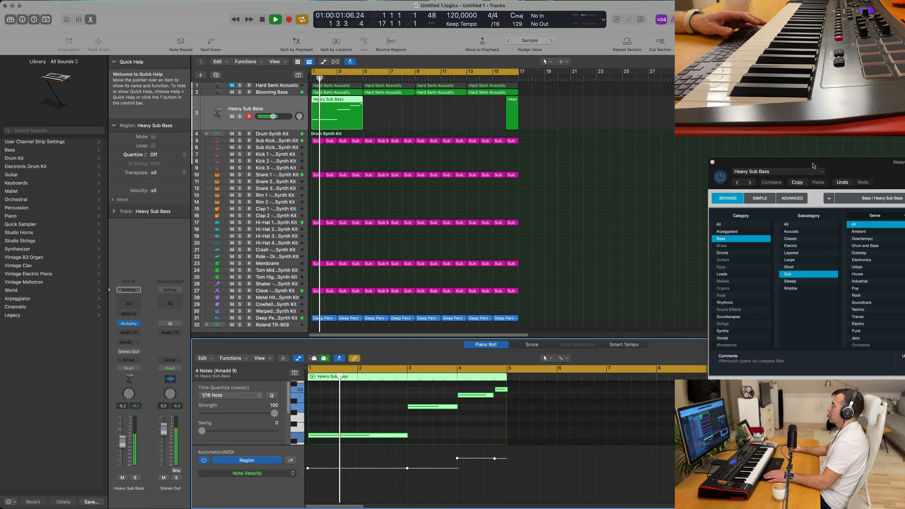
left_click_drag(811, 163, 468, 188)
key("space")
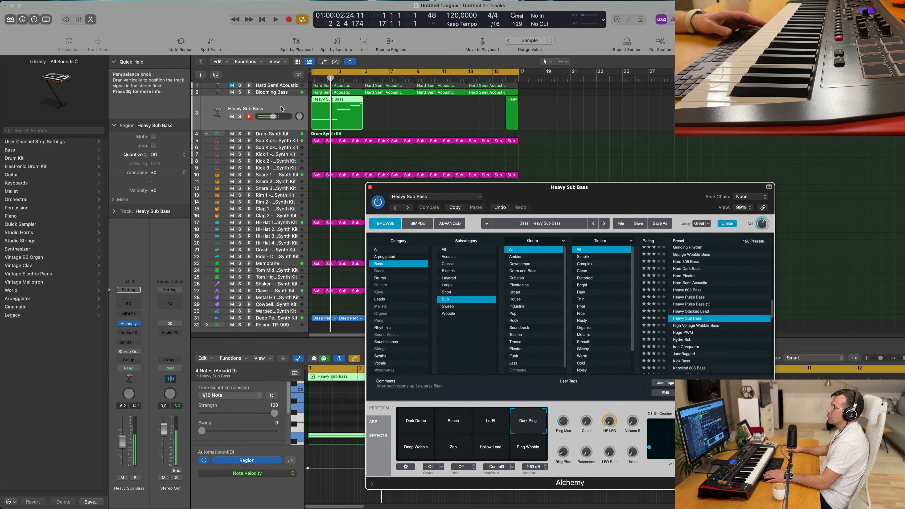
key("space")
key("space")
left_click(279, 108)
left_click_drag(272, 116, 270, 116)
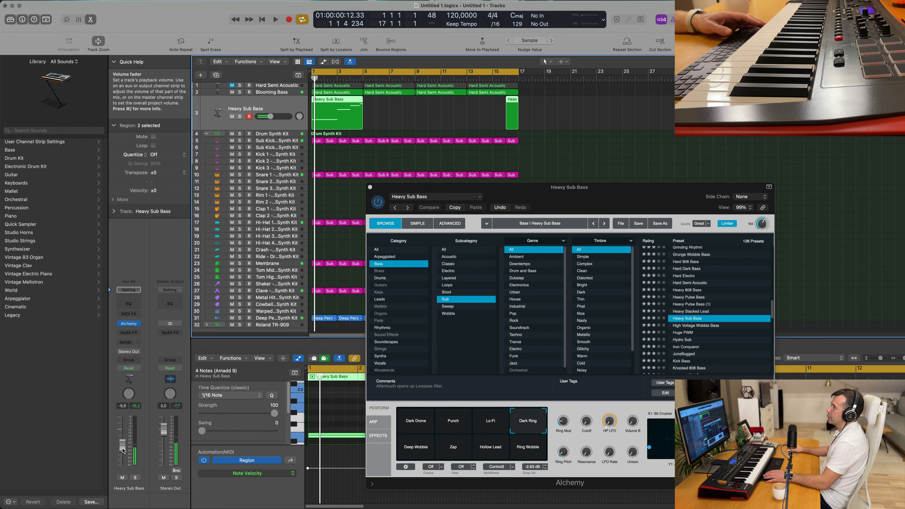
key("space")
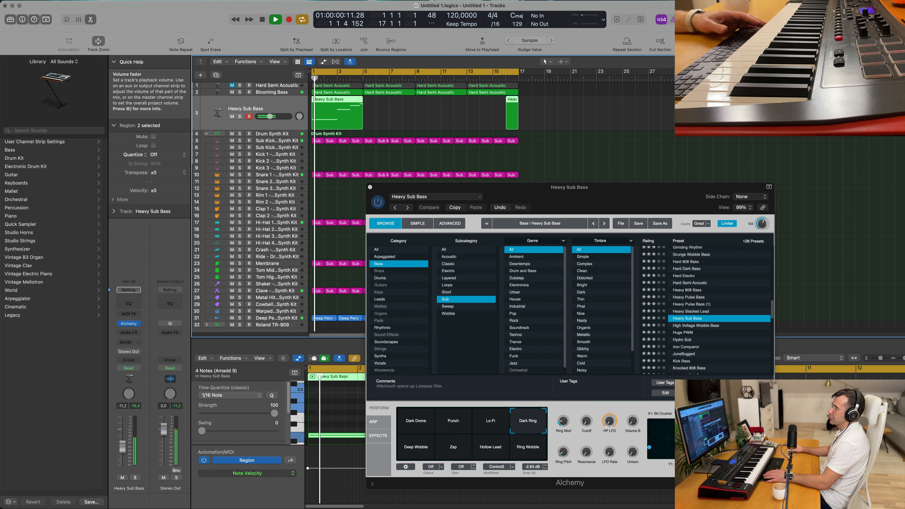
left_click_drag(123, 450, 123, 453)
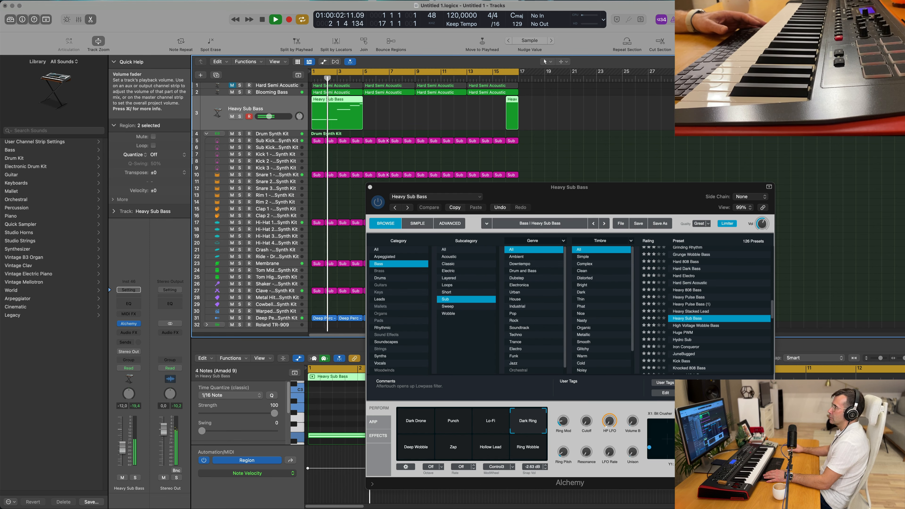
Delete the stray Heavy Sub Bass region at bar 16.
left_click_drag(620, 200, 733, 185)
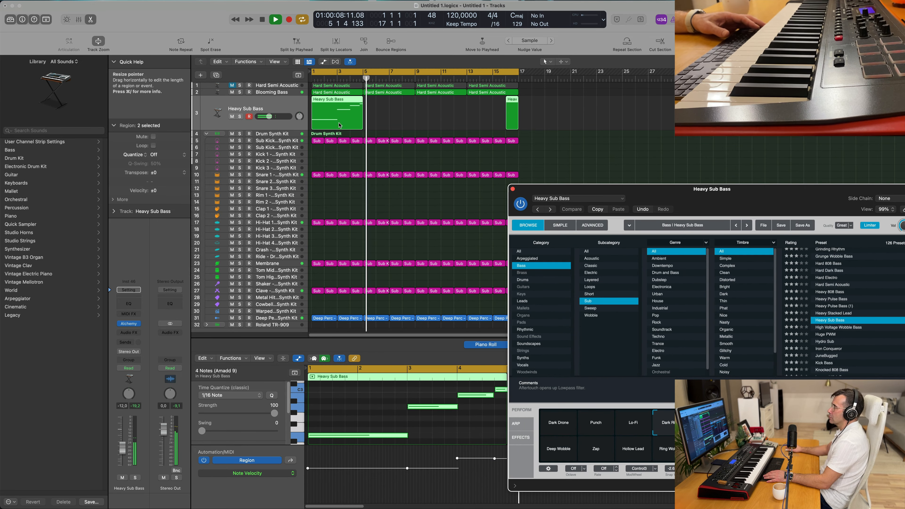
key("Return")
left_click(422, 121)
left_click(350, 116)
left_click_drag(578, 106, 509, 117)
key("Delete")
Repeat the four-bar Heavy Sub Bass region three times to fill the cycle up to bar 17.
key("Return")
left_click(335, 117)
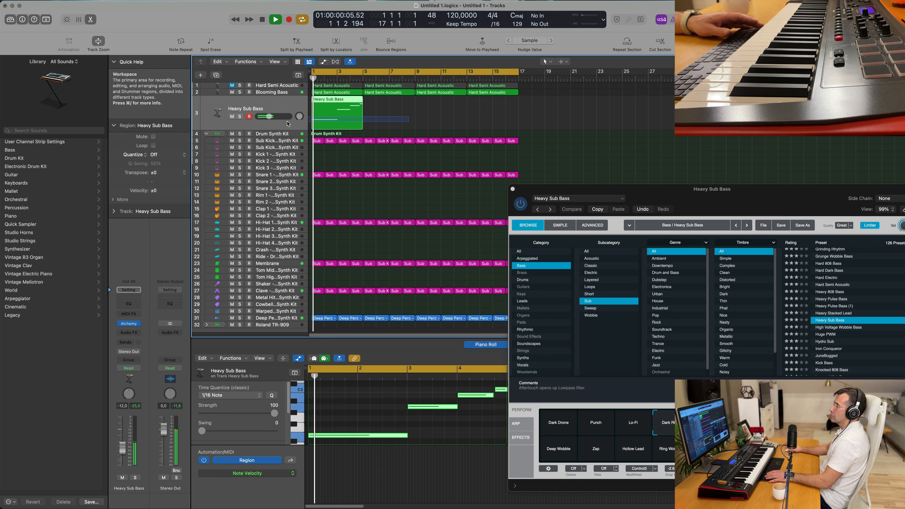
key("super+r")
key("super+r")
key("super+r")
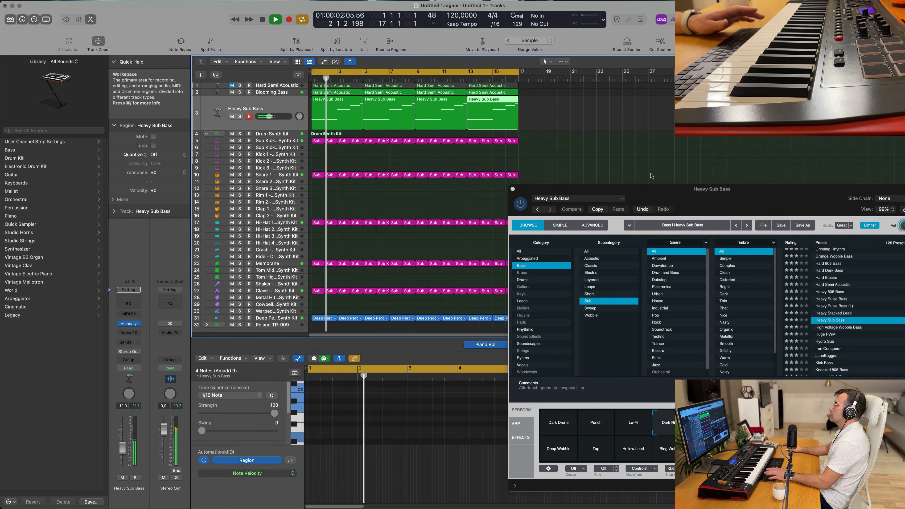
Try Heavy Sub Bass's Dark Drone snapshot and raise the track volume to -7.6 dB.
left_click_drag(676, 189, 465, 155)
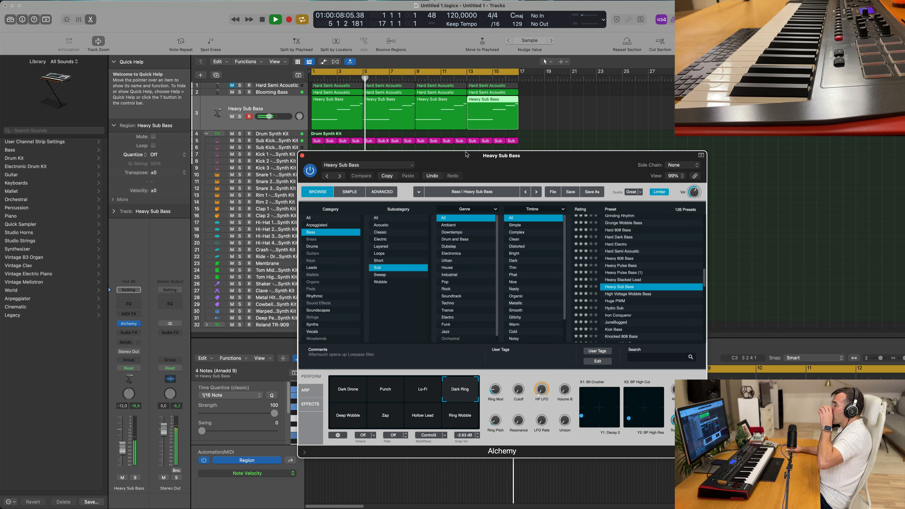
left_click(356, 395)
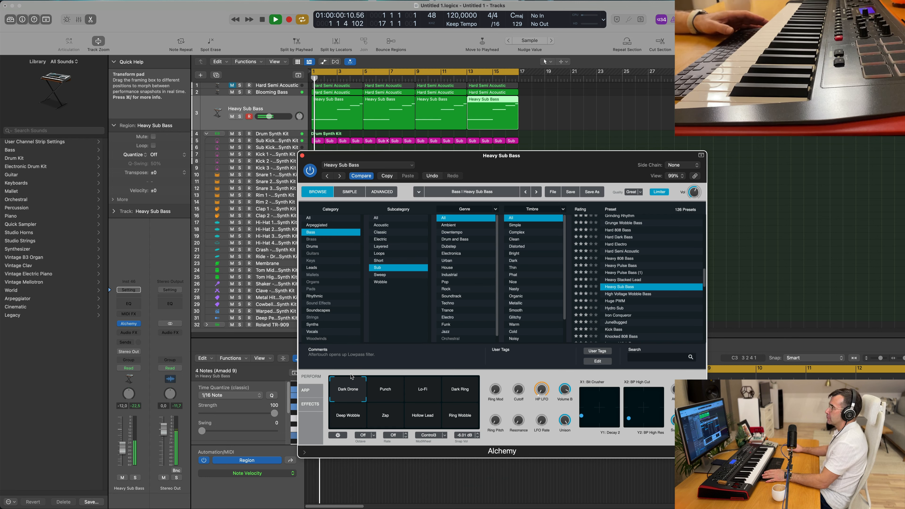
left_click(122, 443)
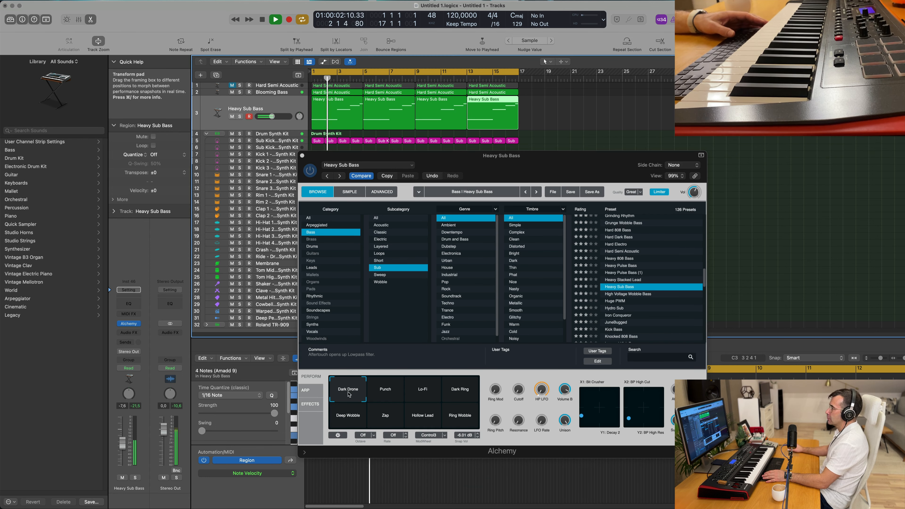
Audition Heavy Sub Bass's Punch, Lo-Fi, Dark Ring, Hollow Lead and Zap snapshots against the looped arrangement.
left_click(385, 389)
key("space")
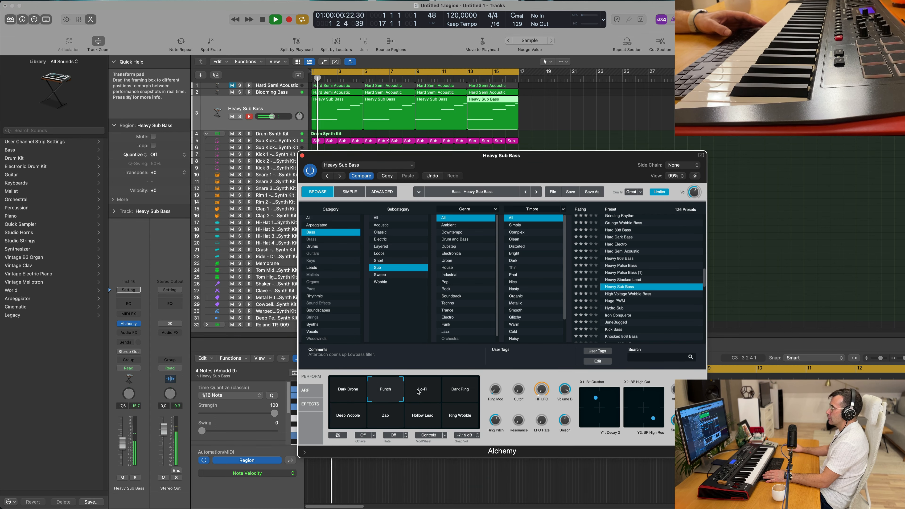
left_click(419, 391)
left_click(457, 391)
key("Return")
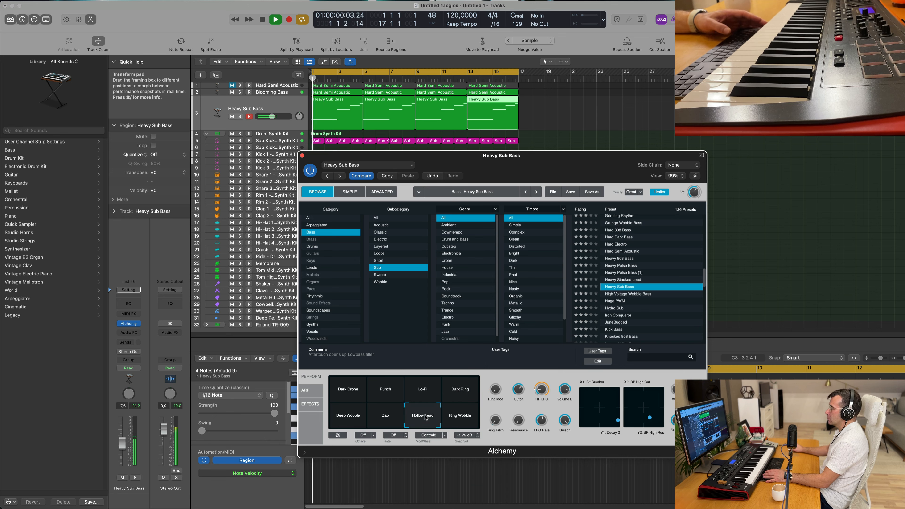
left_click(388, 419)
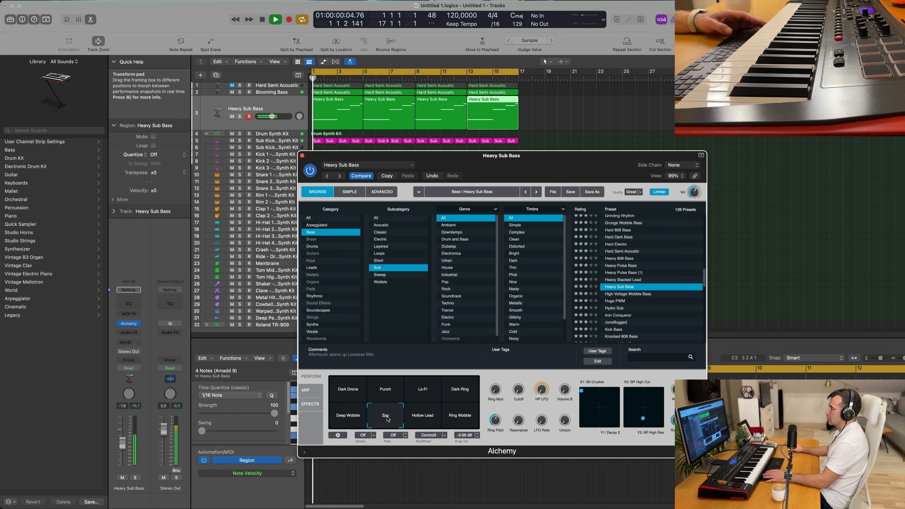
Audition the Deep Wobble and Dark Drone snapshots of Heavy Sub Bass, morphing from Dark Drone towards Punch.
left_click(345, 420)
left_click(345, 394)
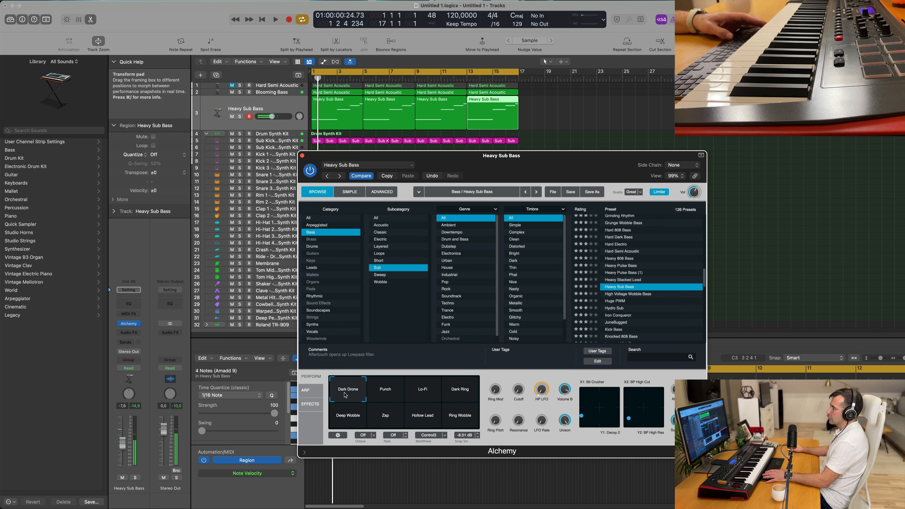
key("space")
left_click_drag(344, 394, 359, 397)
key("space")
key("space")
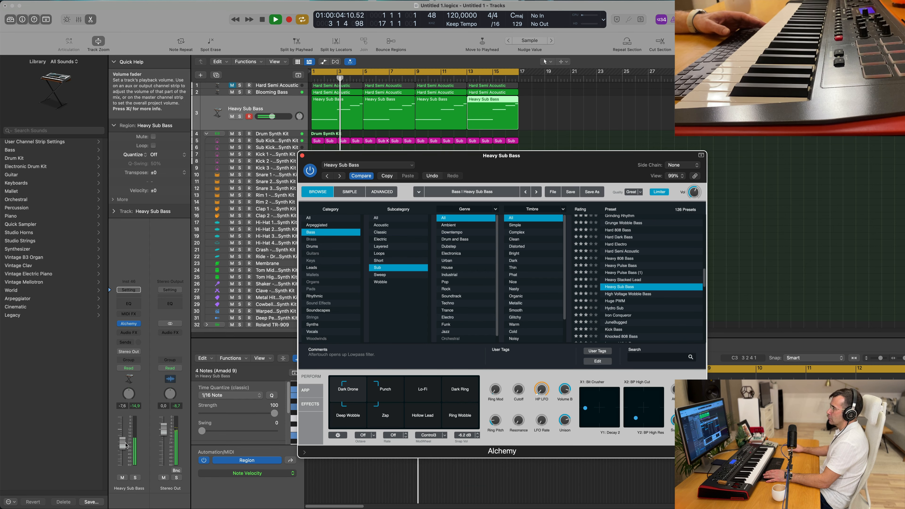
Compare morph positions around Dark Drone during playback and set the transform pad fully on Dark Drone.
left_click_drag(345, 403, 333, 404)
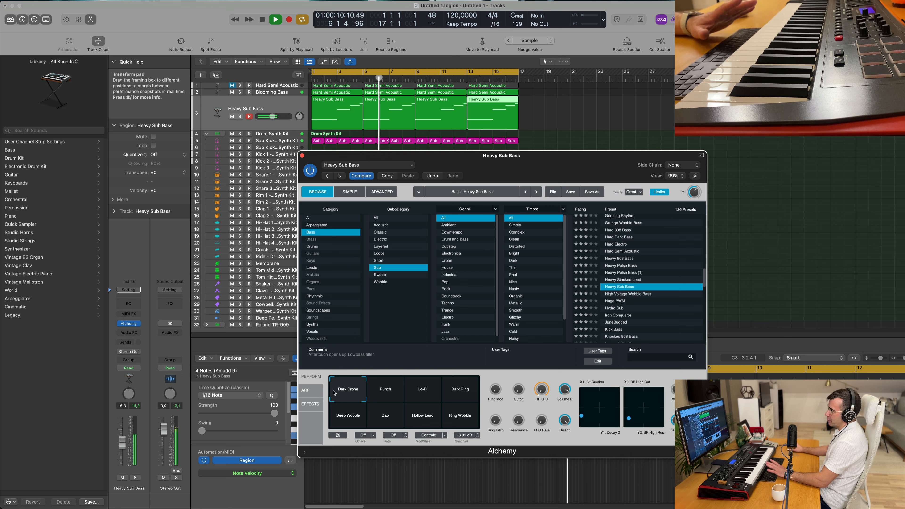
left_click_drag(355, 388, 355, 391)
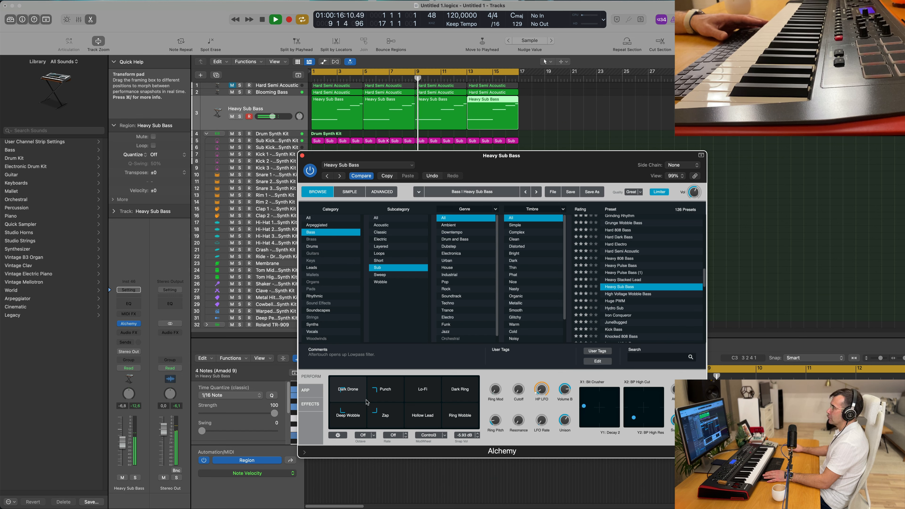
left_click_drag(366, 400, 366, 399)
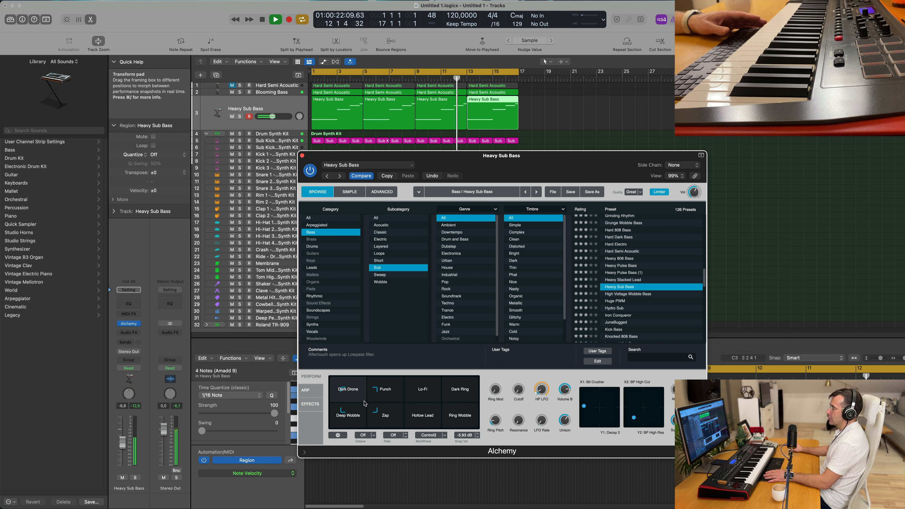
left_click_drag(365, 403, 365, 400)
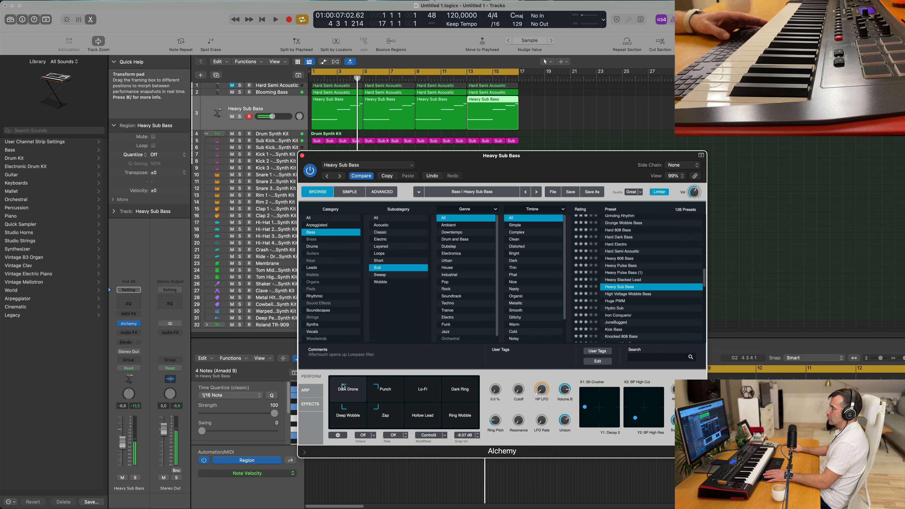
left_click_drag(360, 396, 313, 378)
key("Return")
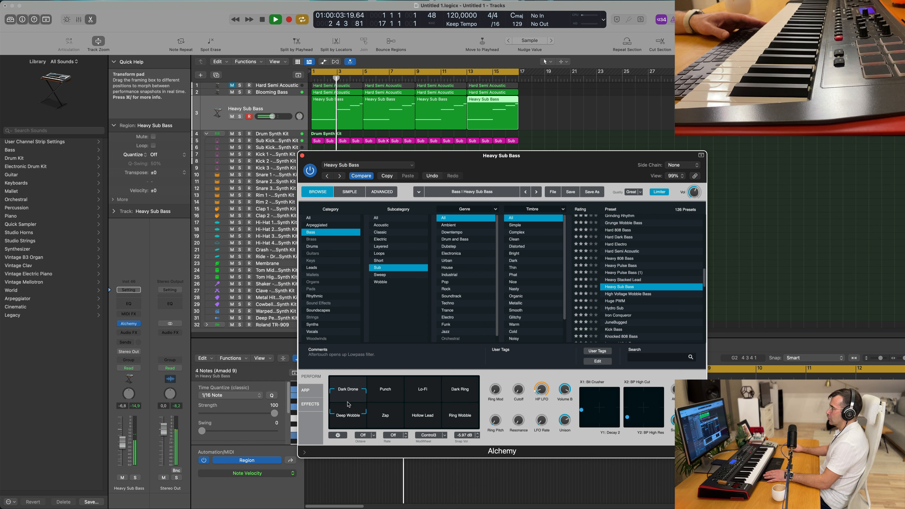
key("Return")
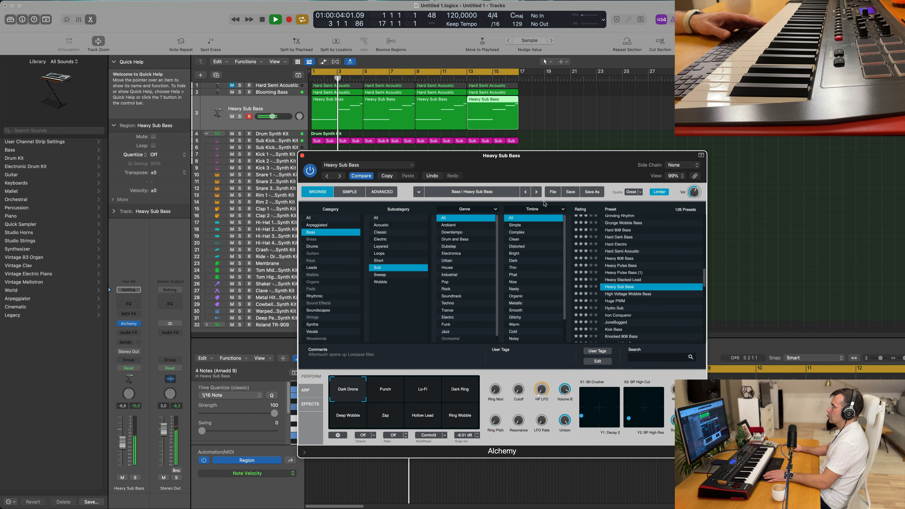
Duplicate the Heavy Sub Bass track, mute the original and copy its four regions to the duplicate.
left_click_drag(553, 162, 625, 172)
key("Return")
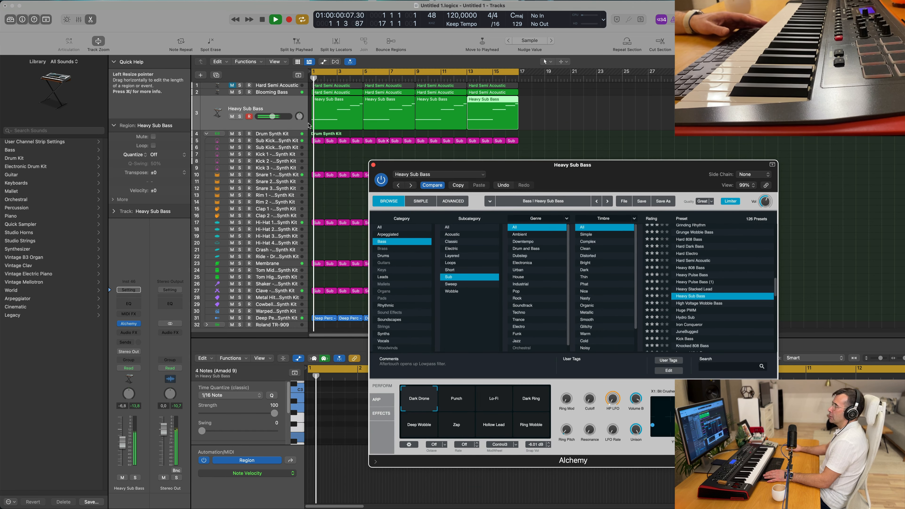
left_click(280, 107)
key("super+d")
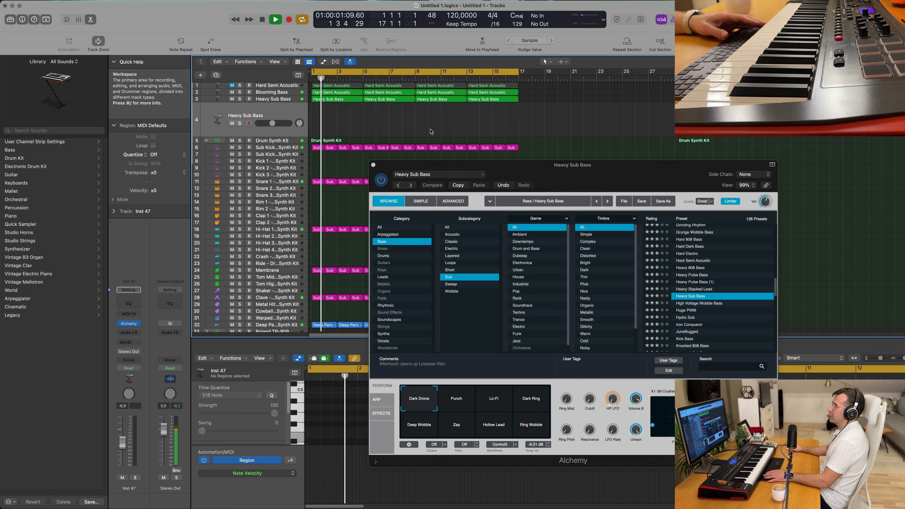
key("space")
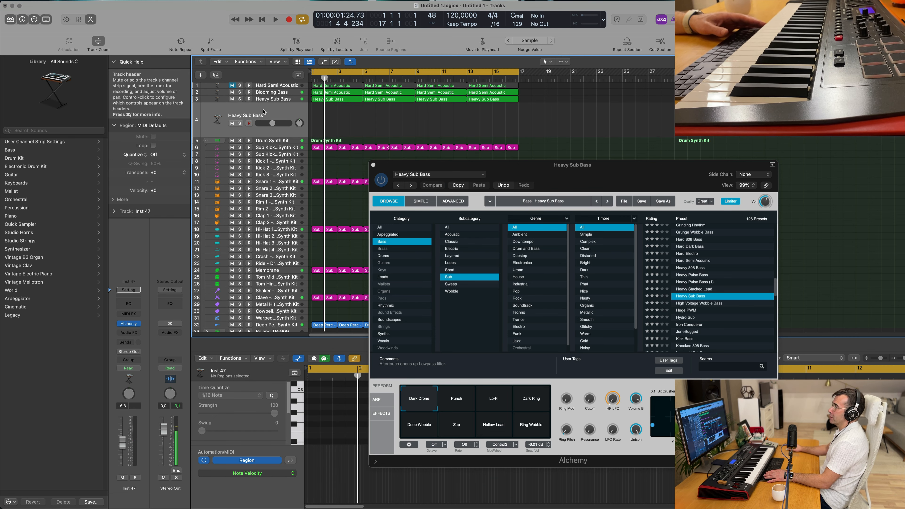
left_click(231, 99)
left_click_drag(531, 105, 337, 119)
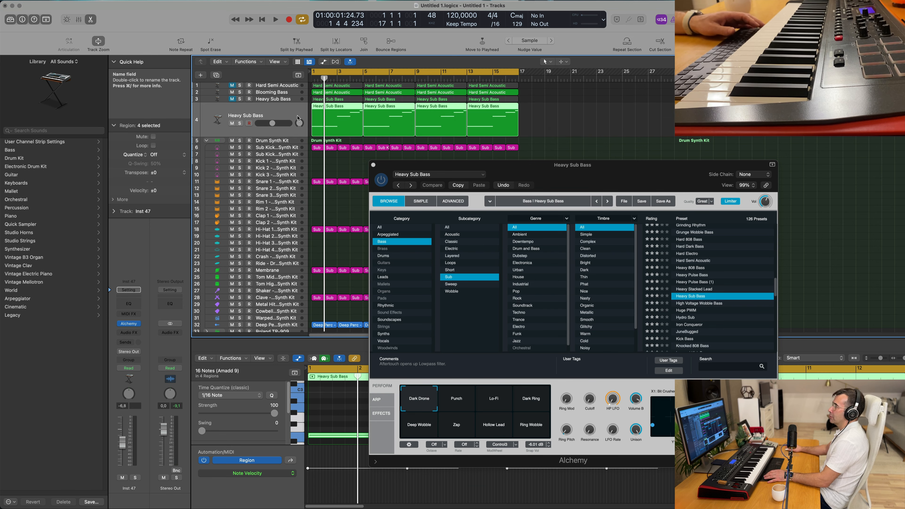
Open the Alchemy instrument on the duplicated bass track and start playback.
left_click(129, 323)
left_click_drag(513, 115, 461, 139)
key("space")
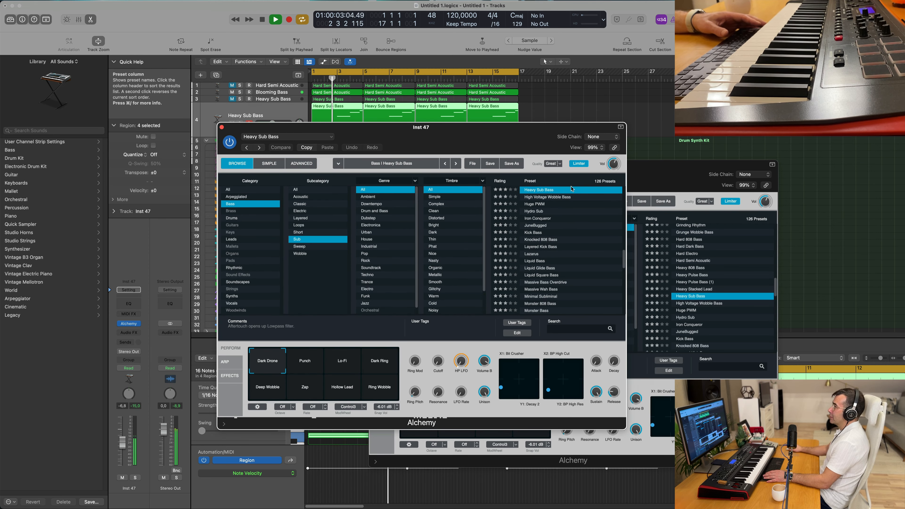
Load the High Voltage Wobble Bass preset and audition its Wobbly, Whistley and Phasey snapshots.
left_click(548, 200)
left_click_drag(473, 138, 603, 199)
left_click(439, 427)
left_click(478, 428)
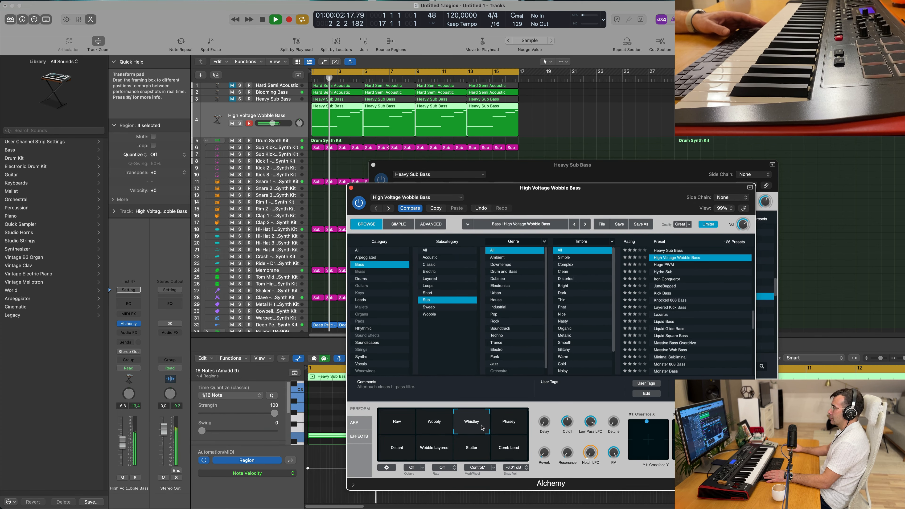
key("space")
key("space")
left_click(517, 428)
Audition the Huge PWM, Hydro Sub and Iron Conqueror presets on the duplicated bass track.
left_click(671, 266)
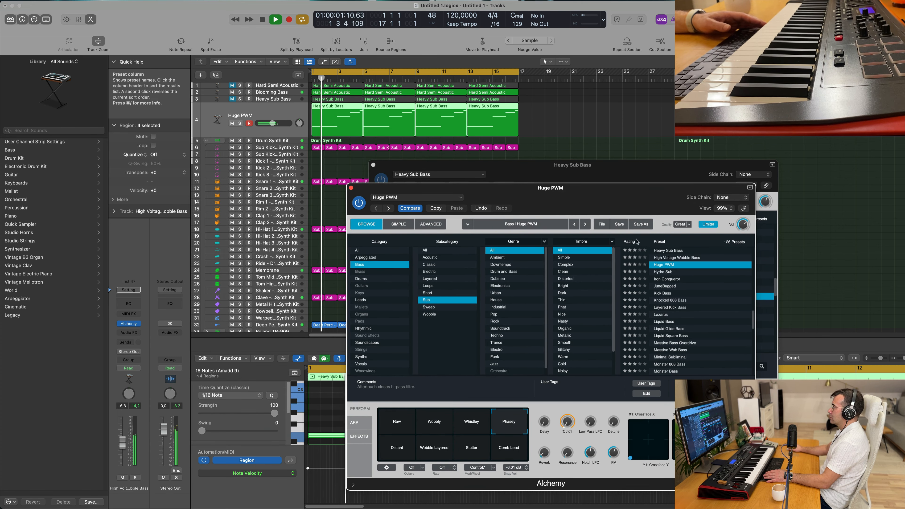
key("space")
key("space")
left_click_drag(614, 201, 576, 185)
left_click(631, 254)
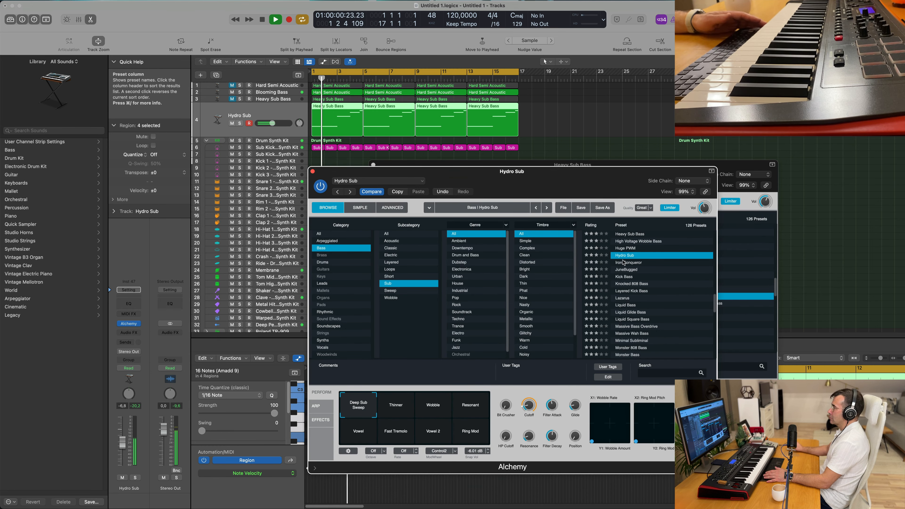
left_click(623, 262)
Load the Lazarus preset on the duplicated bass track and play the loop from the start.
left_click_drag(534, 173, 536, 134)
scroll(636, 256, "down", 2)
left_click(636, 251)
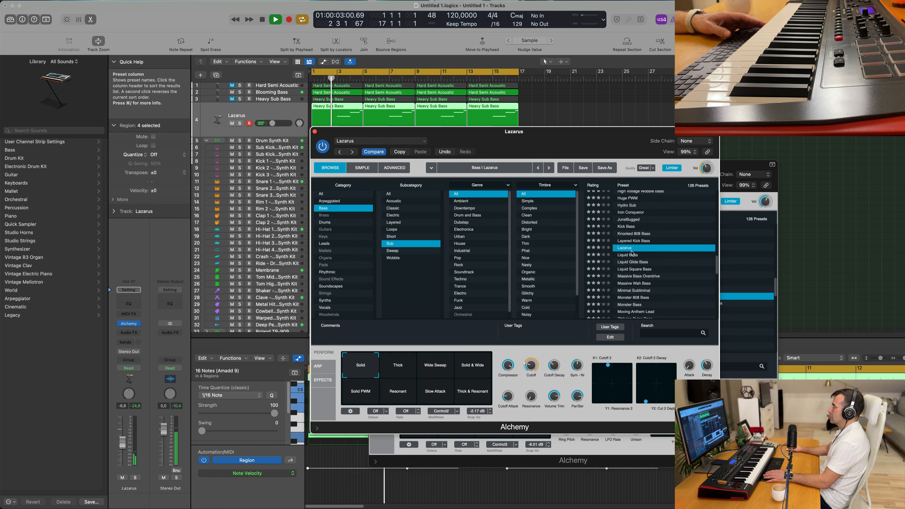
key("Return")
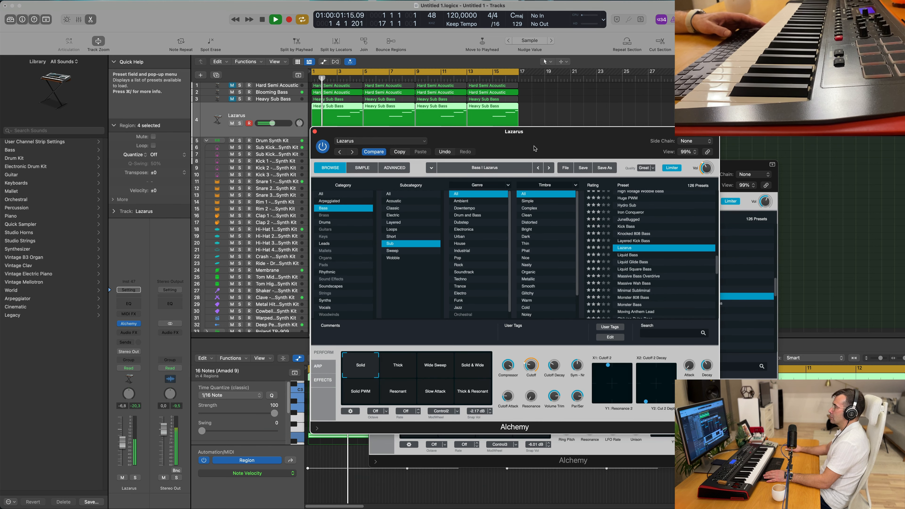
left_click_drag(531, 146, 607, 159)
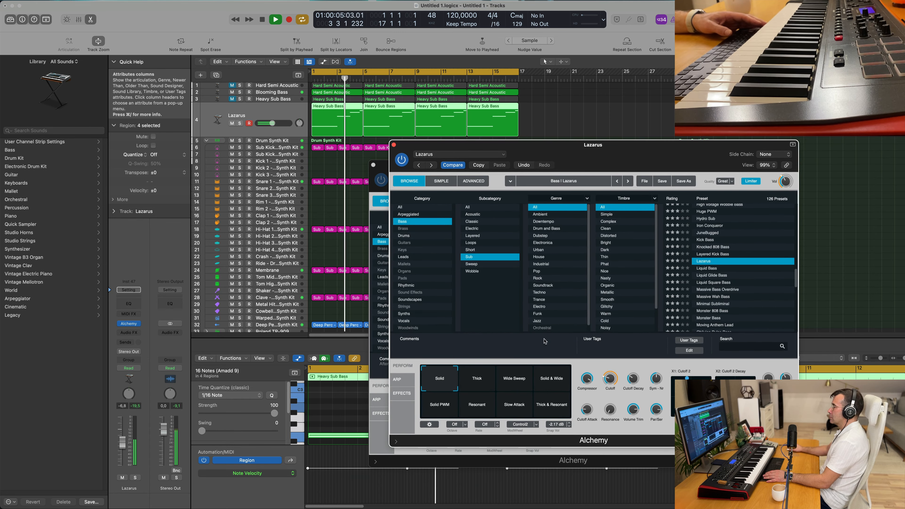
Audition the Lazarus snapshots Thick, Solid & Wide, Solid PWM, Resonant, Slow Attack and Thick & Resonant.
left_click(481, 382)
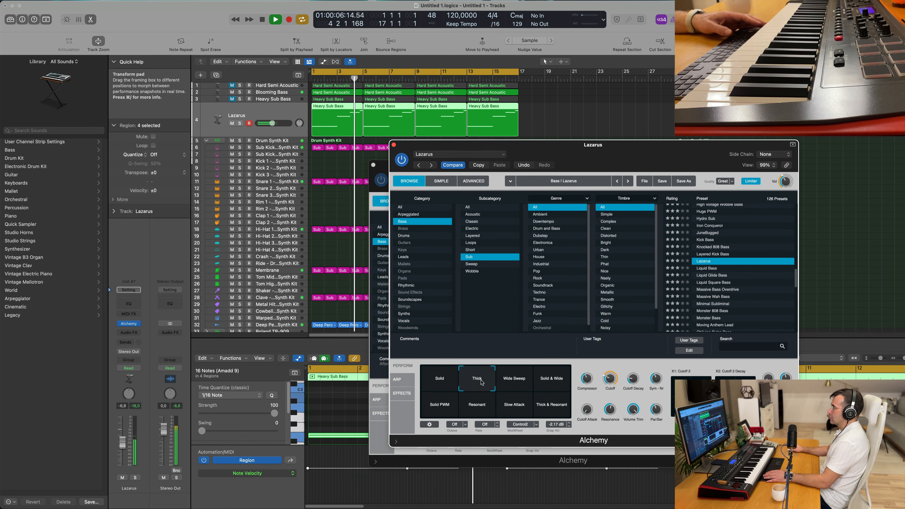
left_click(552, 383)
left_click(434, 408)
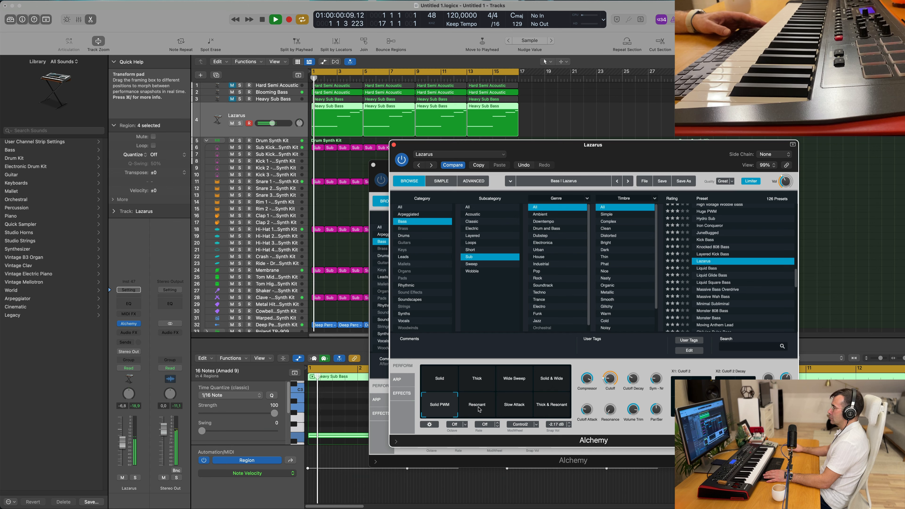
left_click(477, 405)
left_click(508, 411)
key("space")
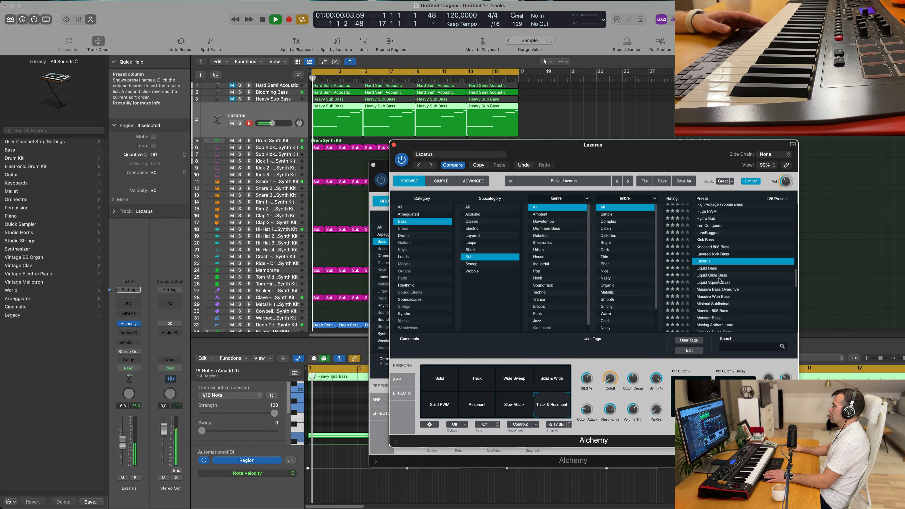
Load the Liquid Glide Bass preset on the duplicated bass track and play it.
left_click(715, 275)
key("space")
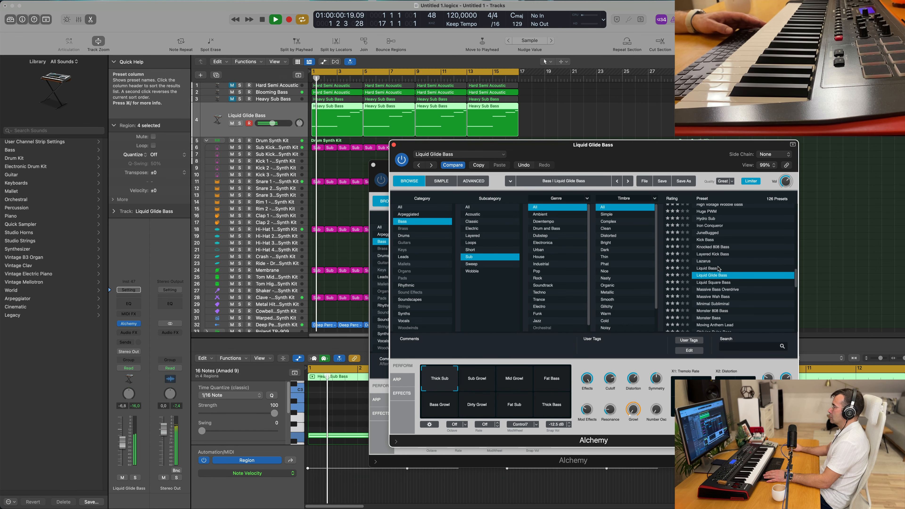
left_click_drag(665, 151, 584, 167)
Audition the Mid Growl, Sub Growl and Fat Bass snapshots of Liquid Glide Bass, restarting playback for each.
left_click(486, 388)
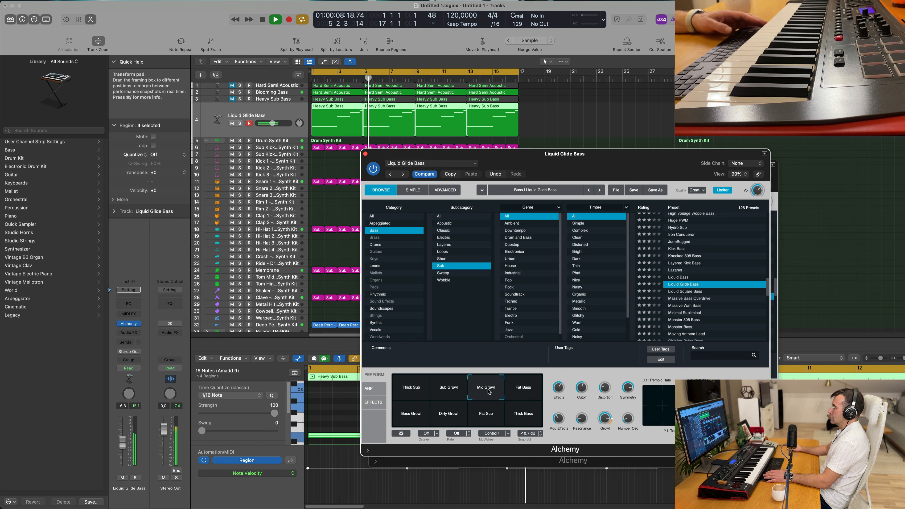
key("Return")
left_click(453, 389)
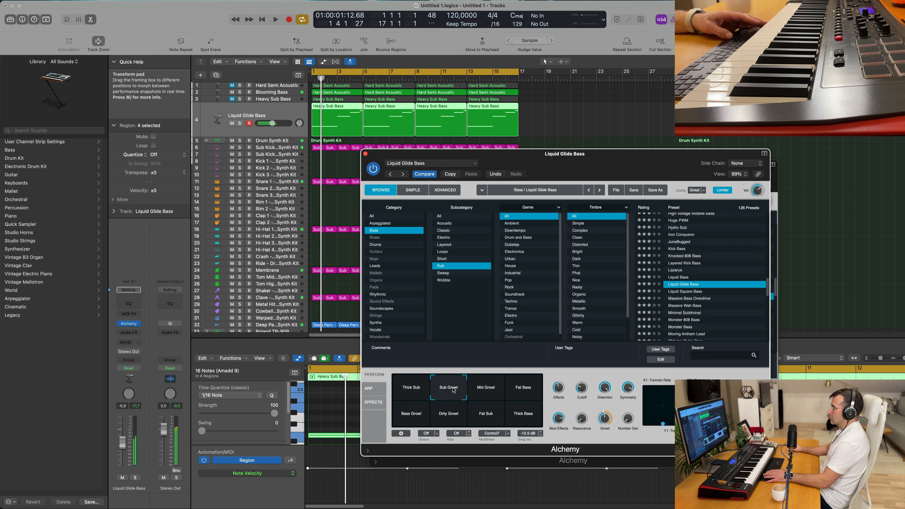
key("Return")
left_click(522, 391)
key("Return")
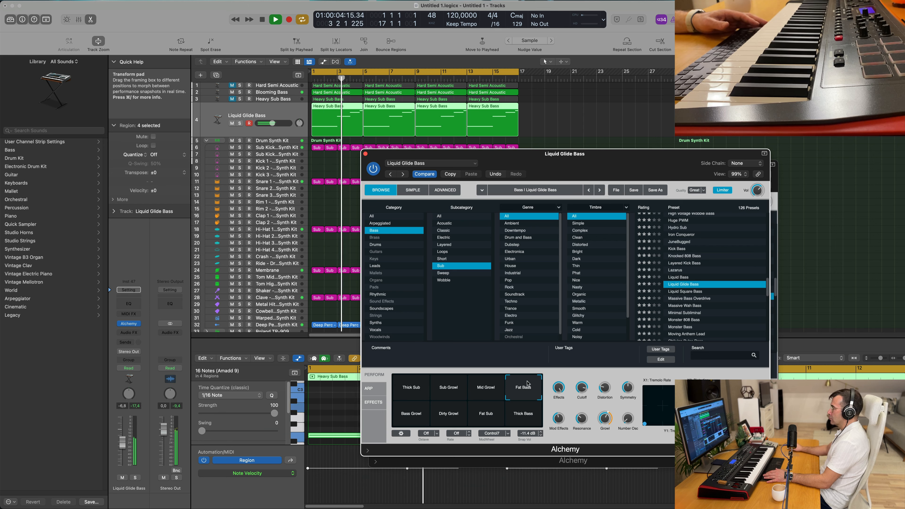
Audition the Bass Growl, Dirty Growl, Fat Sub and Thick Bass snapshots of Liquid Glide Bass.
left_click(410, 418)
key("Return")
left_click(448, 416)
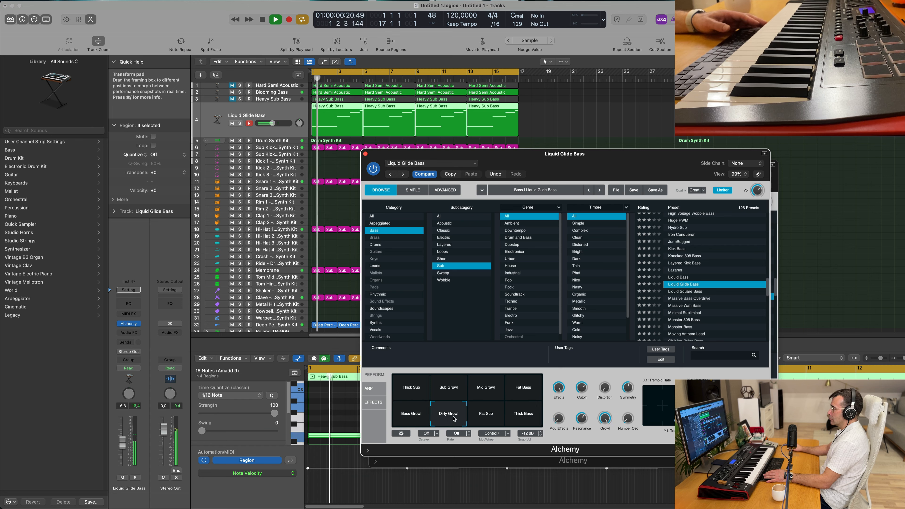
left_click(483, 418)
left_click(527, 409)
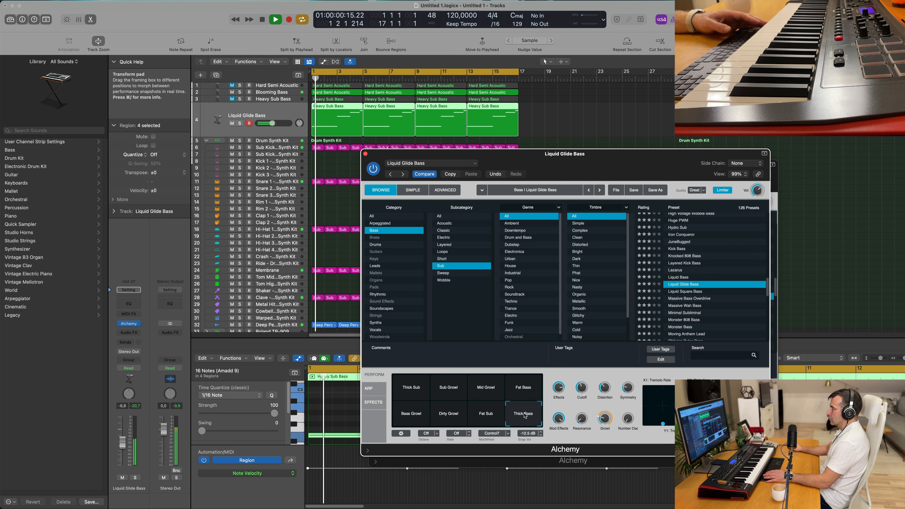
Compare the Thick Sub and Thick Bass snapshots, briefly soloing the Liquid Glide Bass track with Thick Bass.
left_click(413, 388)
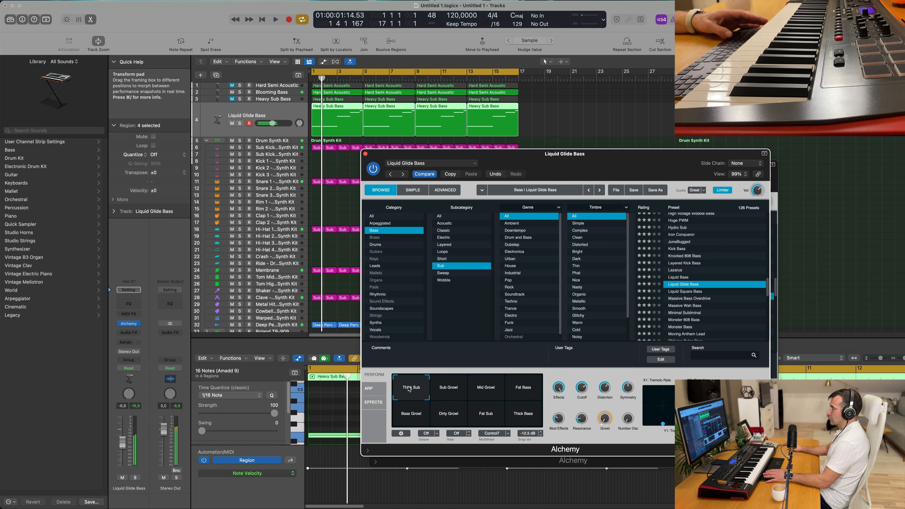
key("Return")
left_click(524, 416)
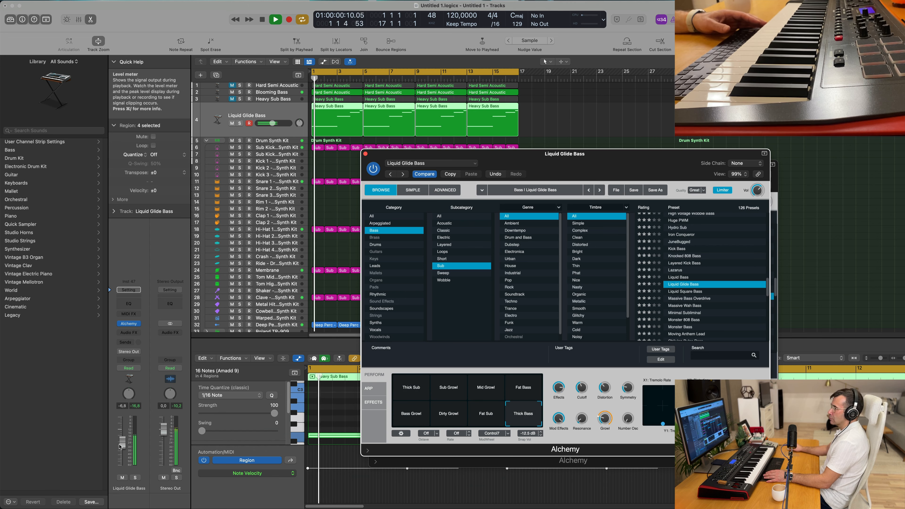
left_click(135, 478)
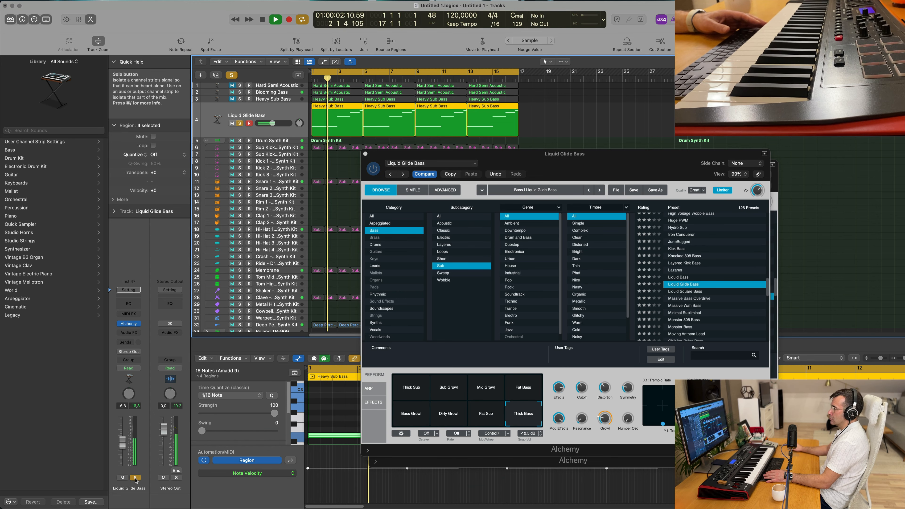
left_click(135, 478)
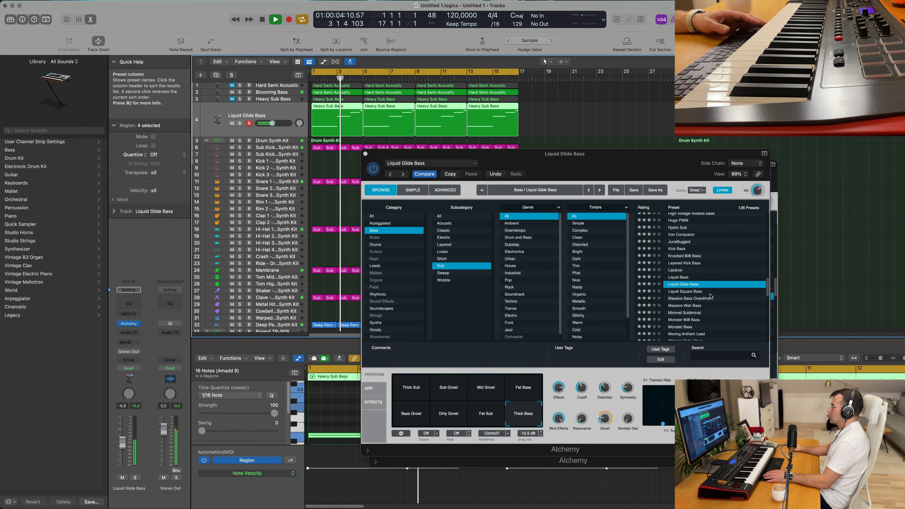
Audition the Massive Bass Overdrive preset, and load Minimal Subliminal in its place on the duplicated bass track.
left_click(696, 302)
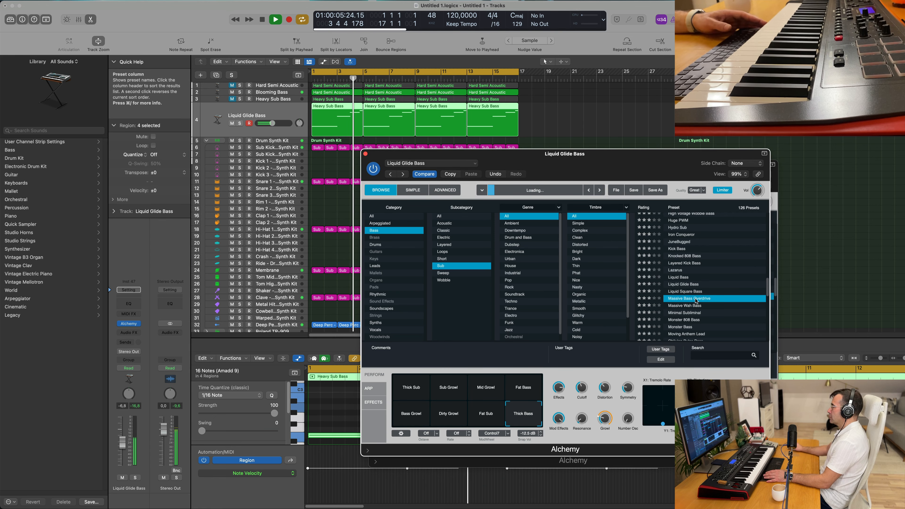
key("Return")
scroll(701, 311, "down", 1)
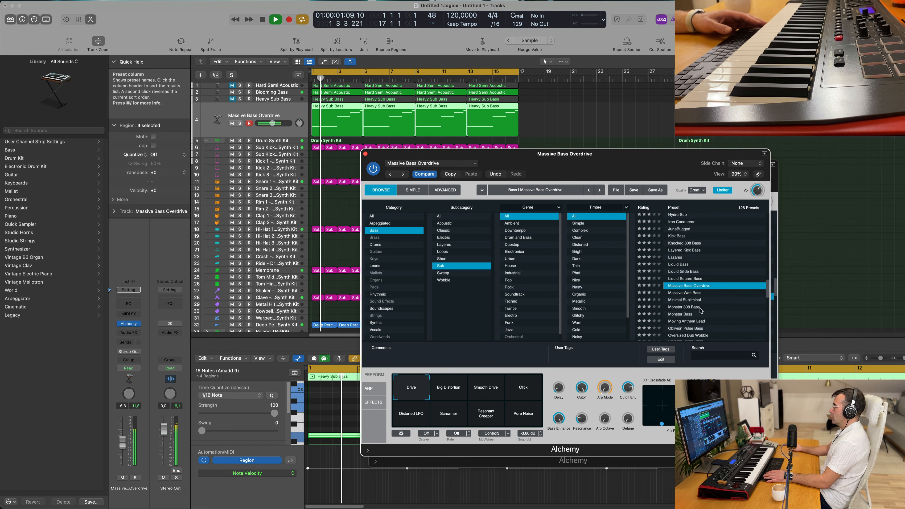
left_click(688, 301)
key("Return")
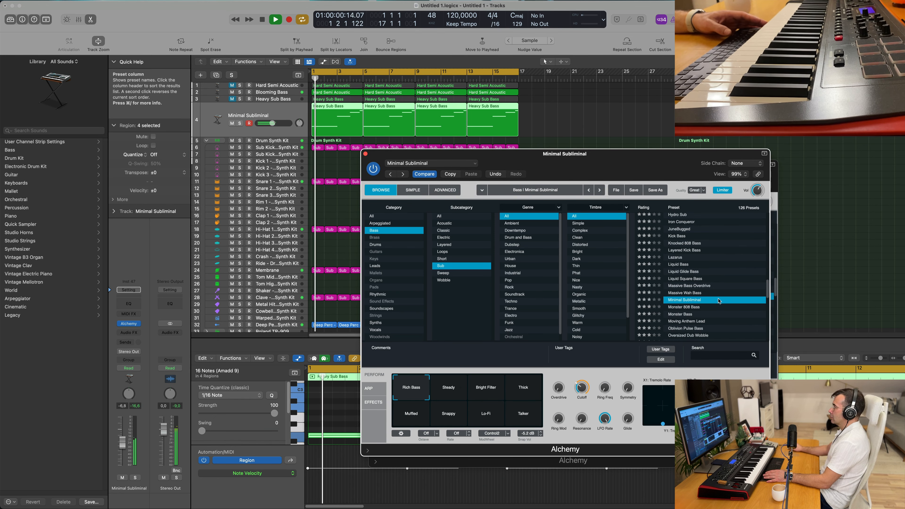
Load the Monster Bass preset and audition its Cutting, Gritty and Rough snapshots.
scroll(718, 301, "down", 2)
left_click(680, 292)
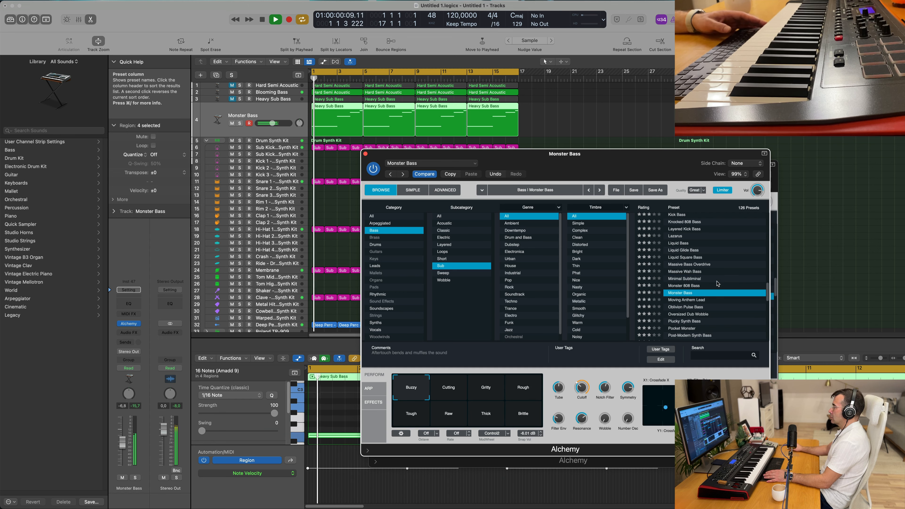
scroll(709, 285, "down", 2)
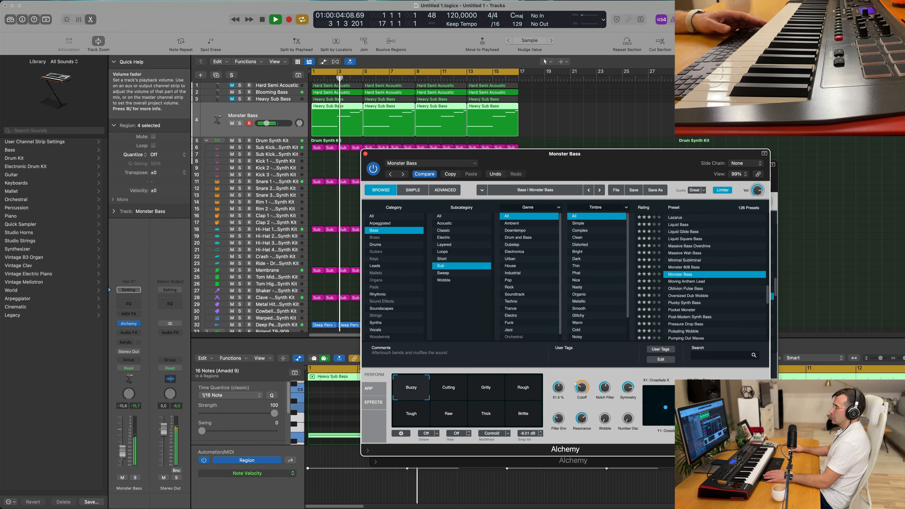
left_click(461, 391)
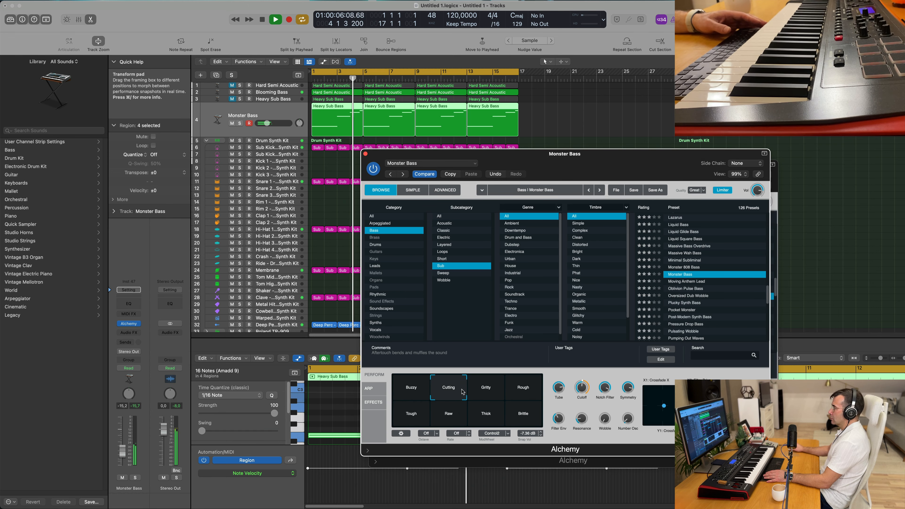
left_click(488, 390)
left_click(524, 391)
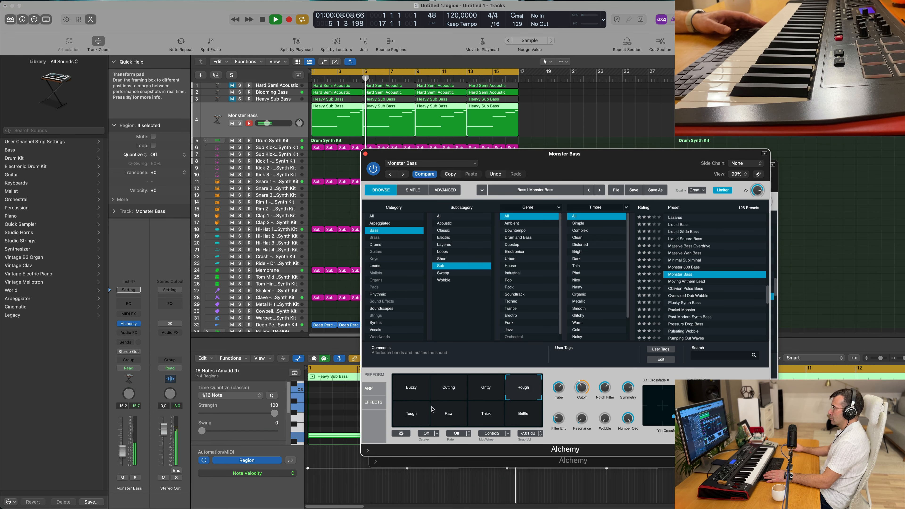
Audition the Tough, Raw, Thick and Brittle snapshots of Monster Bass, restarting playback along the way.
left_click(413, 415)
key("space")
key("space")
left_click(448, 415)
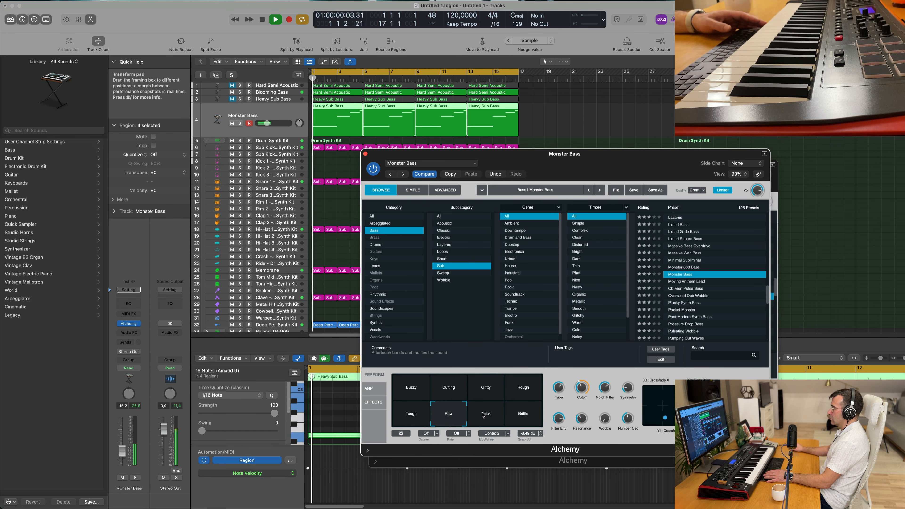
left_click(490, 415)
left_click(520, 417)
Audition the Oblivion Pulse Bass preset from the beginning, followed by Oversized Dub Wobble.
scroll(686, 271, "down", 3)
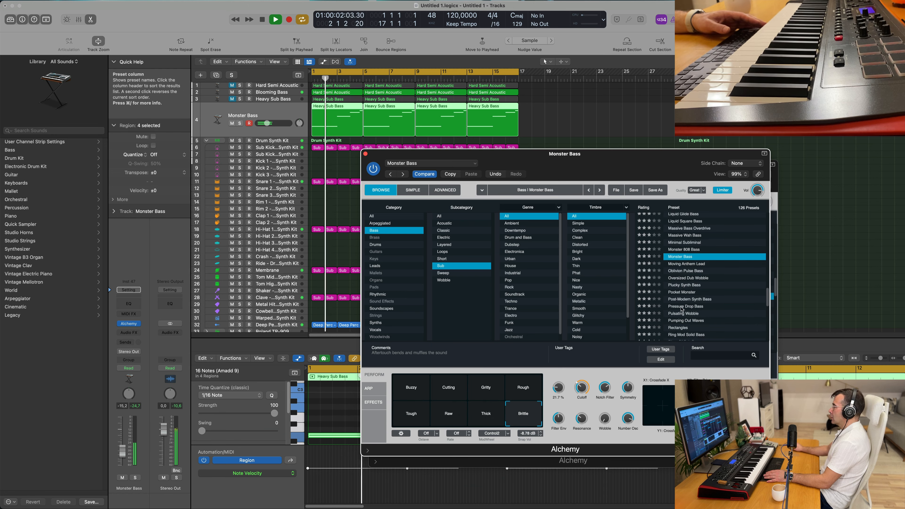
left_click(686, 270)
key("space")
key("space")
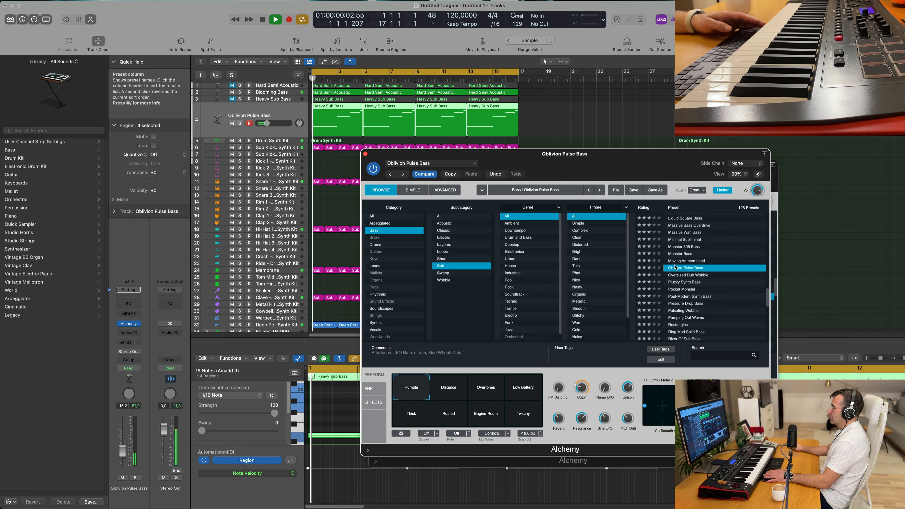
left_click(689, 275)
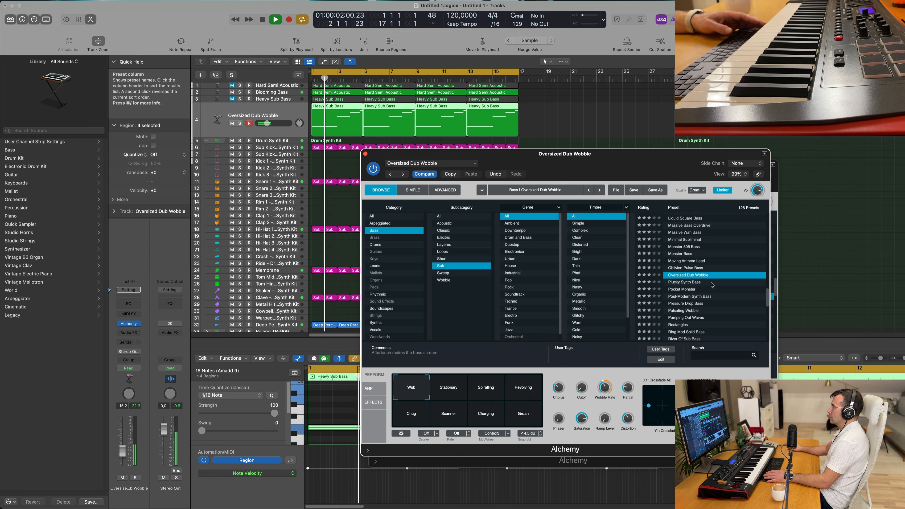
Audition the Ring Mod Solid Bass preset with restarted playback, and load River Of Sub Bass in its place.
scroll(692, 306, "down", 7)
left_click(684, 281)
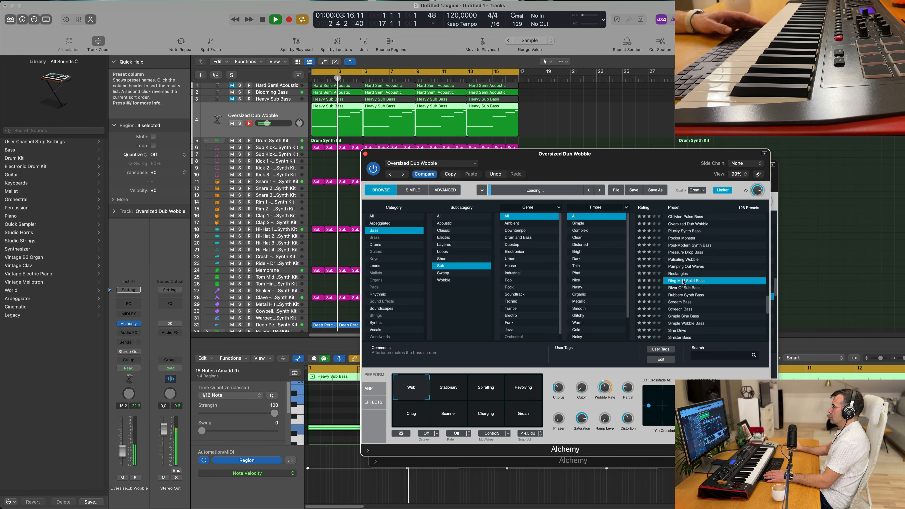
key("space")
key("space")
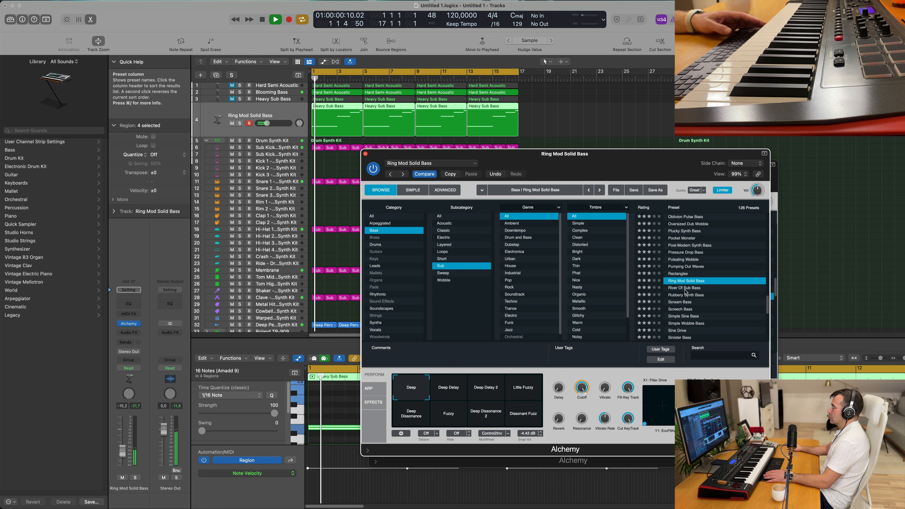
left_click(684, 288)
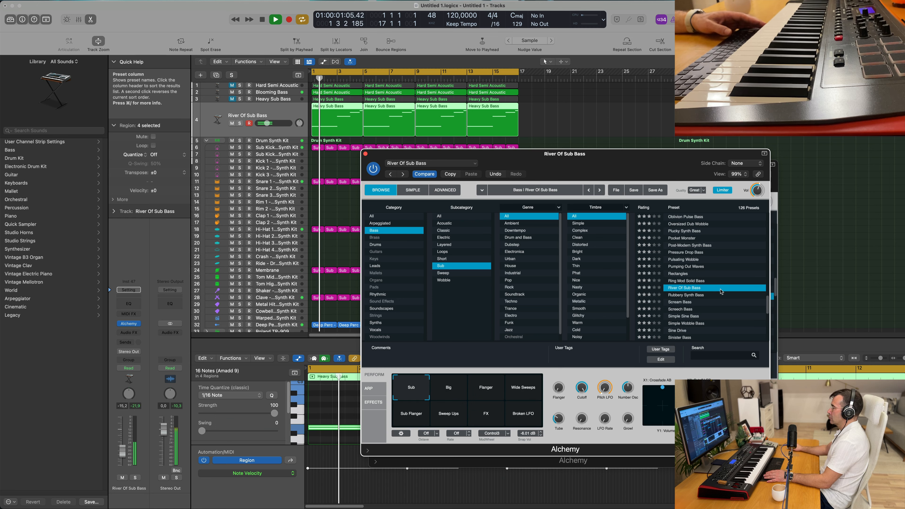
Audition the Big, Flanger, Wide Sweeps, Sub Flanger and Sweep Ups snapshots of River Of Sub Bass.
left_click(450, 390)
left_click(485, 390)
left_click(516, 391)
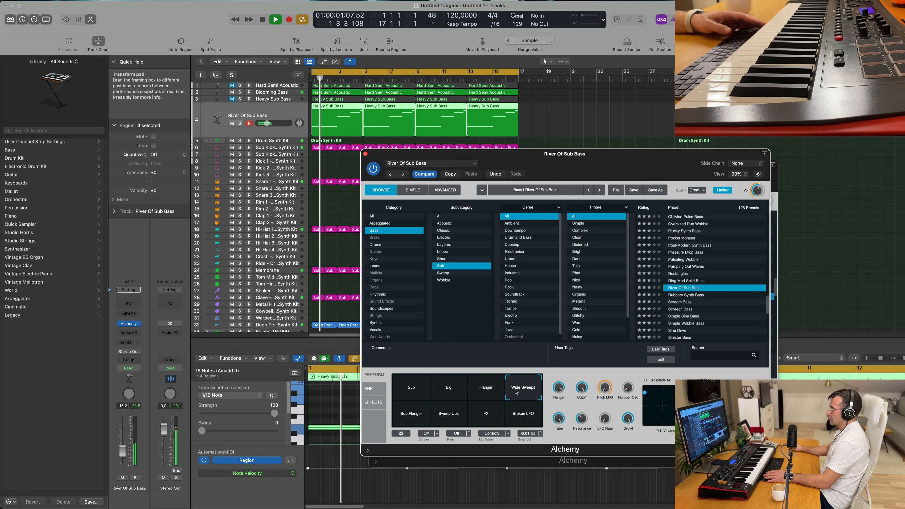
left_click(411, 414)
left_click(448, 413)
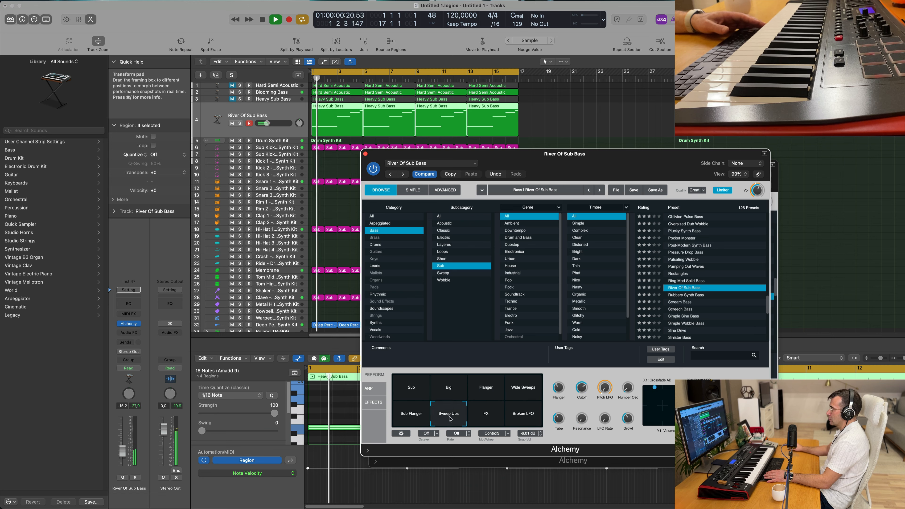
Try the Sine Drive, Slab Of Sub, Smudge and Sub Dub Repeater presets, ending with Super Wide Fat Bass loaded.
left_click(712, 301)
left_click(687, 301)
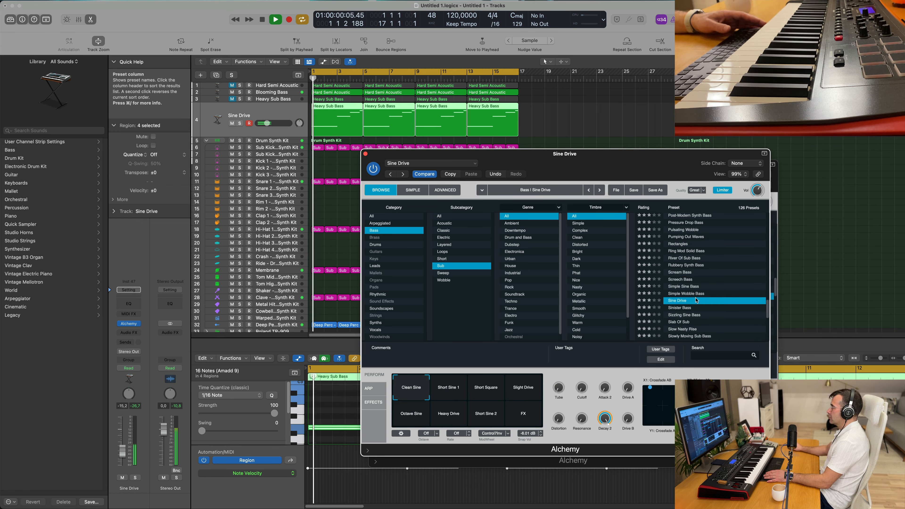
left_click(683, 302)
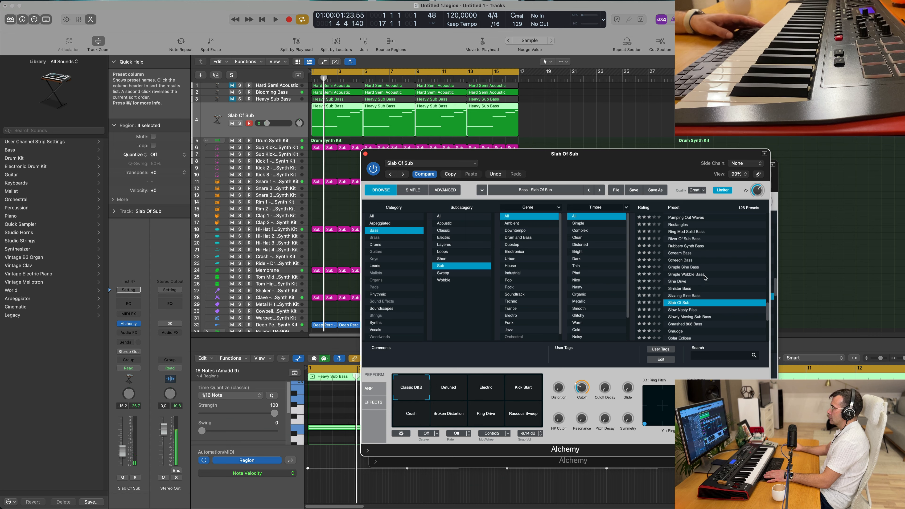
left_click(691, 302)
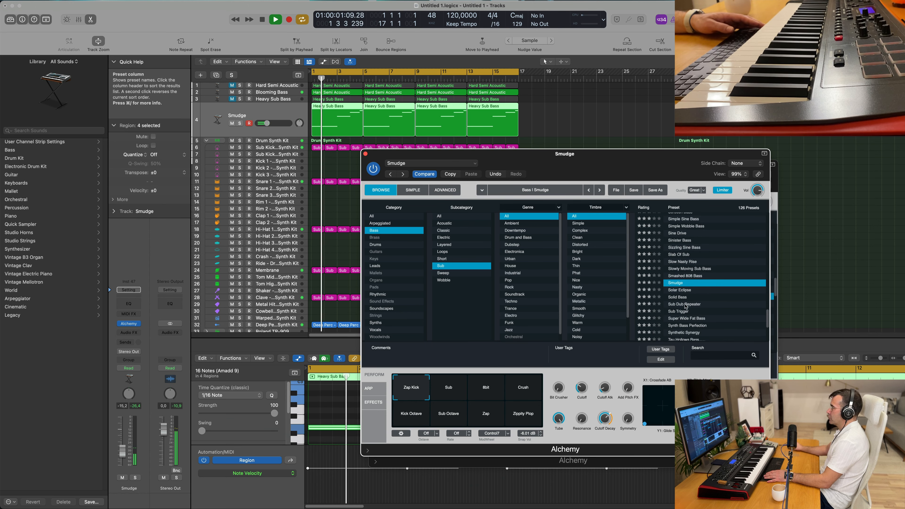
left_click(685, 305)
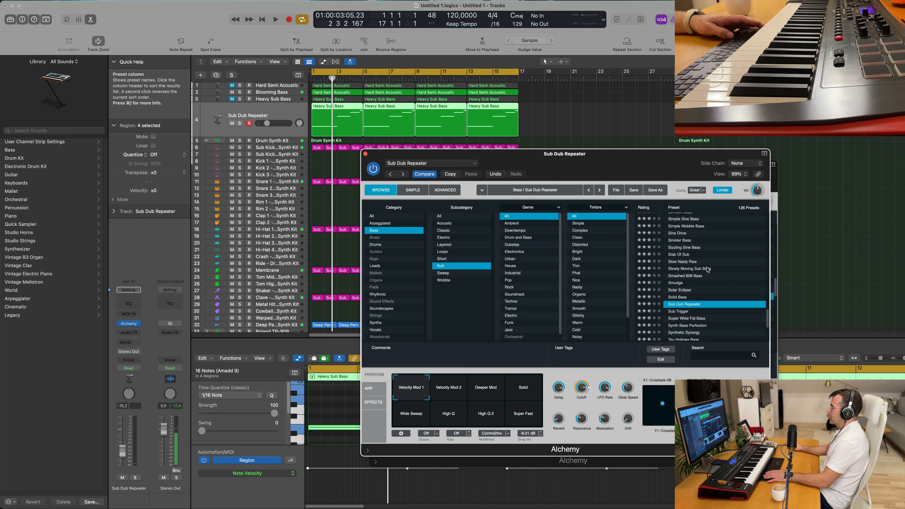
left_click(692, 318)
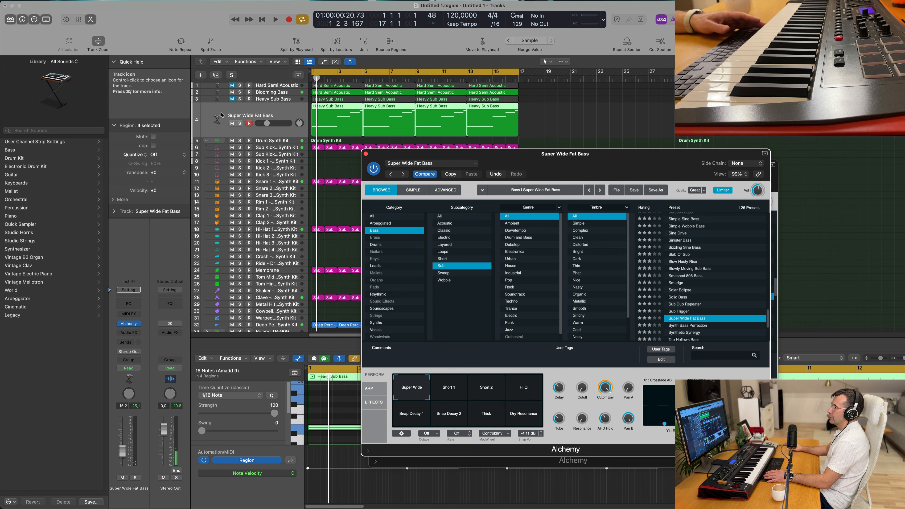
Mute the Super Wide Fat Bass track, return to Heavy Sub Bass during playback, and close the Alchemy windows.
left_click(232, 123)
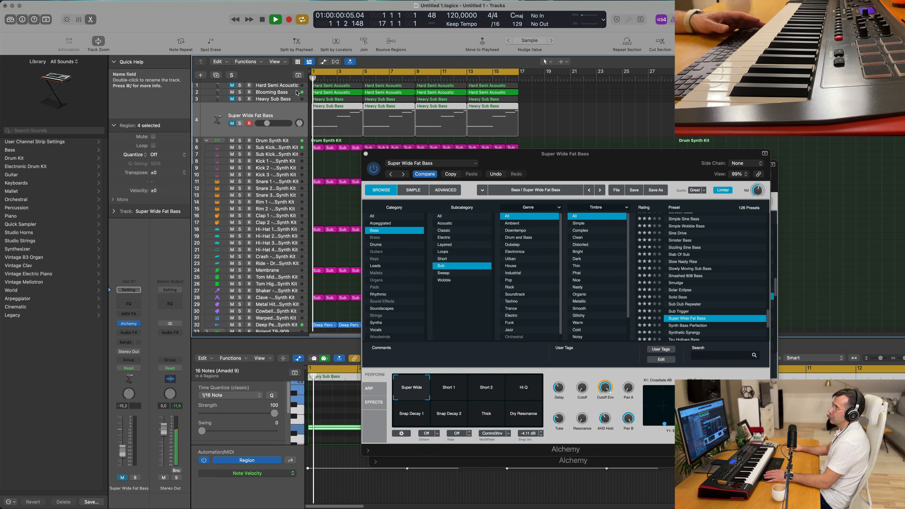
key("space")
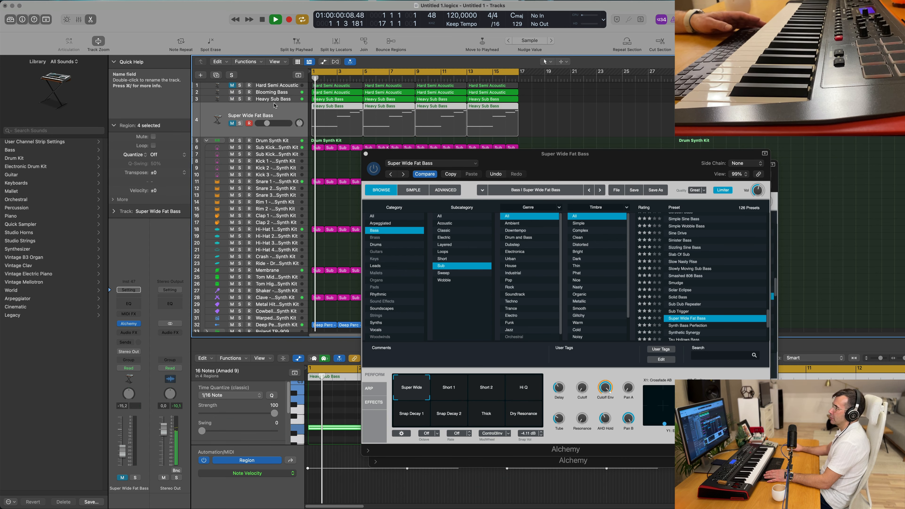
left_click(287, 99)
left_click_drag(527, 160, 436, 173)
left_click(279, 174)
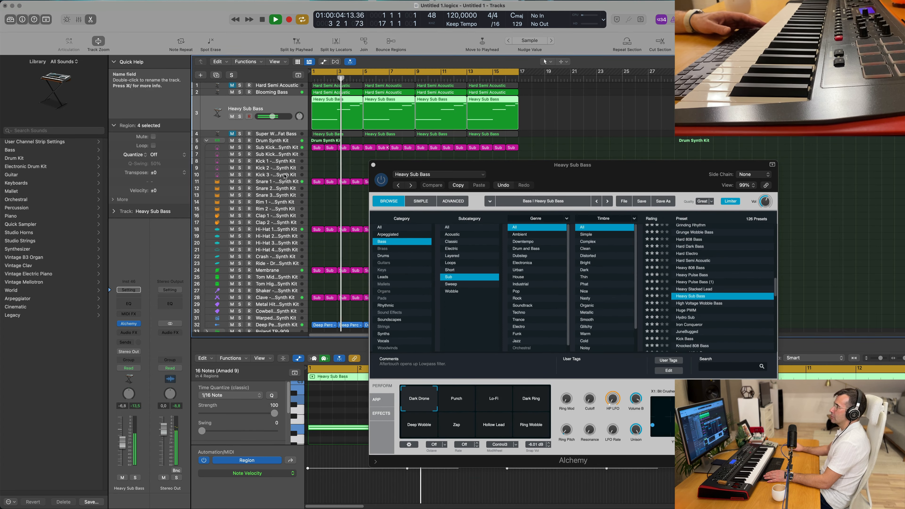
left_click(373, 165)
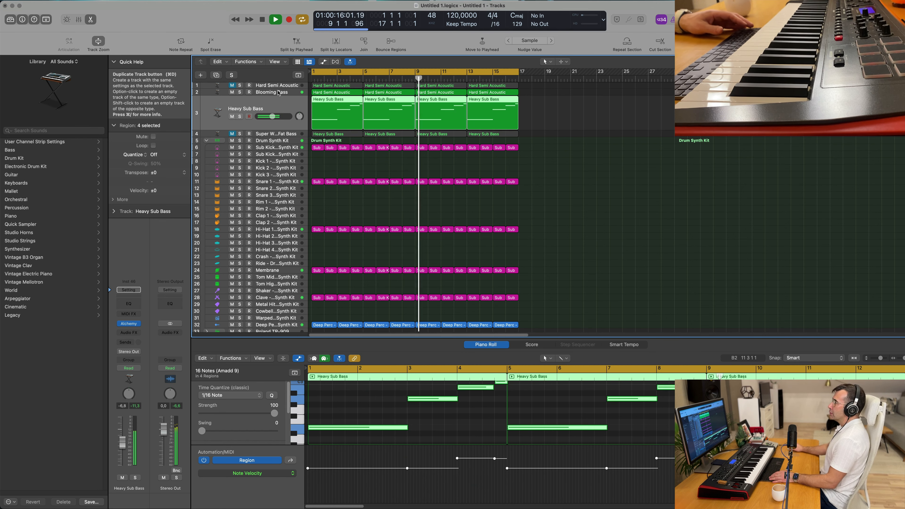
Duplicate the Heavy Sub Bass track and copy the first Hard Semi Acoustic region from Blooming Bass onto it.
left_click(216, 76)
left_click(332, 93)
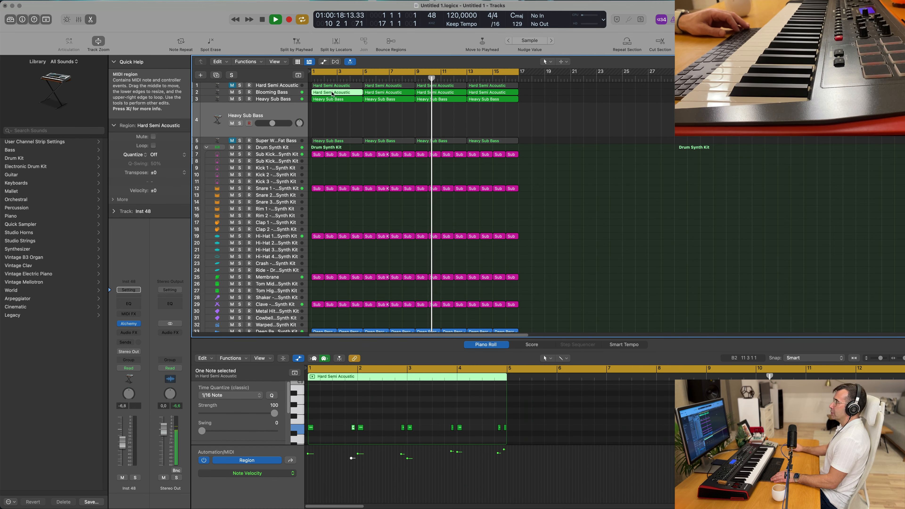
left_click_drag(332, 94, 339, 131)
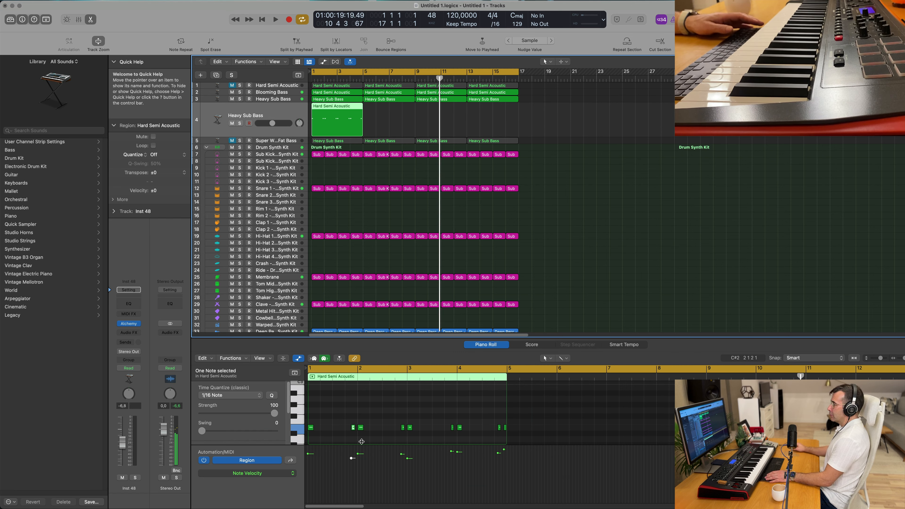
Delete the first note and the short notes just before bars 2, 3 and 4 in the copied region.
key("Return")
scroll(344, 414, "up", 5)
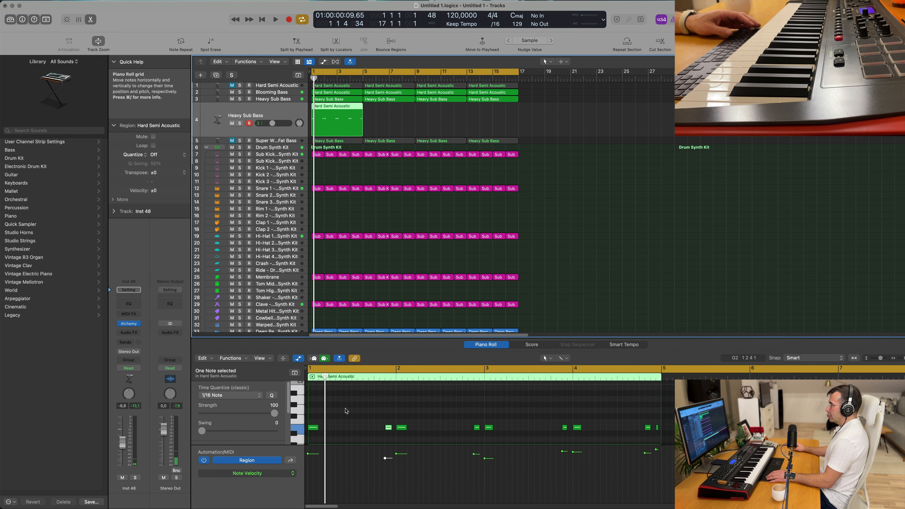
left_click_drag(378, 414, 386, 435)
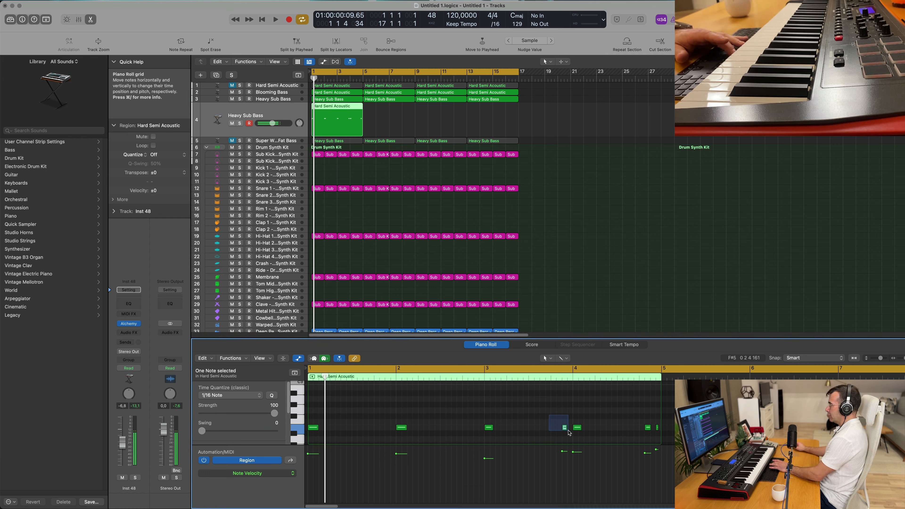
left_click_drag(317, 423, 579, 435)
left_click_drag(349, 415, 302, 440)
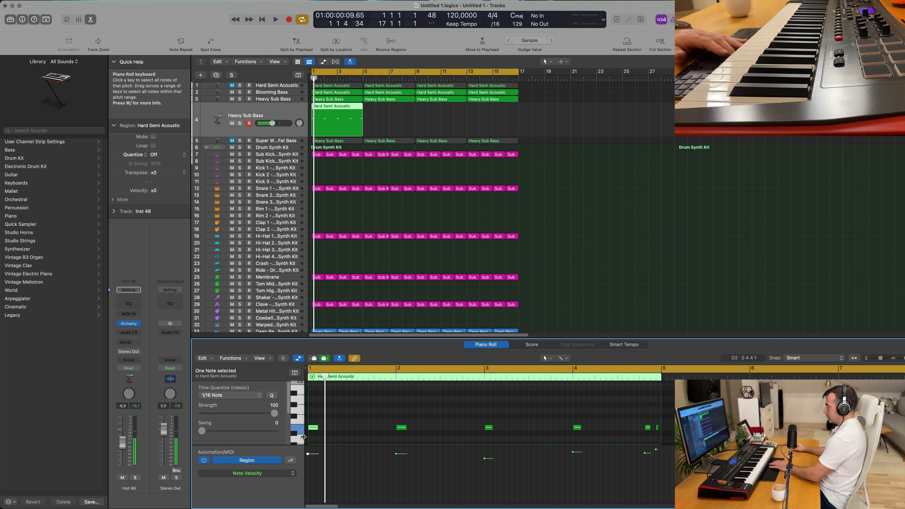
key("BackSpace")
Move the five remaining notes earlier so the first starts about midway through beat 2 of bar 1, and play the result.
left_click_drag(379, 416, 671, 442)
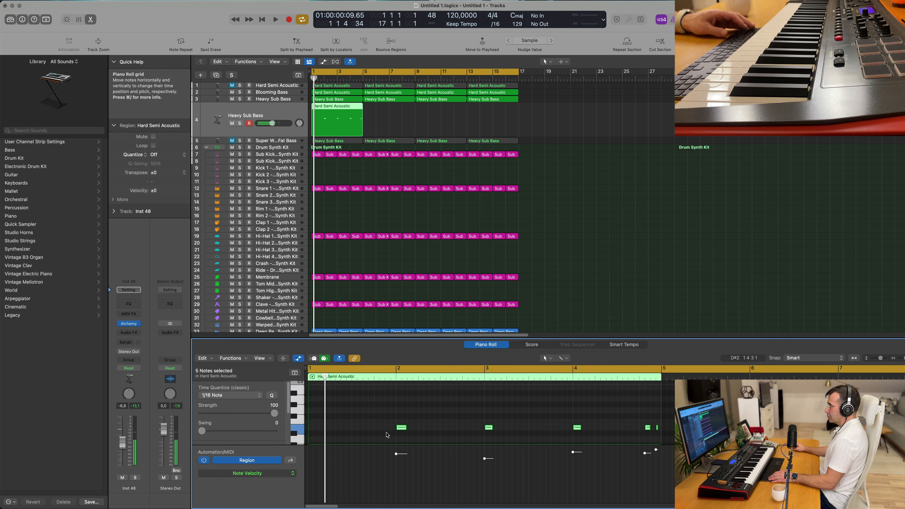
left_click_drag(400, 429, 362, 430)
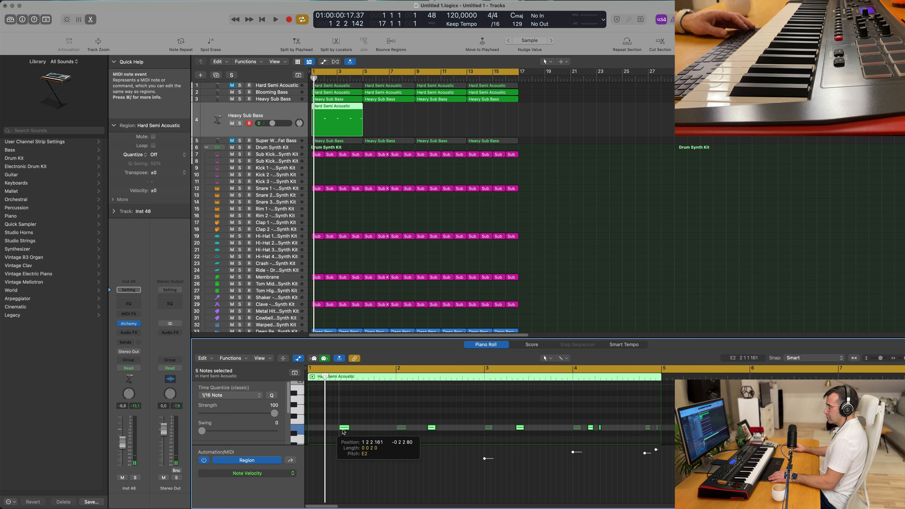
left_click_drag(344, 431, 345, 431)
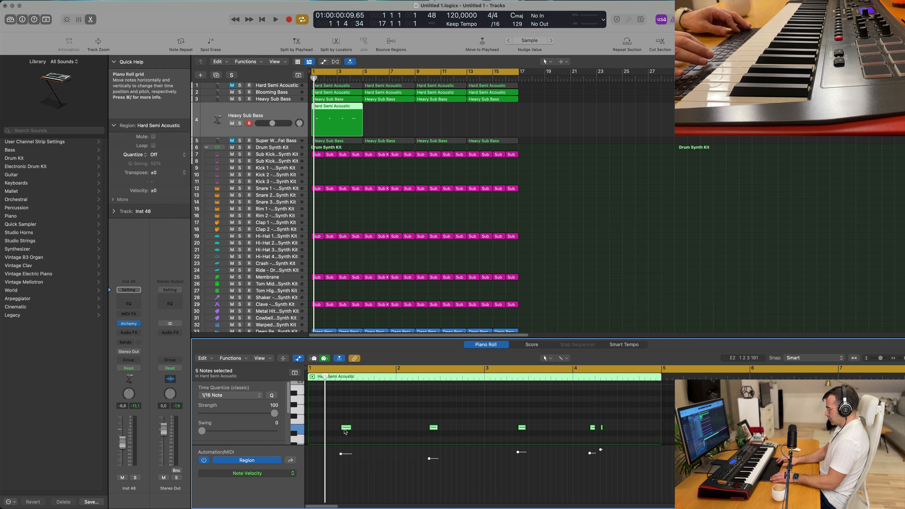
key("space")
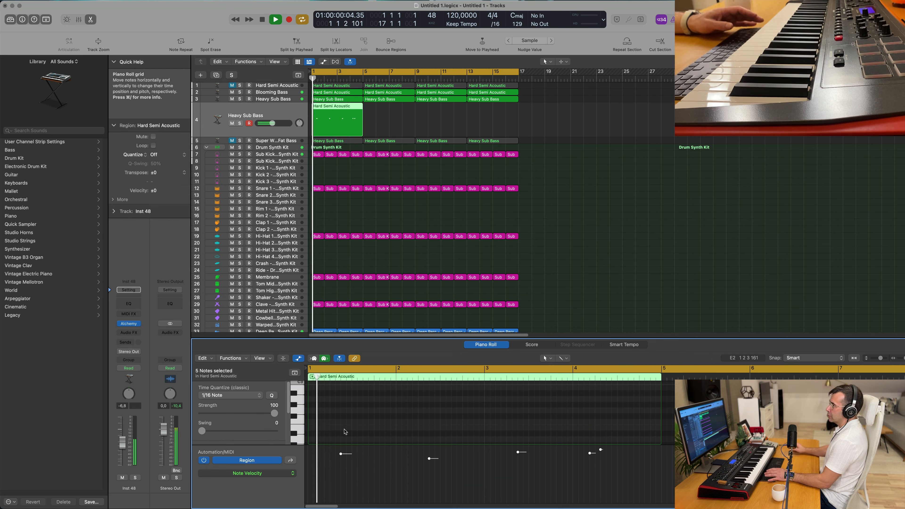
Open Alchemy on the duplicated track and try the Colossal Brass and Grungy Horn Hits presets from the Brass category during playback.
left_click(292, 112)
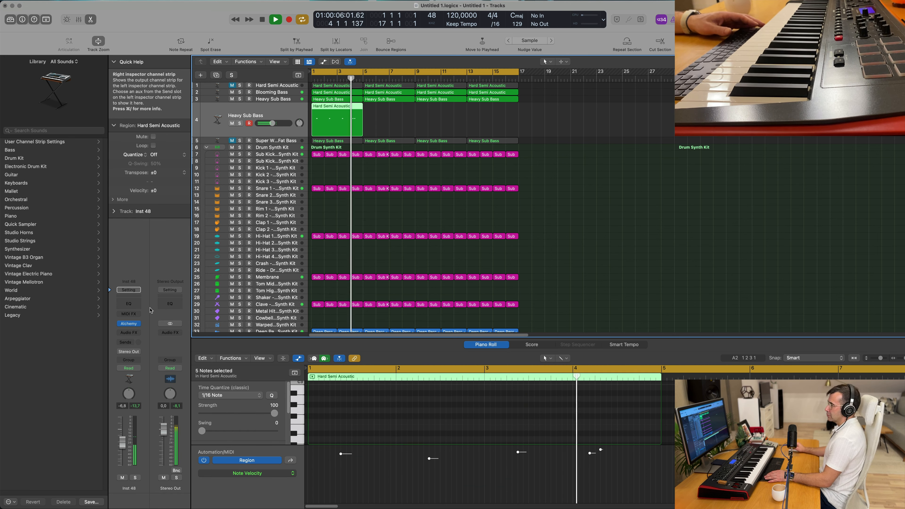
key("space")
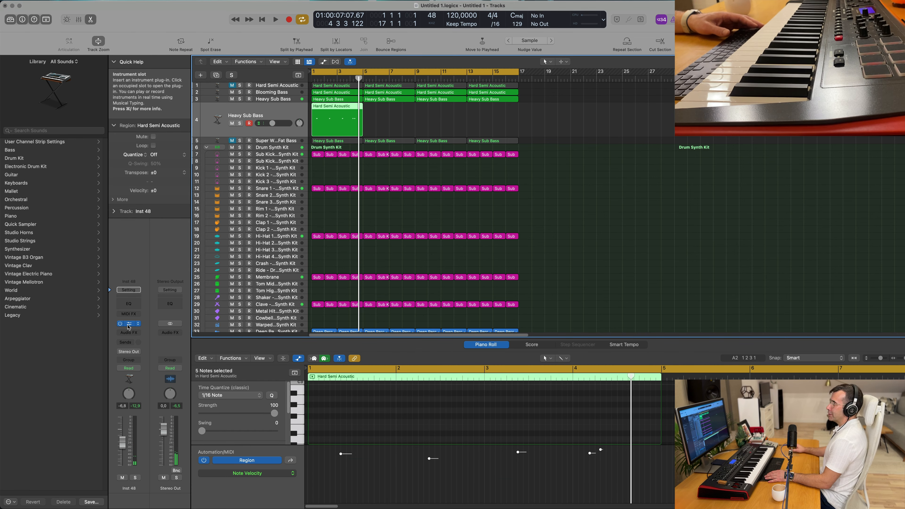
key("space")
left_click_drag(349, 92, 378, 119)
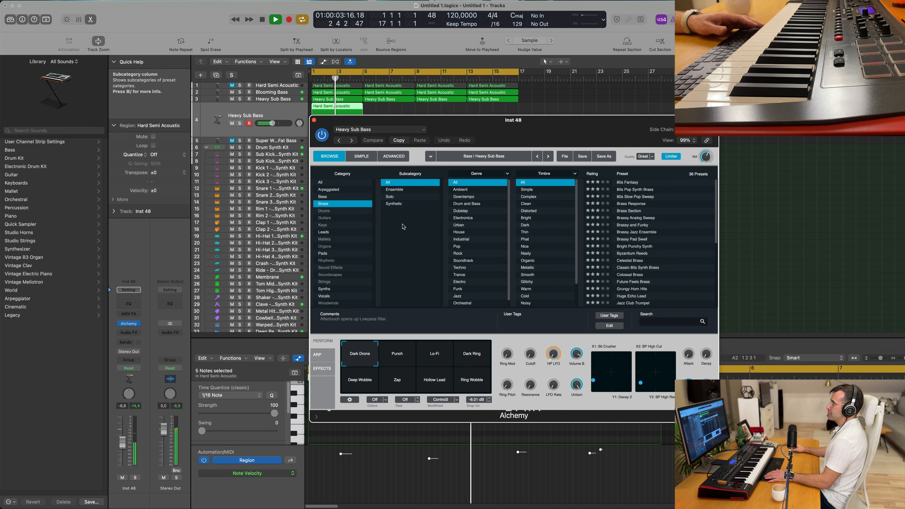
scroll(651, 249, "down", 2)
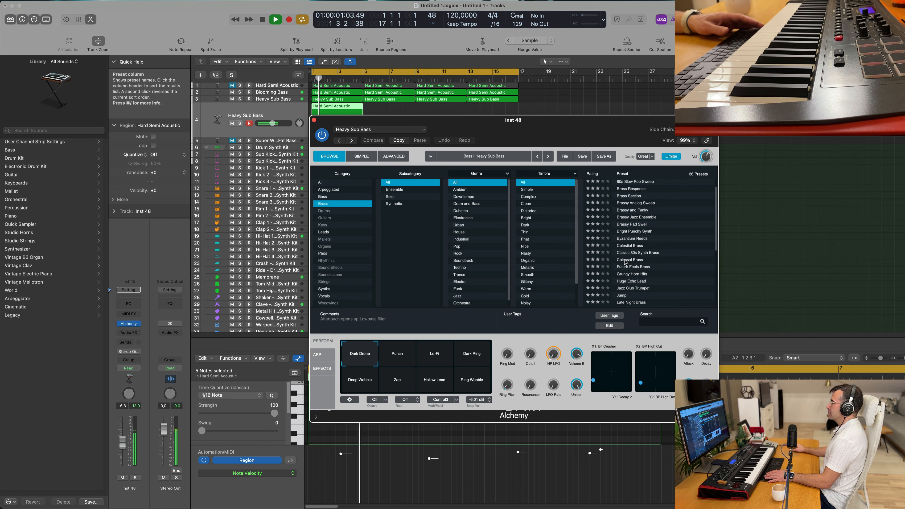
mouse_move(579, 123)
left_mouse_down()
mouse_move(585, 132)
mouse_move(590, 113)
left_mouse_up()
scroll(663, 275, "down", 2)
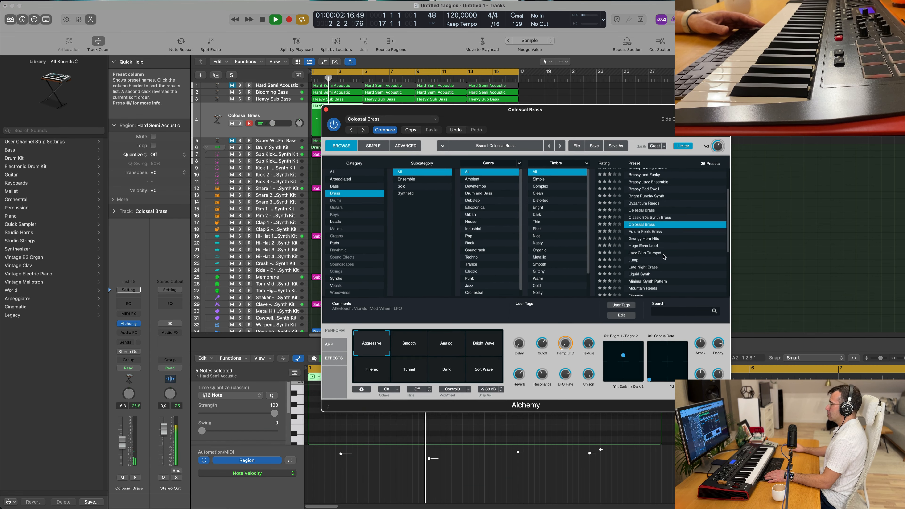
left_click(638, 240)
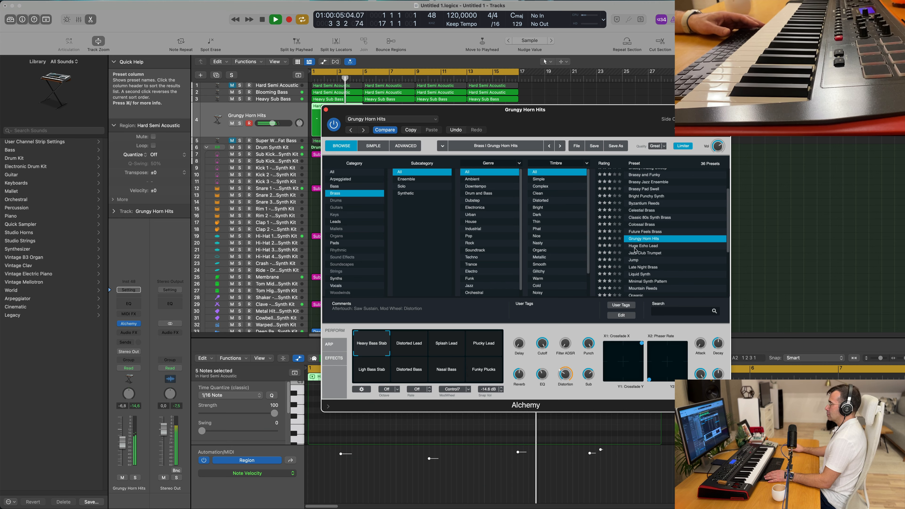
Lower the track volume to -14.2 dB, then try Huge Echo Lead with its Fast and More Delay snapshots, and Minimal Synth Pattern.
left_click_drag(272, 123, 267, 123)
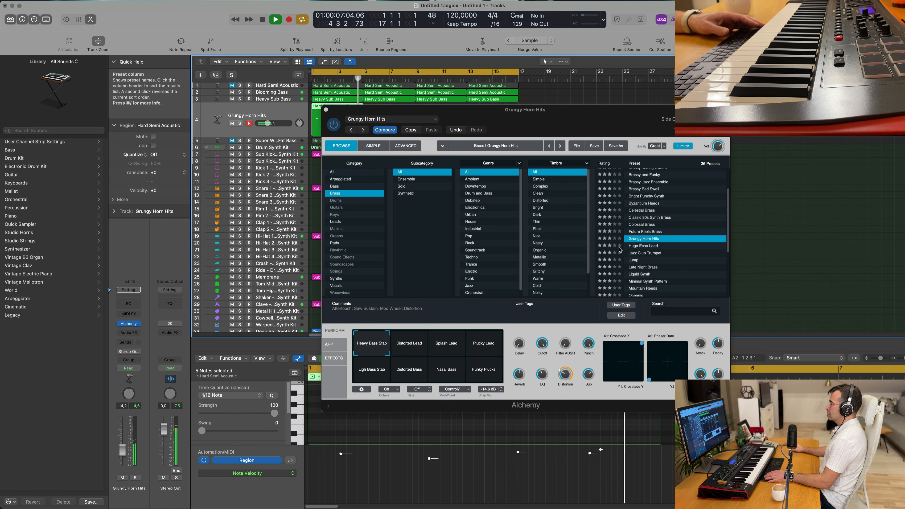
left_click(637, 246)
left_click_drag(568, 117, 656, 99)
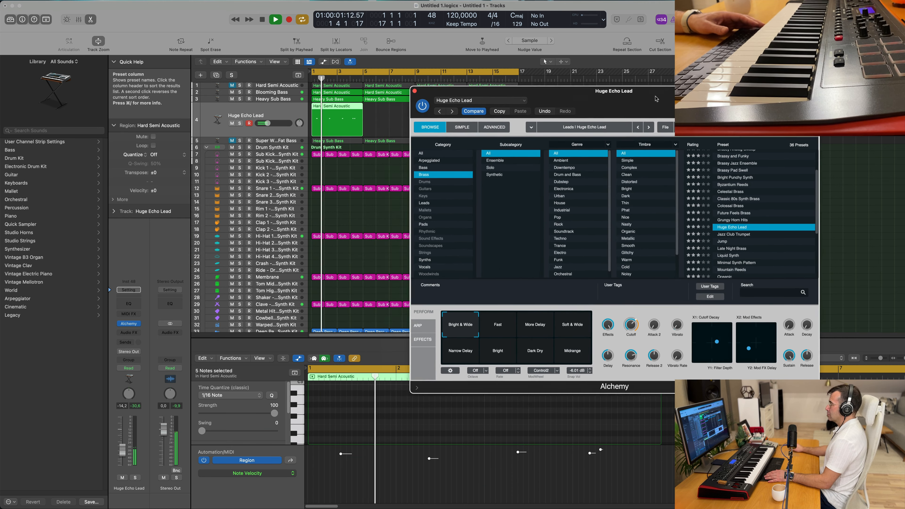
left_click(498, 324)
left_click(548, 320)
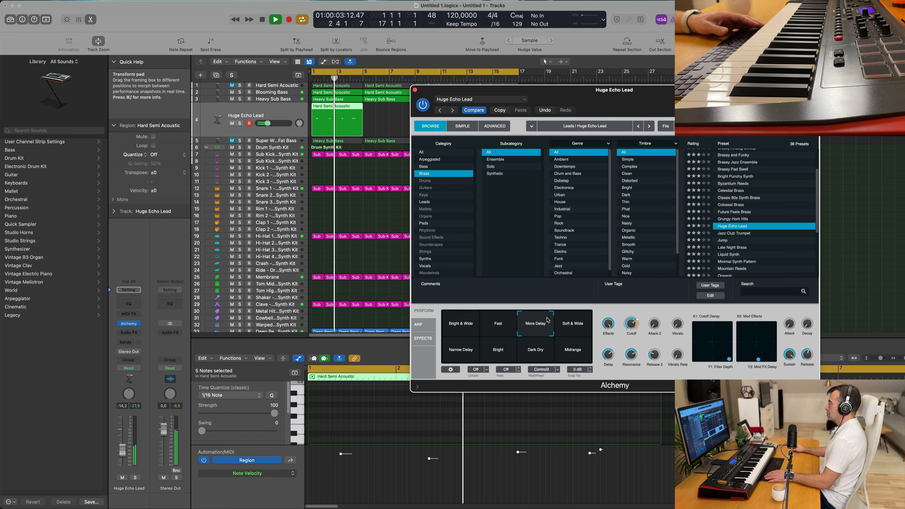
scroll(737, 231, "down", 2)
left_click(737, 231)
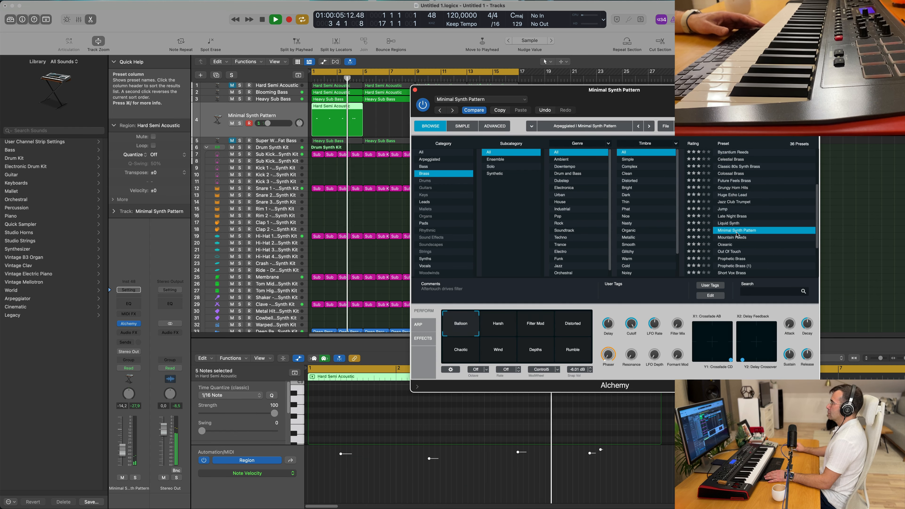
Restart playback and repeat the edited Hard Semi Acoustic region along the duplicated track toward bar 17.
left_click_drag(643, 99, 679, 162)
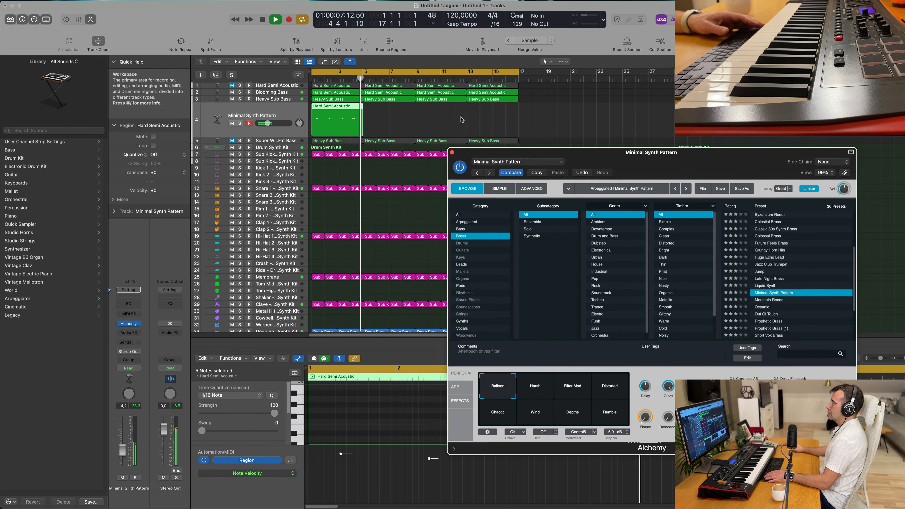
key("Return")
left_click(331, 120)
key("super+r")
key("super+r")
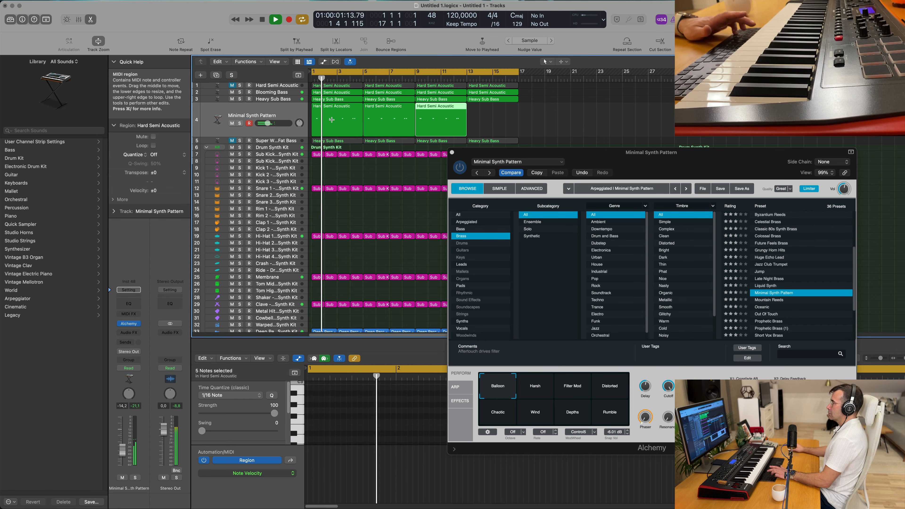
Try the Space Brass and Trumpet Fusion presets in Alchemy during playback.
left_click_drag(641, 152, 552, 59)
scroll(673, 178, "down", 3)
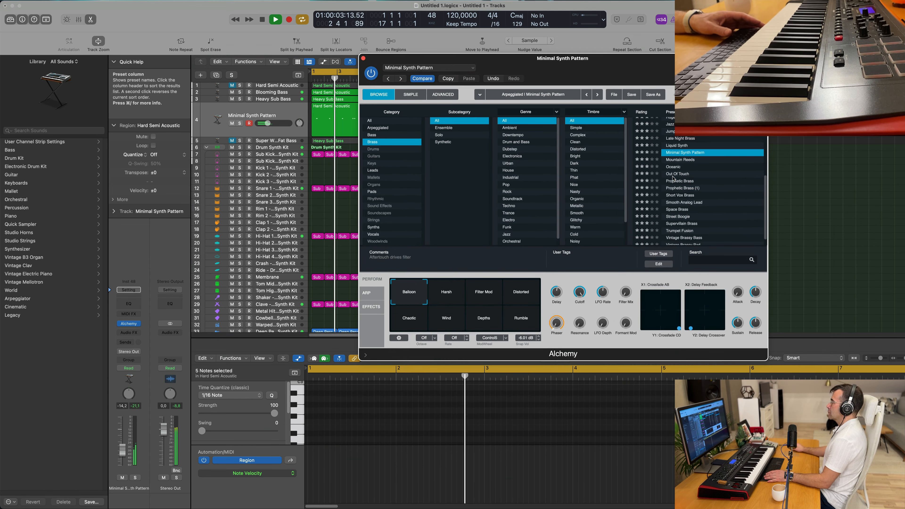
left_click(678, 199)
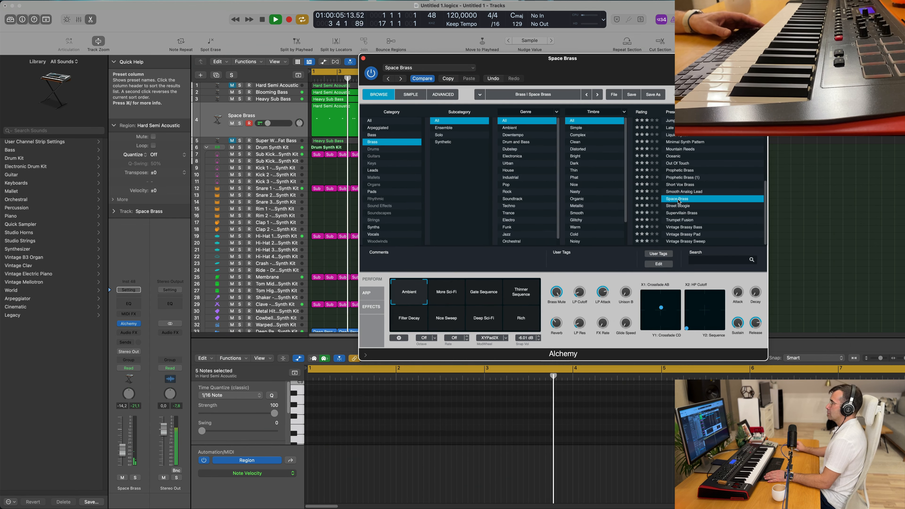
left_click(678, 221)
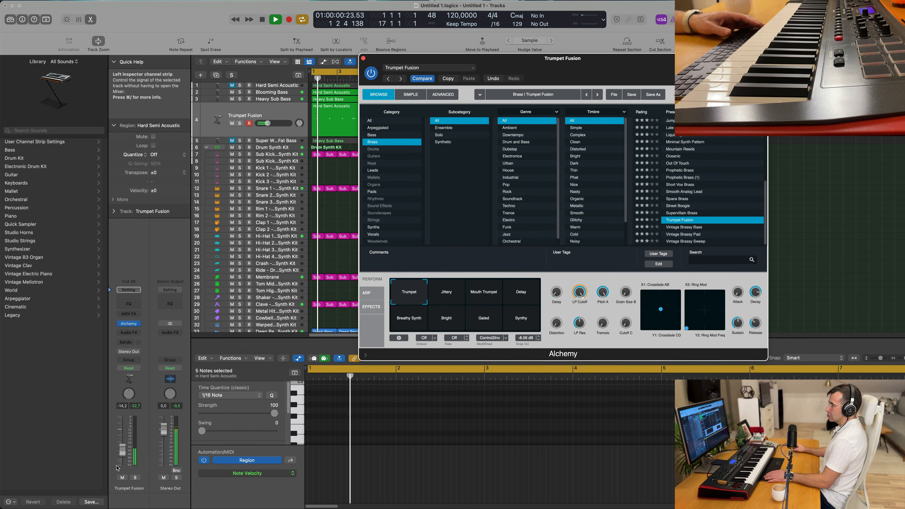
Raise the track volume to -5.9 dB and load the Brass Section preset.
left_click_drag(118, 468, 117, 459)
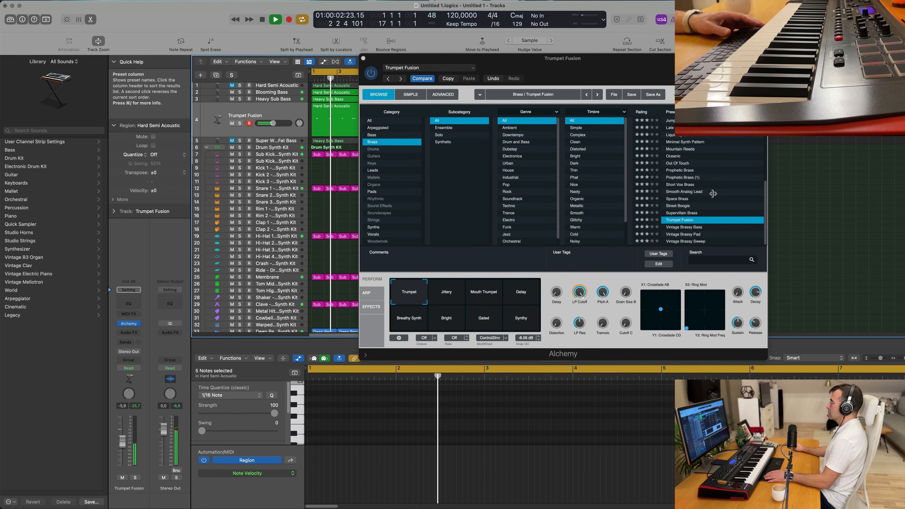
scroll(712, 193, "up", 5)
left_click(677, 149)
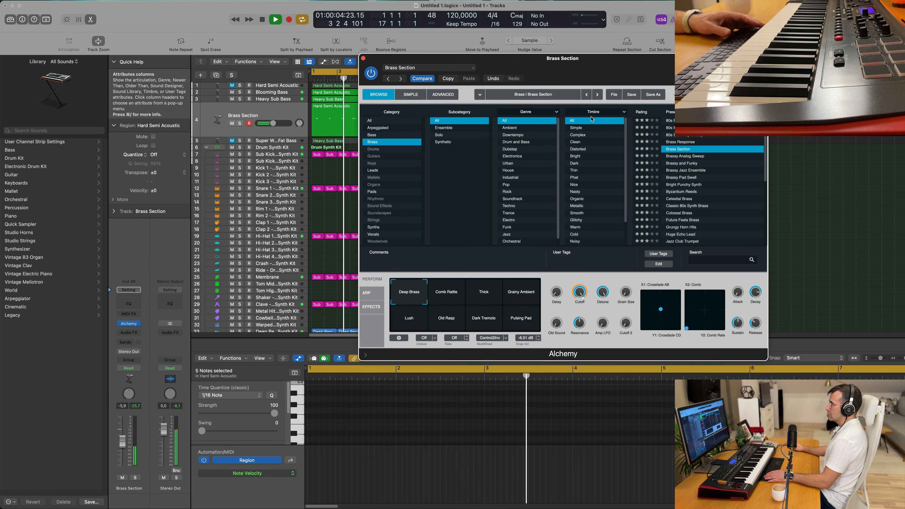
Select all four Hard Semi Acoustic regions on the Brass Section track and play them from the beginning.
left_click_drag(570, 60, 851, 108)
left_click_drag(540, 114, 311, 128)
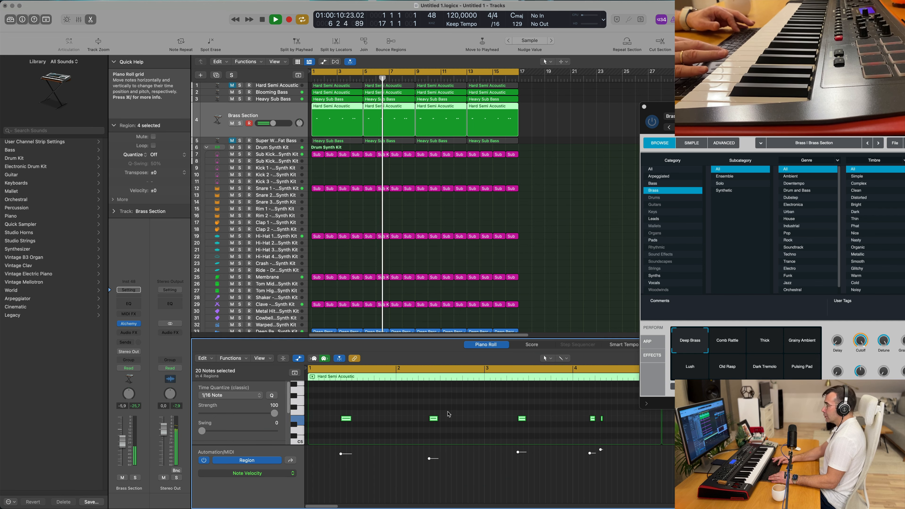
key("Return")
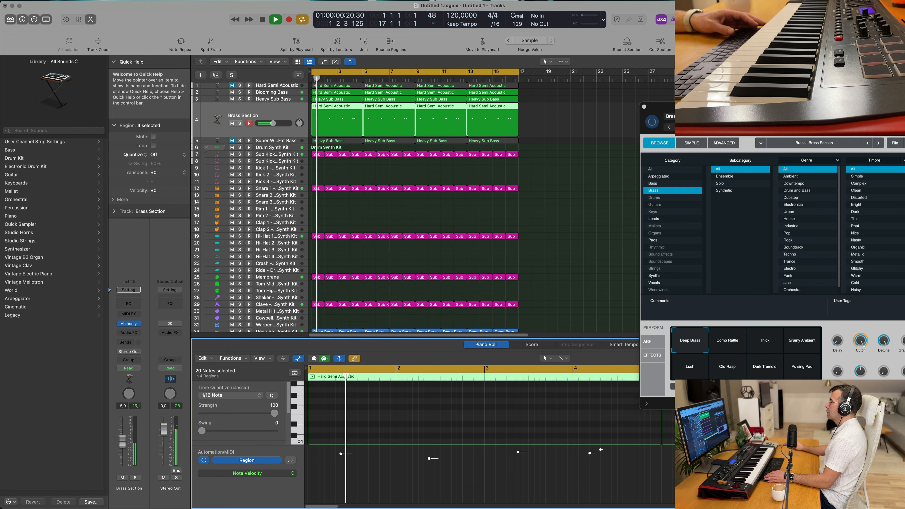
Show Alchemy's Keys category and try the Flexi Suitcase and Fractal Strum presets from the start of the loop.
left_click_drag(667, 107, 424, 106)
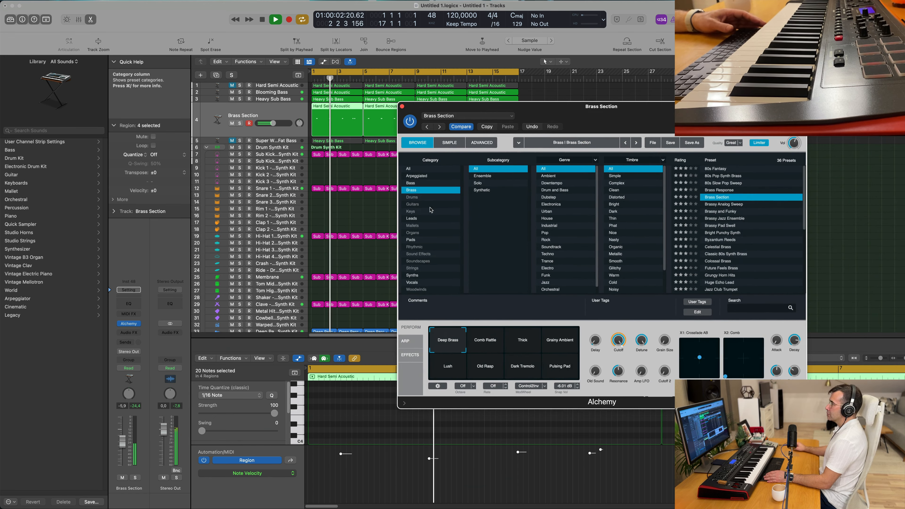
left_click(410, 214)
scroll(719, 237, "down", 5)
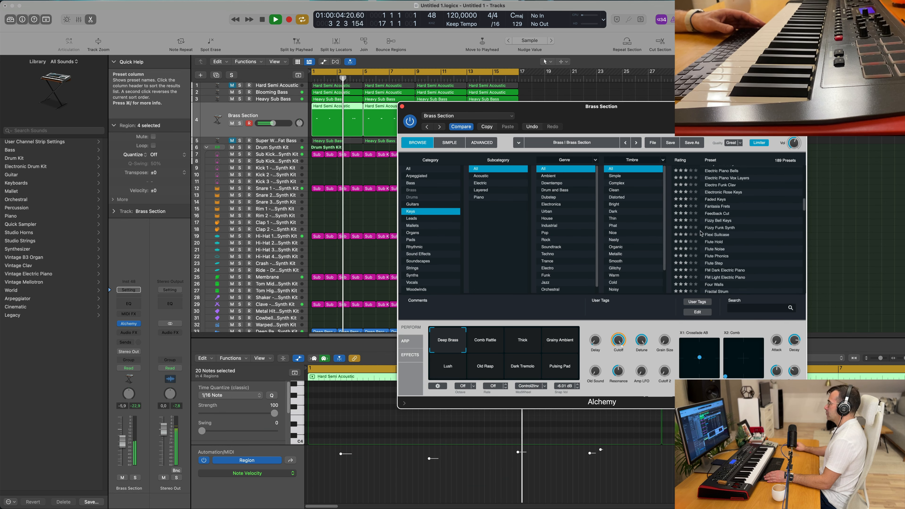
left_click(719, 235)
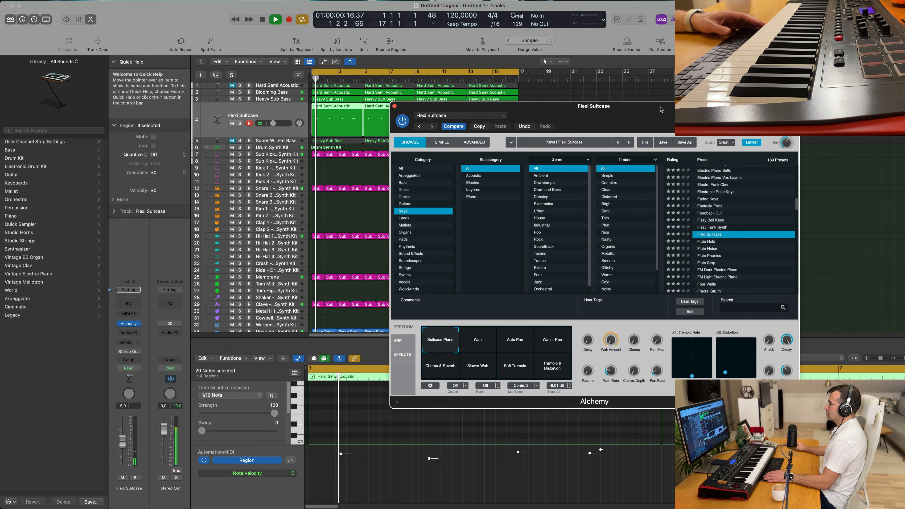
scroll(721, 201, "down", 3)
left_click(737, 216)
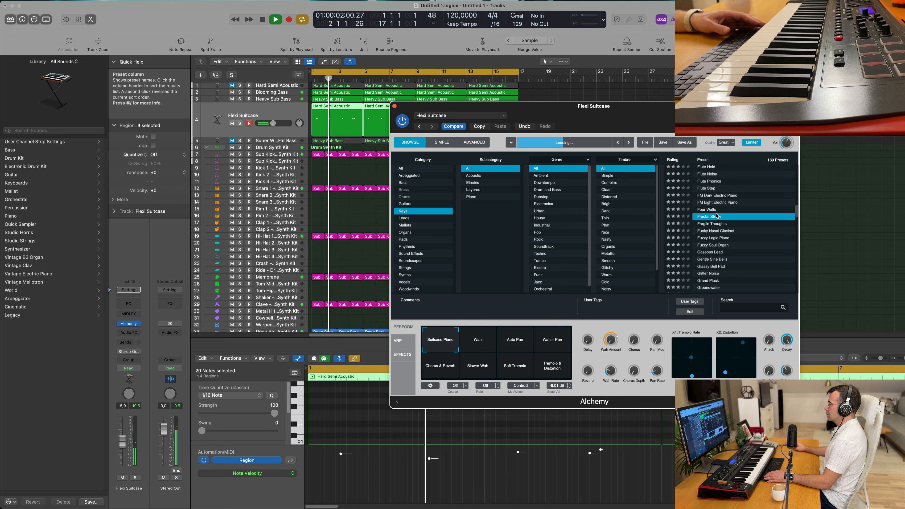
key("Return")
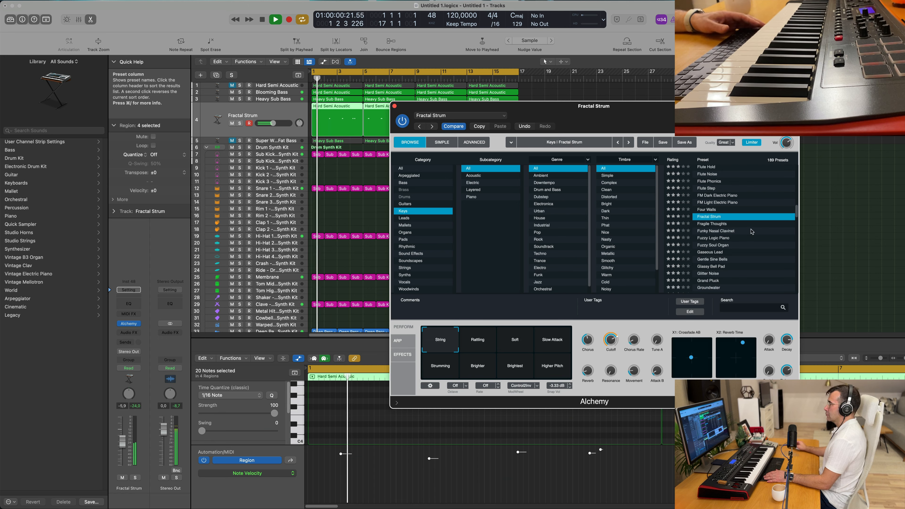
Try the Fuzzy Soul Organ preset, load Glitter Noise in its place, and look further through the Keys presets.
scroll(752, 231, "down", 1)
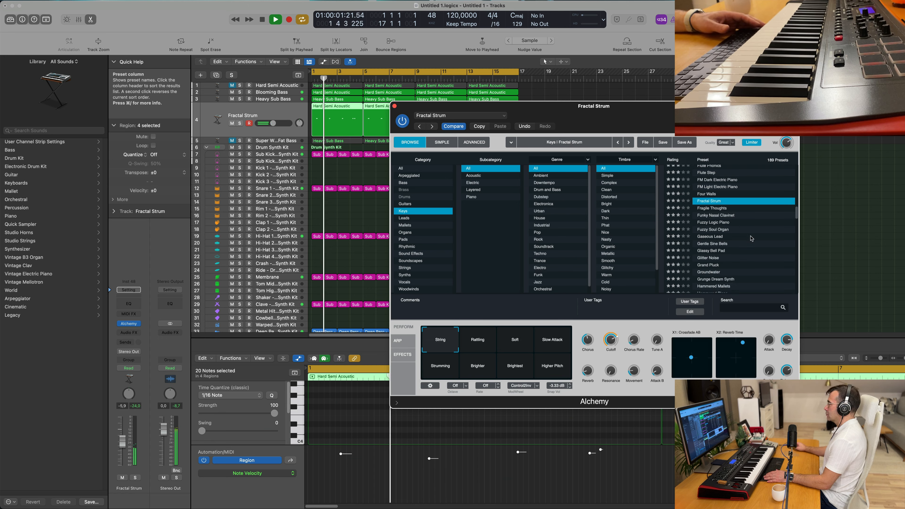
left_click(705, 231)
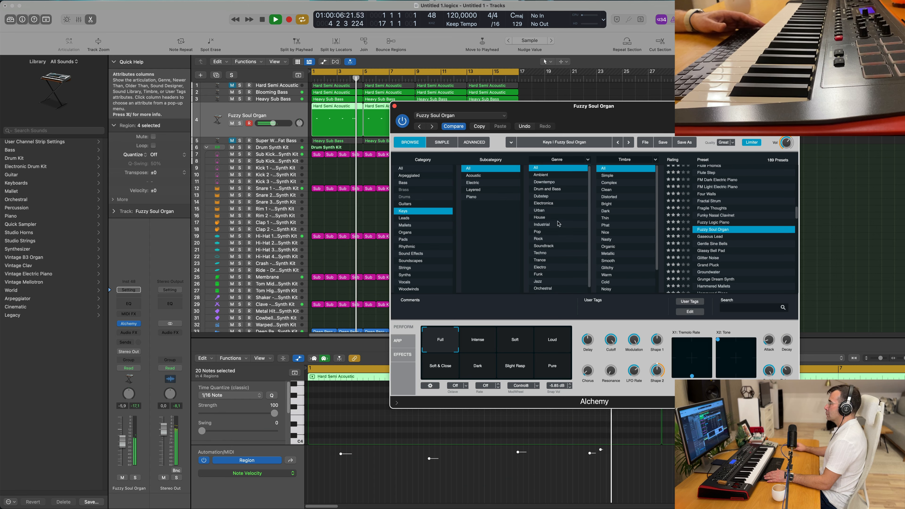
left_click(714, 261)
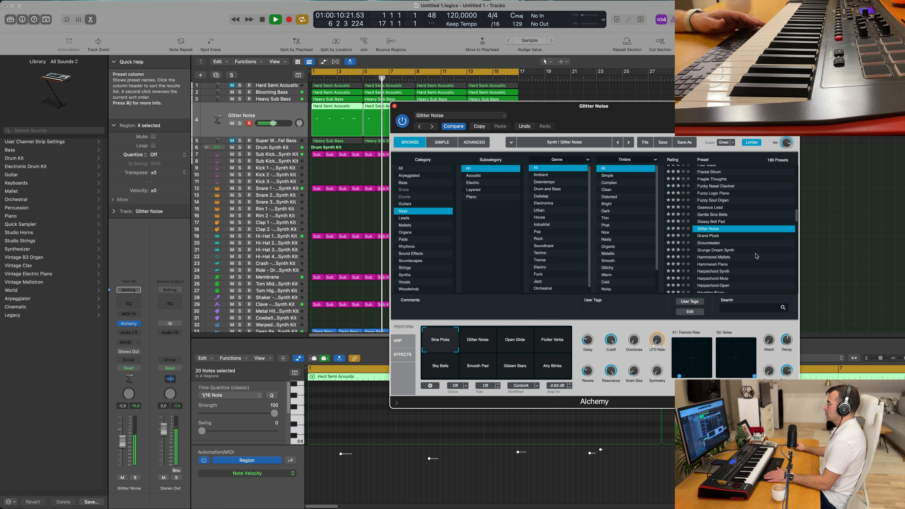
scroll(756, 255, "down", 3)
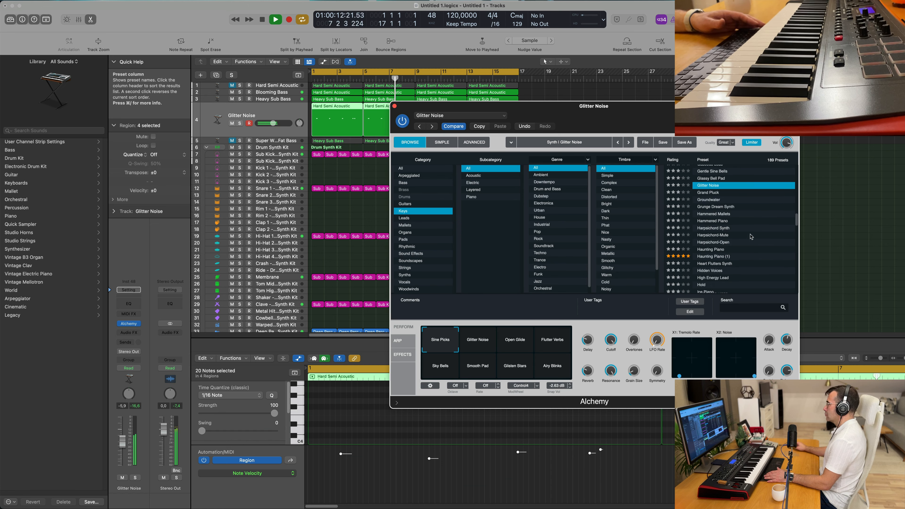
Audition Glitter Noise's snapshots from Open Glide through Glisten Stars, choose Airy Blinks, and lower its Cutoff to about 10.7%.
left_click(499, 343)
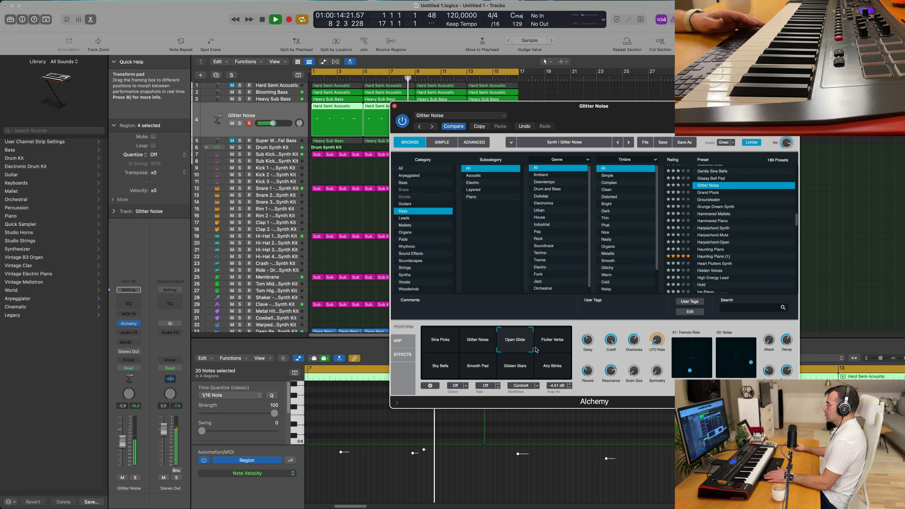
left_click(557, 348)
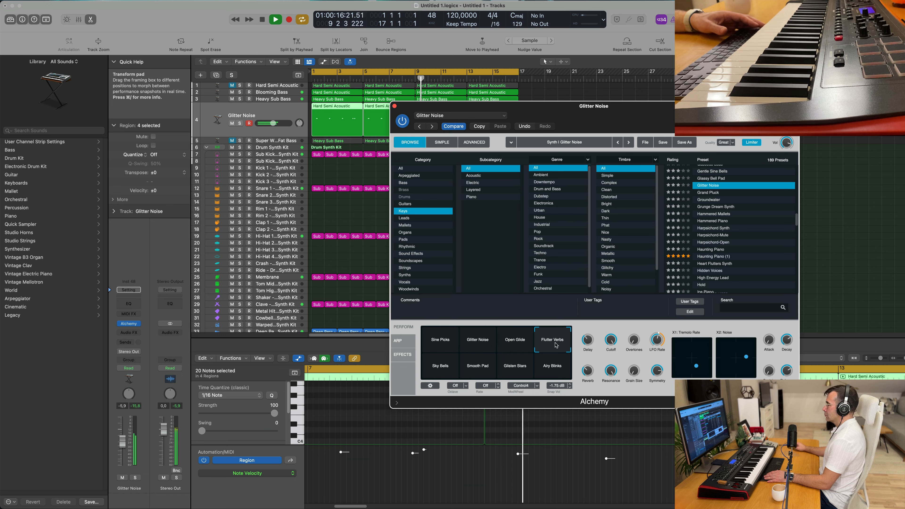
left_click(436, 374)
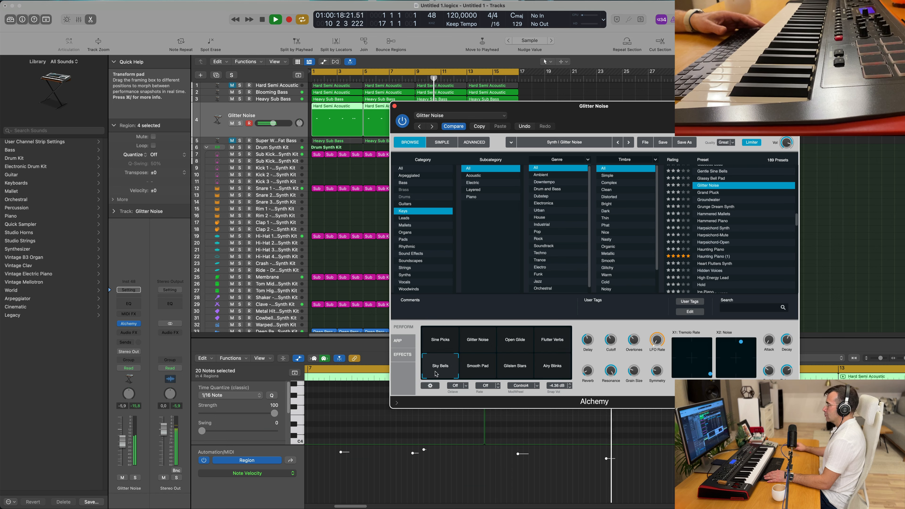
left_click(485, 372)
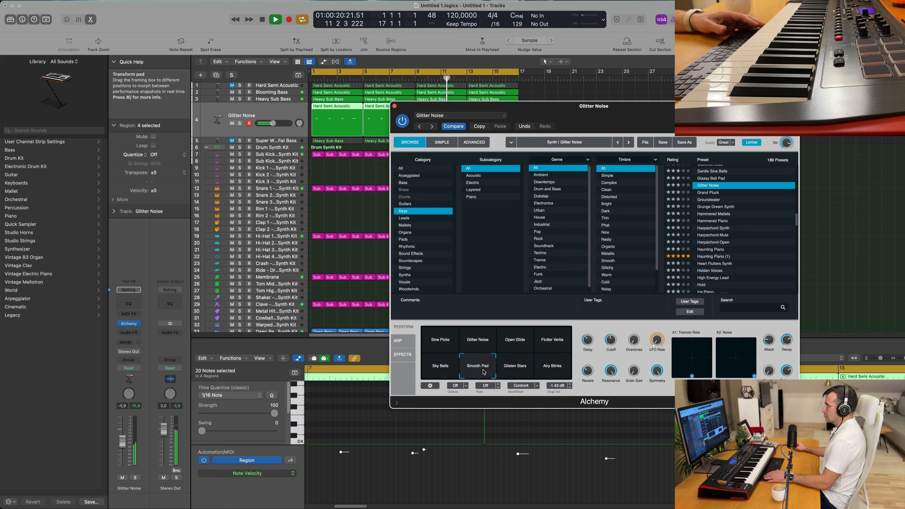
left_click(519, 373)
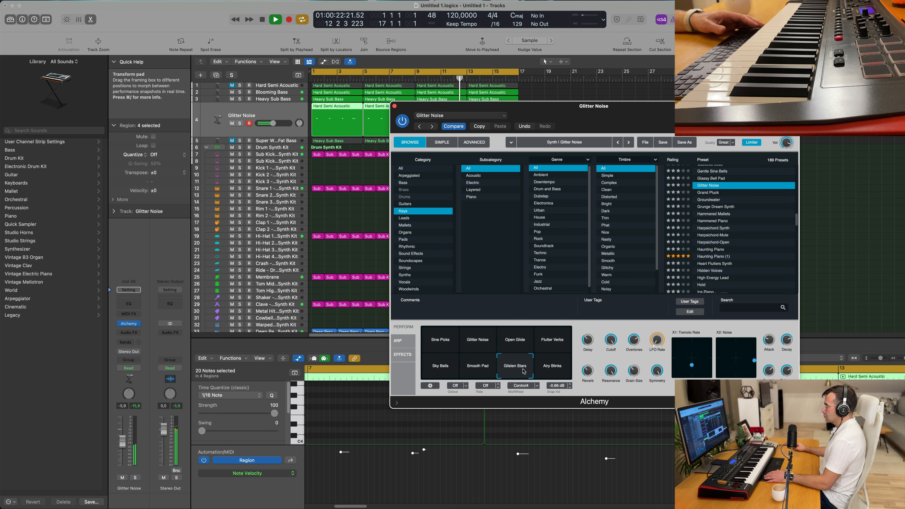
left_click(549, 372)
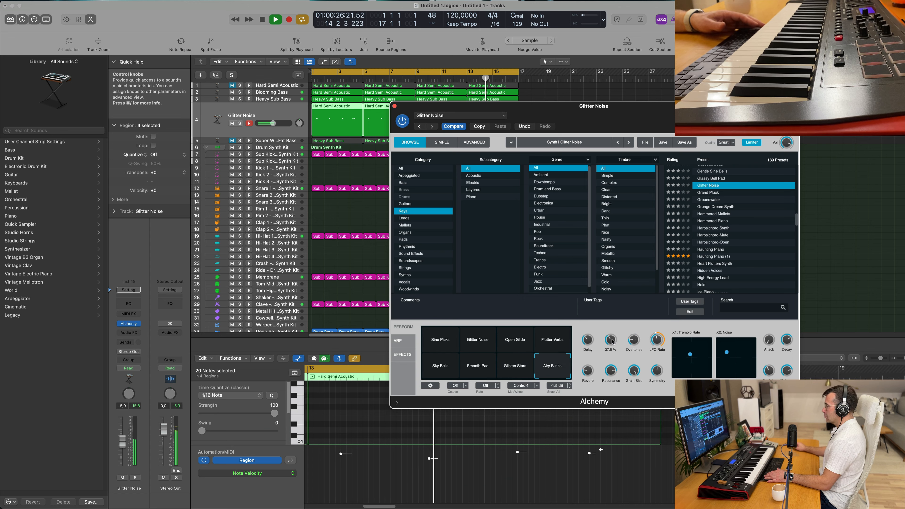
left_click_drag(612, 345, 611, 348)
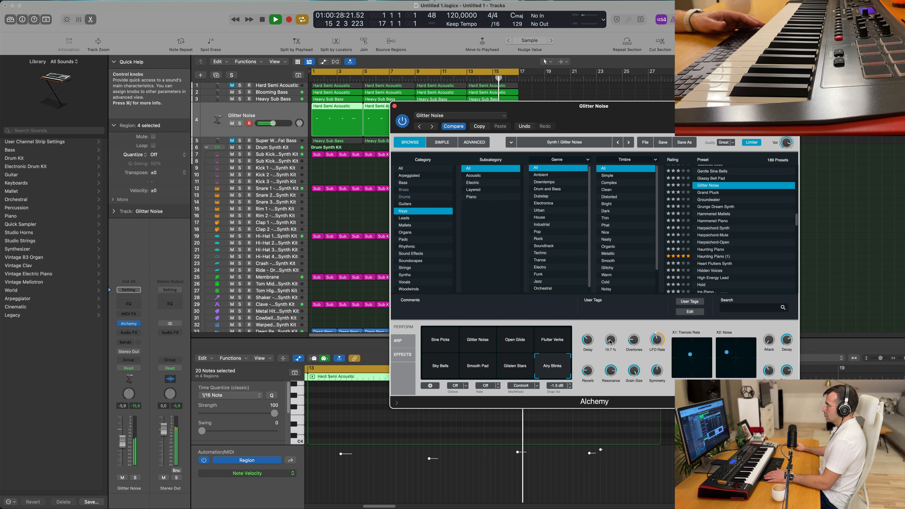
Replay the loop from the beginning, close the Alchemy window, and lower the Glitter Noise track's volume to -8.2 dB.
left_click(410, 433)
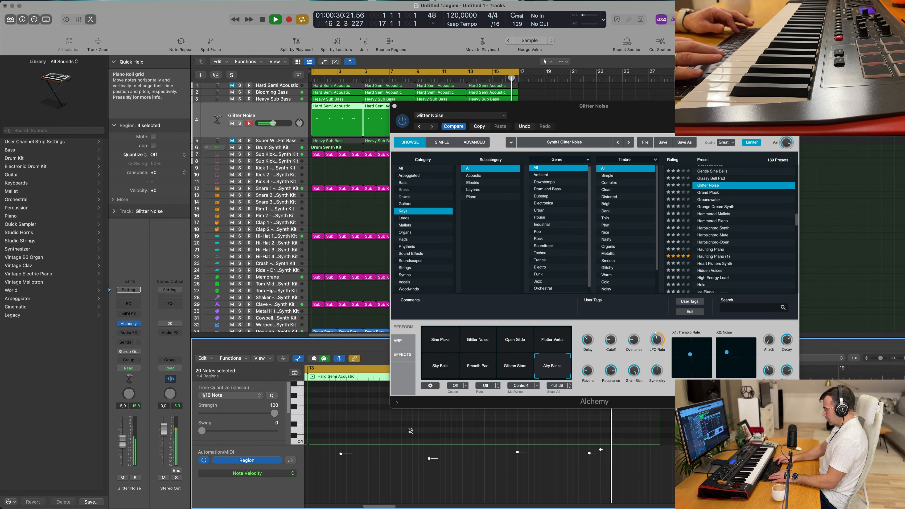
key("space")
key("space")
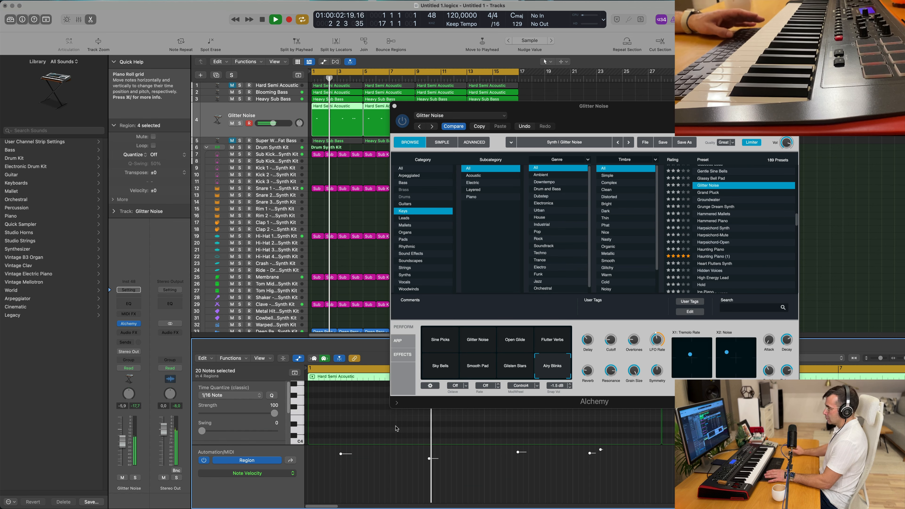
key("Return")
left_click_drag(588, 121, 597, 143)
left_click(403, 127)
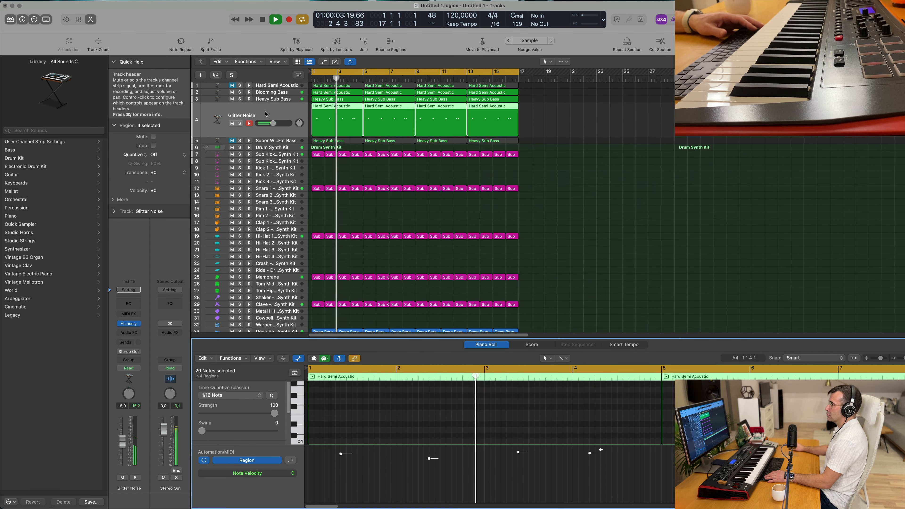
left_click_drag(126, 437, 120, 450)
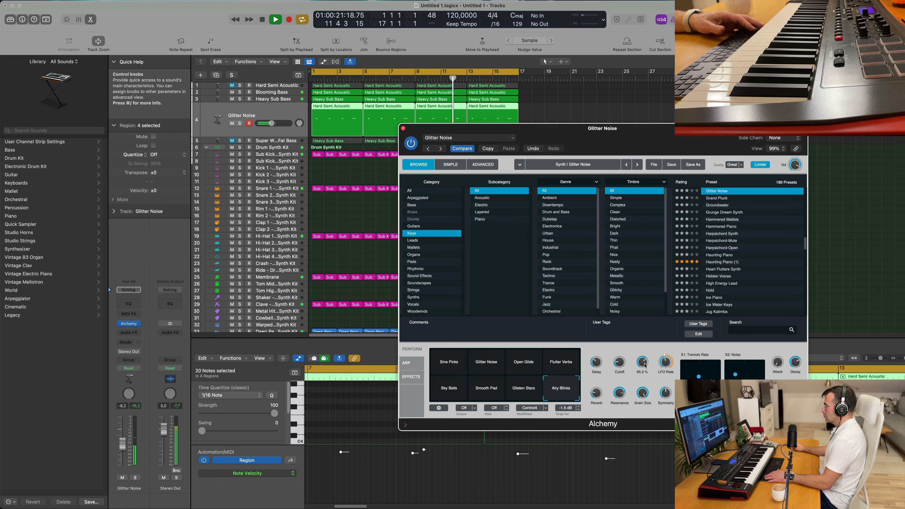
Adjust the Overtones, Delay and Cutoff of the Airy Blinks snapshot while the loop plays from the beginning.
key("Return")
left_click_drag(644, 362, 641, 390)
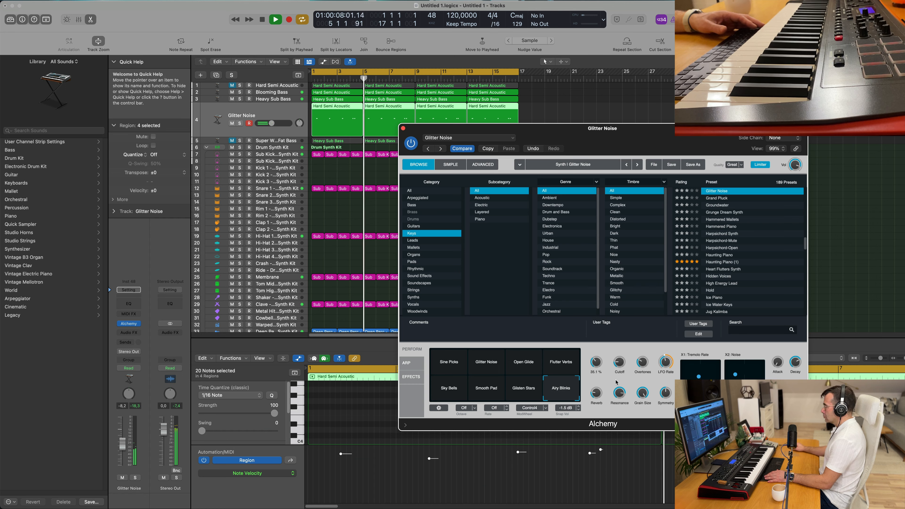
mouse_move(619, 363)
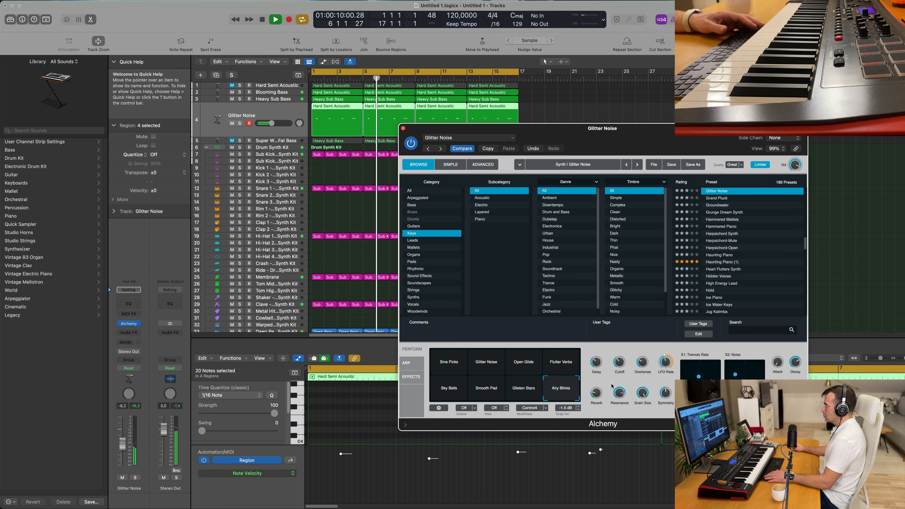
Audition Glitter Noise's Glisten Stars, Smooth Pad, Sky Bells, Flutter Verbs, Open Glide and Glitter Noise snapshots over the loop.
left_click(527, 394)
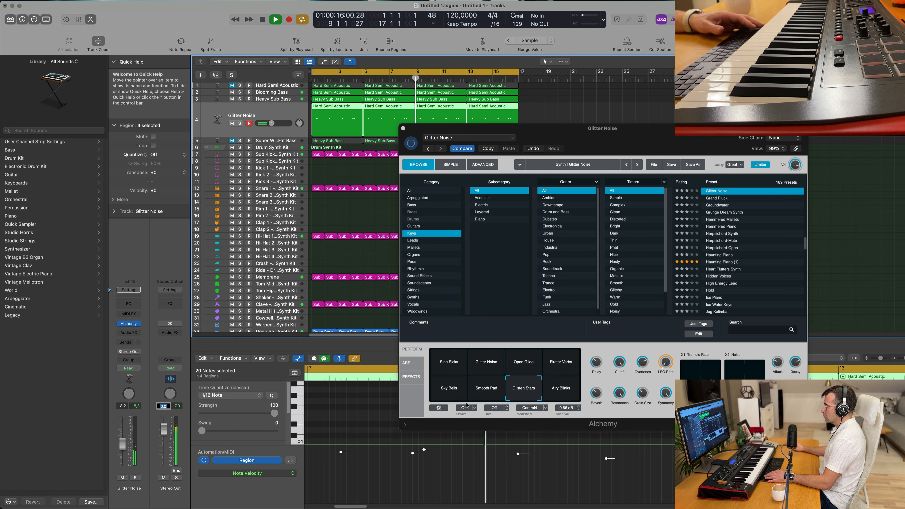
left_click(476, 388)
left_click(442, 390)
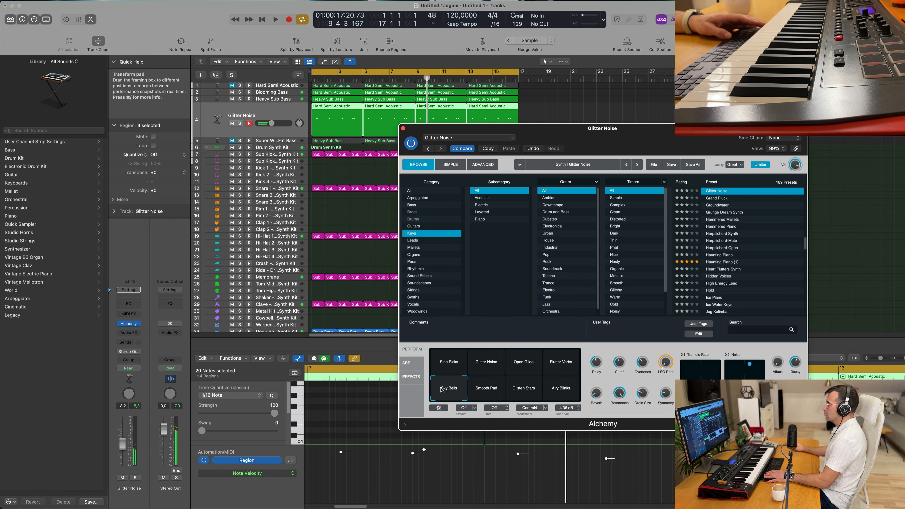
key("space")
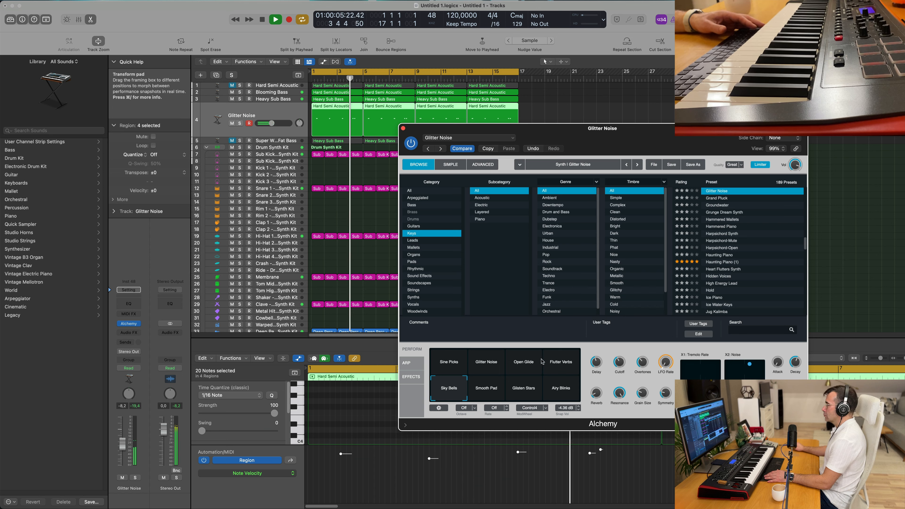
left_click(550, 363)
key("Return")
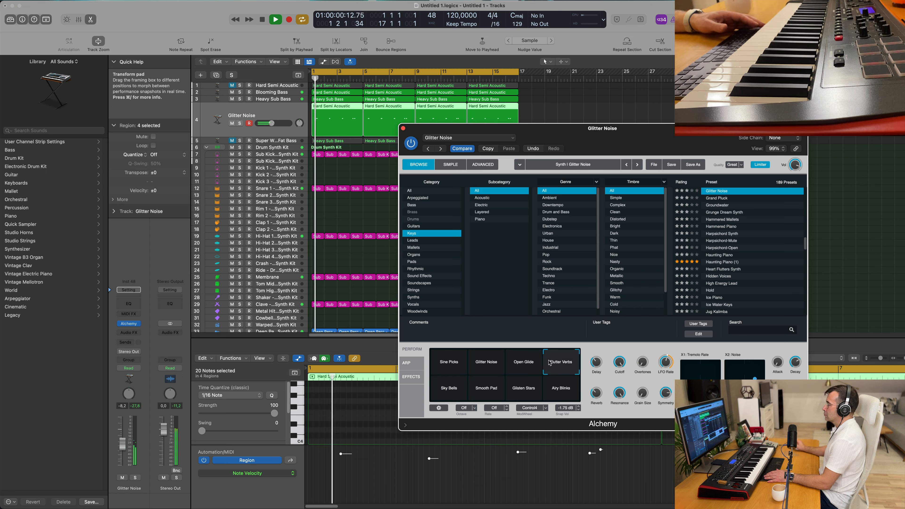
left_click(518, 365)
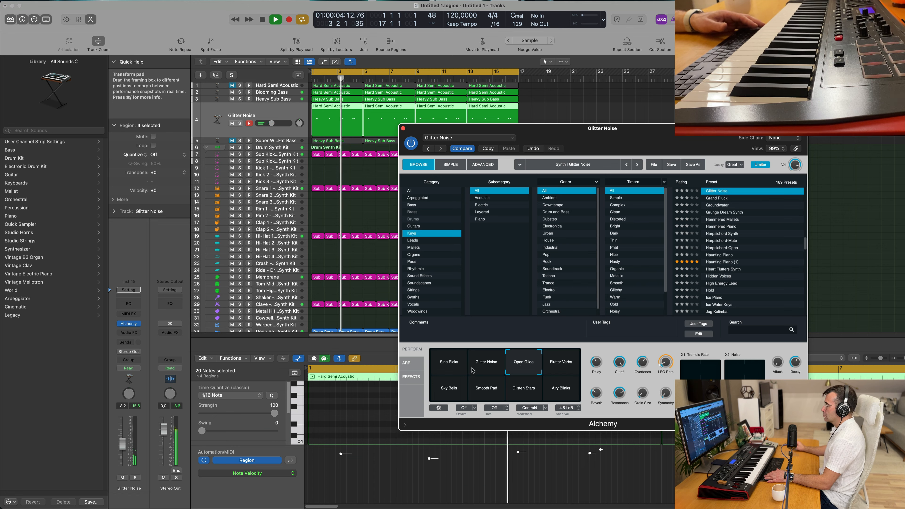
left_click(486, 363)
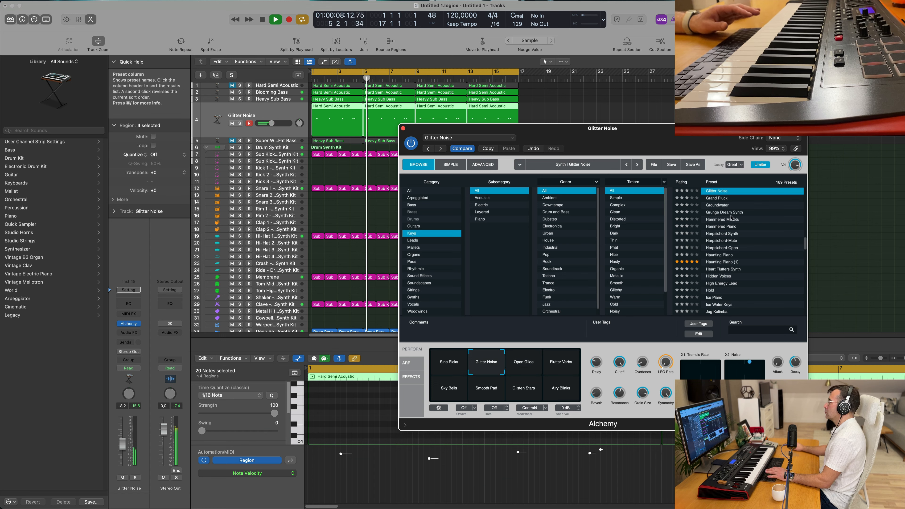
Try the Long Mel preset with its High Tones 1 snapshot from the loop start, with the track's volume at -2.3 dB.
scroll(746, 267, "down", 5)
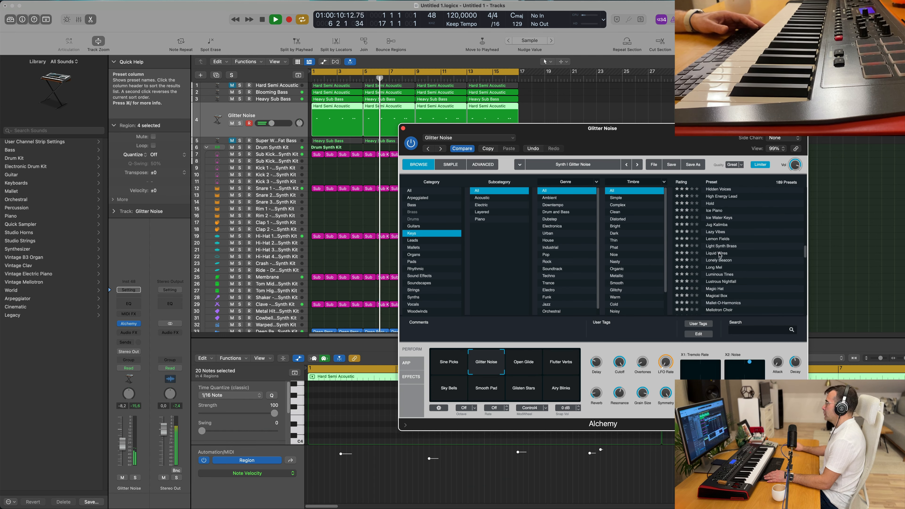
left_click(721, 267)
key("Return")
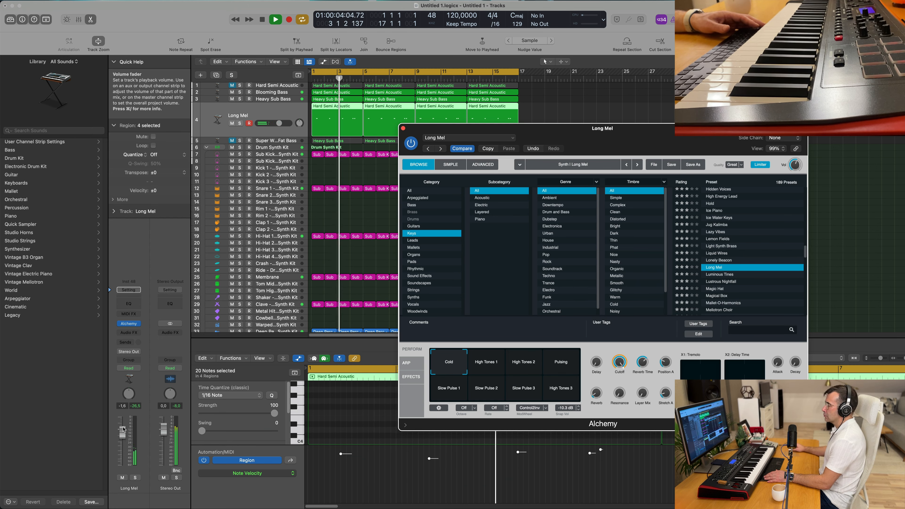
left_click(123, 430)
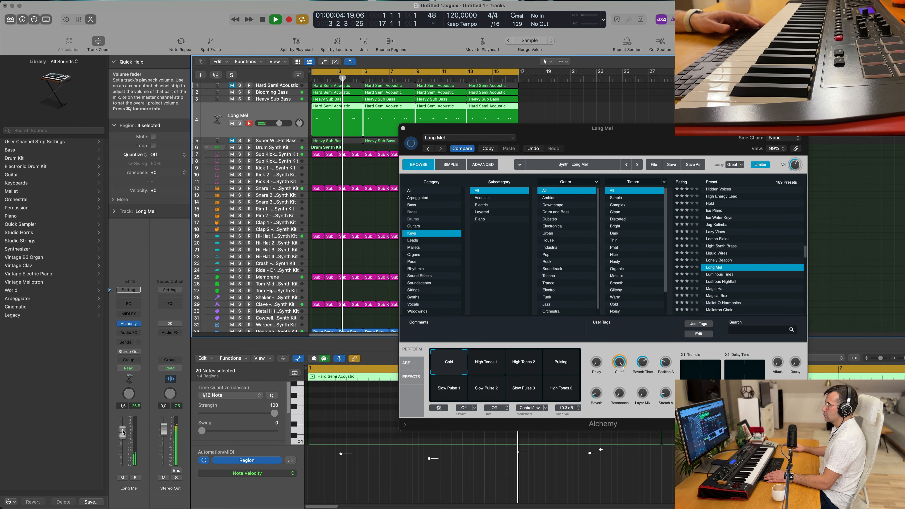
left_click(497, 366)
key("Return")
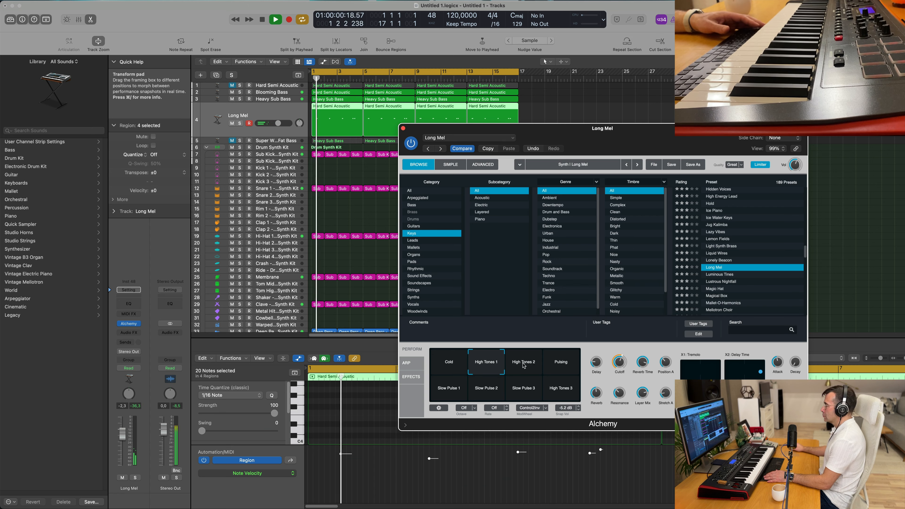
Try the Lustrous Nightfall and Mellow Chimes presets, then load Midnight Jupiter Keys and play it from the loop start.
left_click(708, 282)
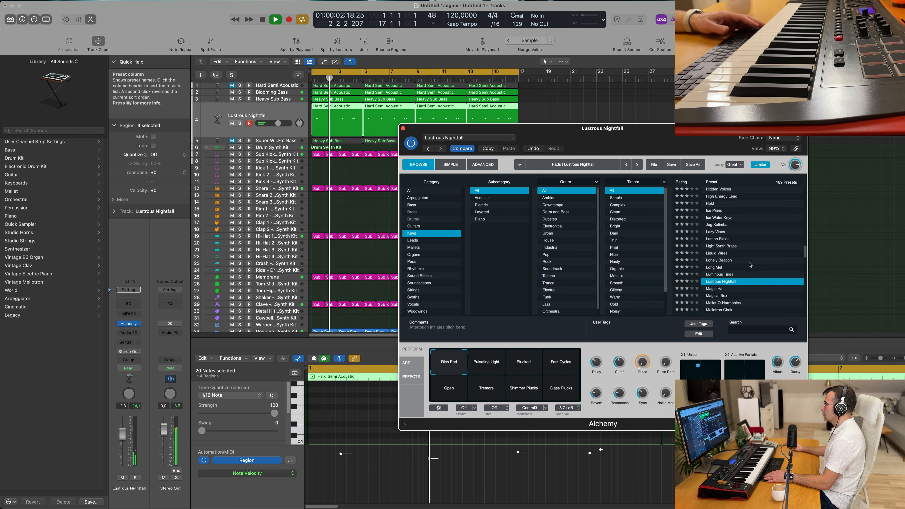
scroll(749, 264, "down", 4)
left_click(725, 279)
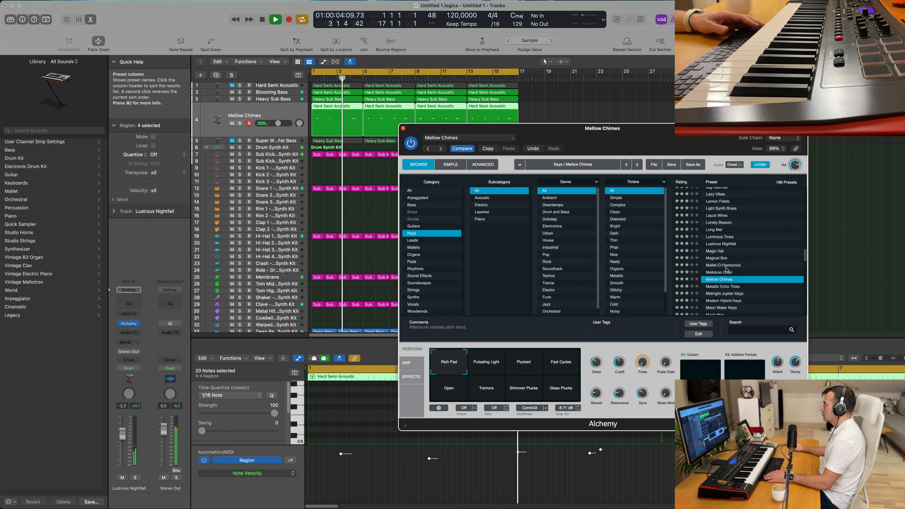
key("Down")
key("Down")
key("space")
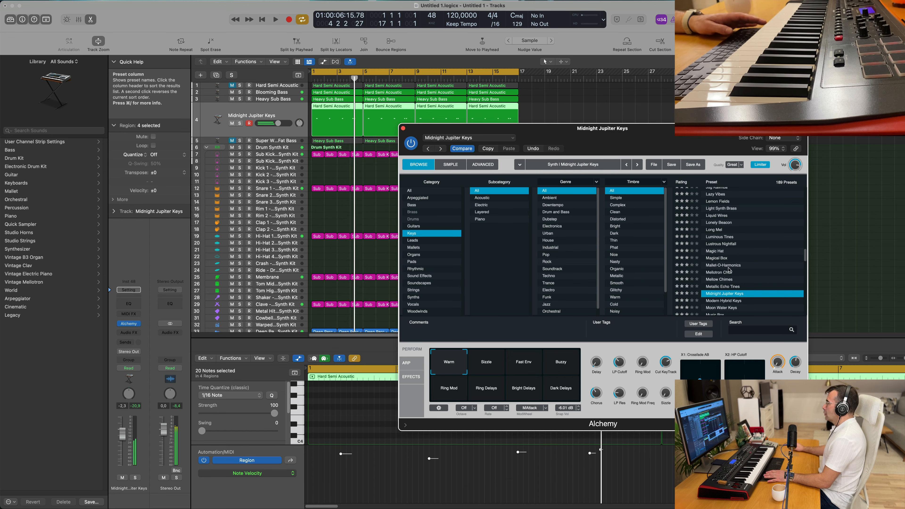
key("space")
scroll(729, 270, "down", 3)
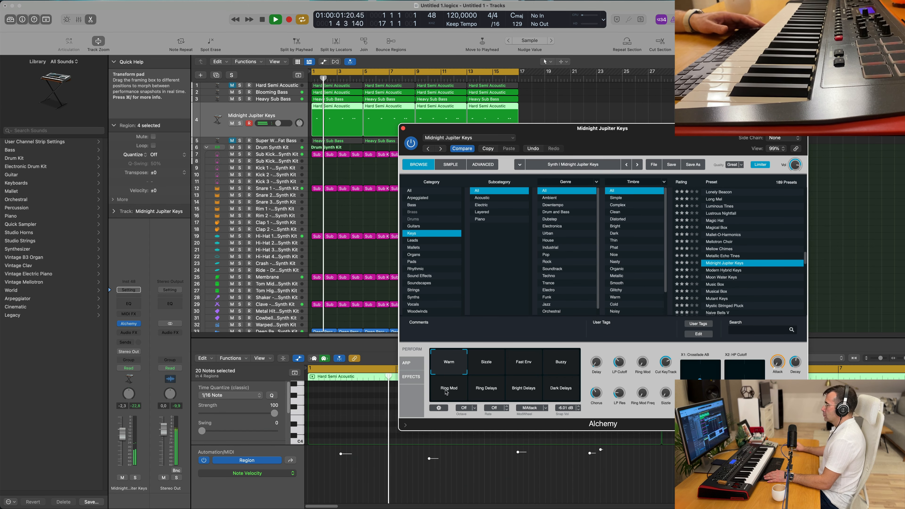
Raise the Midnight Jupiter Keys track to 1.7 dB, compare the Bright Delays, Ring Delays and Ring Mod snapshots, and settle on Dark Delays.
left_click(148, 423)
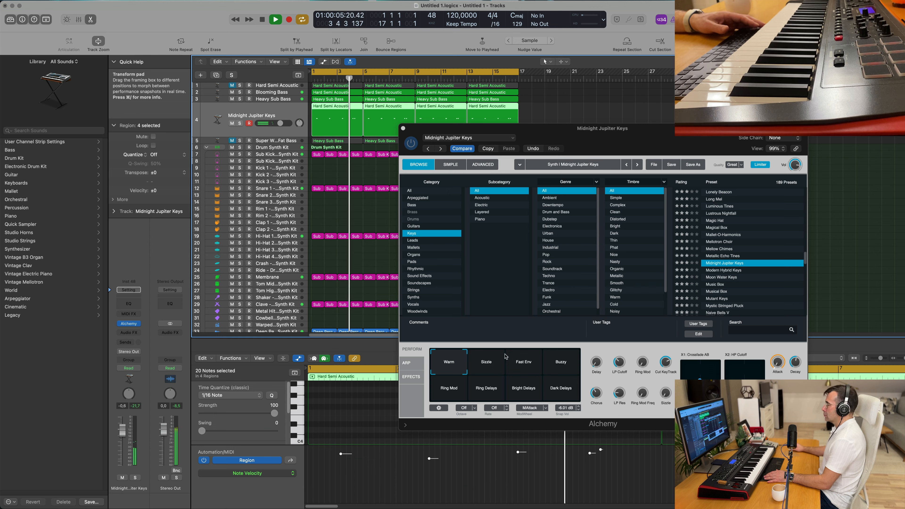
left_click_drag(505, 356, 562, 392)
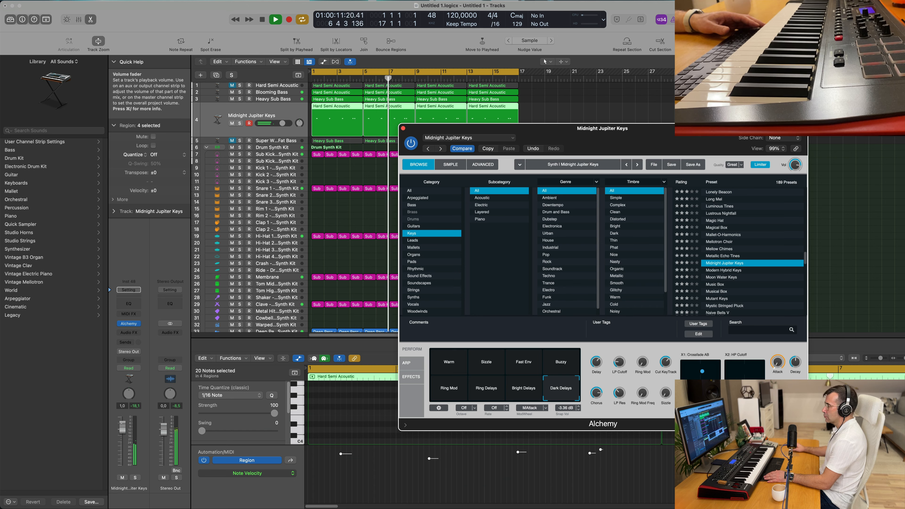
left_click(121, 428)
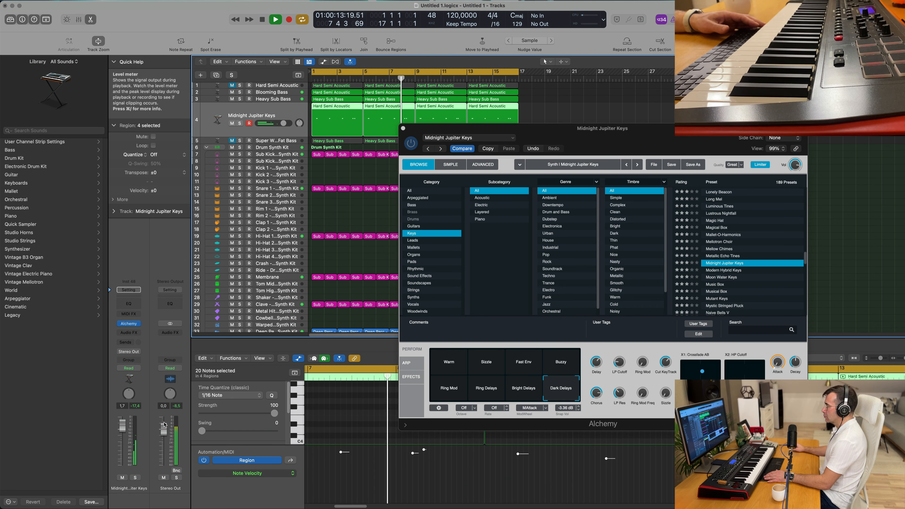
left_click(523, 388)
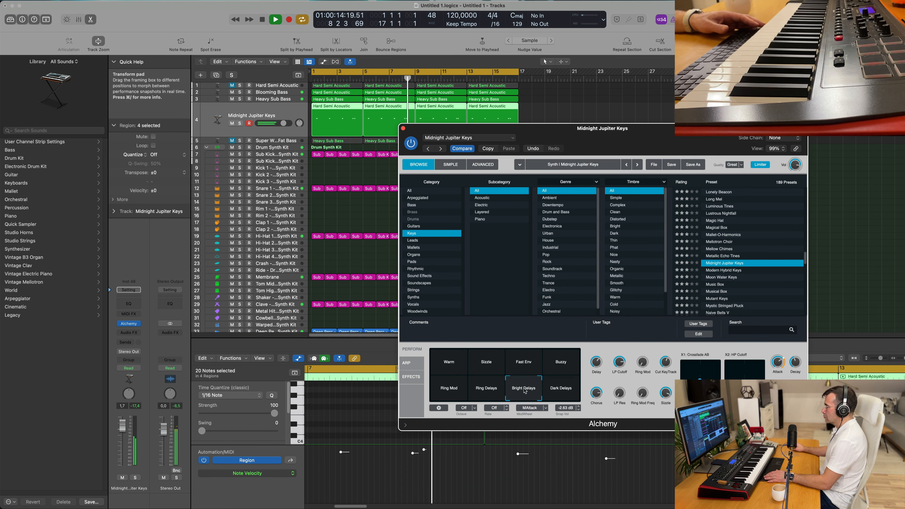
left_click(487, 391)
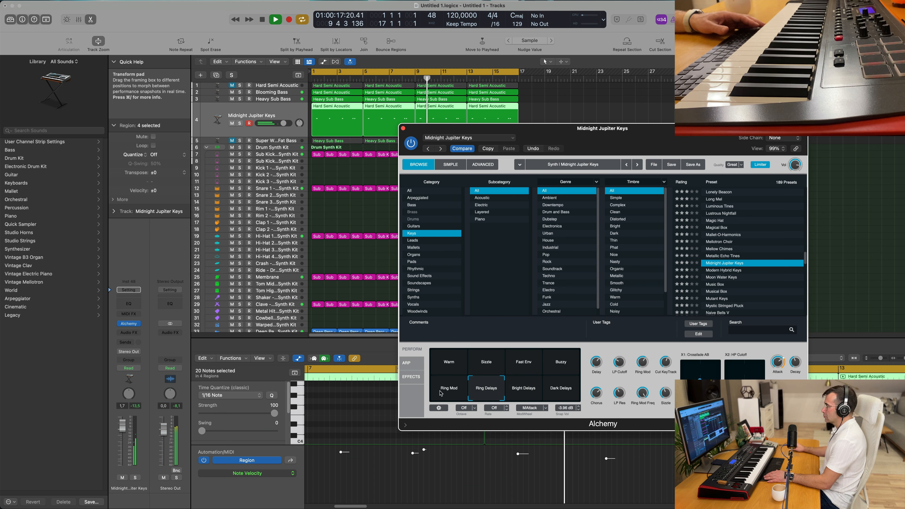
left_click(445, 392)
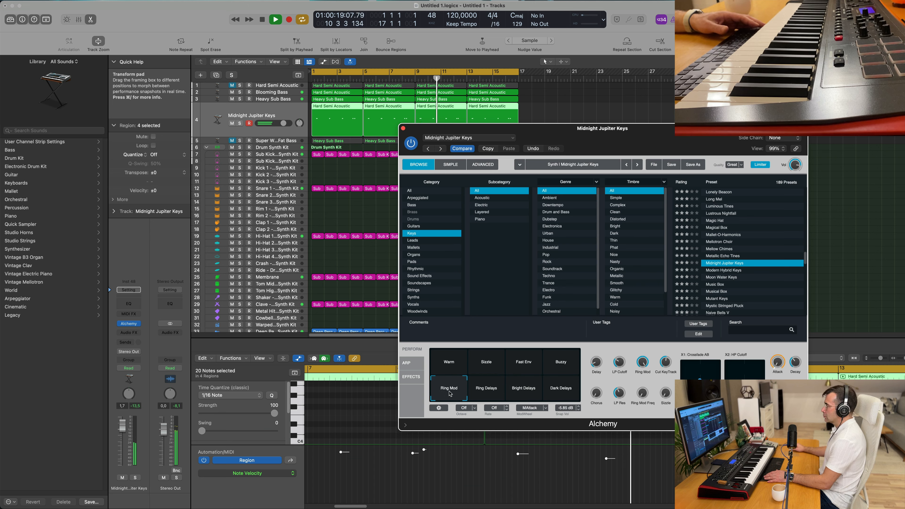
left_click(570, 392)
Raise Alchemy's output volume, balance the Midnight Jupiter Keys track at -0.7 dB, and close the plug-in window.
left_click(126, 428)
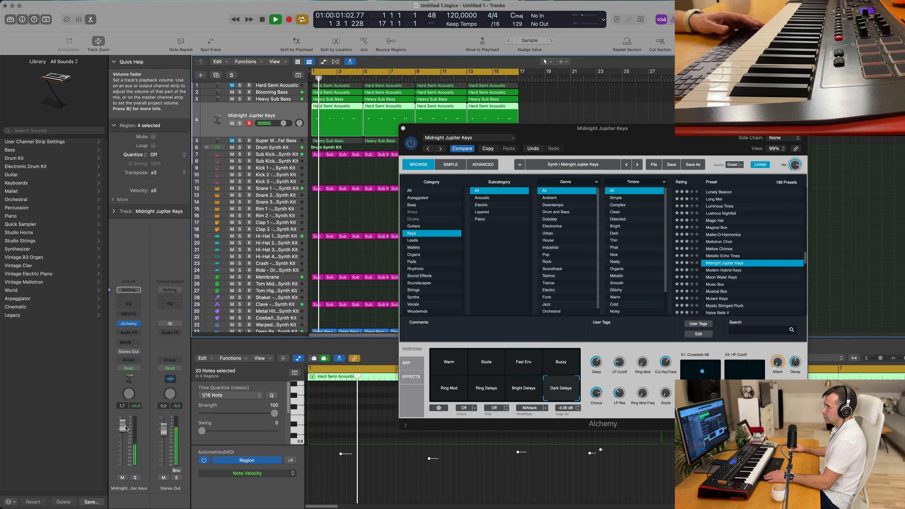
left_click_drag(125, 426, 125, 416)
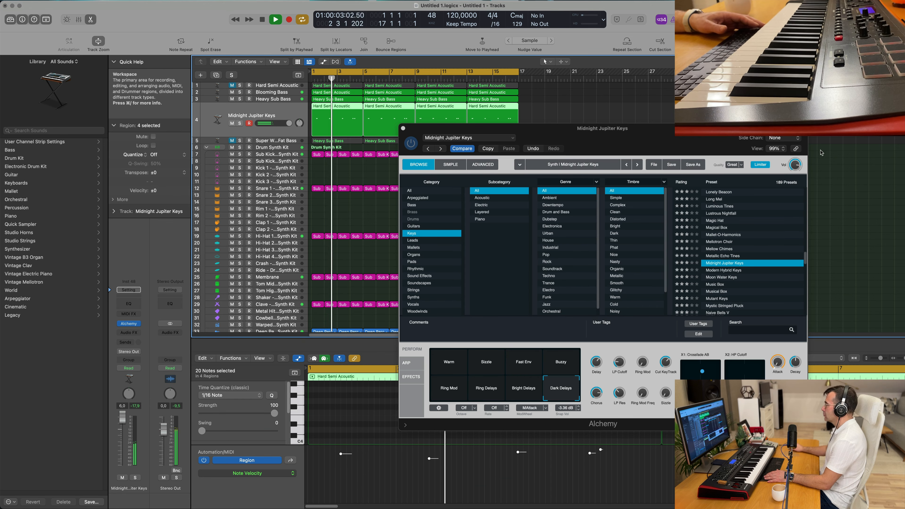
left_click_drag(795, 164, 795, 152)
left_click_drag(635, 138, 561, 147)
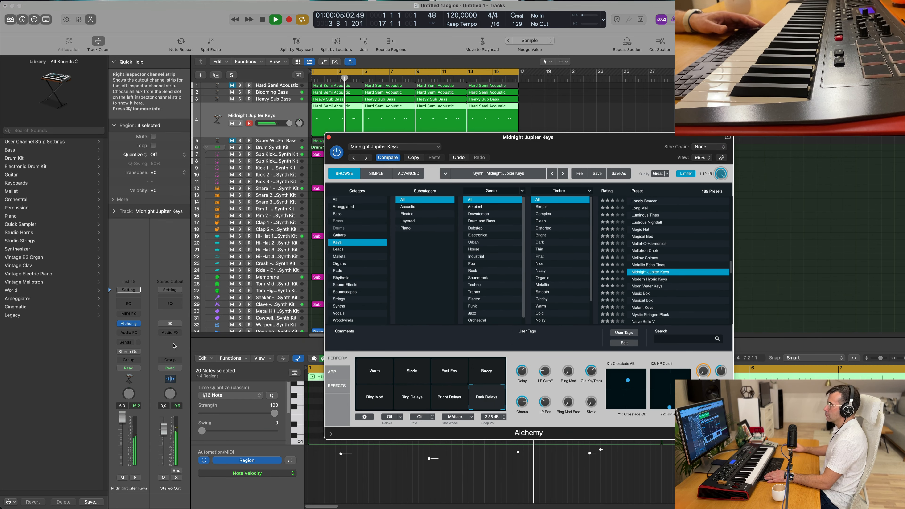
left_click_drag(123, 433, 122, 437)
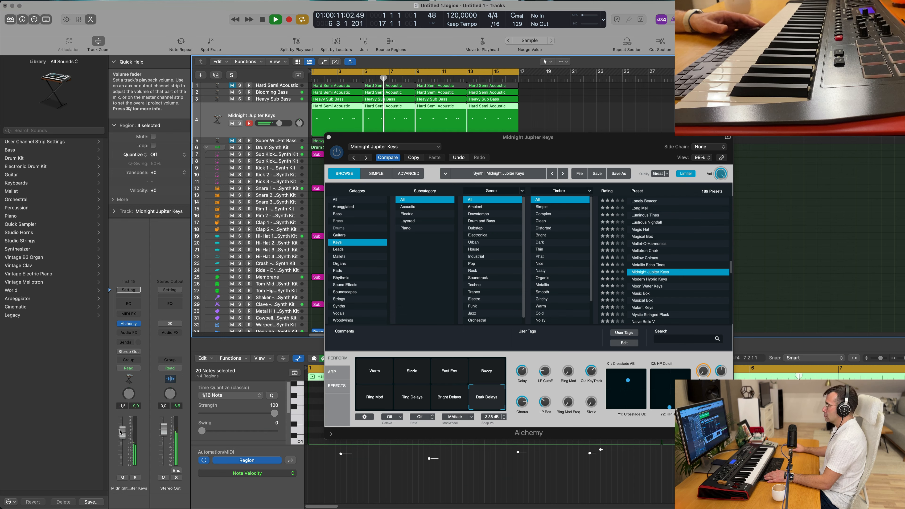
mouse_move(121, 432)
left_mouse_down()
mouse_move(112, 430)
mouse_move(128, 430)
left_mouse_up()
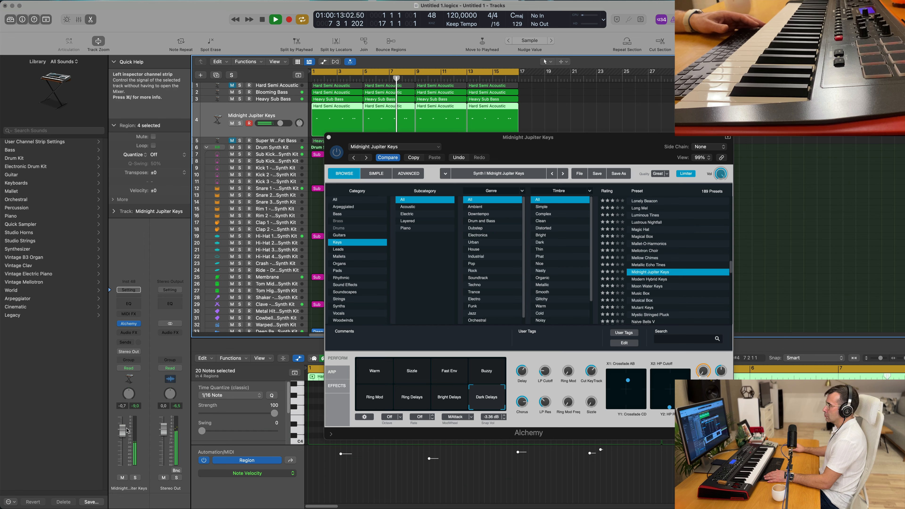
left_click(328, 137)
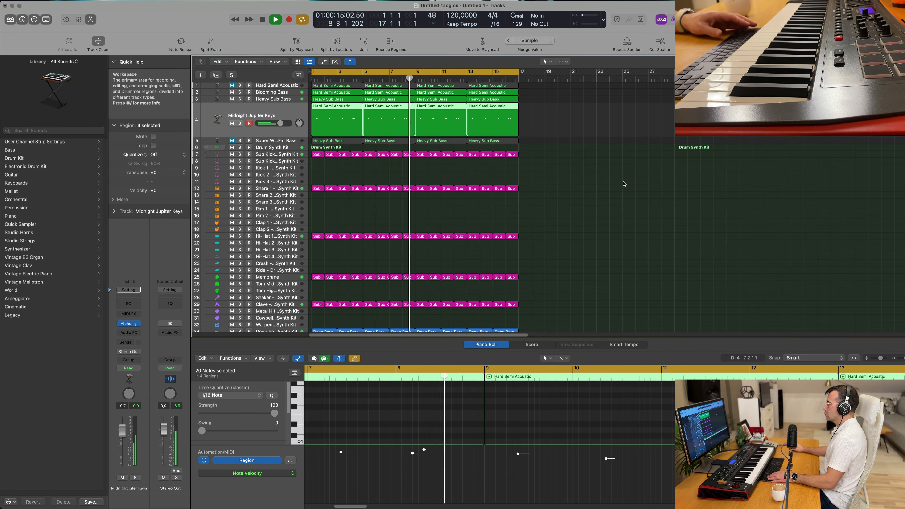
Select all regions in the arrangement and repeat them twice to extend the song beyond bar 17.
left_click(603, 185)
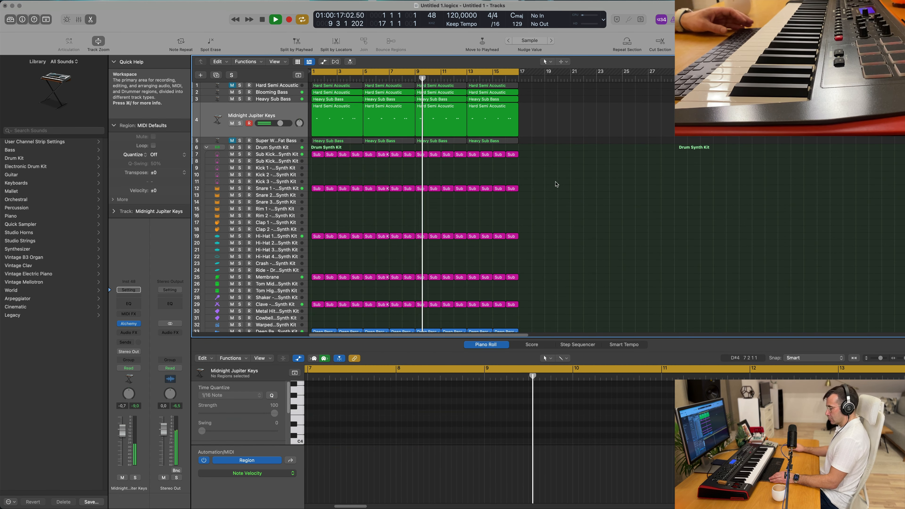
key("super+a")
key("super+r")
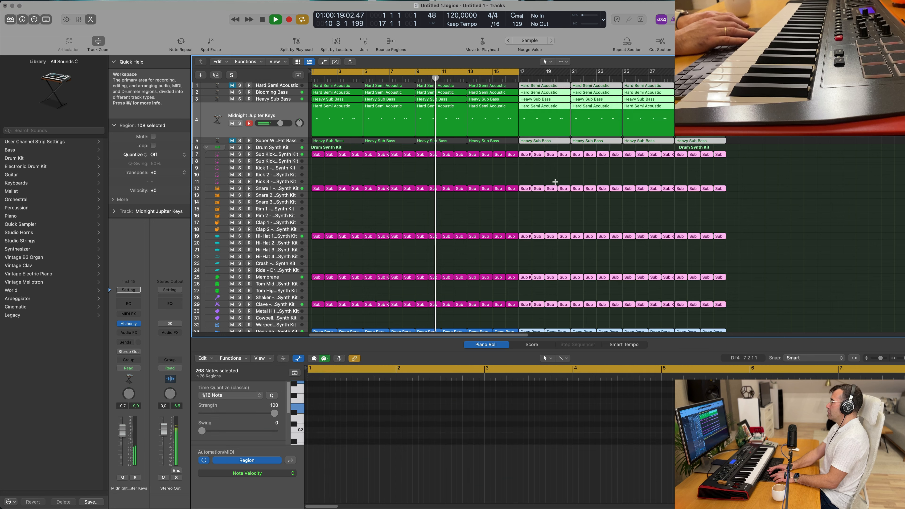
key("super+r")
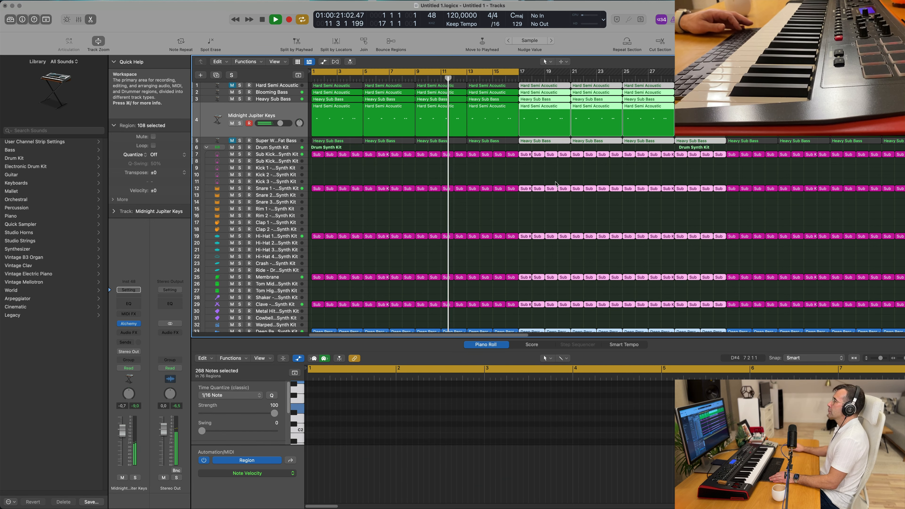
Show the secondary ruler above the arrangement and extend the cycle area to bar 65.
key("super+Left")
key("super+Left")
key("super+Left")
key("super+Left")
left_click(458, 205)
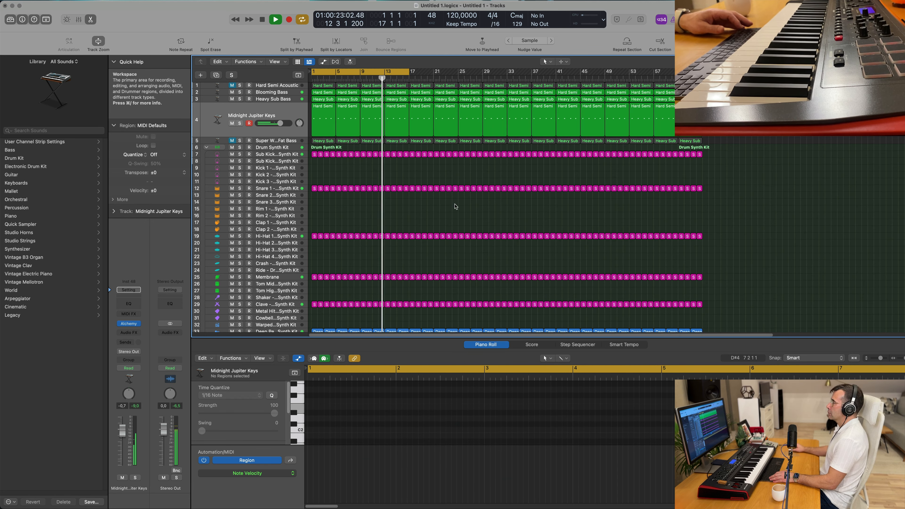
left_click(279, 63)
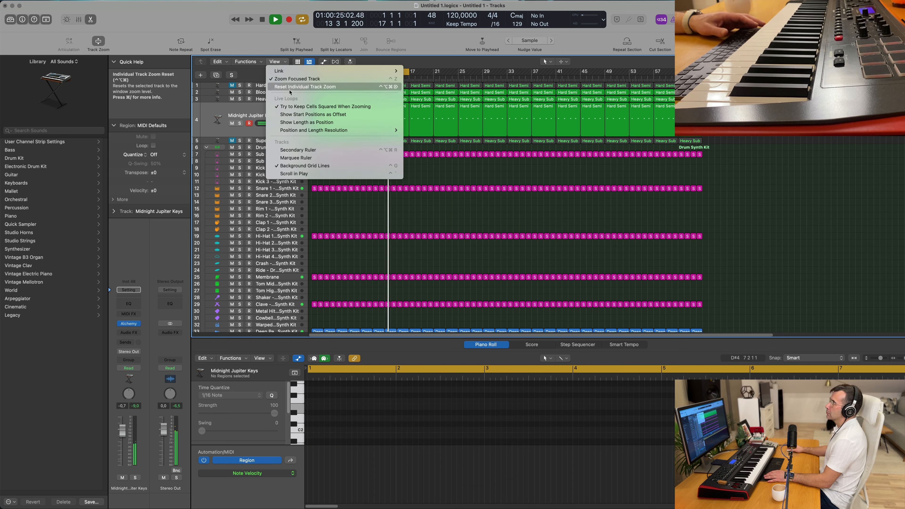
left_click(292, 151)
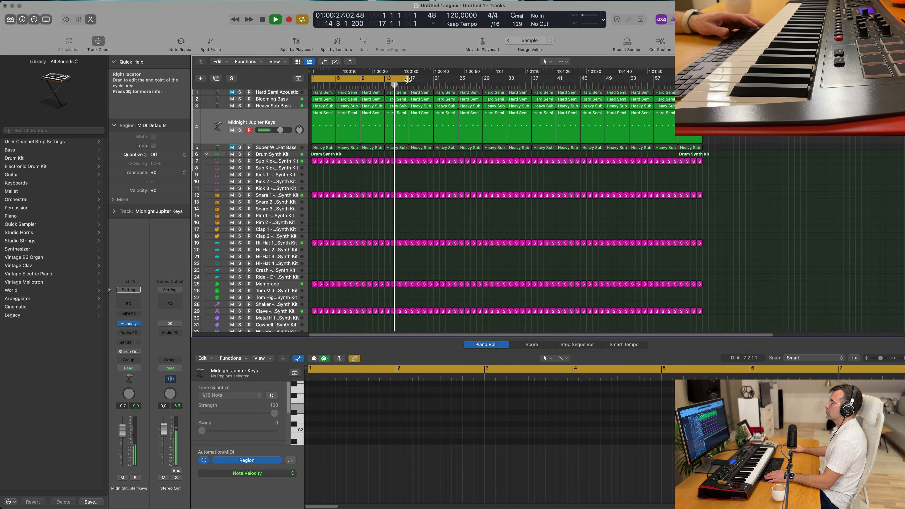
left_click_drag(408, 79, 702, 79)
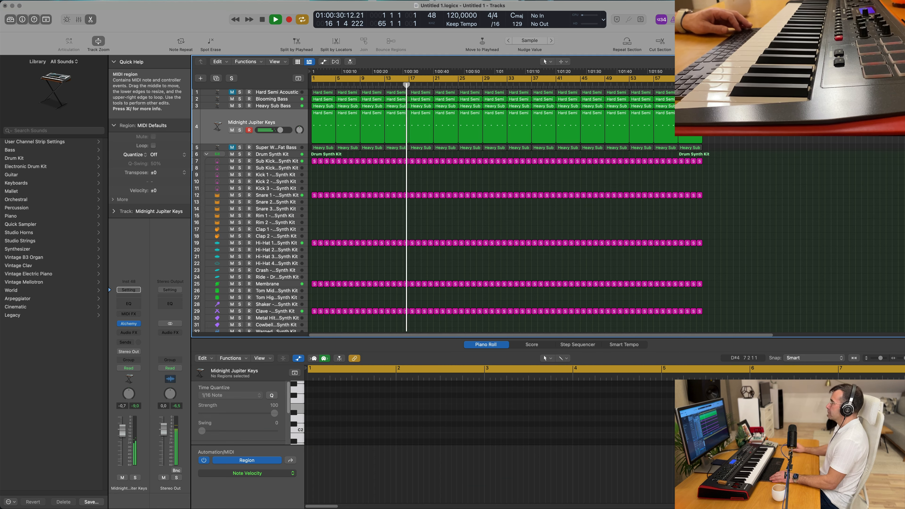
Select all regions and repeat them once to continue the arrangement from bar 65, then clear the selection.
key("super+a")
key("super+r")
scroll(631, 158, "left", 3)
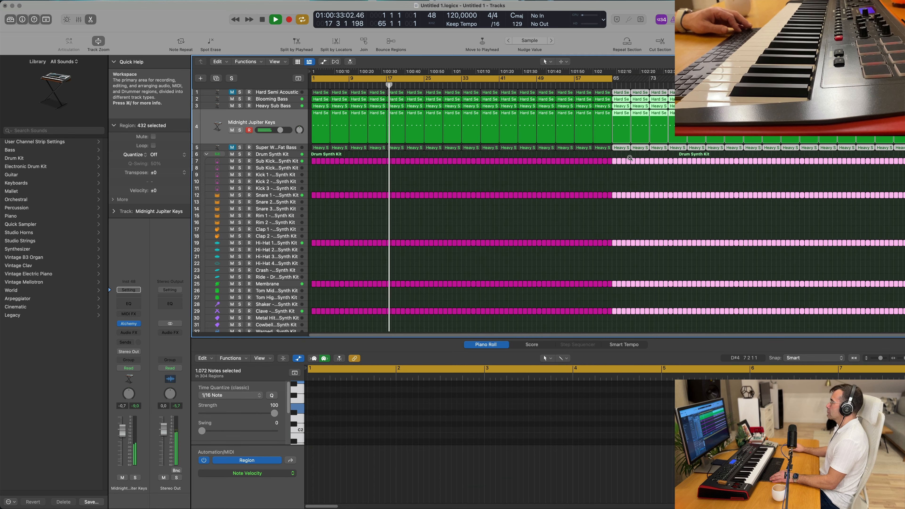
left_click(448, 181)
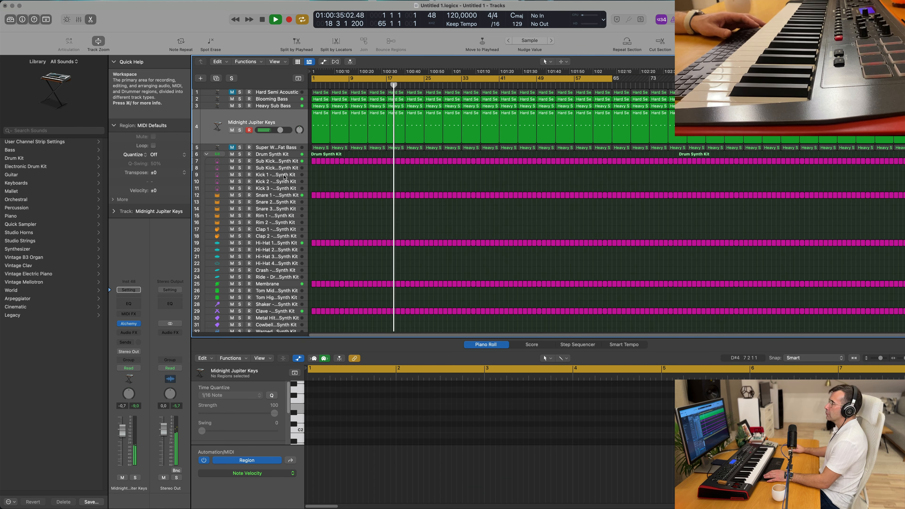
Audition the Super Wide Fat Bass track in solo, mute it again, and delete its regions before bar 65.
left_click(253, 149)
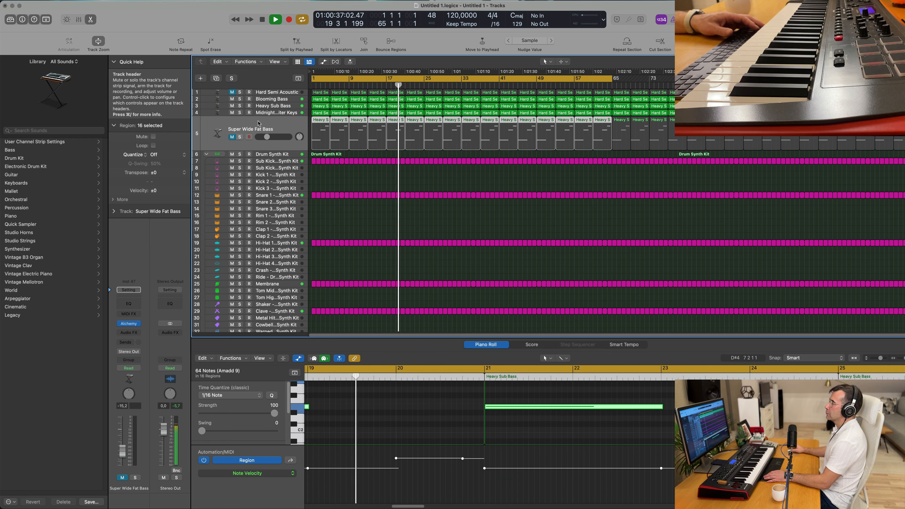
left_click(239, 137)
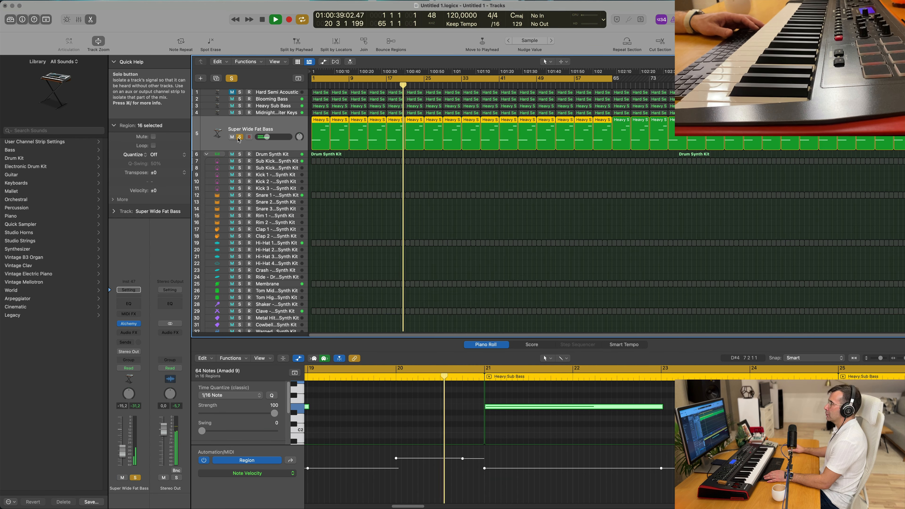
left_click(239, 137)
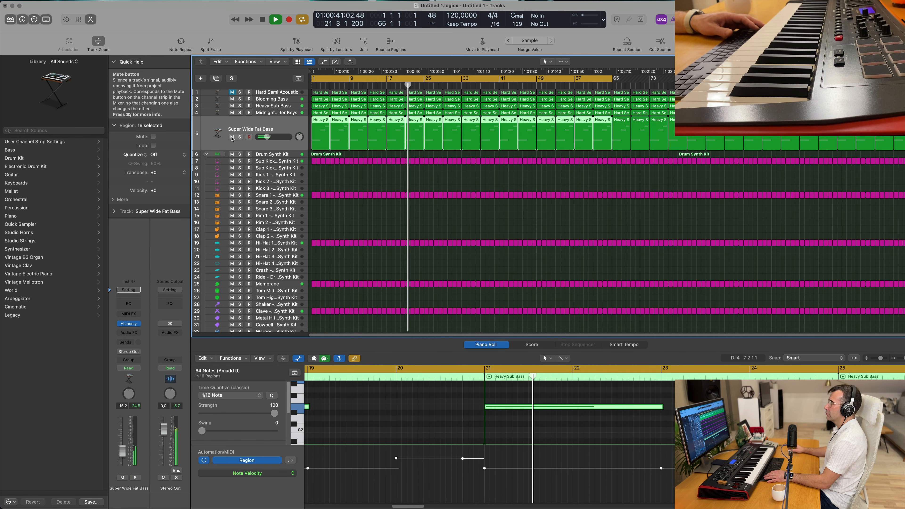
left_click(232, 137)
key("Delete")
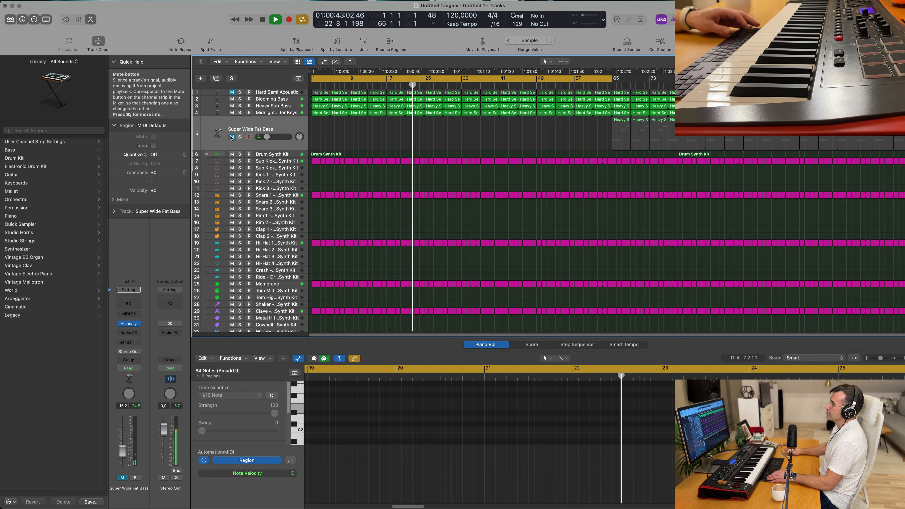
Copy the first Deep Perc region to the start of the Metal Hit track and briefly solo Deep Perc for comparison.
scroll(355, 145, "up", 3)
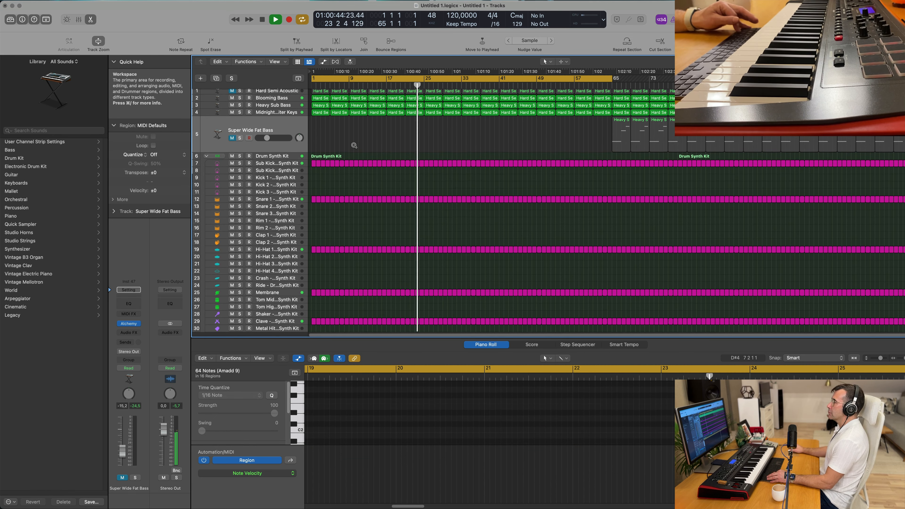
scroll(354, 145, "down", 5)
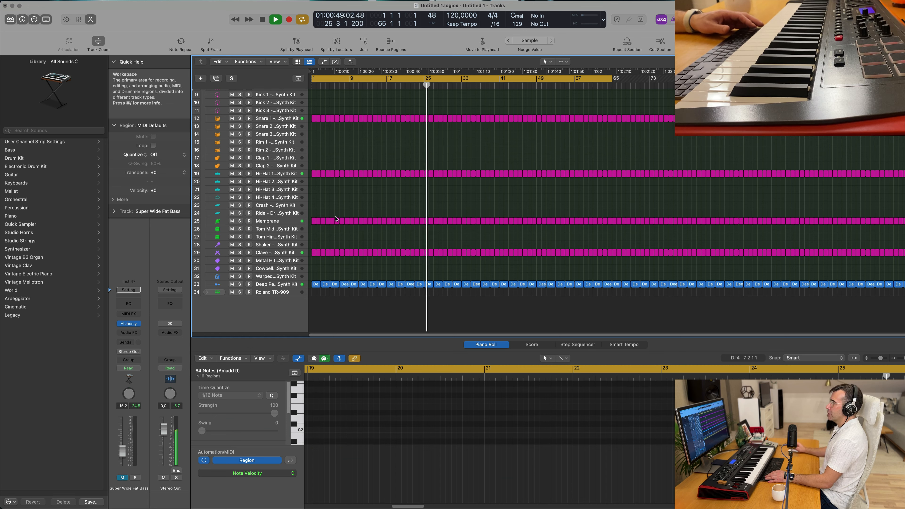
left_click(315, 284)
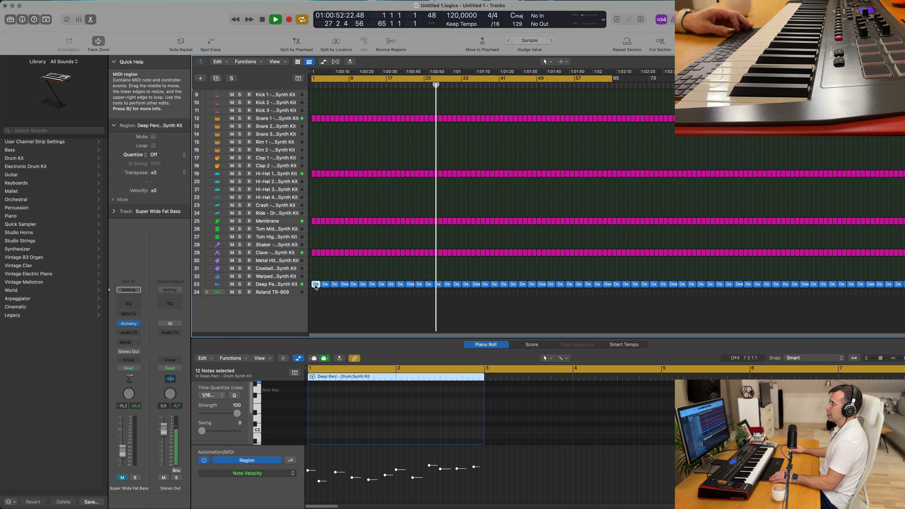
left_click_drag(315, 281, 316, 262)
key("space")
key("space")
left_click(239, 284)
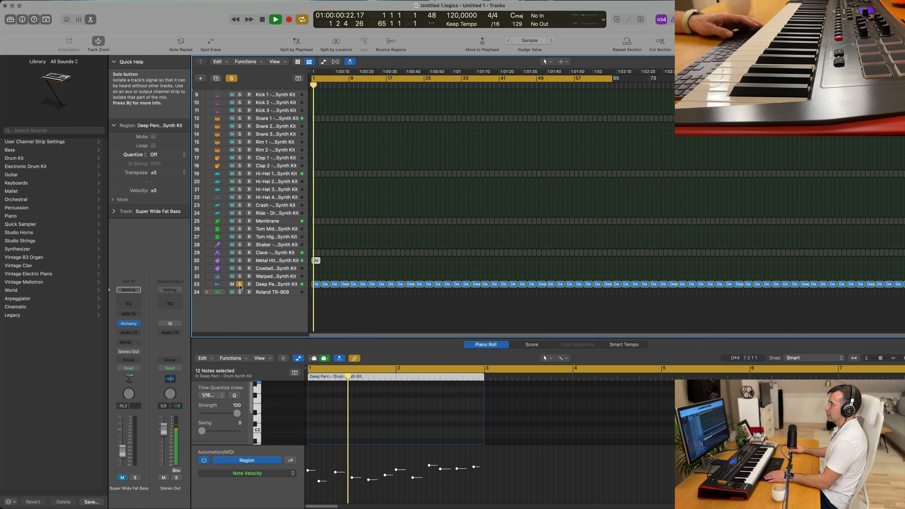
left_click(240, 285)
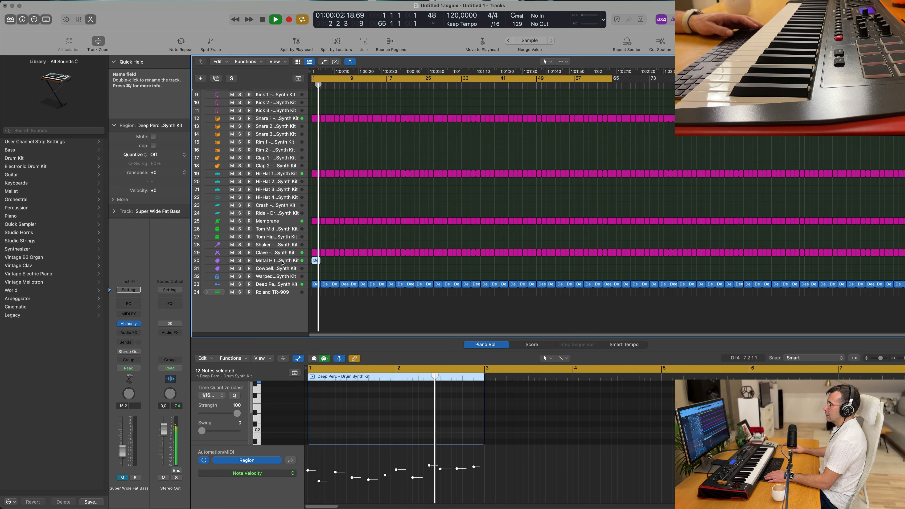
Shift all notes of the Metal Hit track's region one sixteenth later and play the result.
left_click(282, 261)
key("Return")
left_click(343, 237)
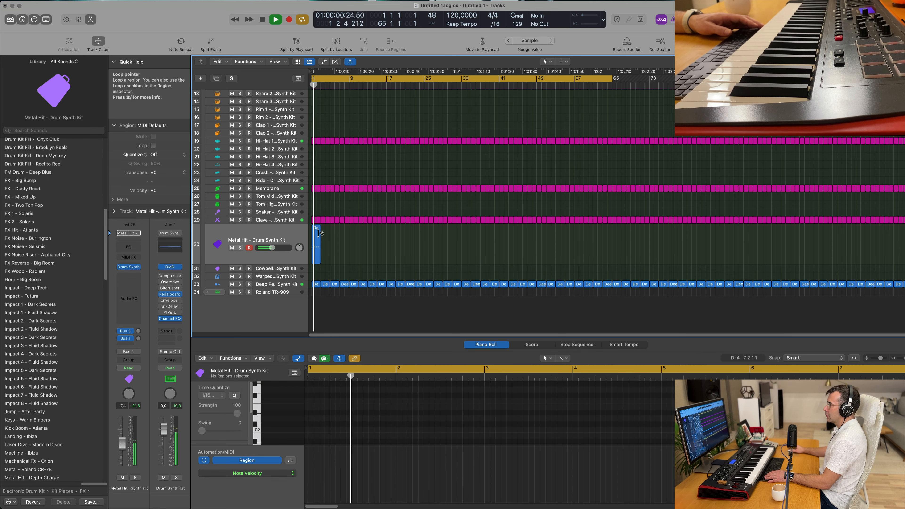
left_click(314, 230)
scroll(372, 436, "up", 4)
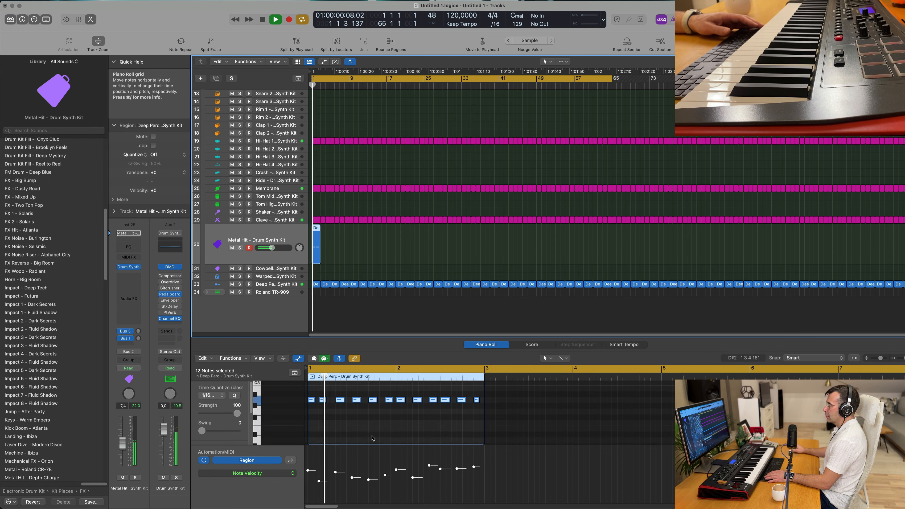
scroll(356, 431, "down", 2)
key("space")
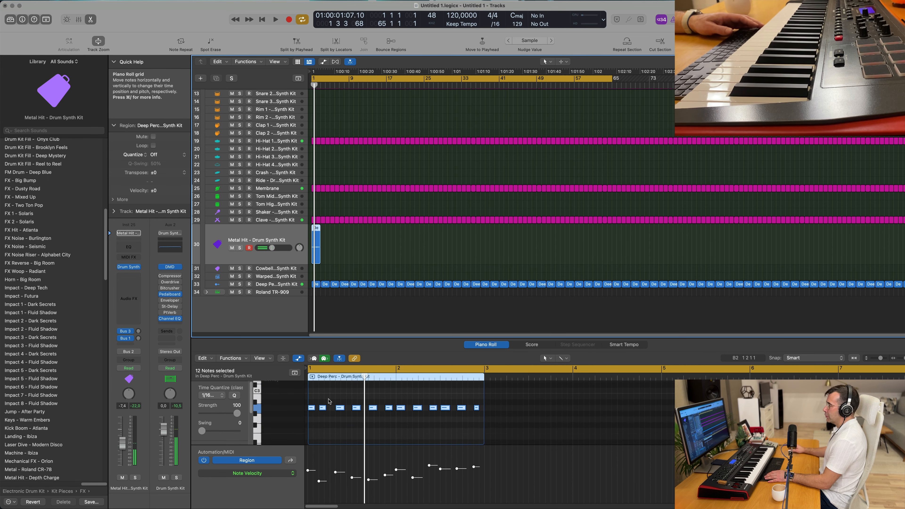
left_click_drag(313, 401, 344, 411)
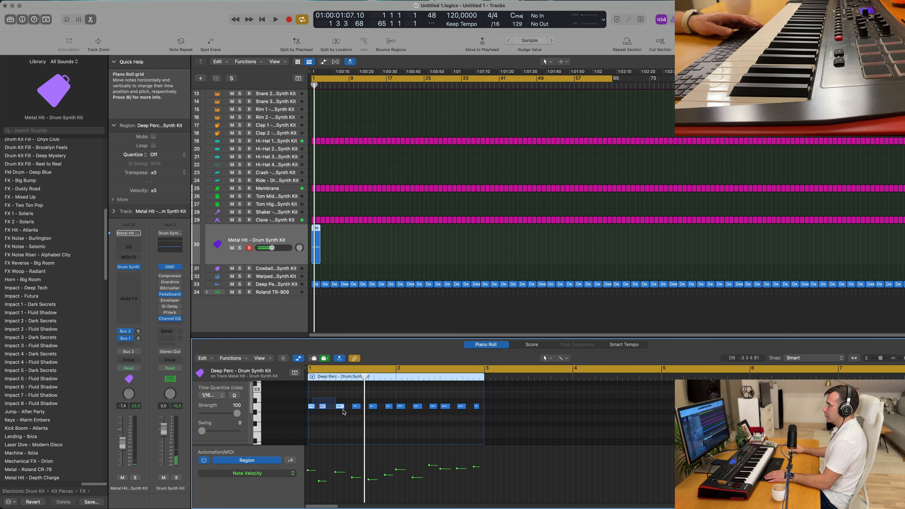
left_click_drag(476, 416, 477, 416)
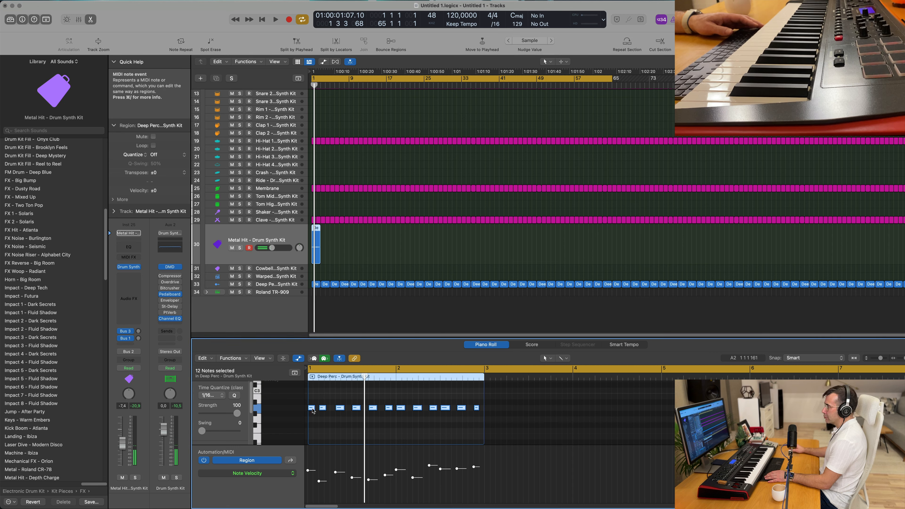
left_click_drag(313, 409, 319, 409)
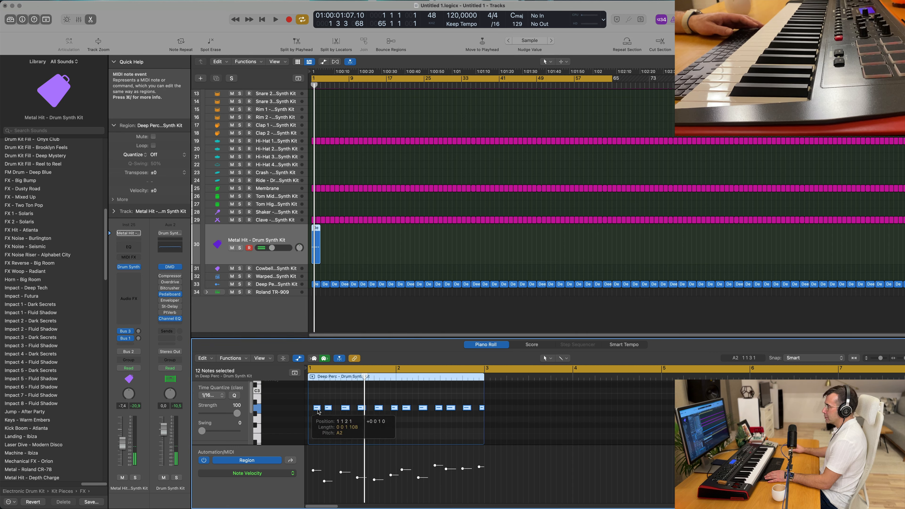
key("space")
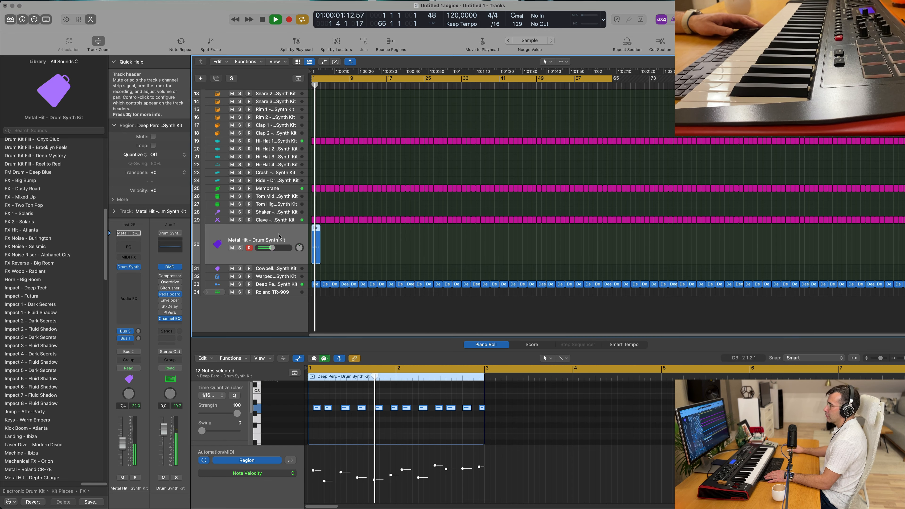
Lower the Metal Hit track's volume to -13.8 dB and restart playback to check the balance.
key("space")
key("space")
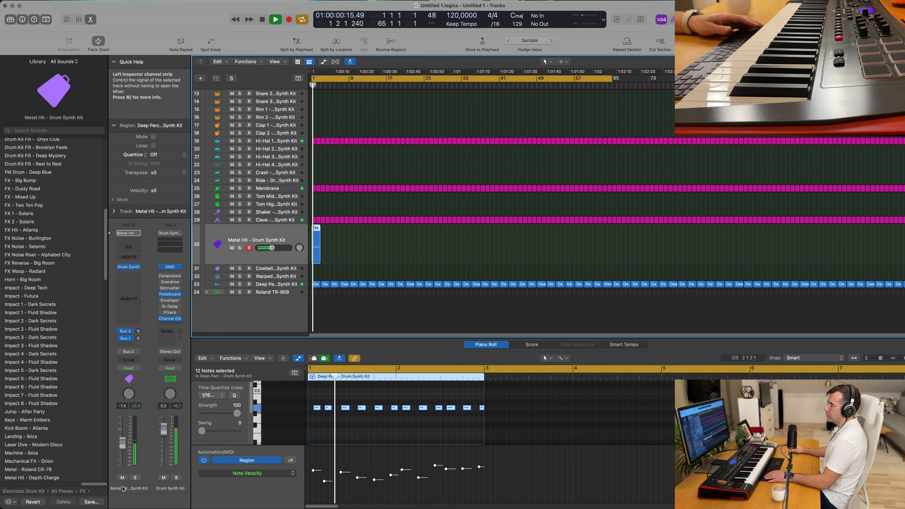
mouse_move(122, 443)
left_mouse_down()
mouse_move(122, 460)
mouse_move(122, 450)
left_mouse_up()
key("space")
key("space")
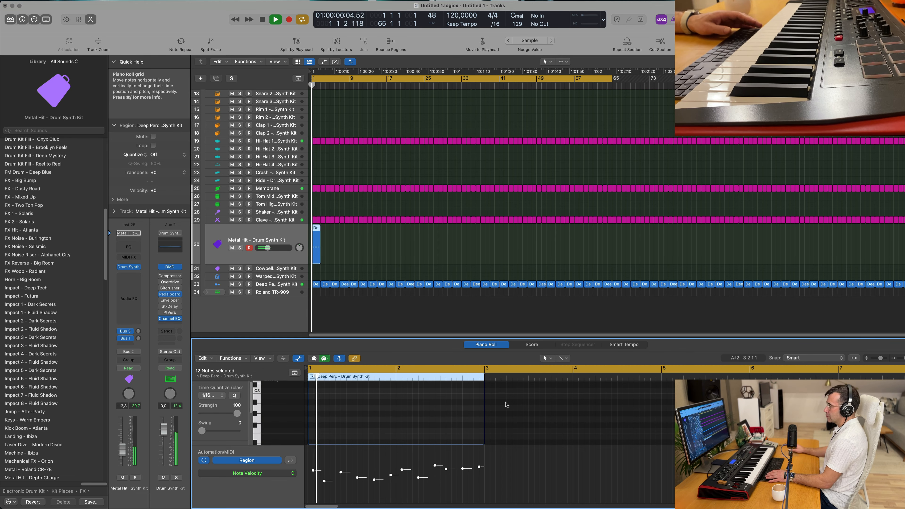
Select the Metal Hit region and repeat it four times while playing from the start.
scroll(433, 408, "up", 3)
scroll(434, 408, "down", 5)
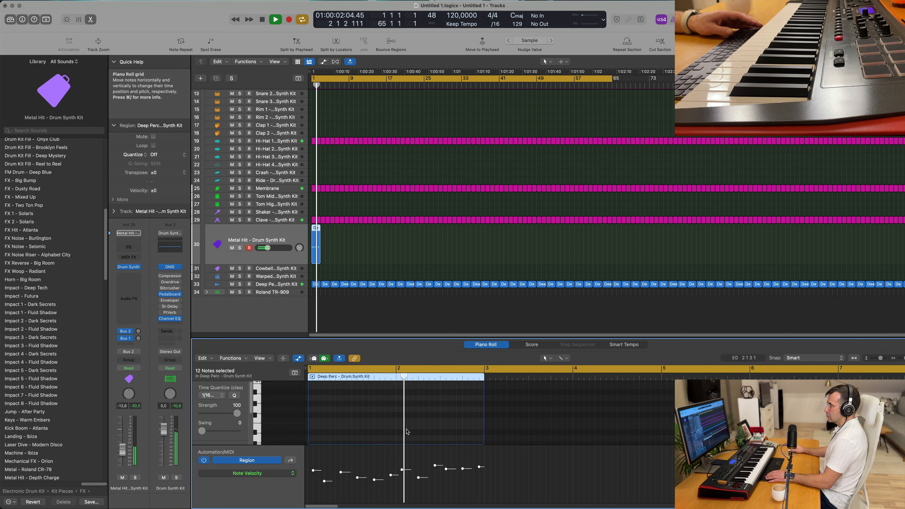
left_click_drag(359, 247, 307, 248)
key("Return")
key("super+r")
key("super+r")
key("super+r")
key("super+r")
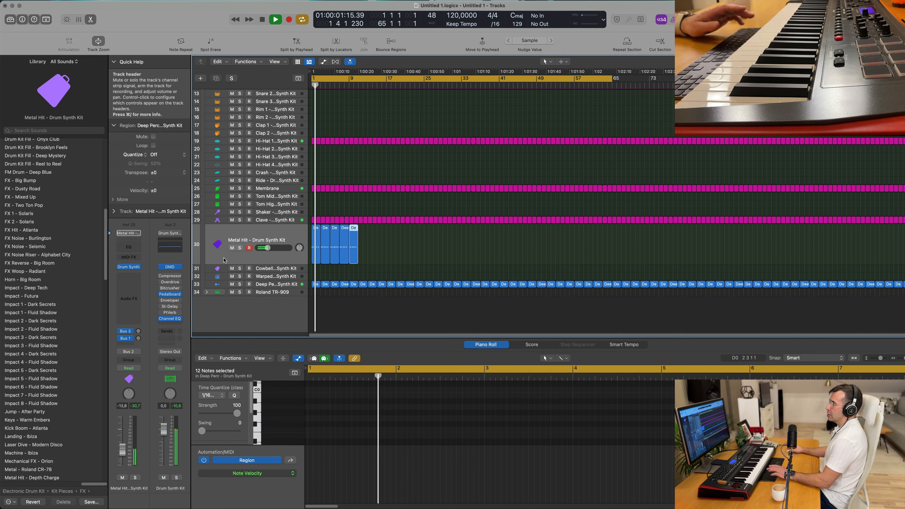
Turn up the Metal Hit track's Bus 1 delay send and set its volume to -11.0 dB.
left_click(139, 339)
left_click_drag(140, 337, 138, 338)
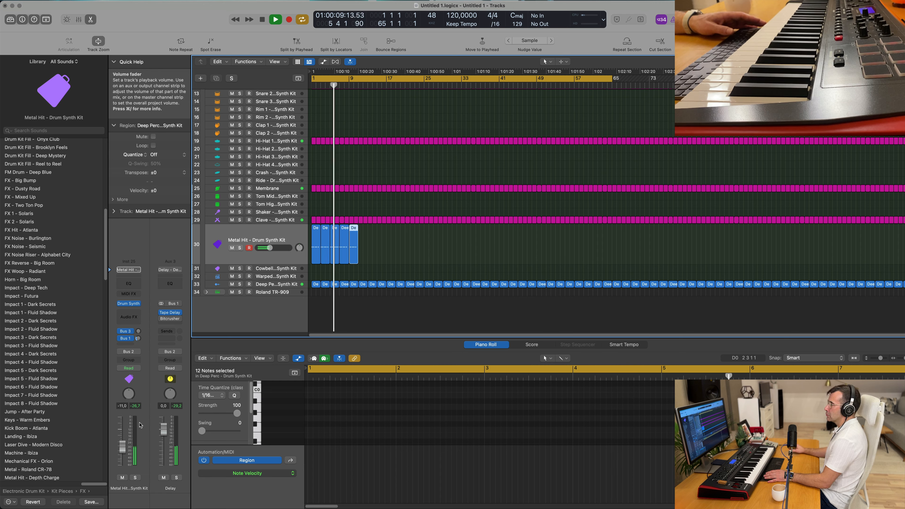
Select all five Metal Hit regions and repeat them six times so the part runs past bar 65.
left_click(305, 253)
key("super+r")
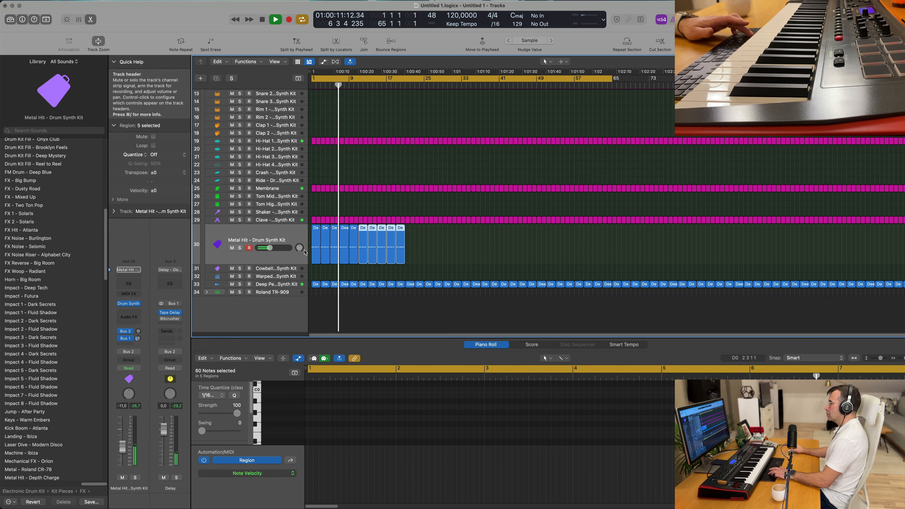
key("super+r")
key("super+r")
key("super+r")
key("super+r")
key("super+r")
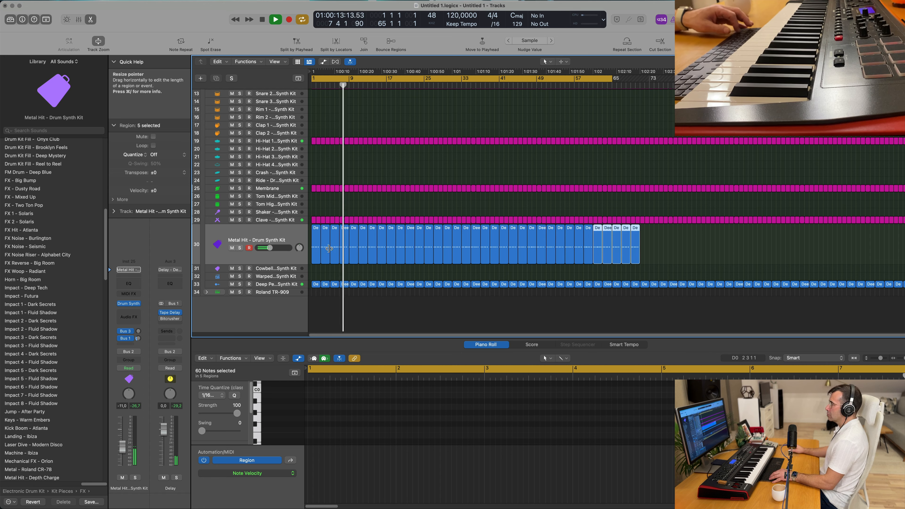
Copy the first region of the Hi-Hat 1 track to the start of the Hi-Hat 2 track.
scroll(364, 262, "up", 5)
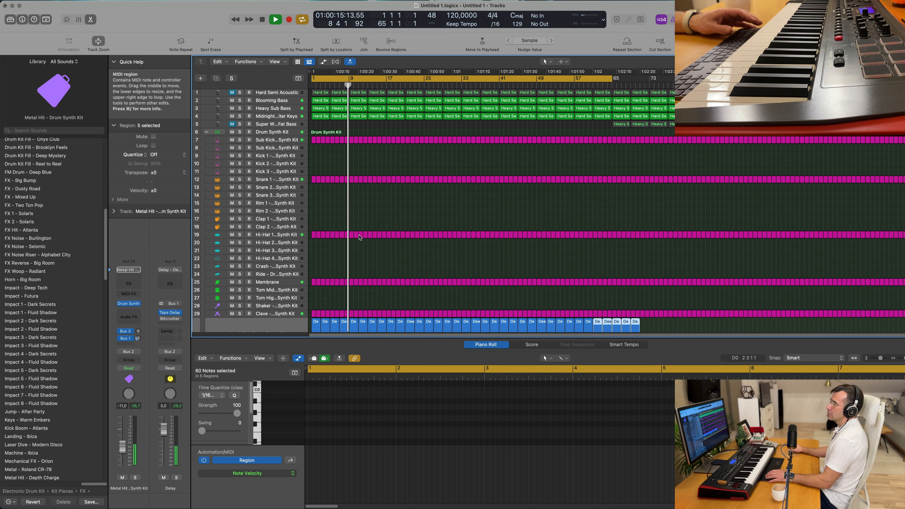
left_click(336, 206)
scroll(330, 206, "down", 4)
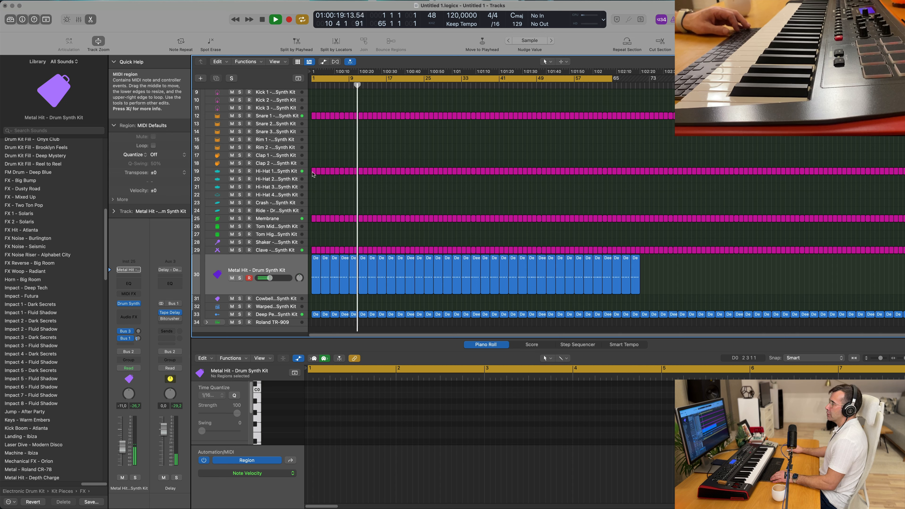
left_click(313, 172)
left_click_drag(313, 177, 312, 182)
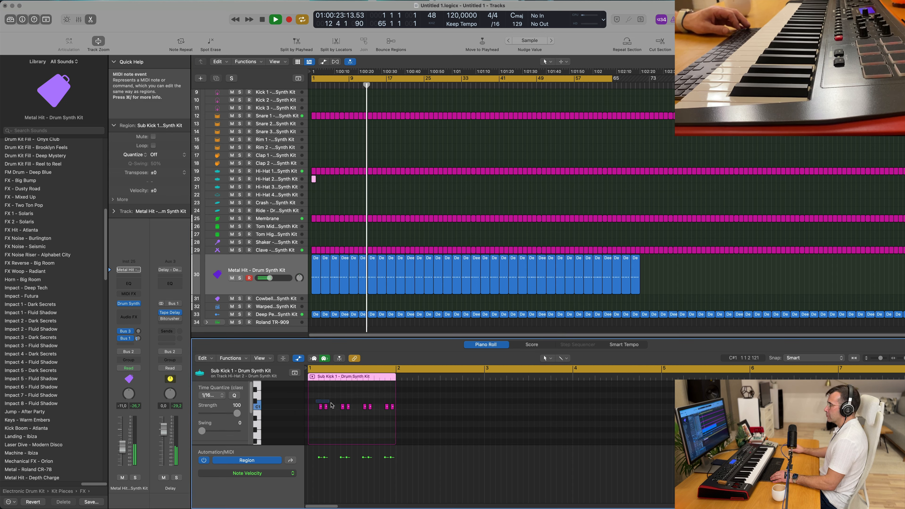
Duplicate all notes in the Hi-Hat 2 region an eighth note earlier, then select that track and play from the start.
left_click_drag(316, 402, 402, 419)
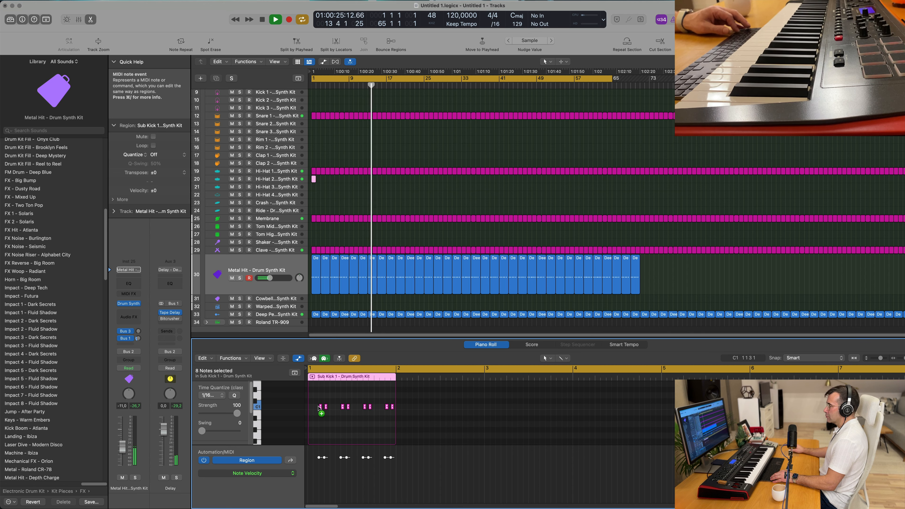
left_click_drag(319, 408, 309, 408)
left_click(276, 179)
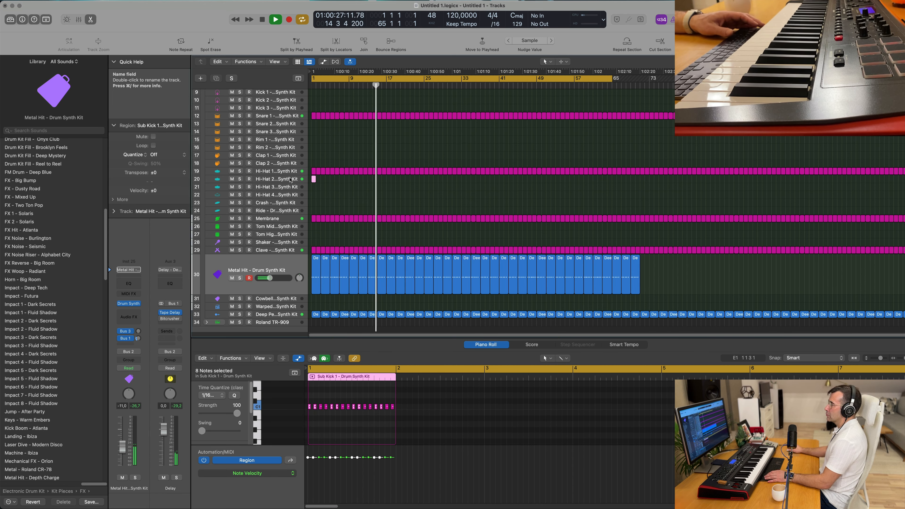
key("Return")
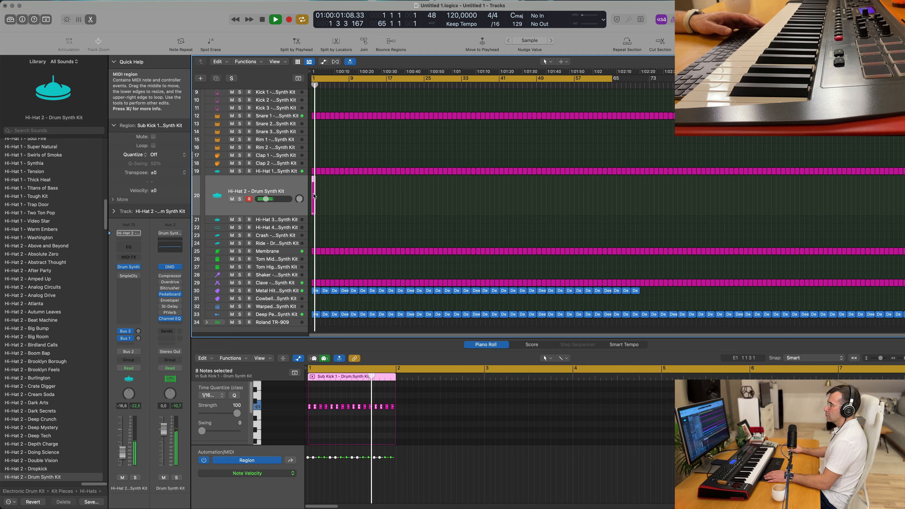
Move the short hi-hat region from the Hi-Hat 2 track to Hi-Hat 4, trying it on Hi-Hat 3 on the way.
left_click_drag(313, 195, 320, 232)
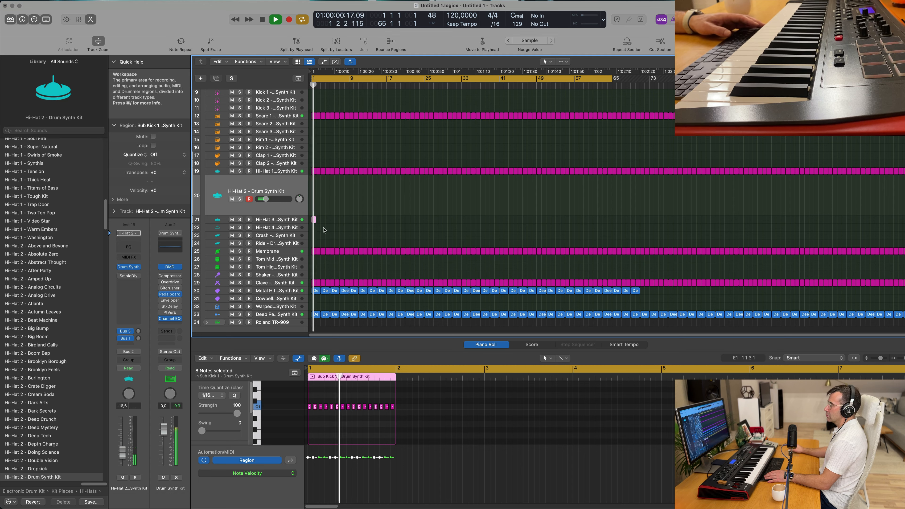
left_click(349, 219)
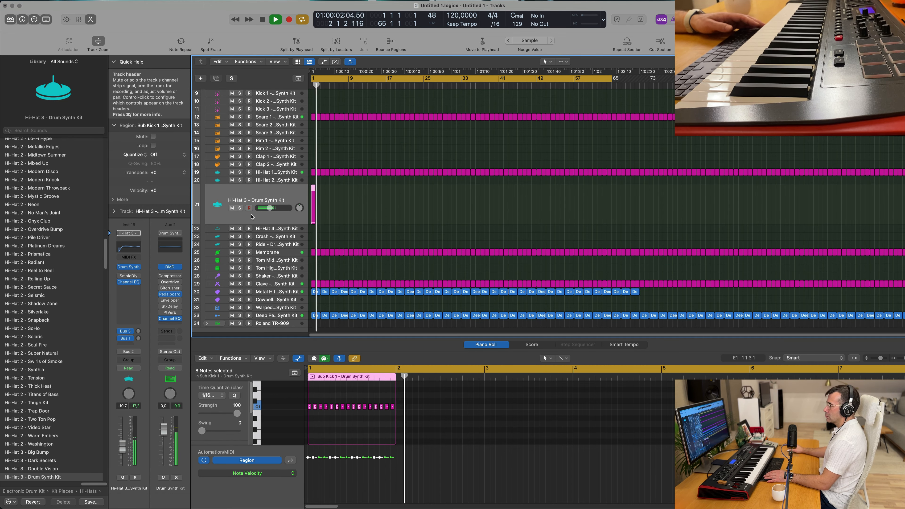
left_click(344, 433)
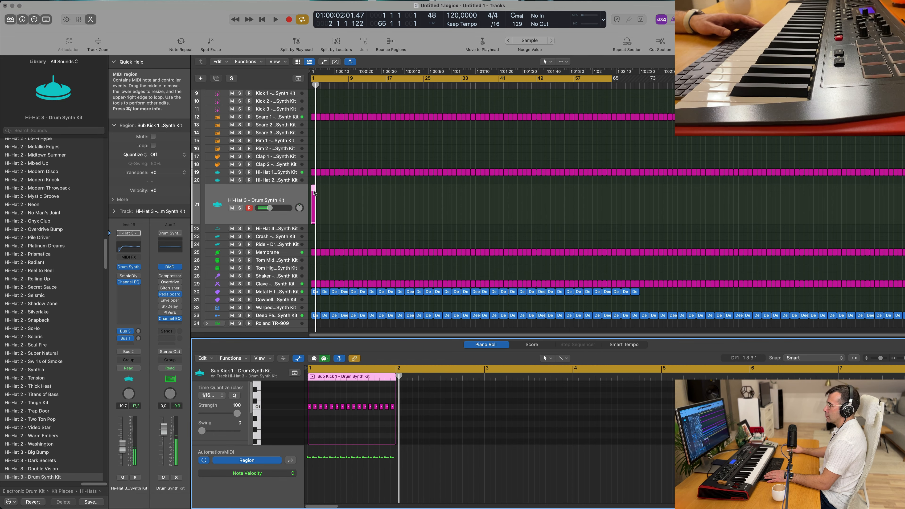
left_click_drag(314, 193, 321, 235)
key("space")
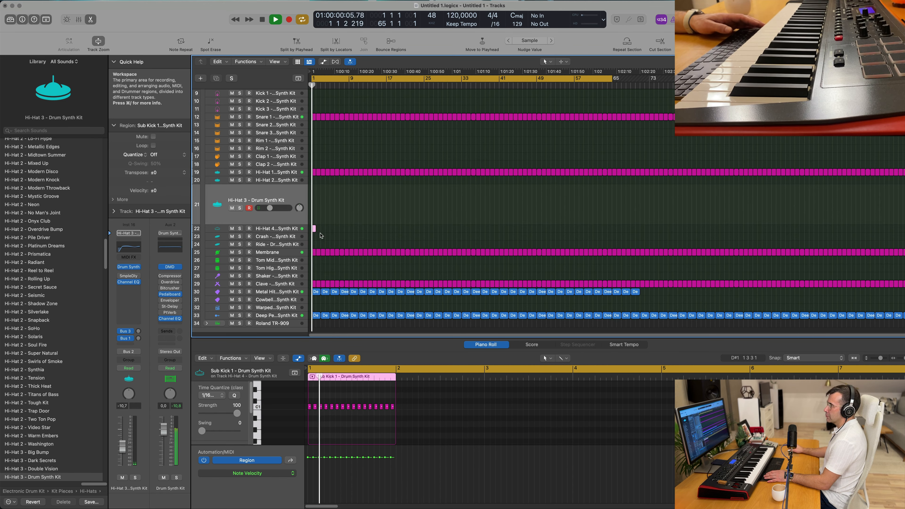
left_click(322, 229)
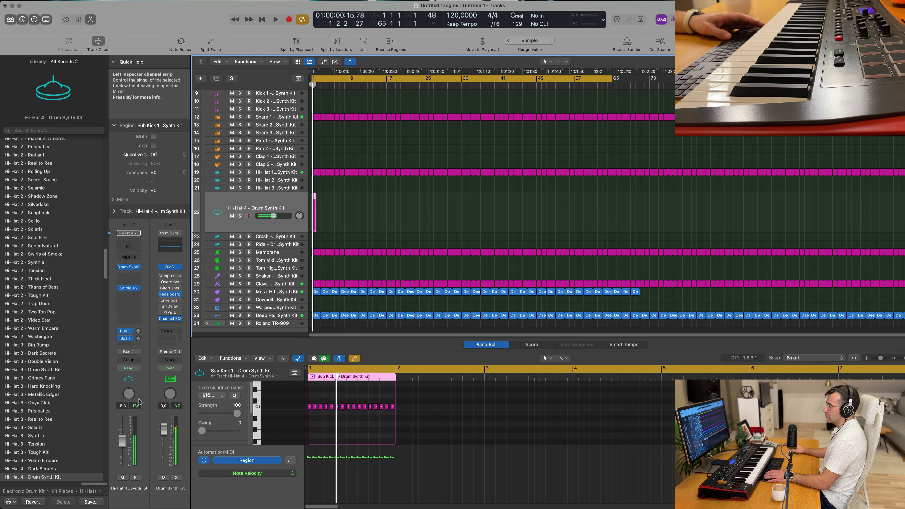
Lower the Hi-Hat 4 track's volume to about -15.8 dB and select all notes in its region.
key("Return")
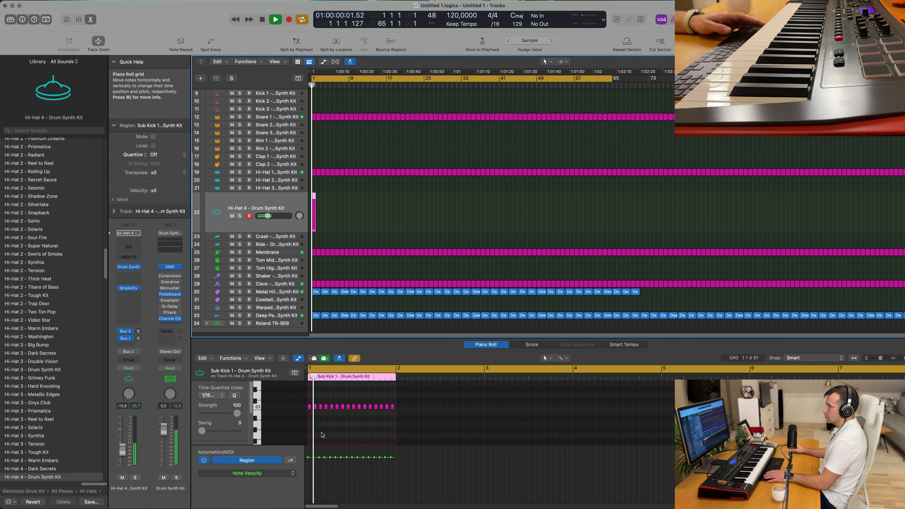
key("super+a")
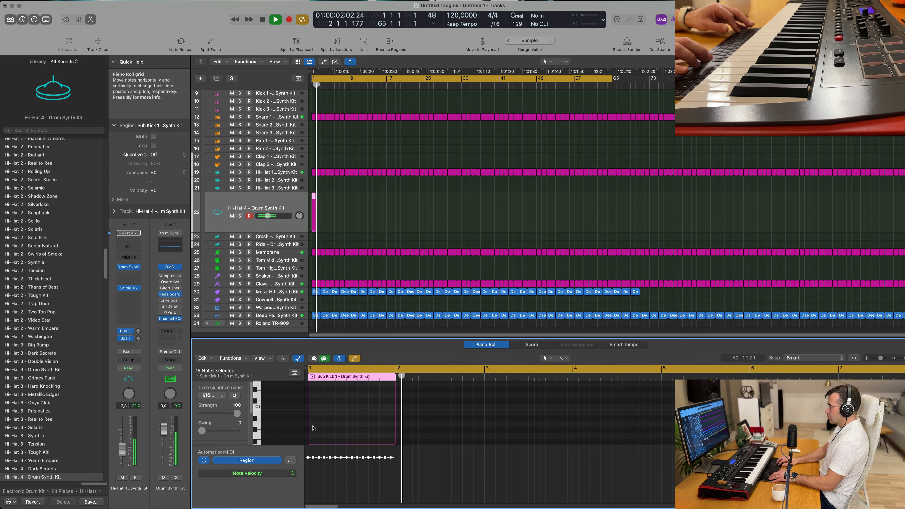
key("Return")
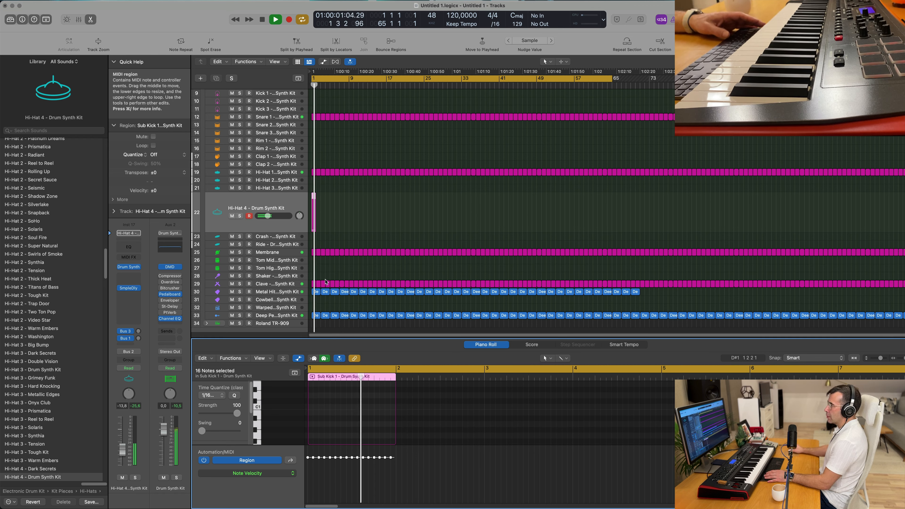
key("Return")
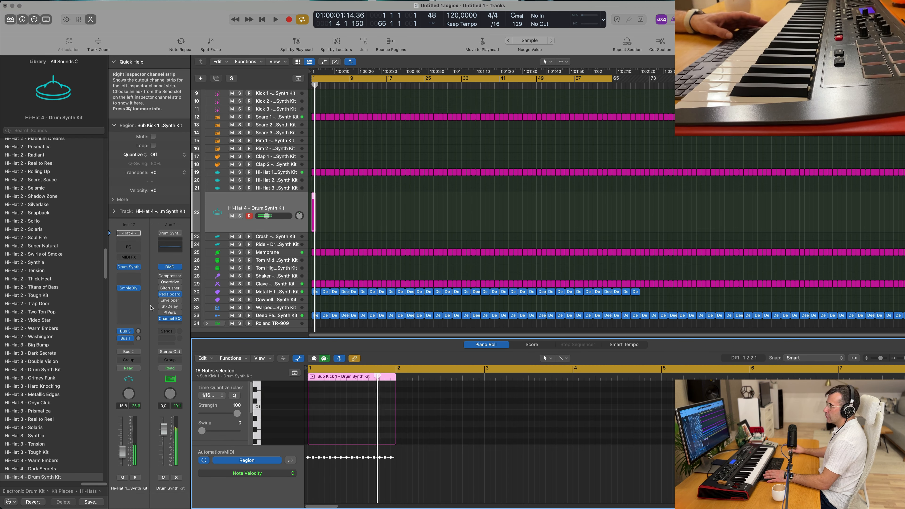
Shorten the Decay in the Hi-Hat 4 track's Drum Synth to 5.9% and close the instrument.
left_click(129, 267)
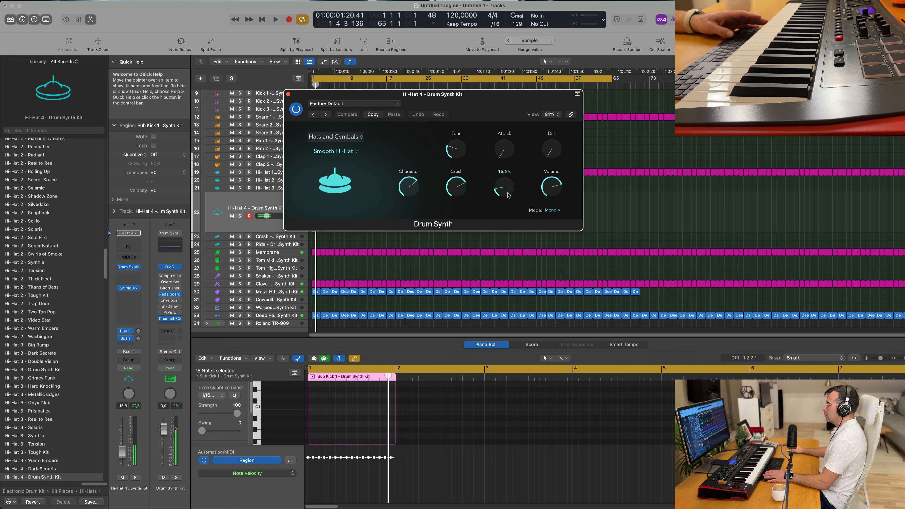
left_click_drag(504, 186, 504, 205)
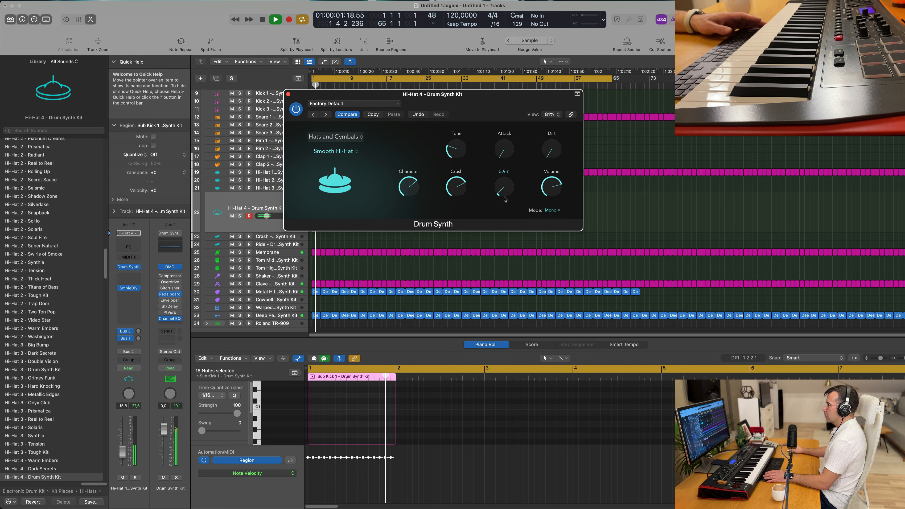
key("Return")
left_click_drag(291, 95, 277, 99)
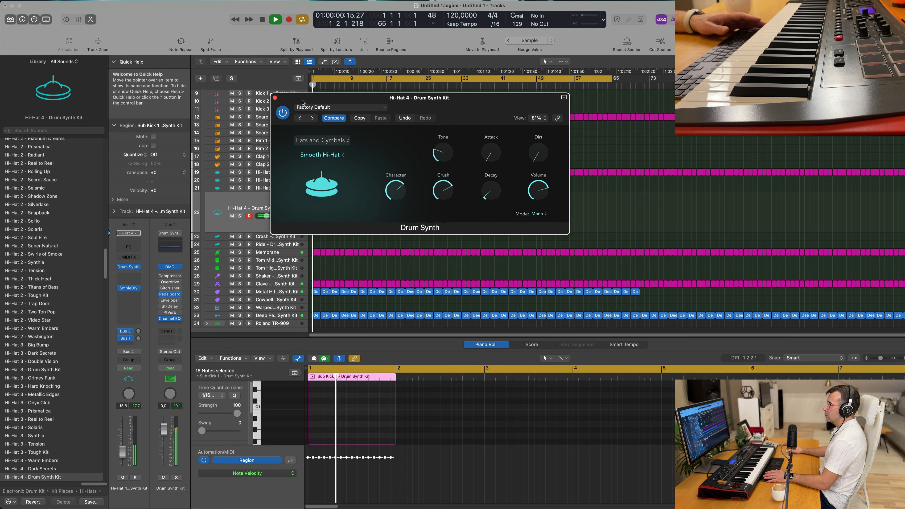
left_click(275, 98)
Repeat the Hi-Hat 4 region until fifteen one-bar regions run from bar 1, then select all of them.
left_click_drag(338, 204, 310, 217)
key("super+r")
key("super+r")
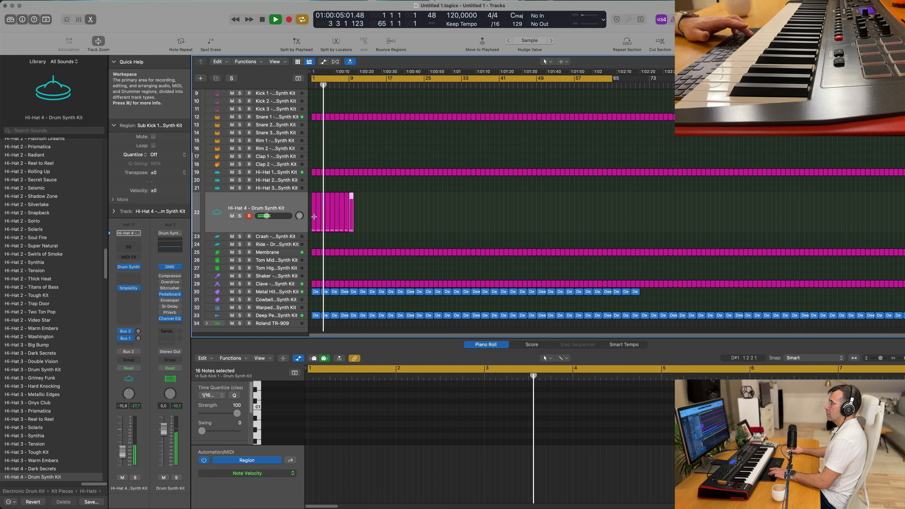
left_click(289, 205)
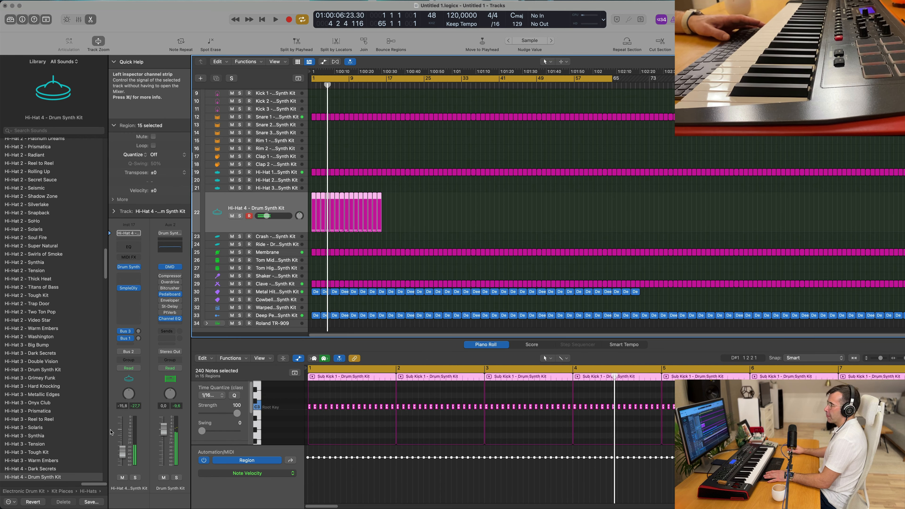
Lower the Hi-Hat 4 track's volume to -25.0 dB.
key("Return")
left_click_drag(267, 215, 262, 216)
left_click_drag(122, 458, 125, 452)
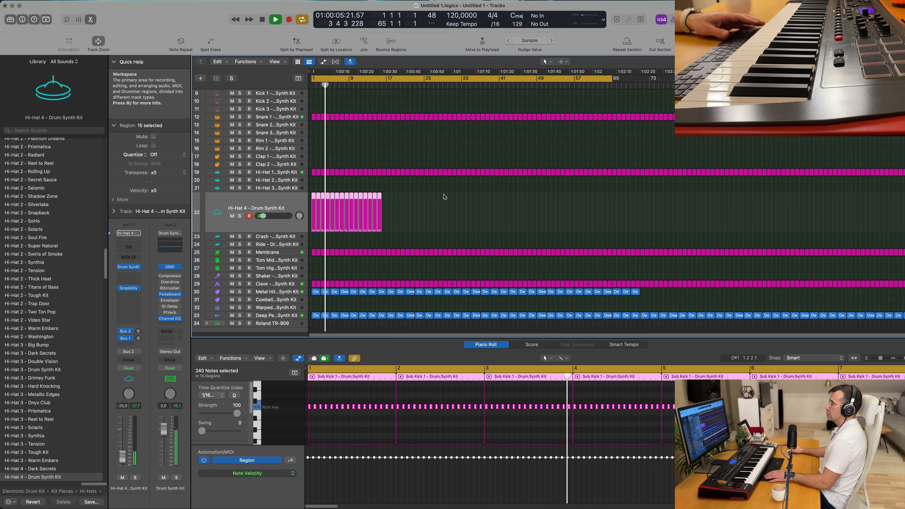
Repeat the fifteen Hi-Hat 4 regions four times so the part runs past bar 73, then deselect the regions.
left_click_drag(405, 219, 304, 221)
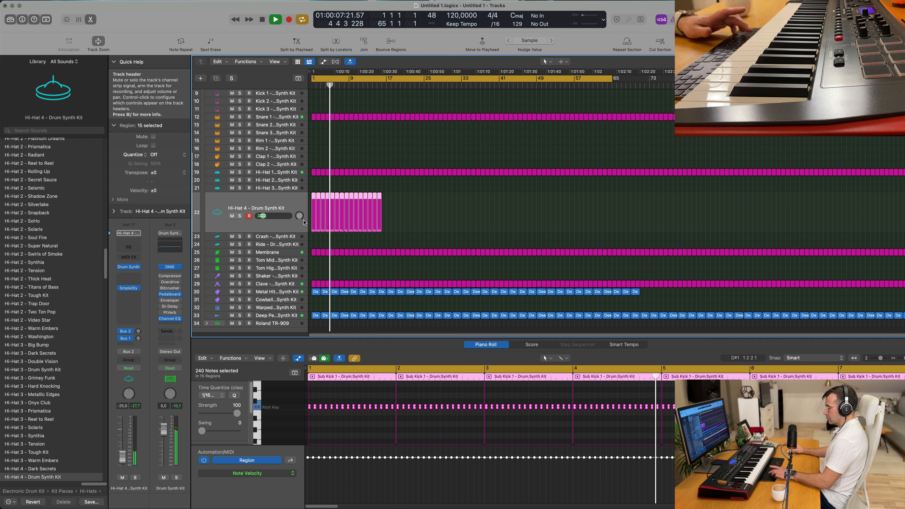
key("super+r")
key("super+r")
key("super+r")
key("super+r")
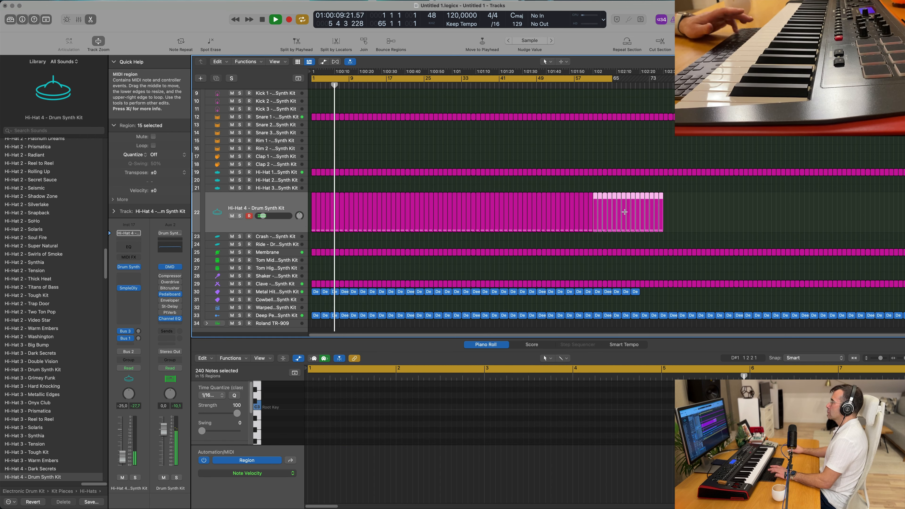
scroll(503, 187, "up", 5)
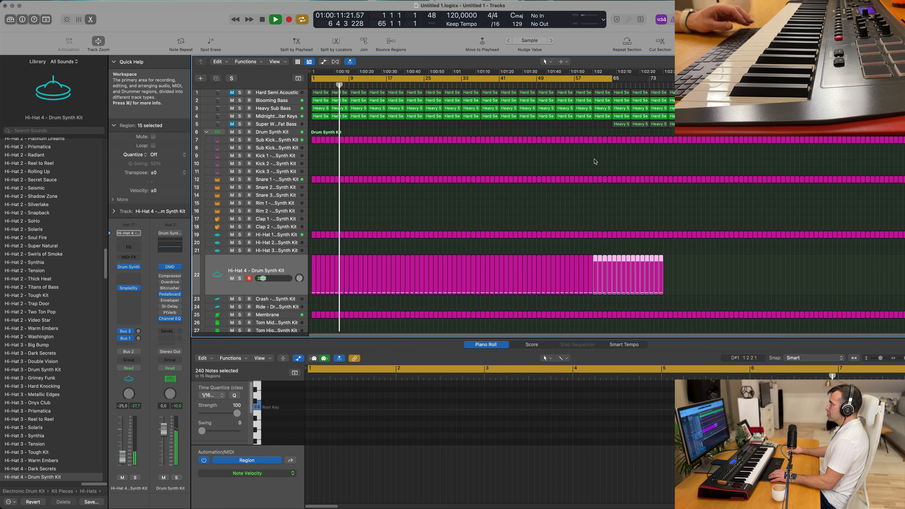
left_click(445, 160)
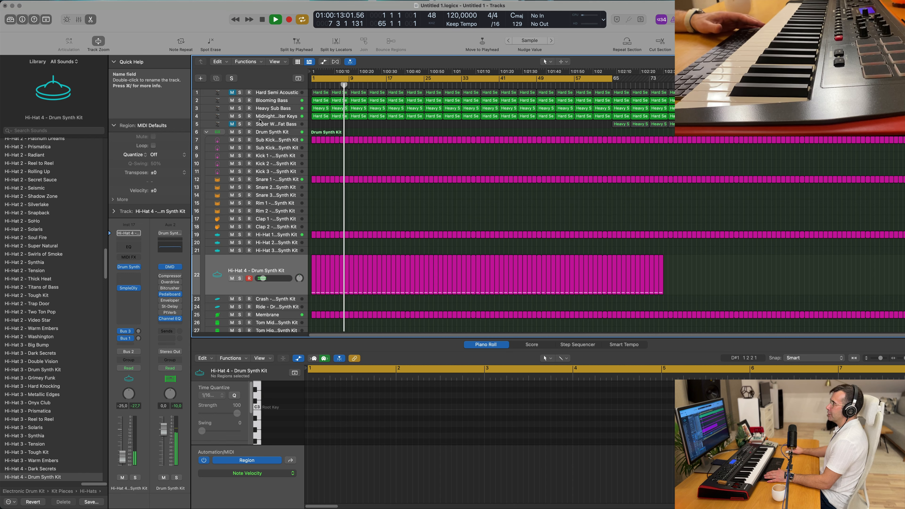
Unmute the Super Wide Fat Bass track and load the Leads preset Monstrous Synth Stack in its Alchemy instrument.
left_click(277, 125)
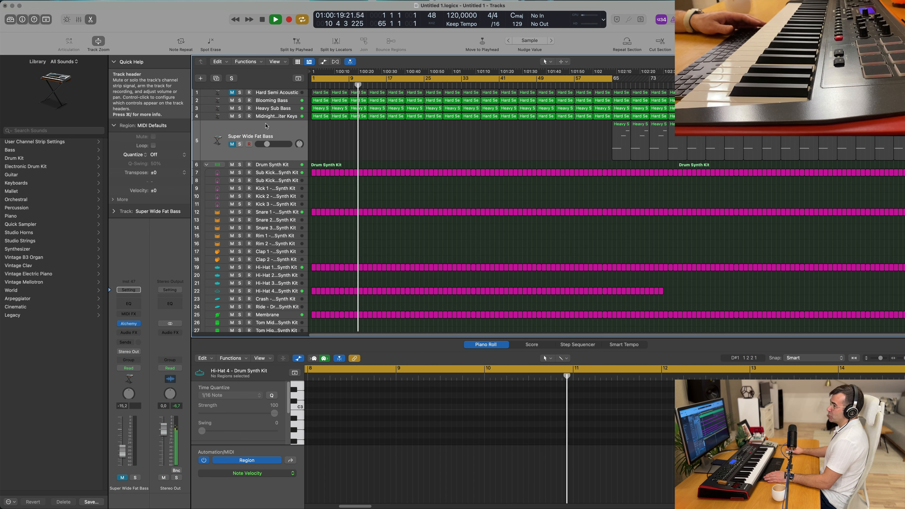
left_click(232, 144)
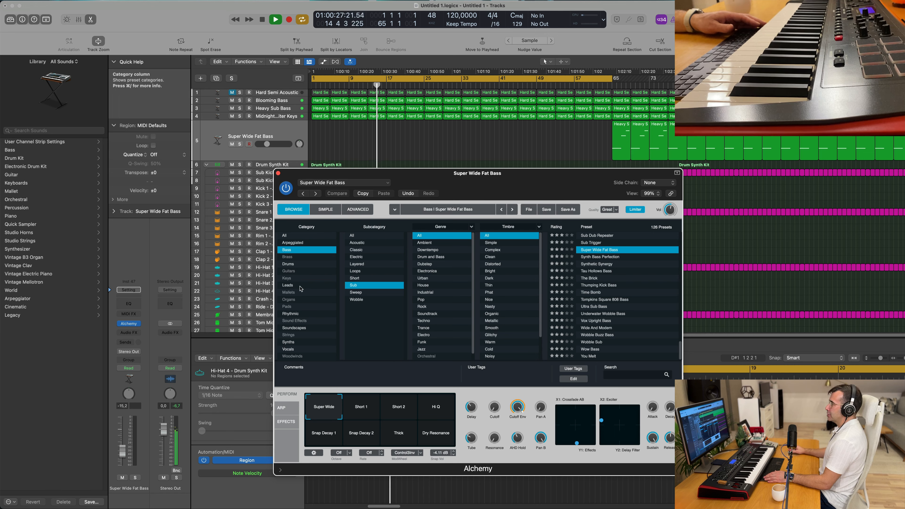
left_click(295, 286)
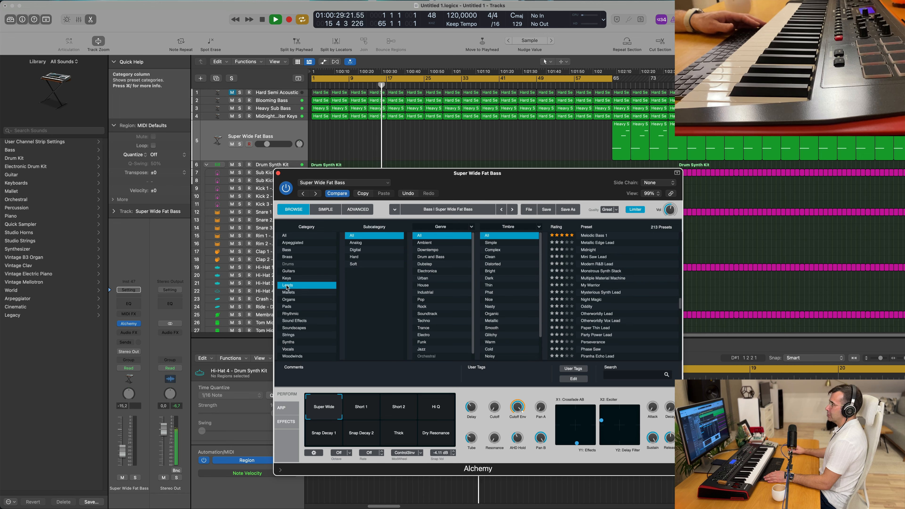
left_click(609, 272)
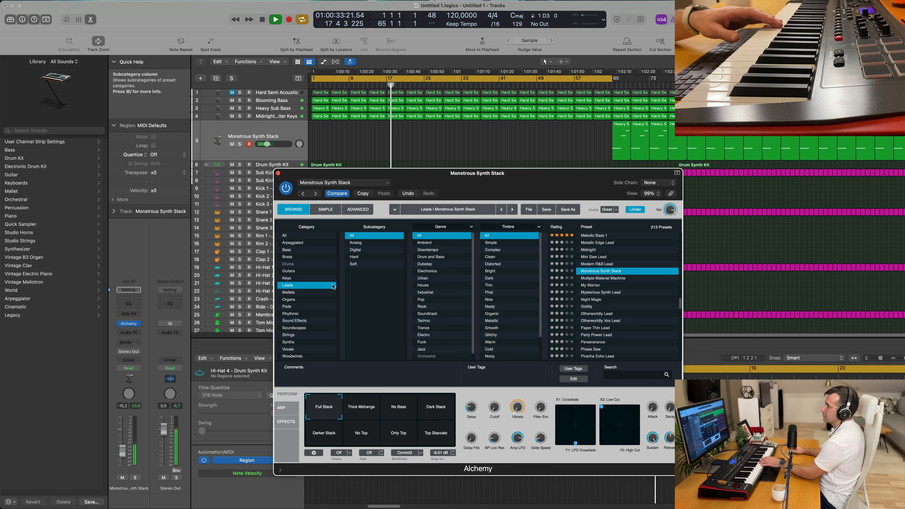
Raise the synth track's volume to -12.4 dB and try the Oddity and Otherworldly Lead presets, the latter with the Octave 1 snapshot.
left_click_drag(126, 452, 126, 450)
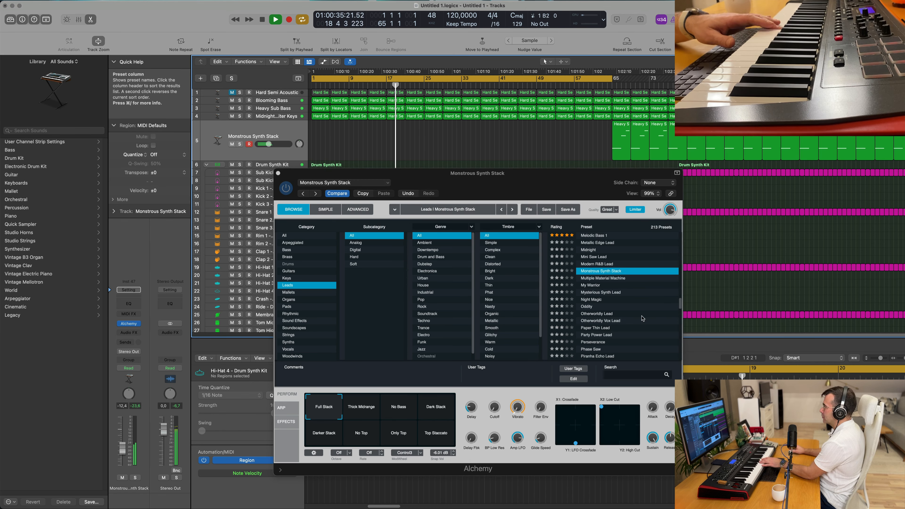
scroll(623, 315, "down", 10)
scroll(623, 315, "up", 5)
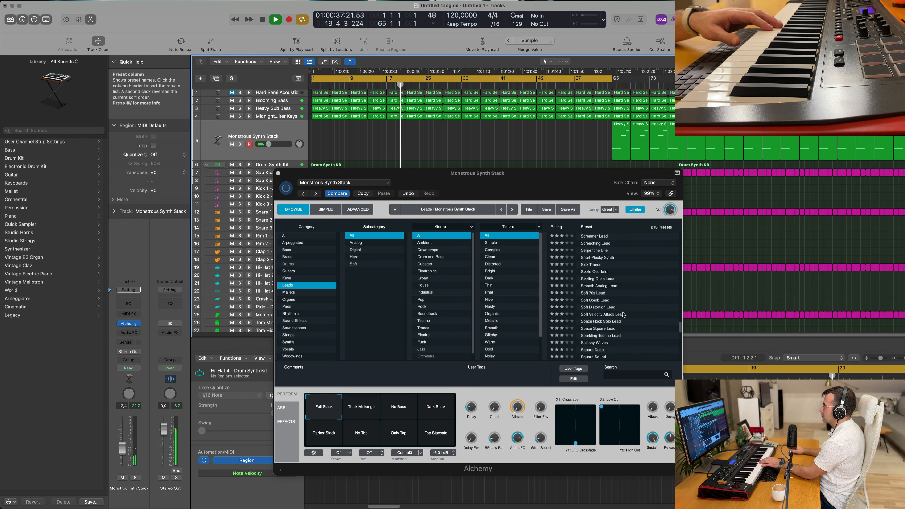
scroll(627, 306, "up", 10)
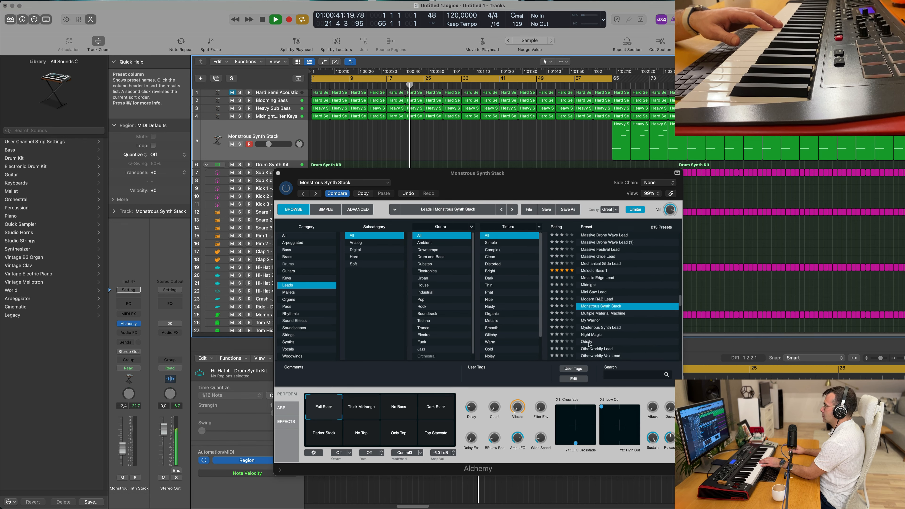
left_click(587, 341)
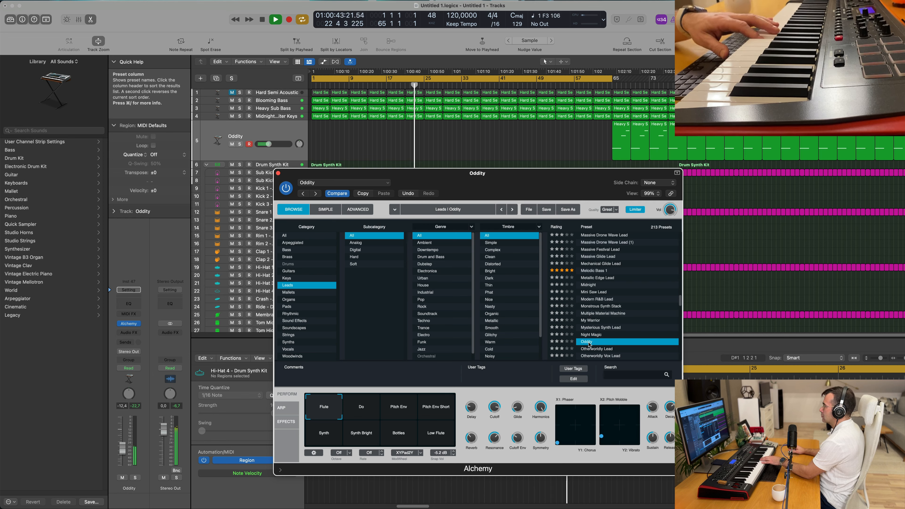
key("Down")
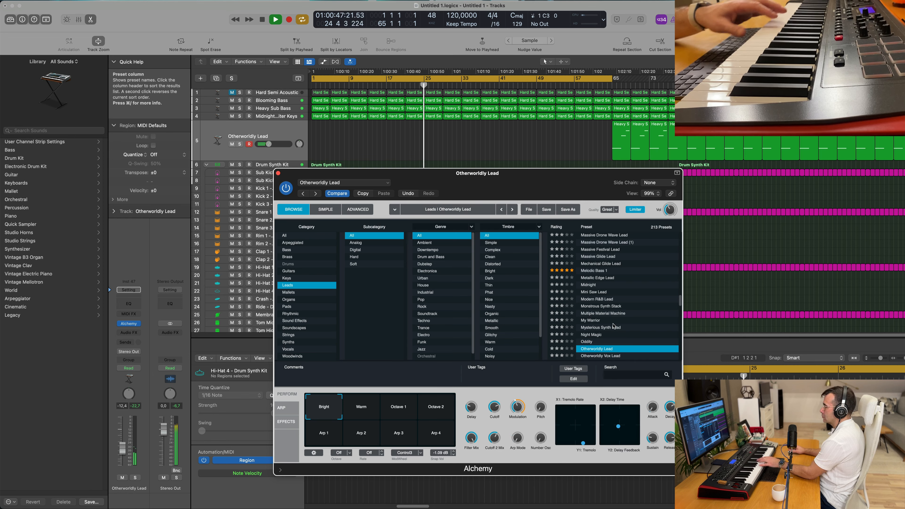
scroll(611, 326, "down", 4)
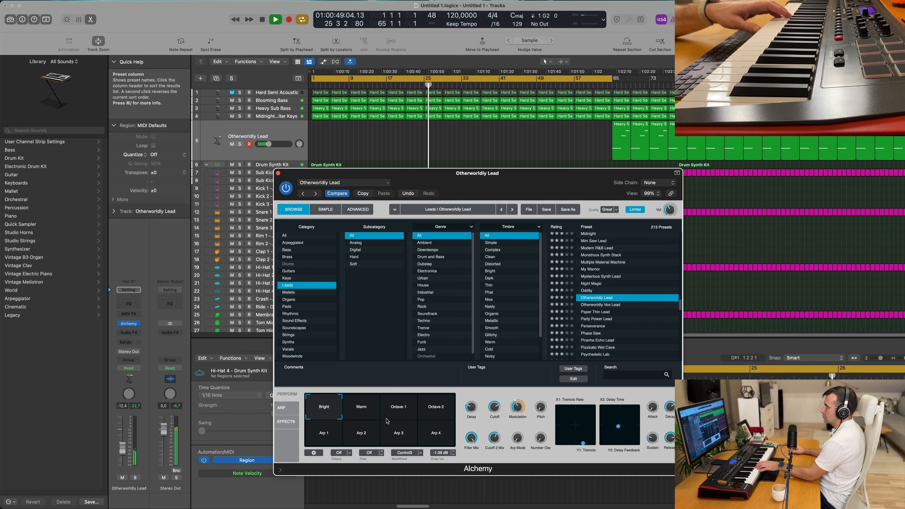
scroll(609, 326, "down", 2)
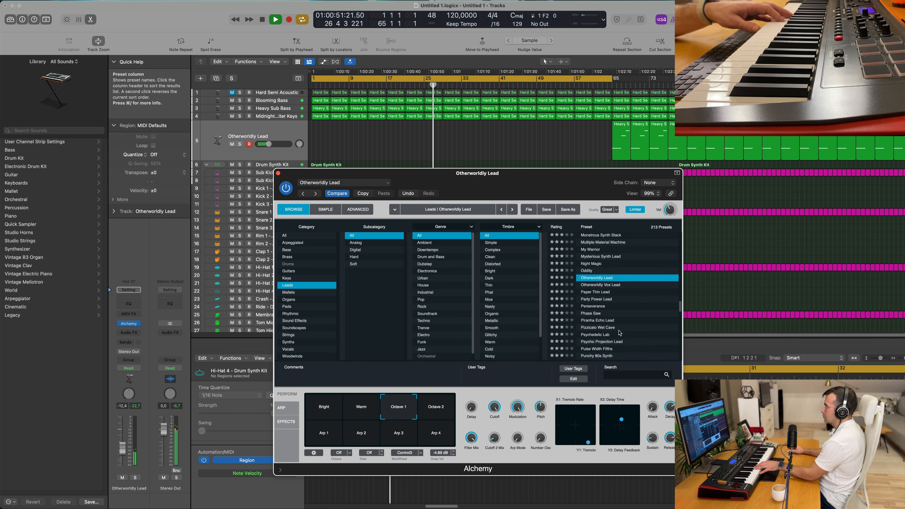
Try the Piranha Echo Lead and Psychic Projection Lead presets on the synth track.
left_click(604, 318)
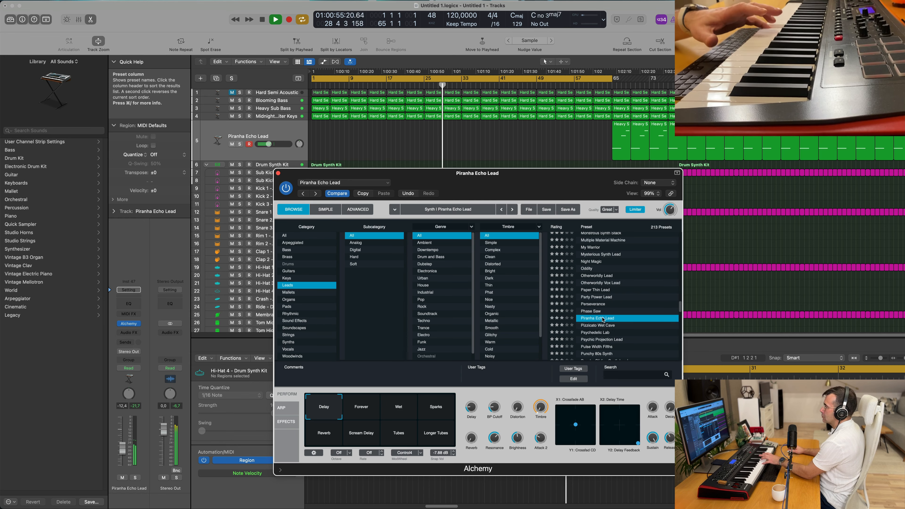
scroll(603, 317, "down", 3)
left_click(598, 300)
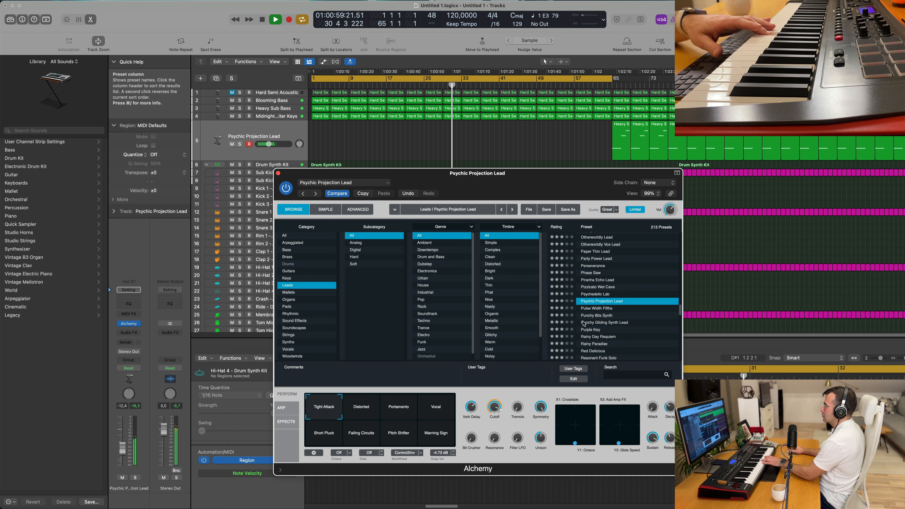
Load the Pulse Width Fifths preset with its Thin Room snapshot and set the track's volume to -15.2 dB.
left_click(597, 309)
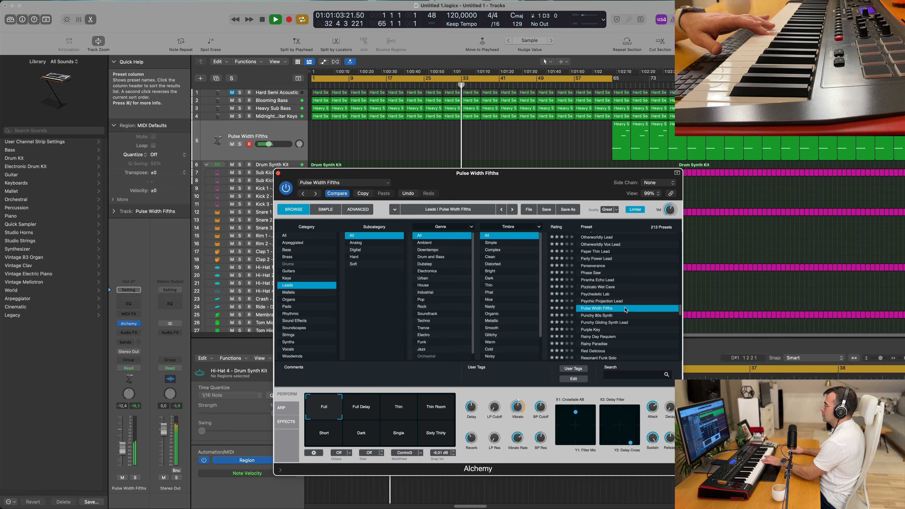
scroll(625, 310, "down", 3)
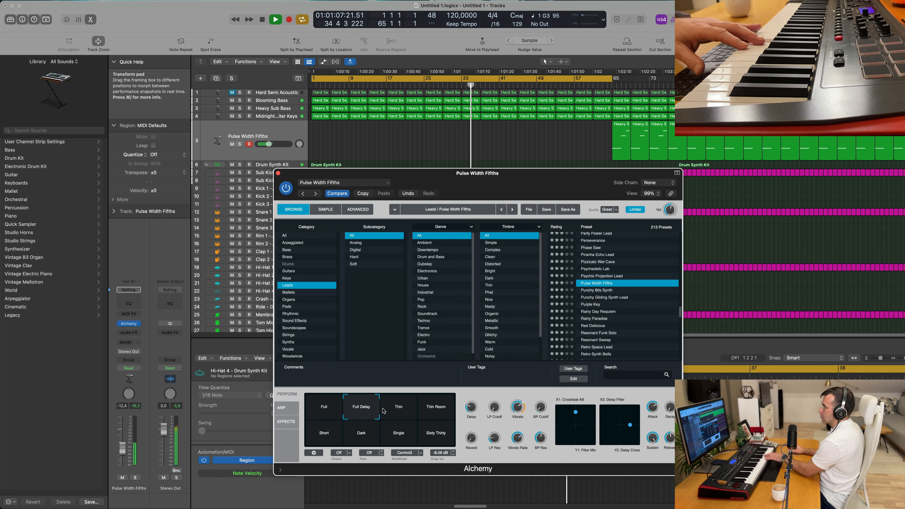
left_click_drag(122, 448, 122, 454)
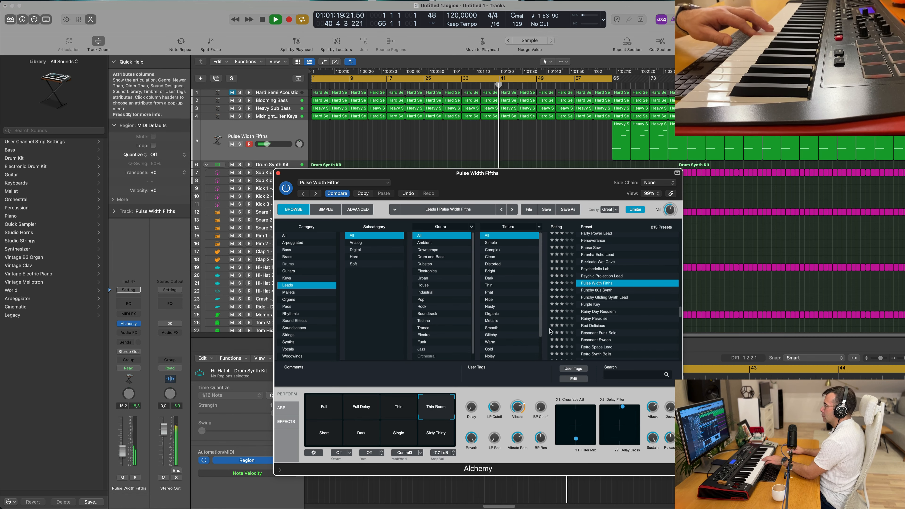
Try the Red Delicious preset with its Textured, Full, Rubberized, Thin and Filter Repeater snapshots at a track volume of -5.8 dB.
left_click(595, 326)
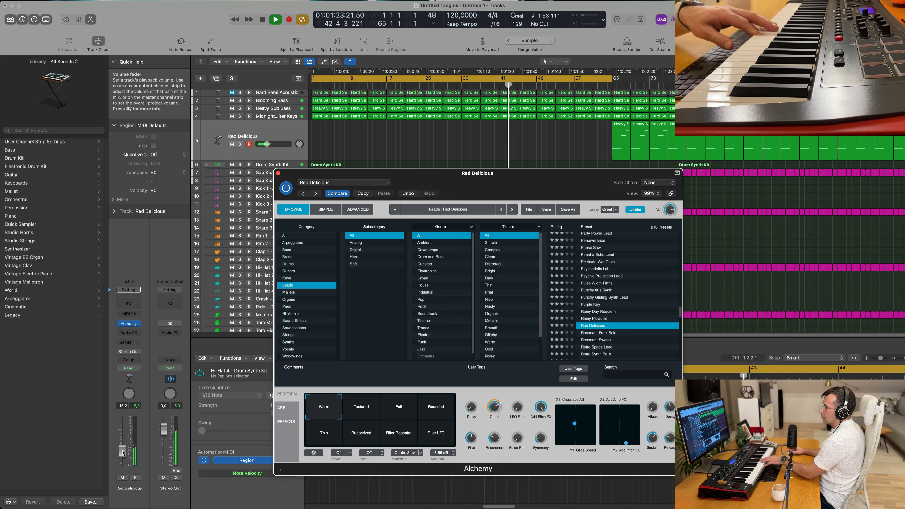
left_click_drag(266, 144, 274, 144)
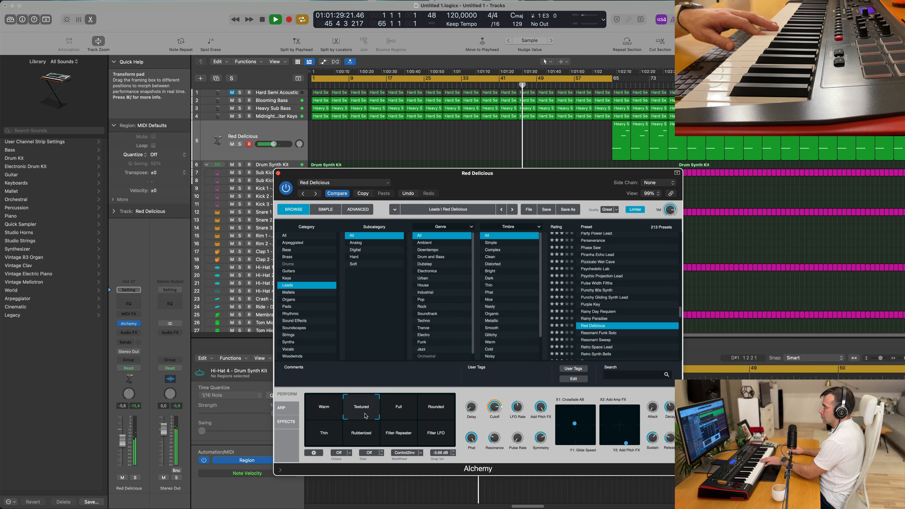
left_click(361, 407)
left_click(421, 405)
left_click(398, 414)
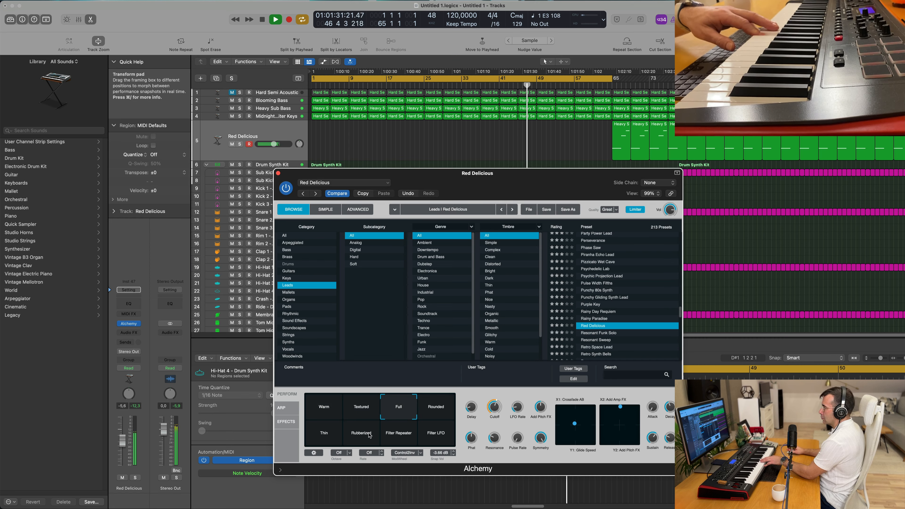
left_click(364, 435)
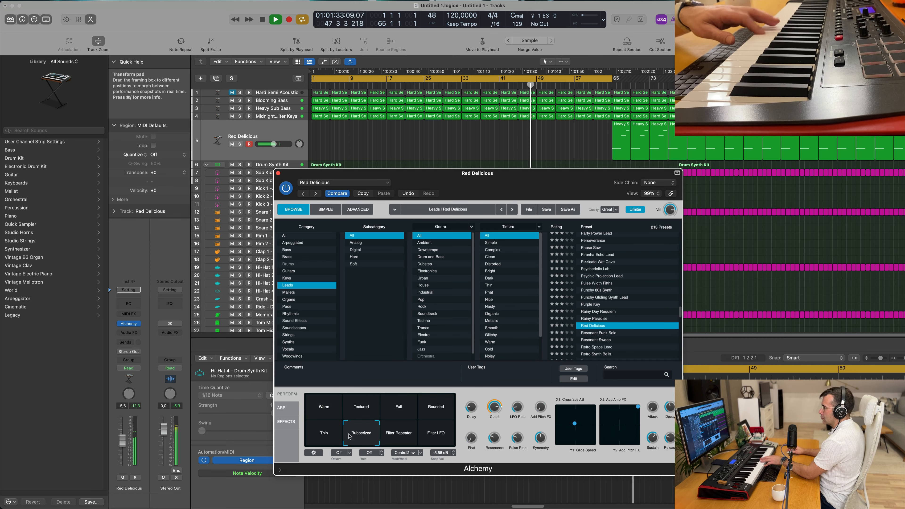
left_click(324, 435)
left_click(398, 439)
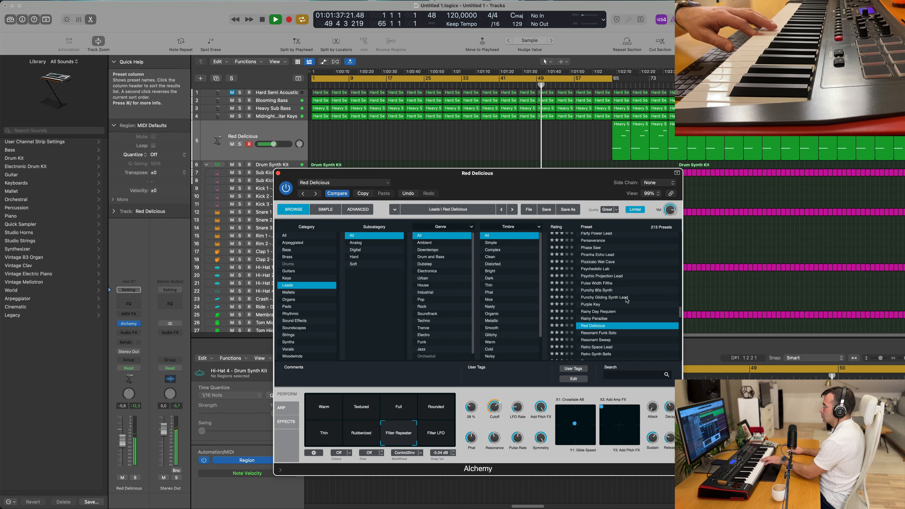
Load the Retro Space Lead preset on the synth track and set the track's volume to -10.2 dB.
scroll(602, 323, "down", 3)
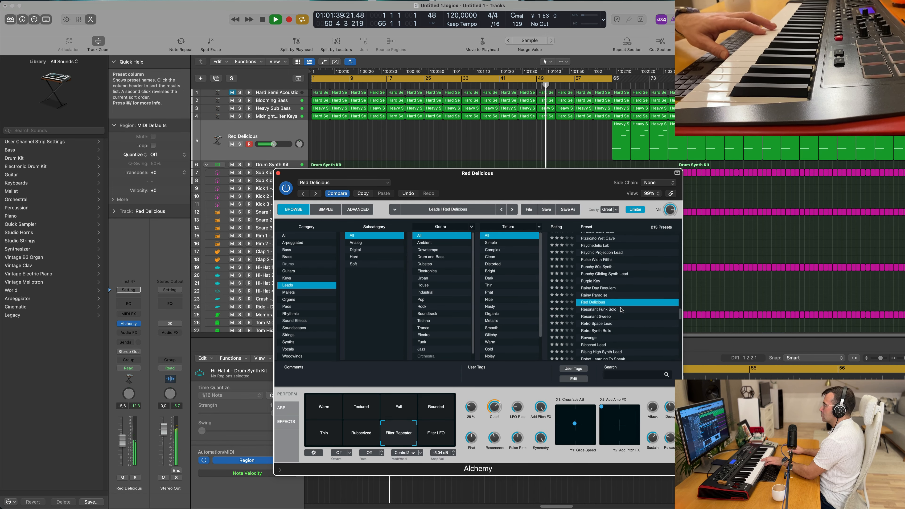
left_click(602, 323)
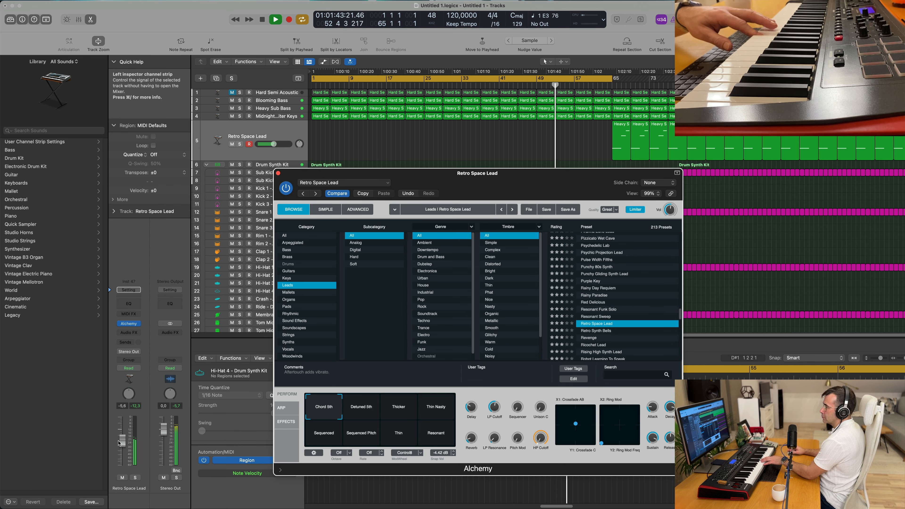
left_click_drag(123, 441, 123, 444)
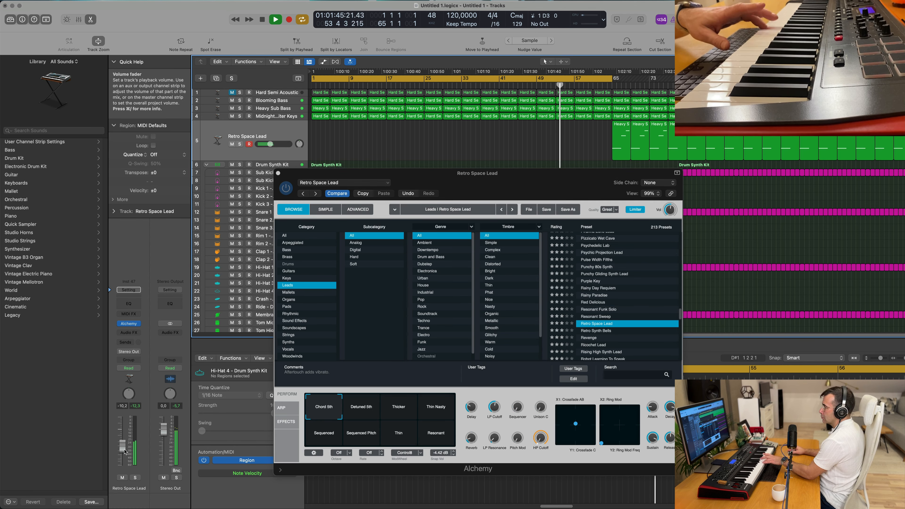
Audition the Thicker, Detuned 5th, Thin Nasty, Sequenced and Resonant snapshots of the Retro Space Lead preset and choose Thin.
left_click(398, 408)
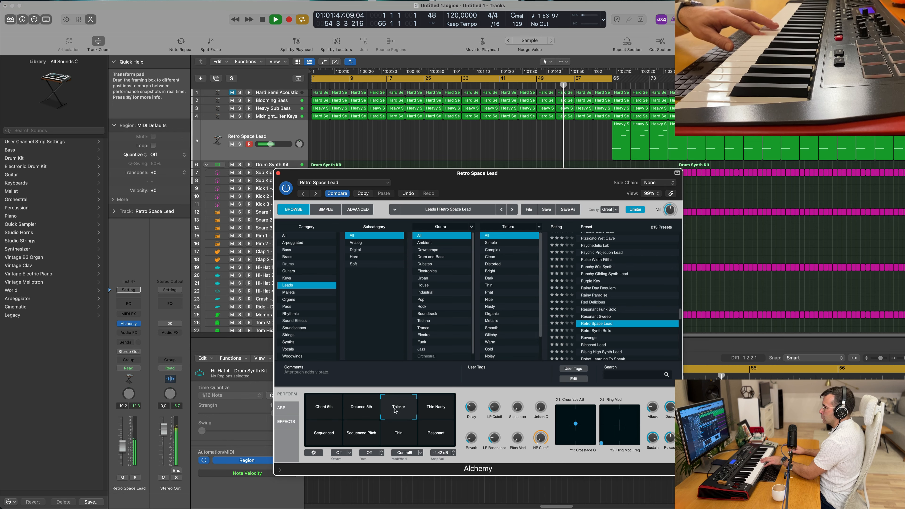
left_click(364, 412)
left_click(438, 411)
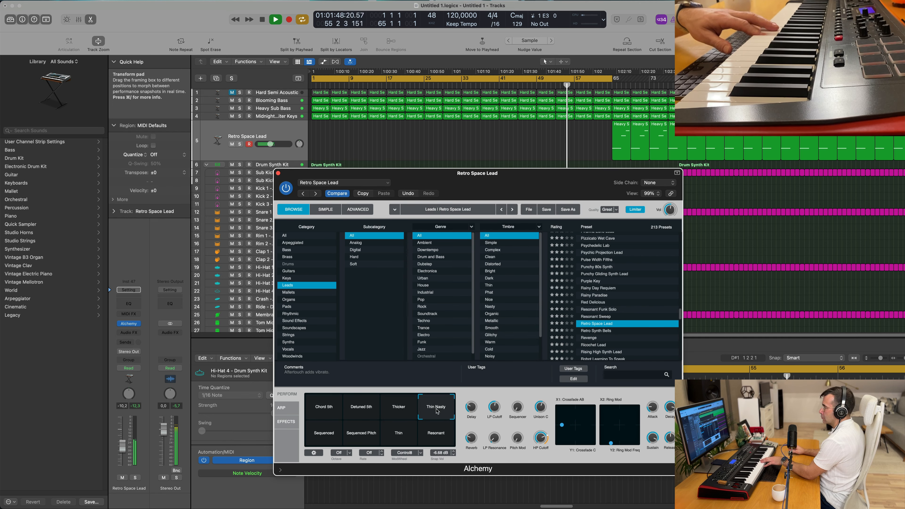
left_click(322, 437)
left_click(398, 433)
left_click(436, 433)
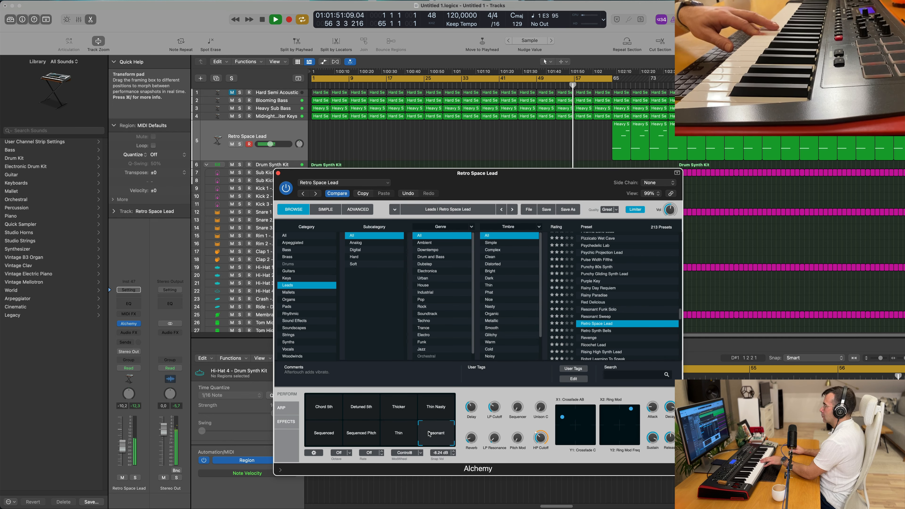
left_click(397, 434)
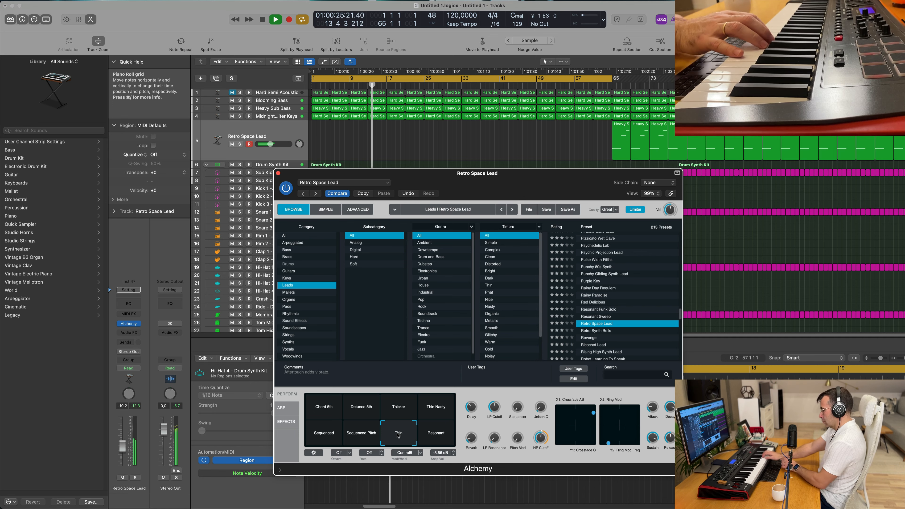
Record a lead part on the Retro Space Lead track from bar 17 to about bar 37.
key("r")
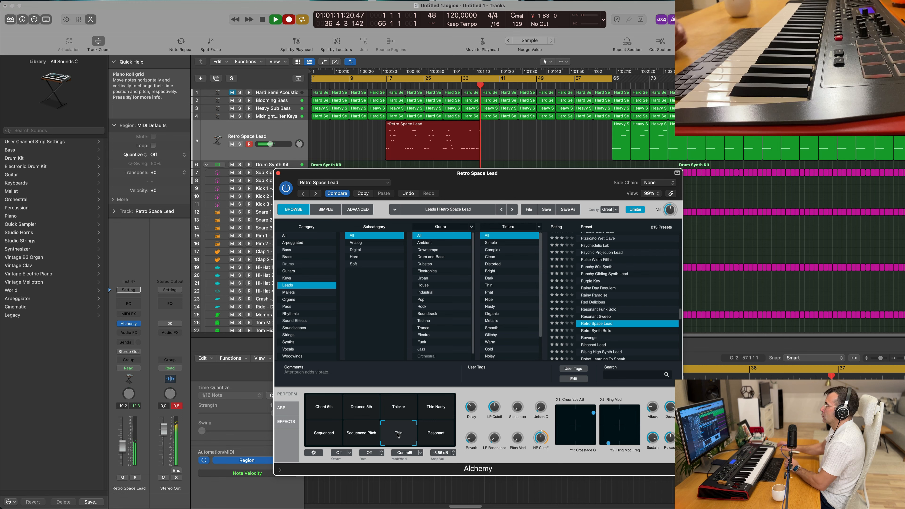
key("space")
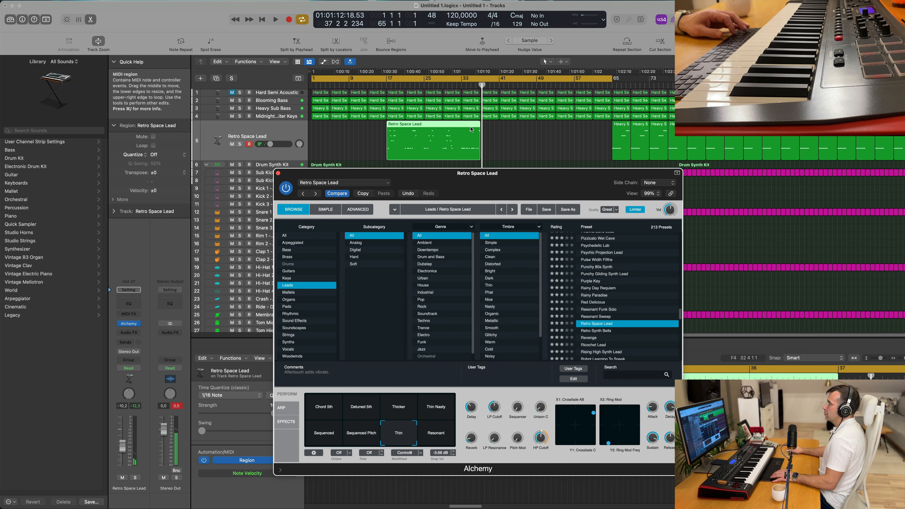
Keep only the last four bars of the recorded lead, from bar 33, and move that region to bar 1.
double_click(461, 127, "super")
left_click(440, 130)
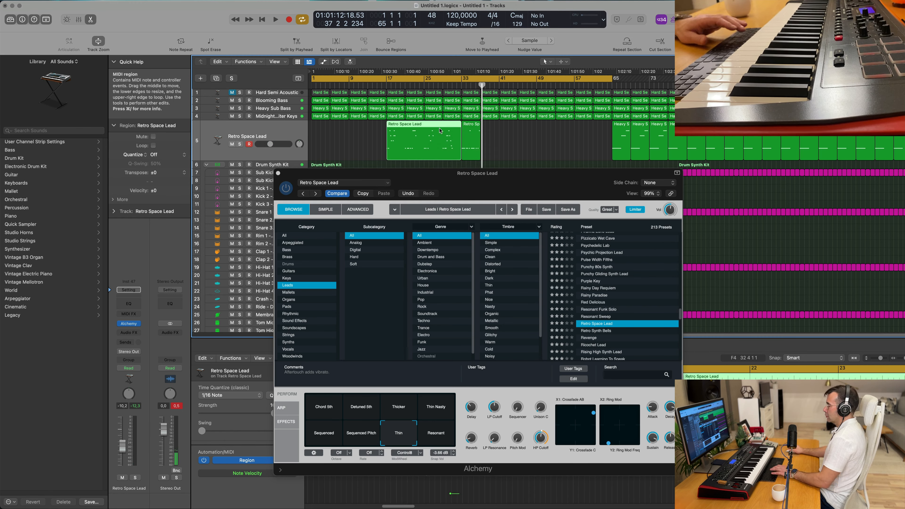
key("Delete")
left_click_drag(368, 135, 317, 136)
key("Return")
key("space")
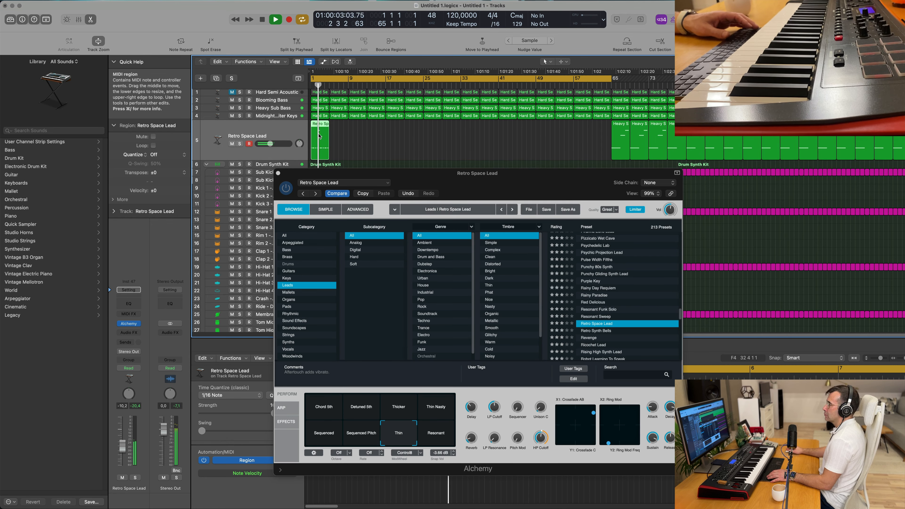
Move the Alchemy window aside and open the four-bar Retro Space Lead region in an enlarged Piano Roll.
left_click_drag(370, 180, 660, 179)
key("Return")
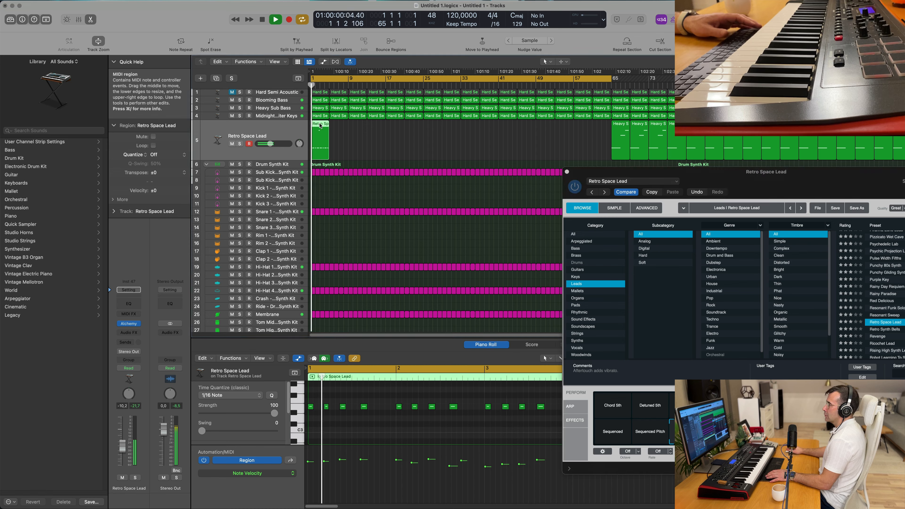
double_click(320, 125)
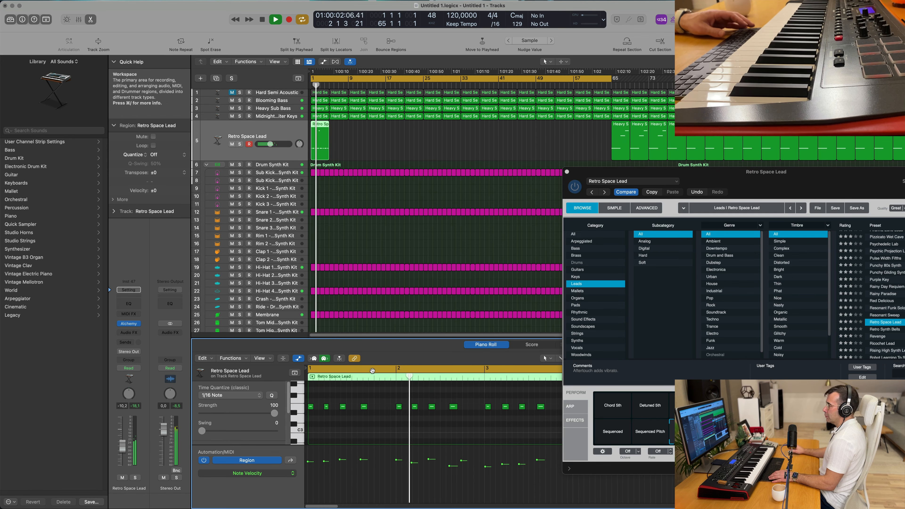
left_click_drag(378, 337, 378, 210)
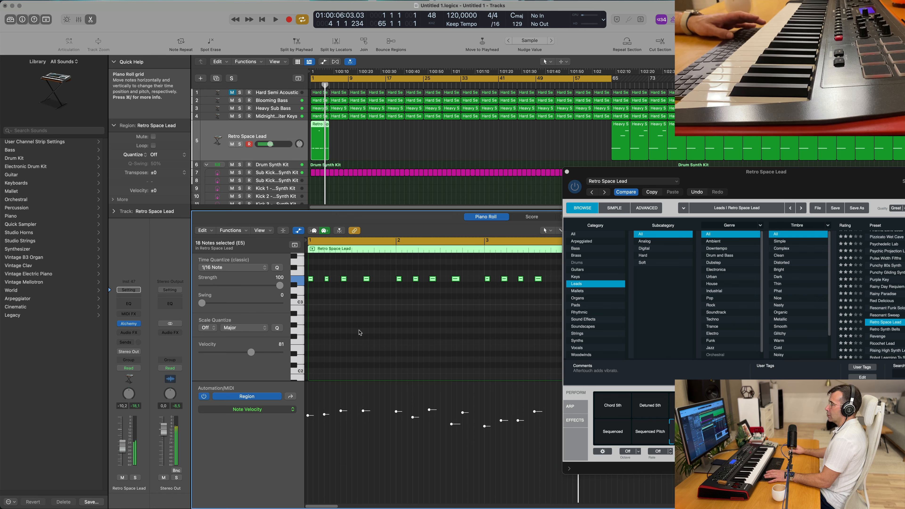
Play the Retro Space Lead region repeatedly from bar 1 and examine the timing and pitch of its notes.
key("space")
scroll(376, 340, "up", 3)
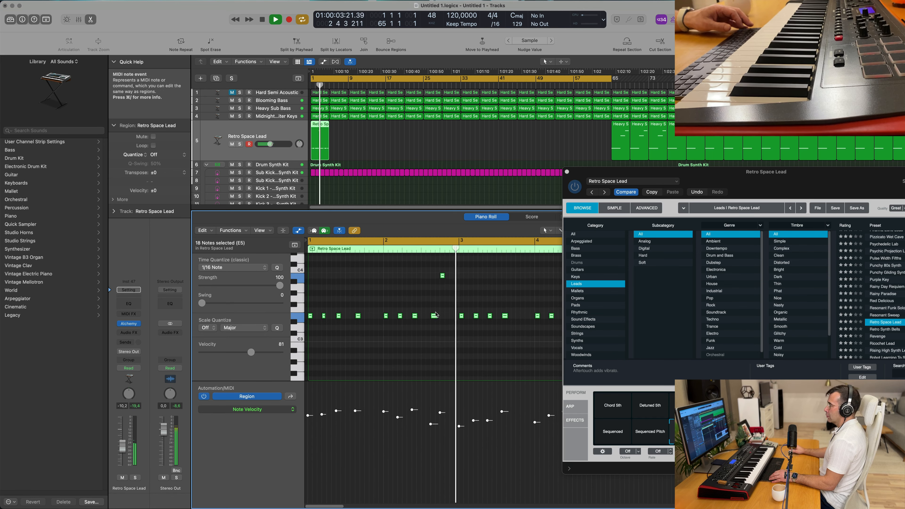
scroll(424, 309, "down", 3)
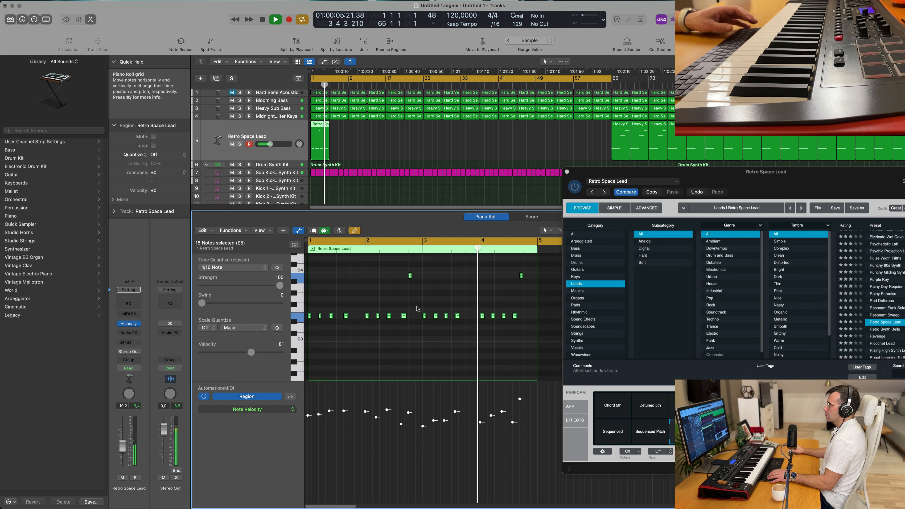
key("space")
key("space")
key("space")
key("space")
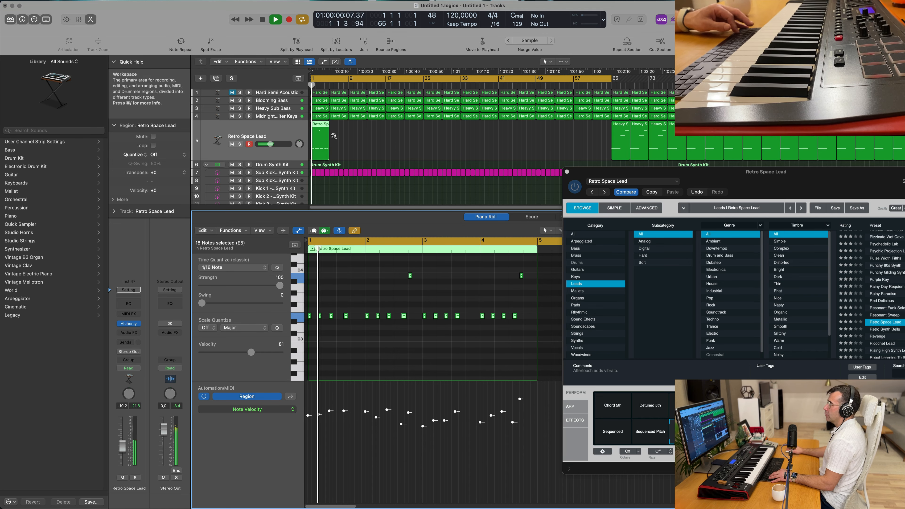
scroll(333, 136, "up", 5)
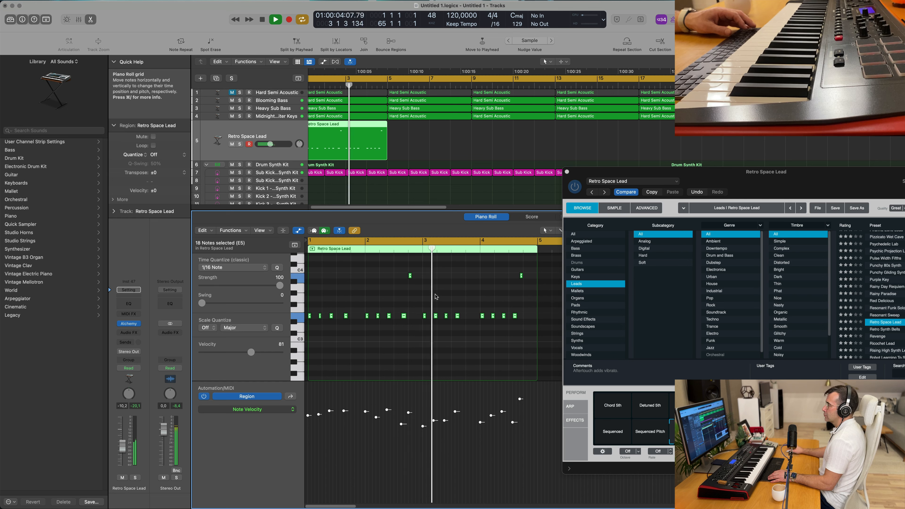
key("space")
key("space")
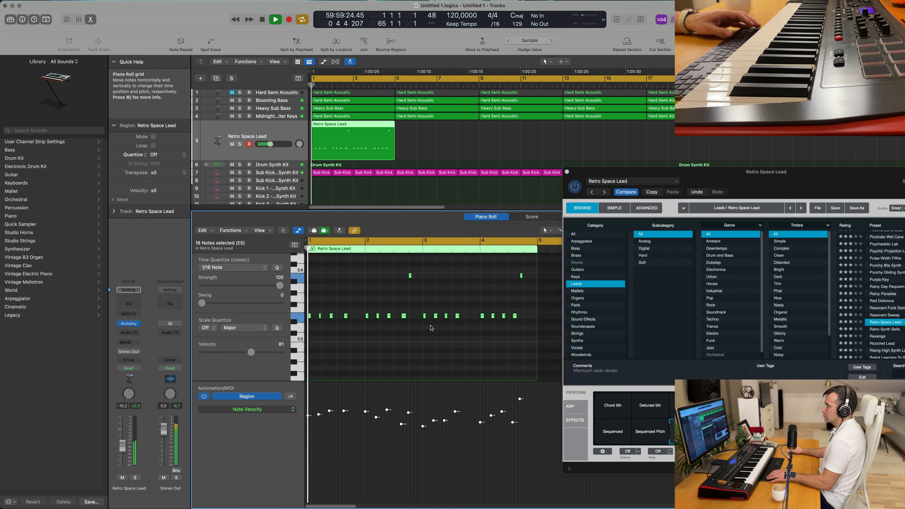
scroll(431, 328, "up", 4)
scroll(478, 344, "right", 2)
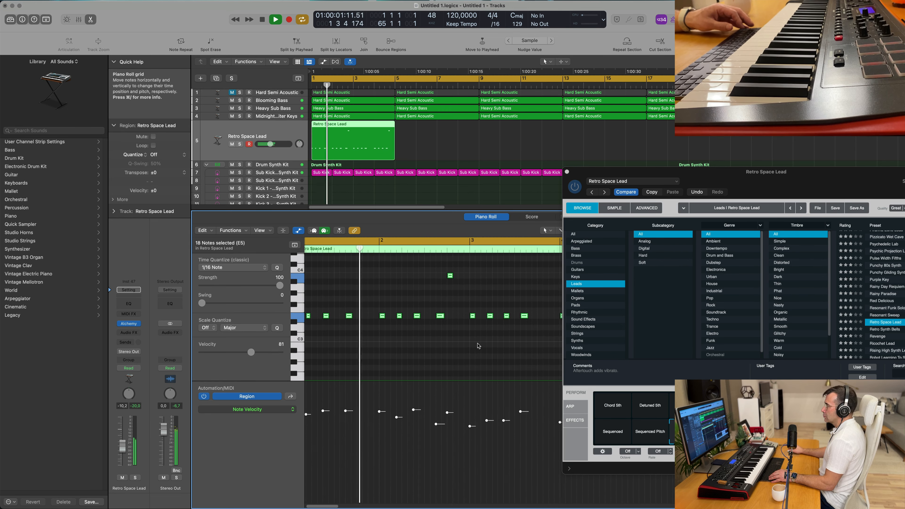
left_click(498, 325)
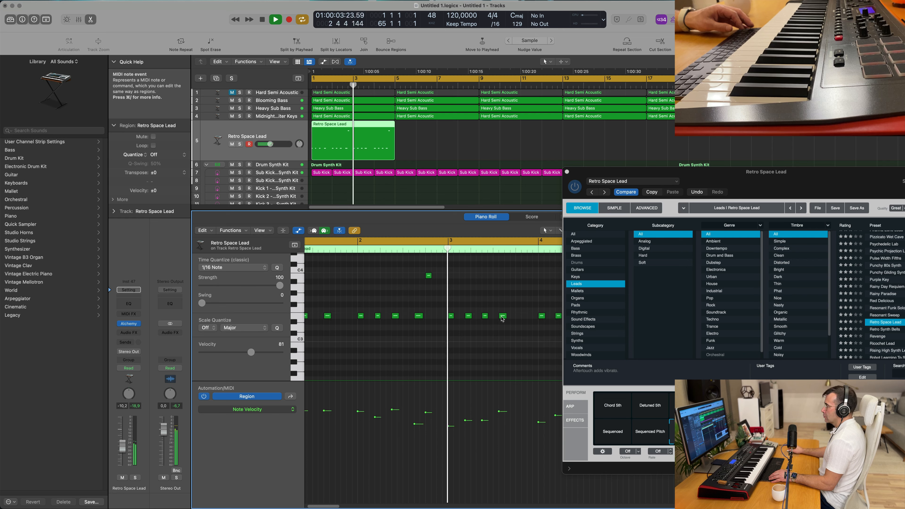
left_click(503, 315)
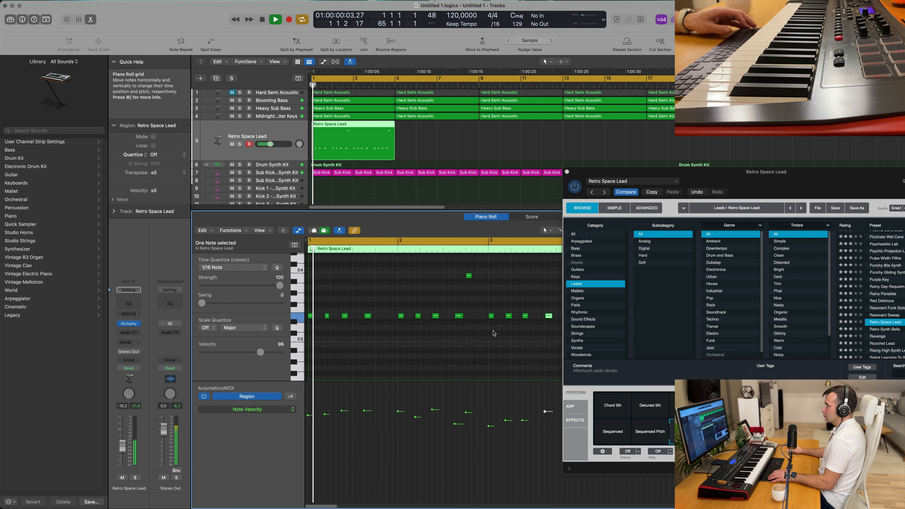
scroll(494, 334, "down", 1)
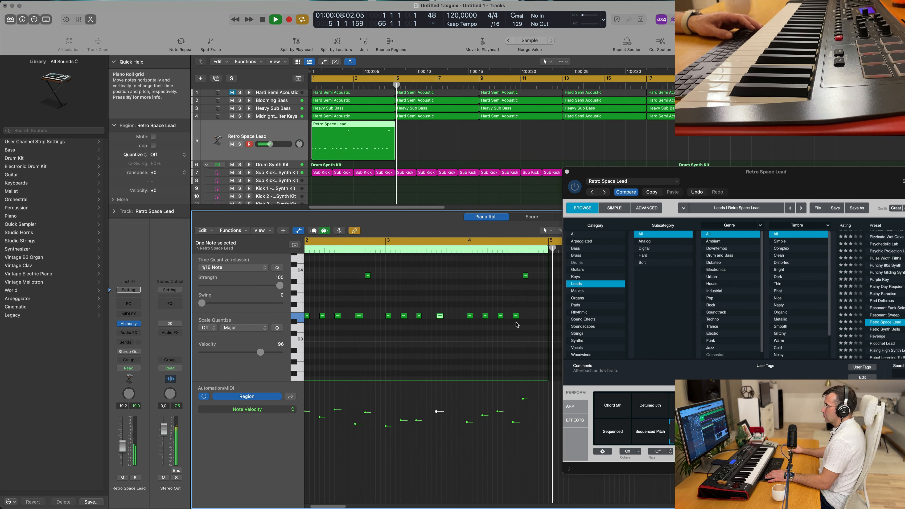
Move the last E3 note in bar 4 to position 4 3 3 1 and play the region from the start.
key("space")
left_click_drag(516, 316, 519, 318)
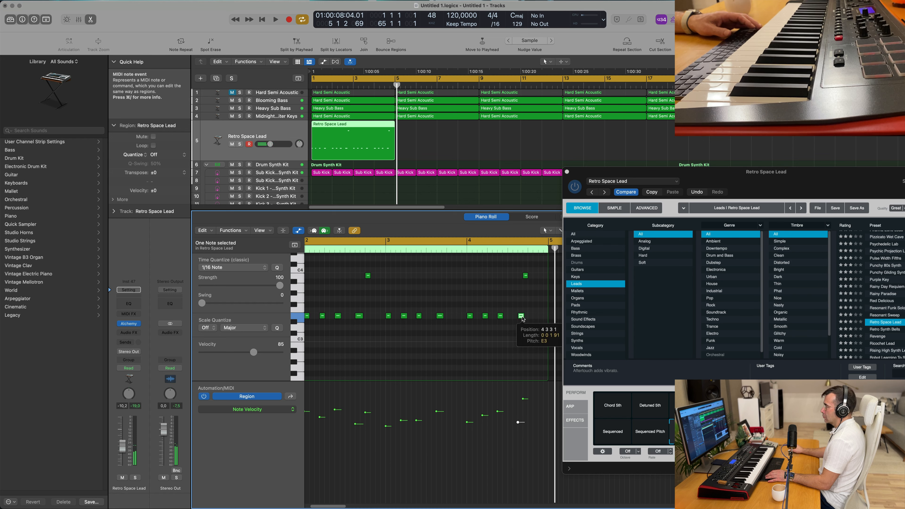
key("Return")
key("space")
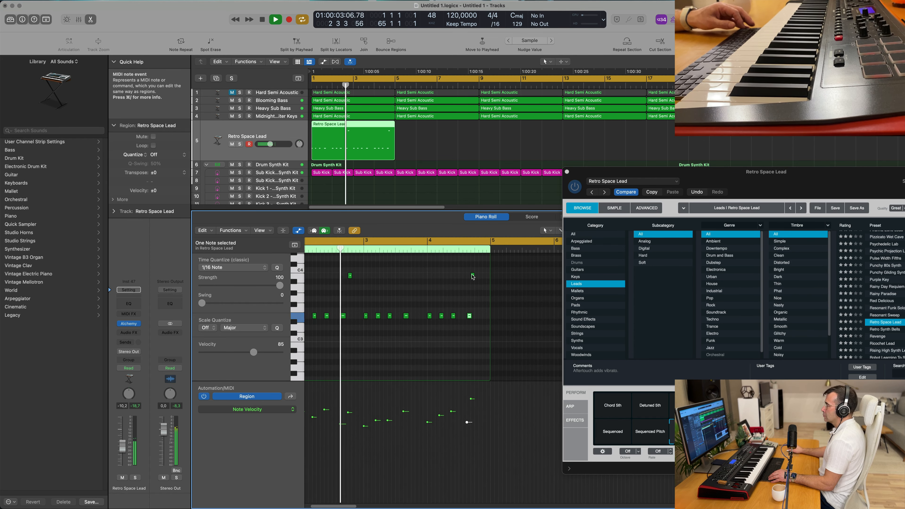
Try lowering the last B3 note in bar 4 by three semitones to G#3 and listen from the start.
left_click(473, 276)
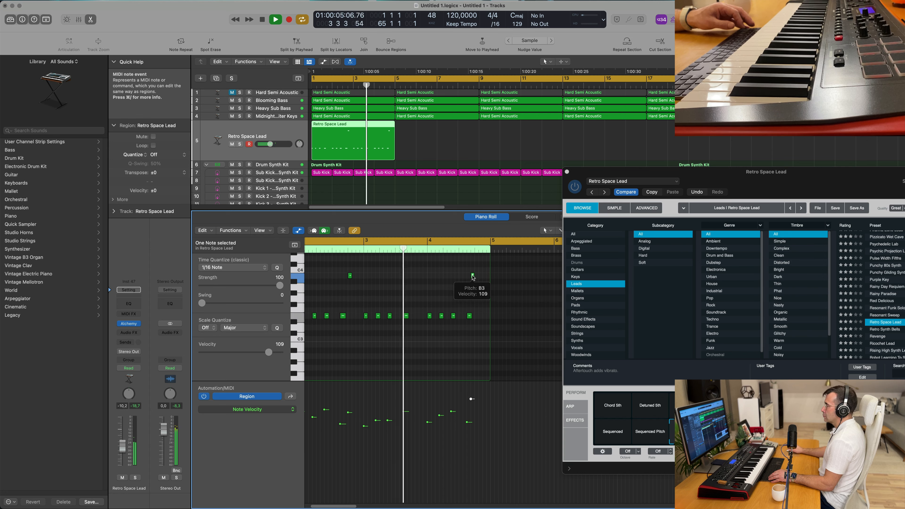
left_click_drag(473, 276, 472, 293)
key("Return")
scroll(459, 293, "down", 2)
left_click(440, 293)
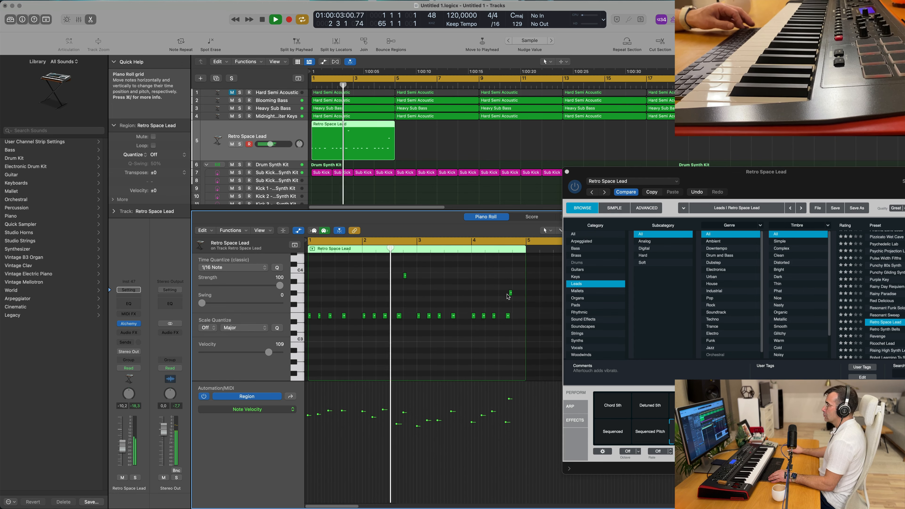
Set the pitch of the last high note in bar 4 to A3 and shift the note slightly later.
left_click_drag(510, 292, 510, 287)
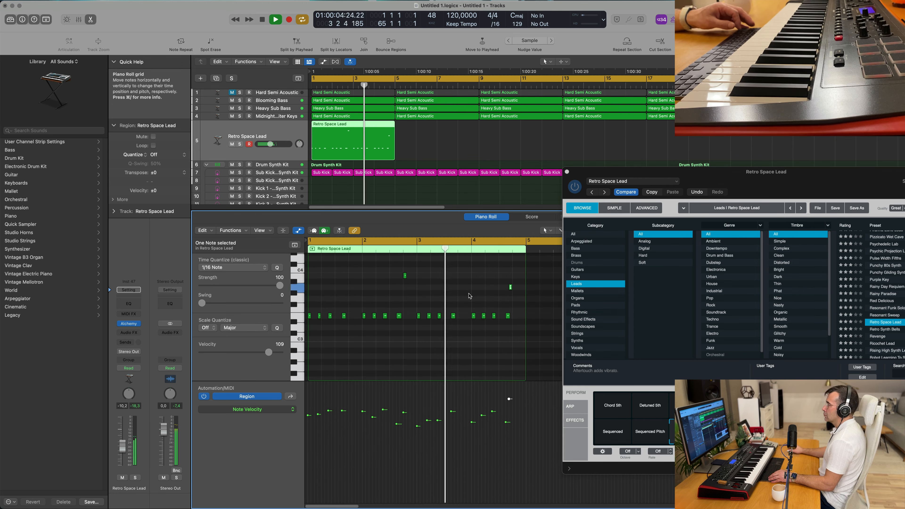
scroll(432, 297, "down", 1)
scroll(431, 297, "down", 1)
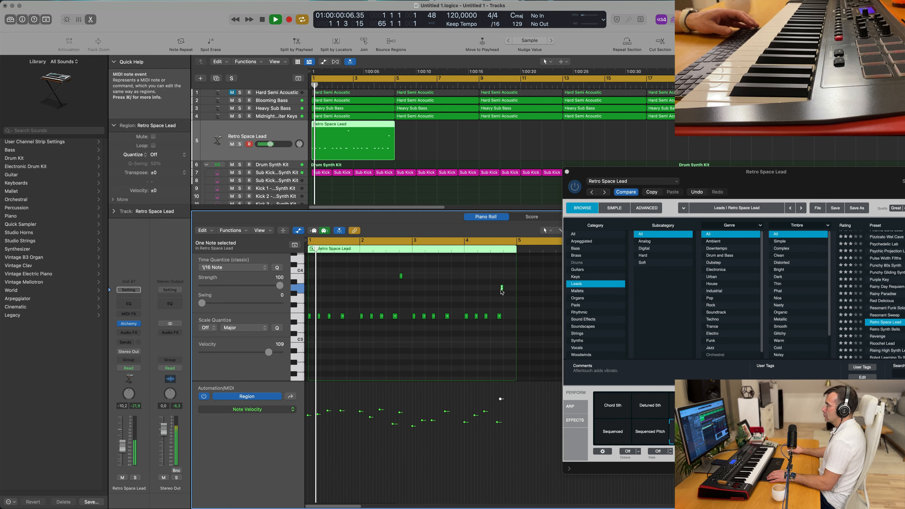
left_click_drag(502, 289, 504, 289)
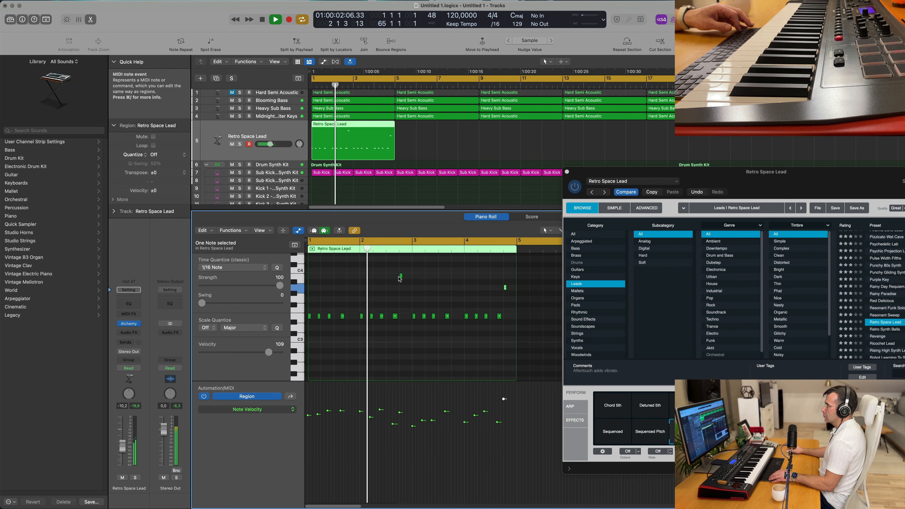
Try placing a copy of the high B3 note in bar 2 directly in front of it and listen from the start.
scroll(402, 279, "up", 3)
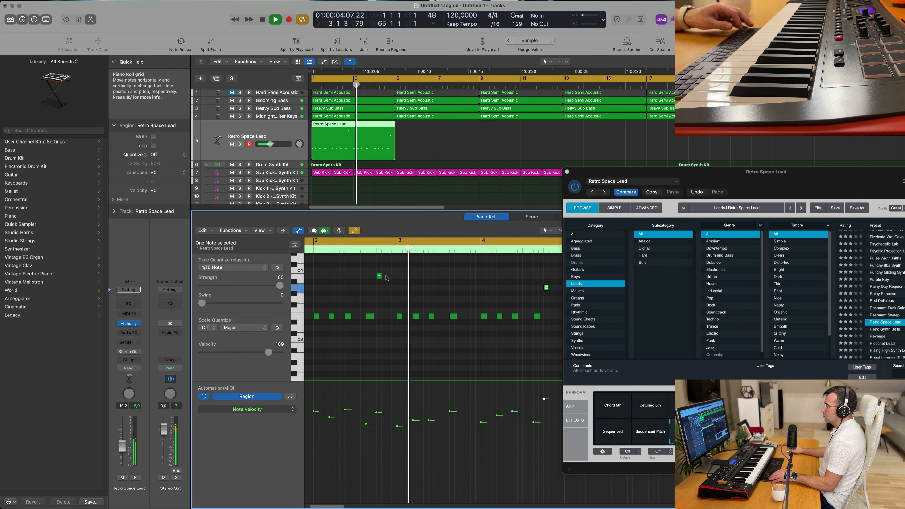
left_click_drag(378, 276, 373, 276)
key("space")
key("space")
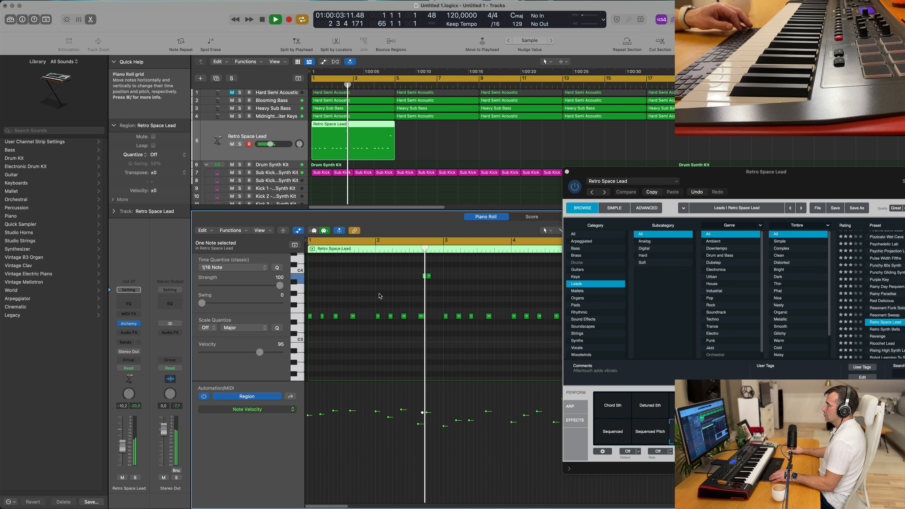
scroll(414, 297, "down", 2)
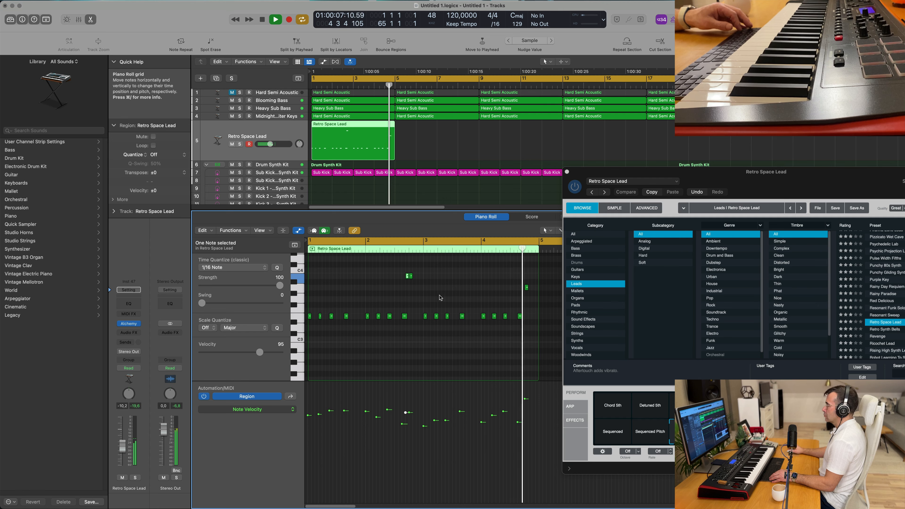
scroll(427, 294, "down", 1)
key("space")
key("space")
Remove the duplicate B3 note in bar 2 and play the region from the start again.
left_click(408, 277)
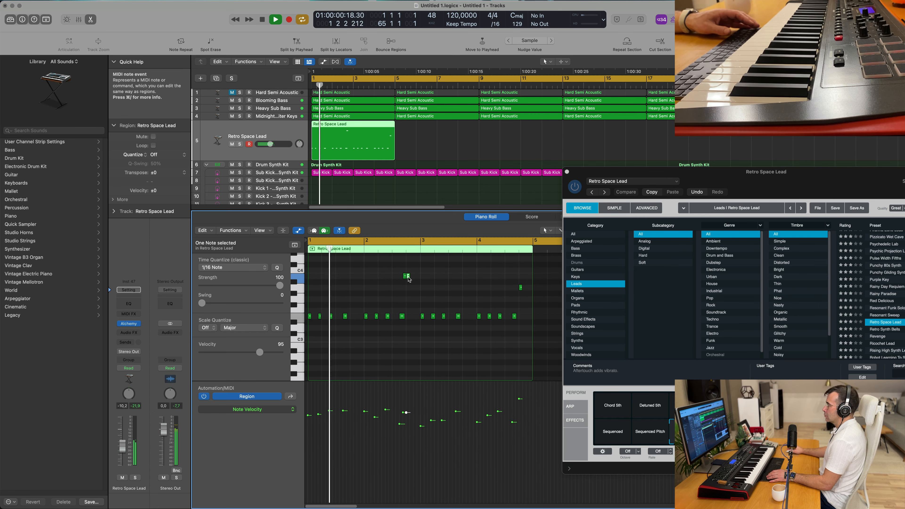
scroll(401, 278, "up", 1)
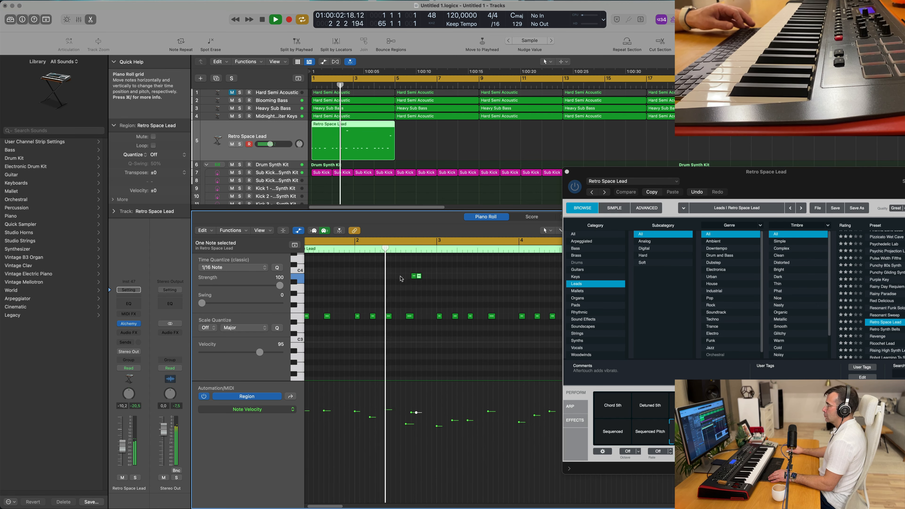
key("space")
key("space")
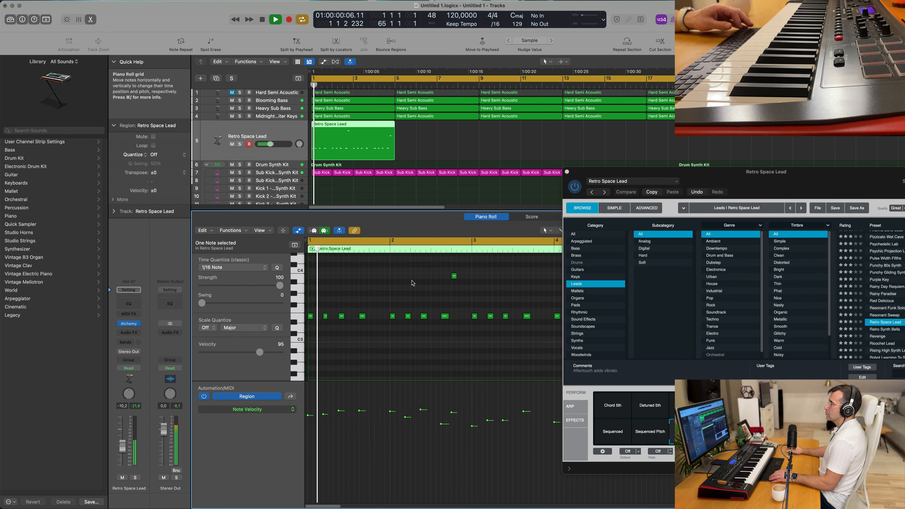
Repeat the four-bar Retro Space Lead region back to back up to bar 65.
left_click_drag(742, 175, 424, 197)
left_click_drag(498, 200, 734, 143)
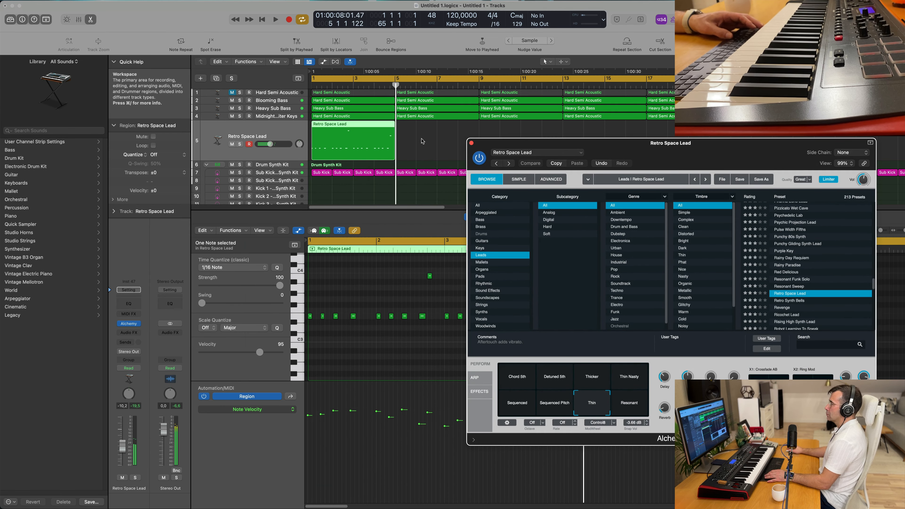
key("space")
left_click(375, 138)
key("super+r")
key("super+r")
key("super+r")
key("super+r")
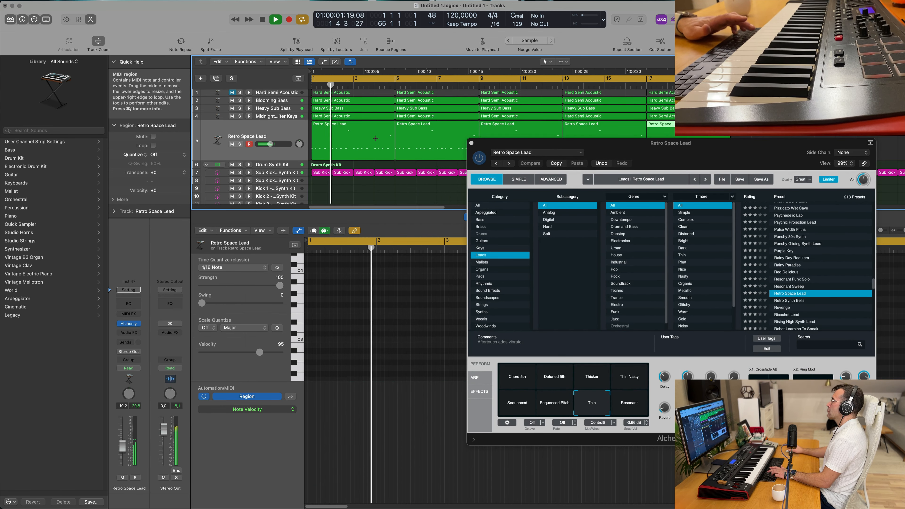
key("super+r")
key("super+r")
scroll(395, 146, "down", 5)
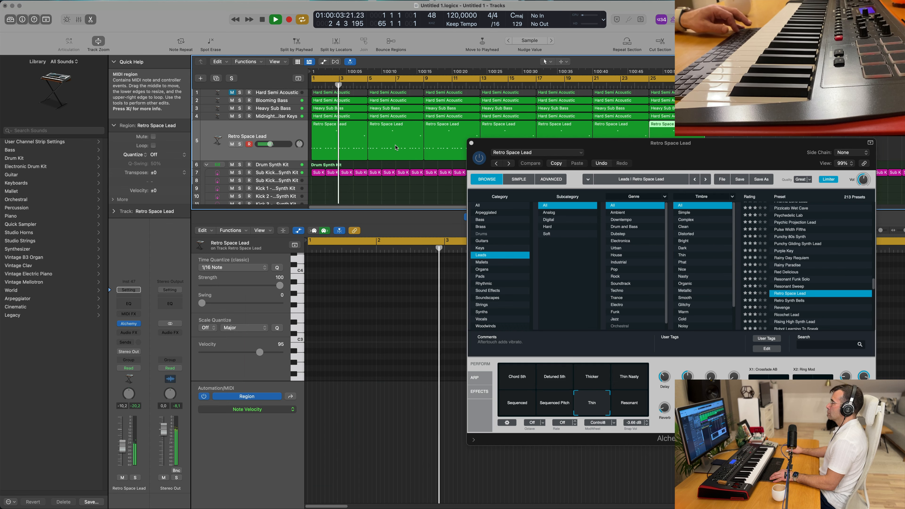
scroll(394, 146, "down", 1)
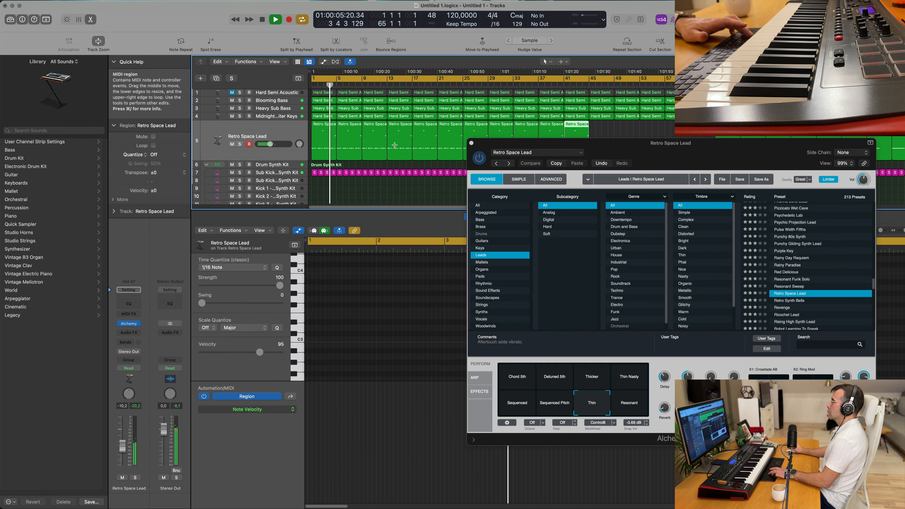
key("super+r")
Audition the Alchemy performance snapshots during playback, including Sequenced Pitch, Resonant, Thin Nasty, Thicker and Detuned 5th, and choose Chord 5th.
left_click_drag(552, 143, 424, 147)
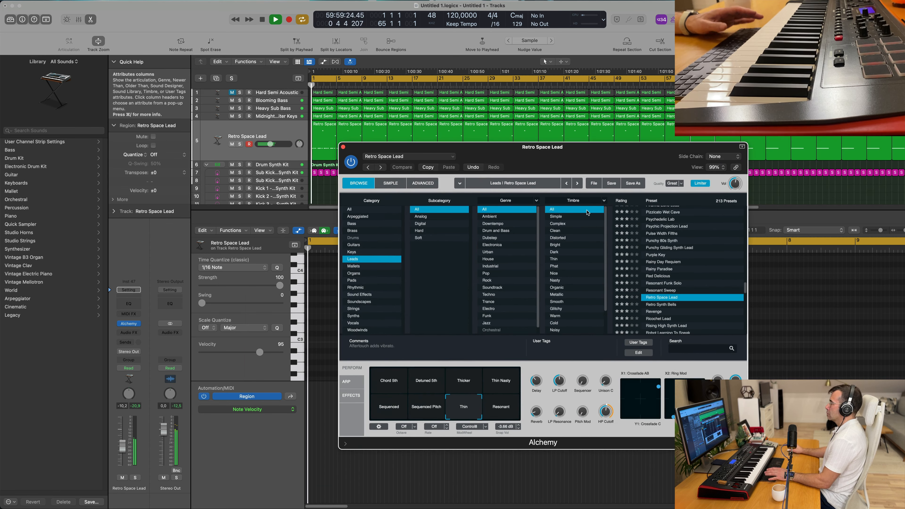
left_click(500, 407)
left_click(429, 408)
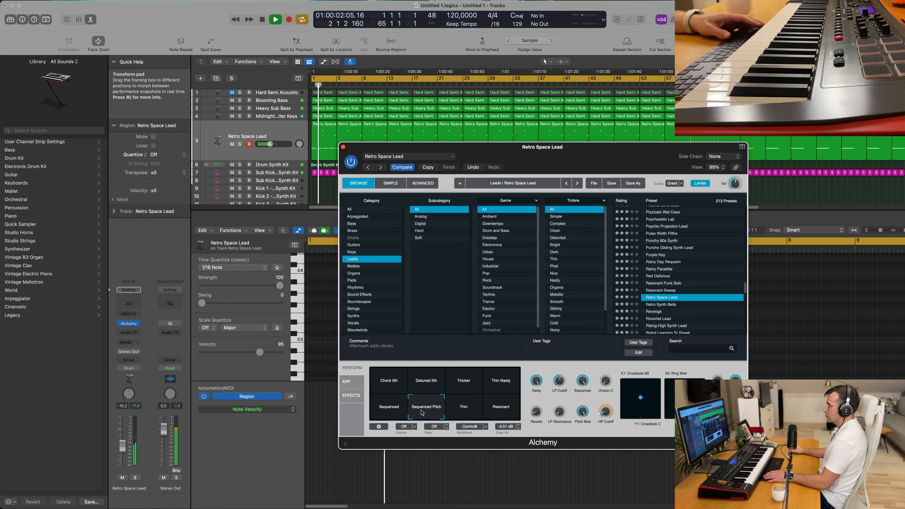
left_click(494, 411)
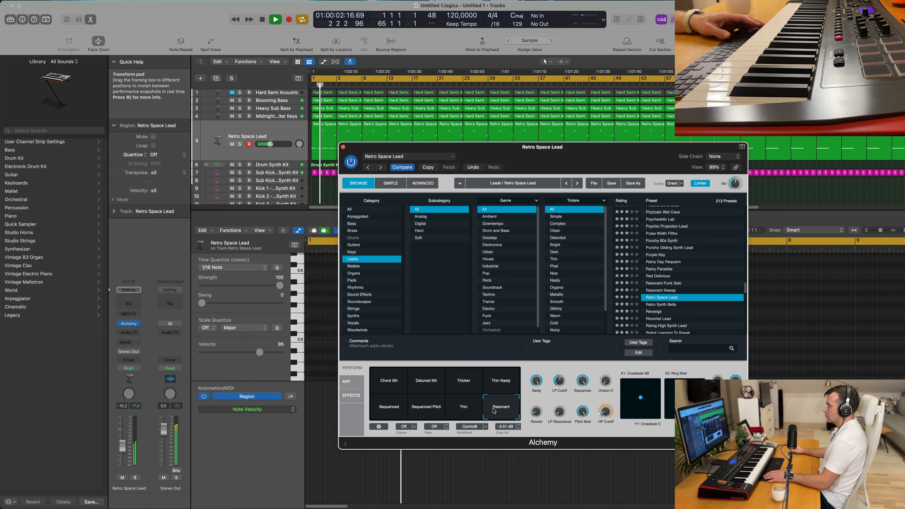
left_click(387, 410)
left_click(513, 387)
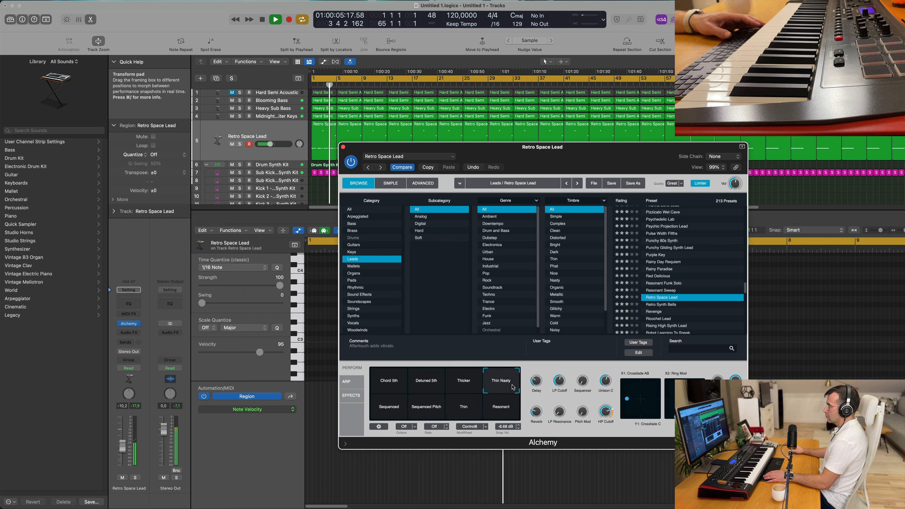
left_click(459, 385)
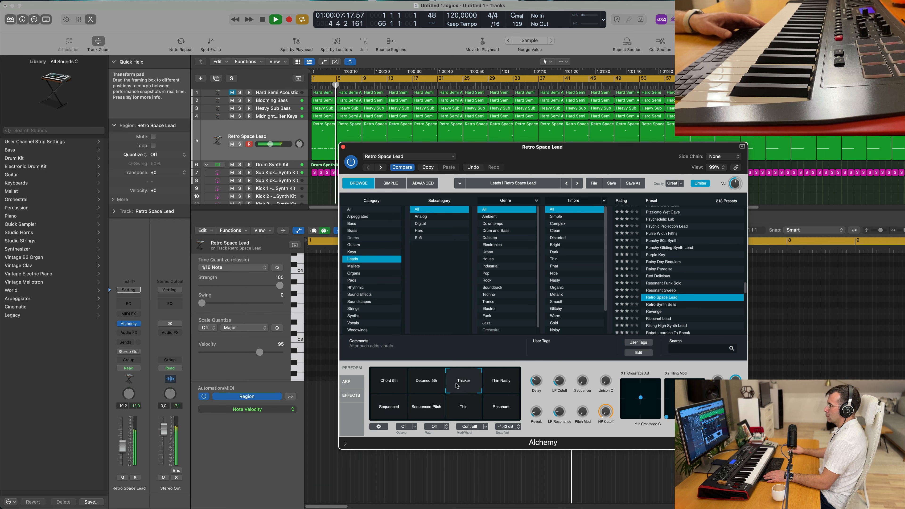
left_click(425, 386)
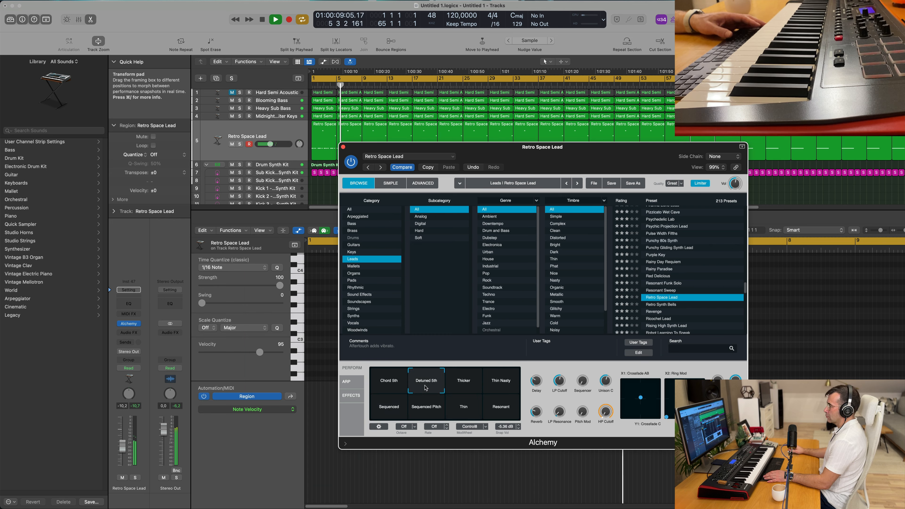
left_click(388, 386)
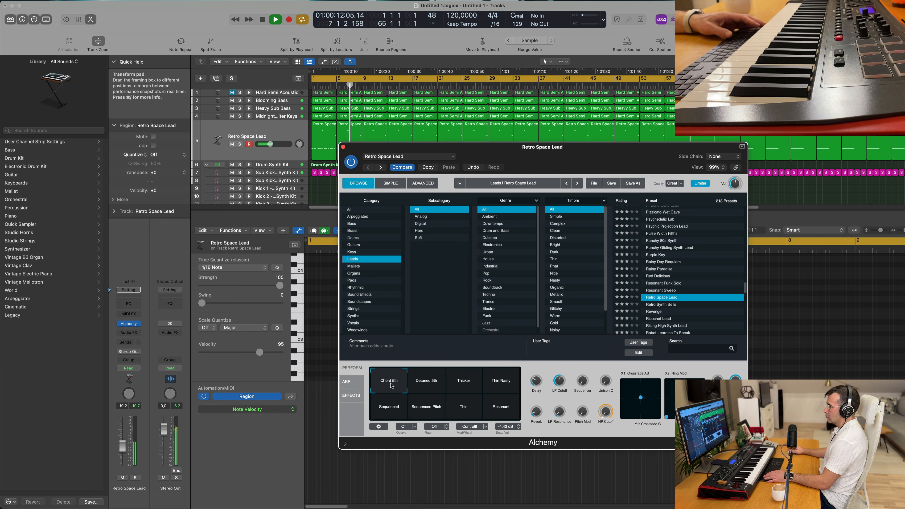
Adjust the Alchemy envelope and raise the Retro Space Lead channel volume to about -6.8 dB while playing from the start.
left_click_drag(122, 445, 122, 446)
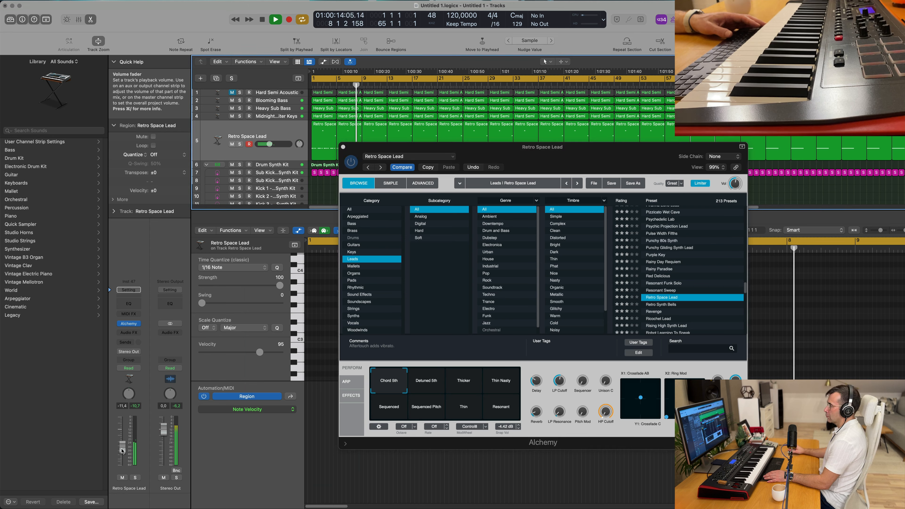
key("Return")
left_click_drag(734, 382, 735, 388)
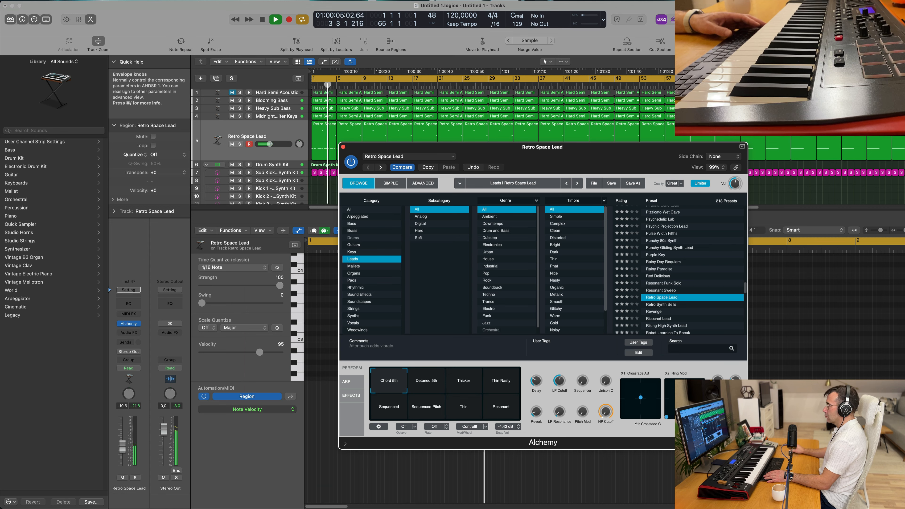
key("Return")
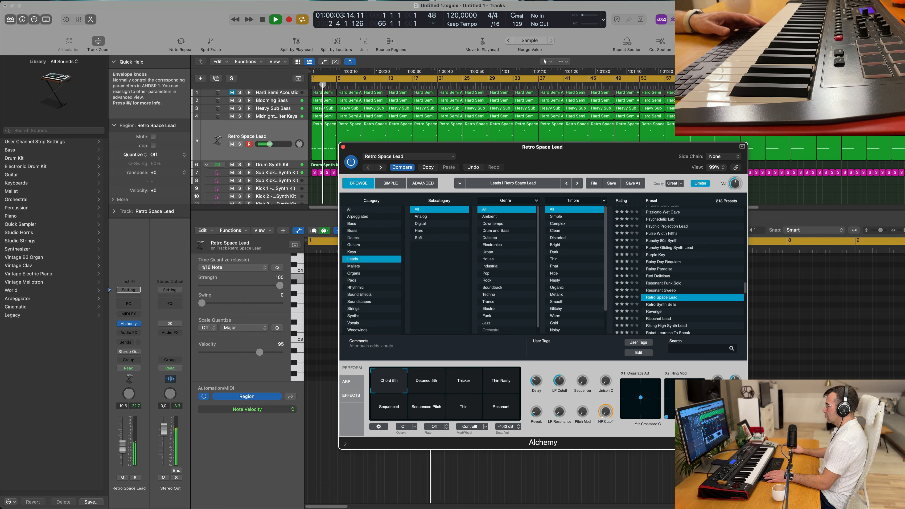
left_click_drag(122, 444, 121, 442)
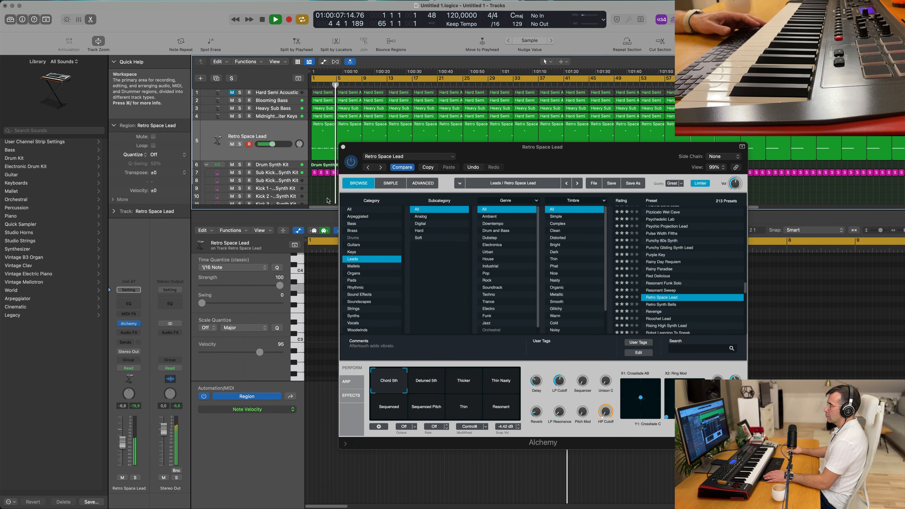
left_click(343, 147)
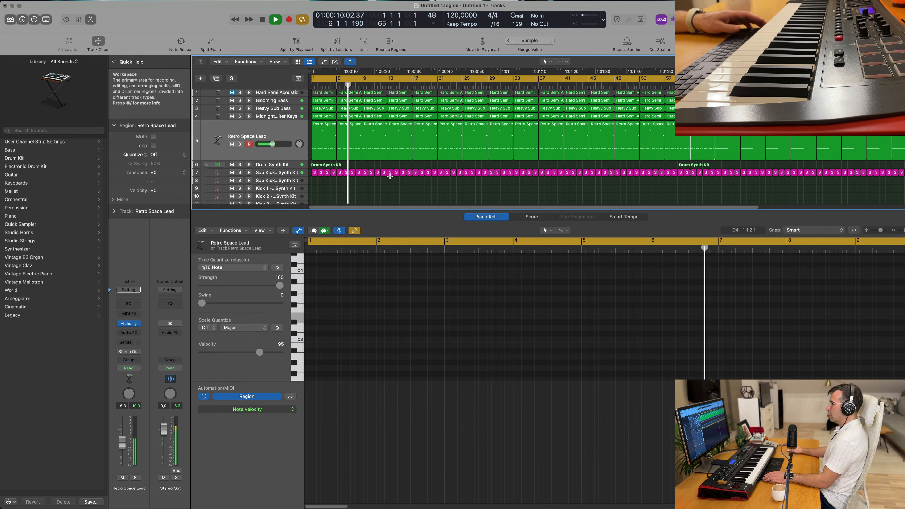
Hide the lower editor to show the full track list, clear the region selection and play the arrangement from the start.
key("super+s")
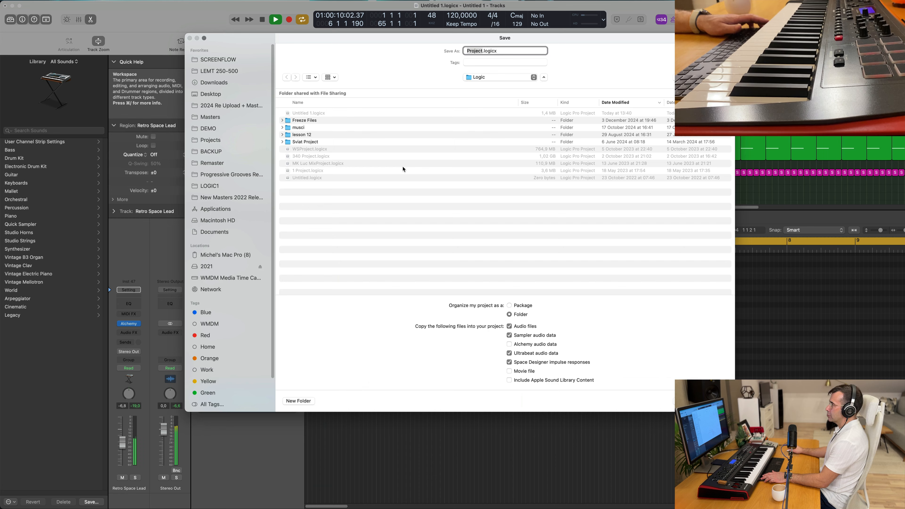
key("Escape")
key("Return")
key("x")
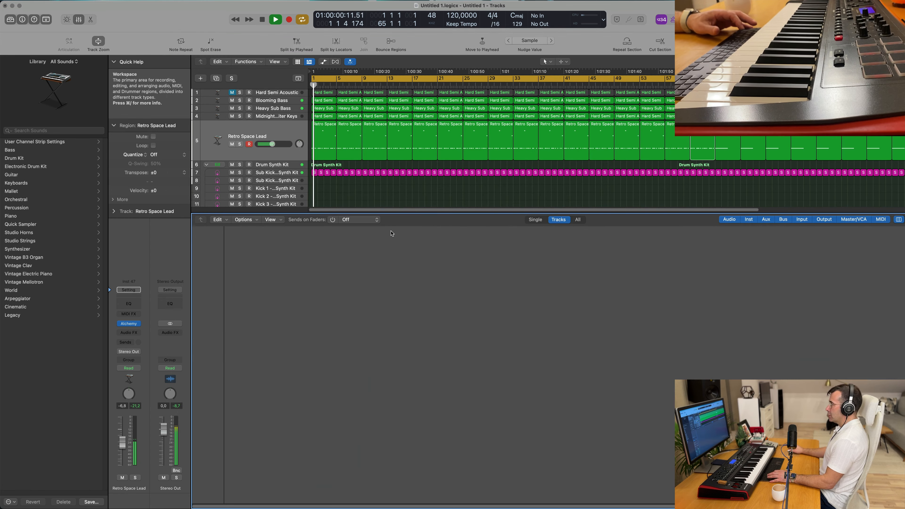
key("x")
key("super+Left")
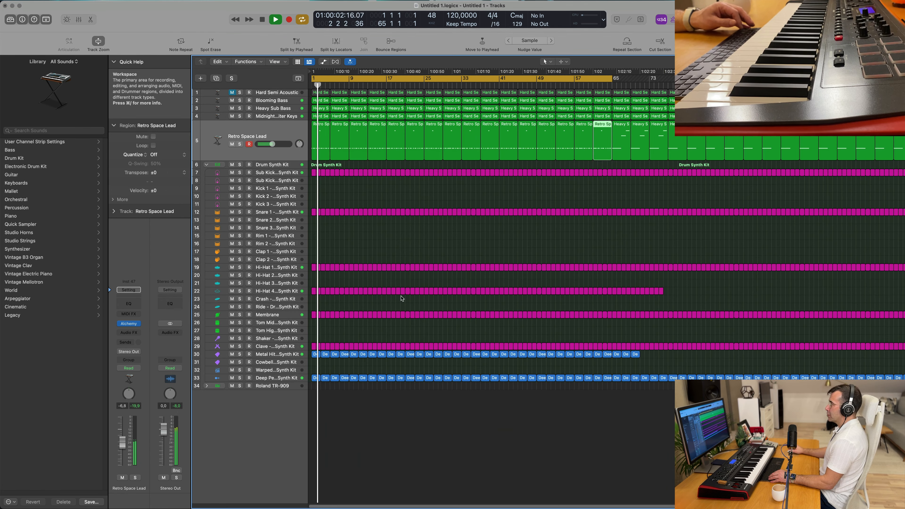
left_click(420, 256)
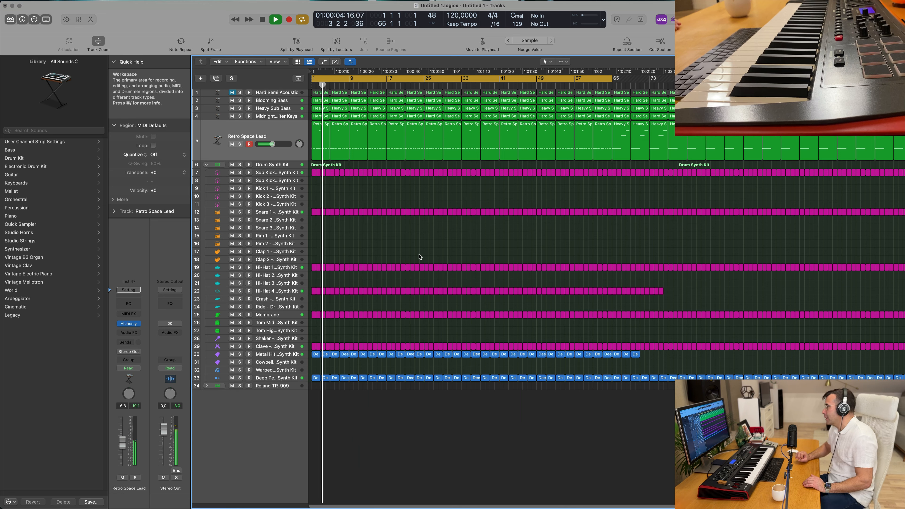